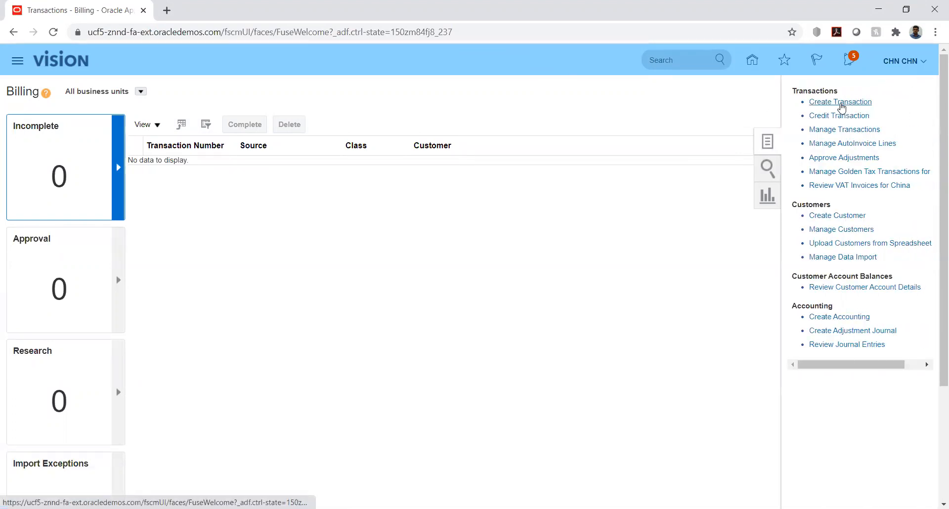
Choose Create Transaction from the Billing tasks to start a new invoice
click(841, 103)
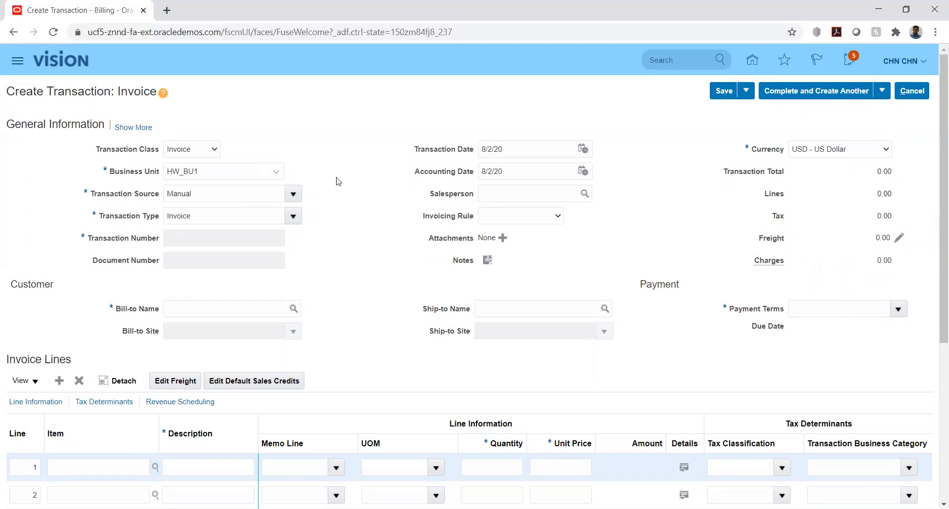
Set business unit HW_BU1 and transaction source HW_TRX_SRC, keeping currency USD - US Dollar
click(277, 173)
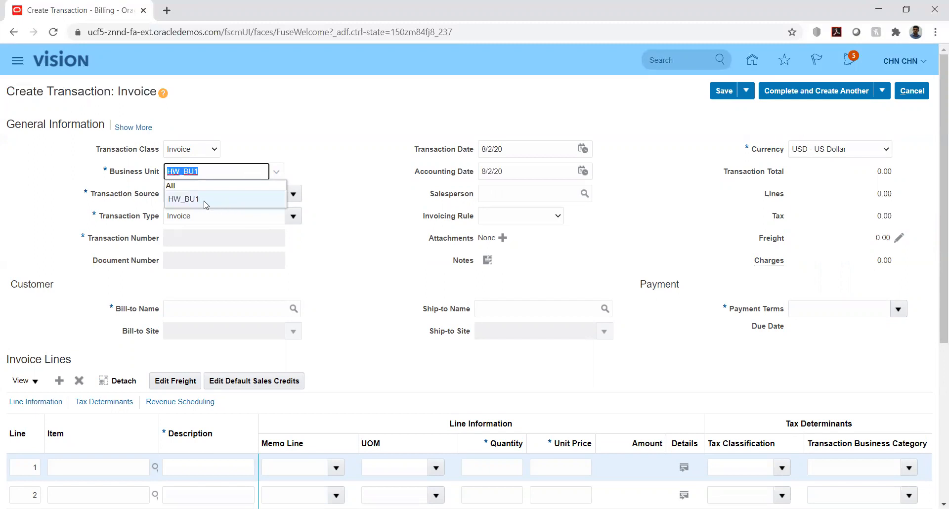
click(341, 164)
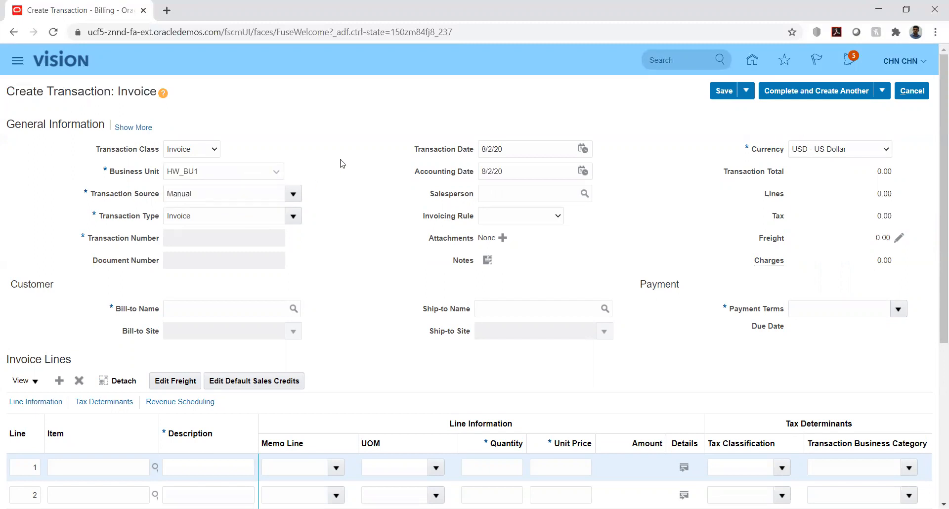
click(292, 197)
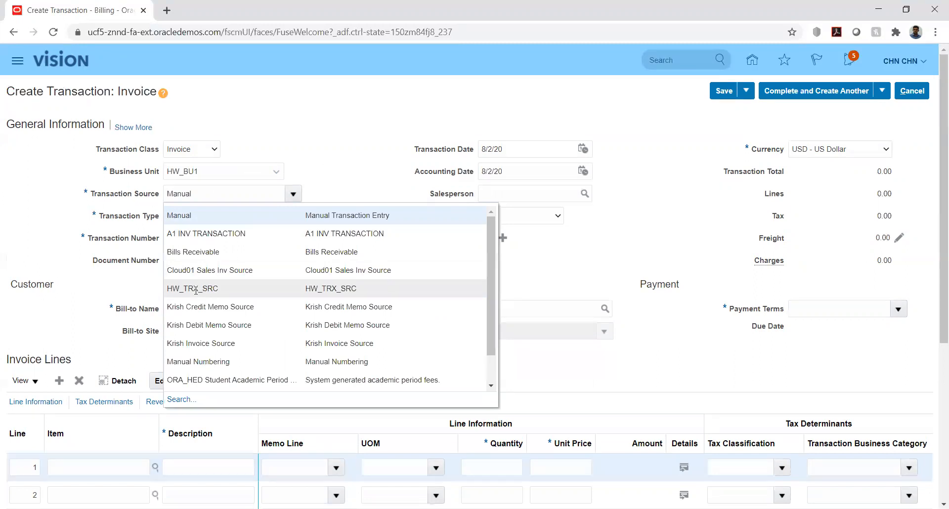
click(196, 289)
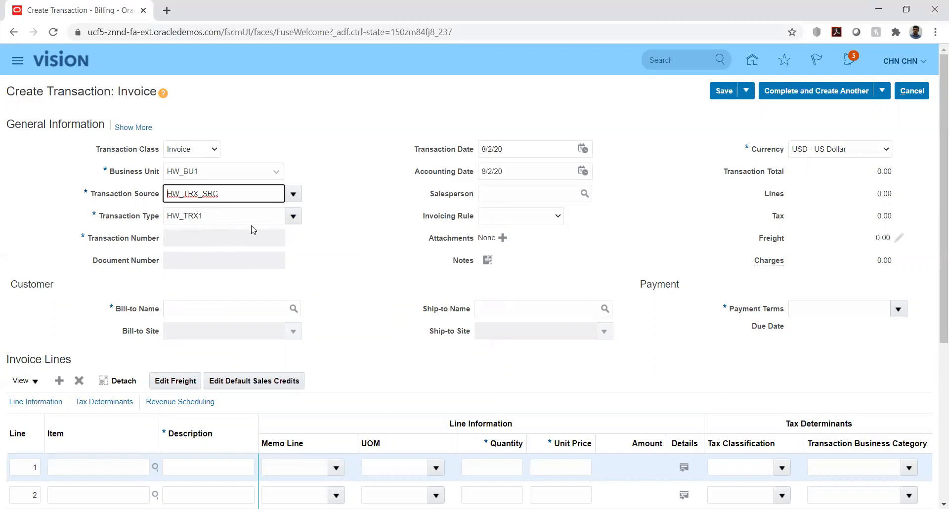
click(312, 255)
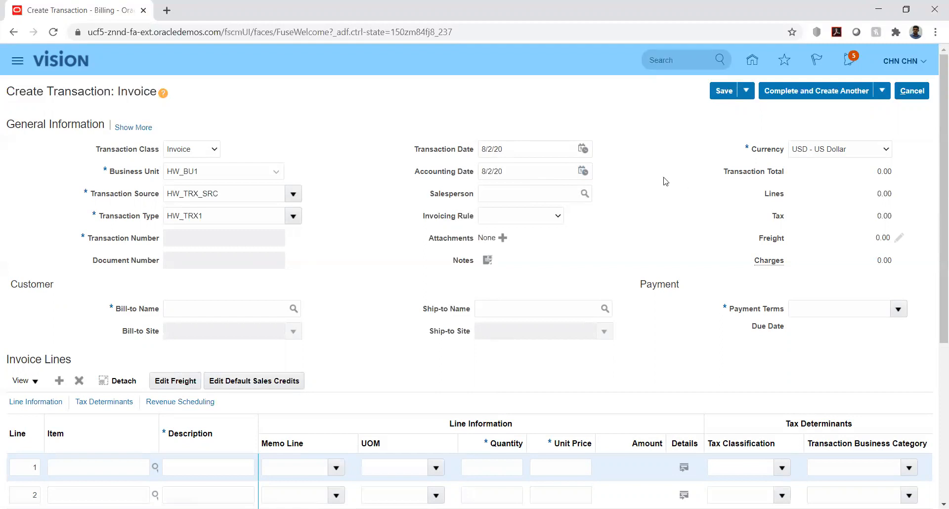
click(874, 154)
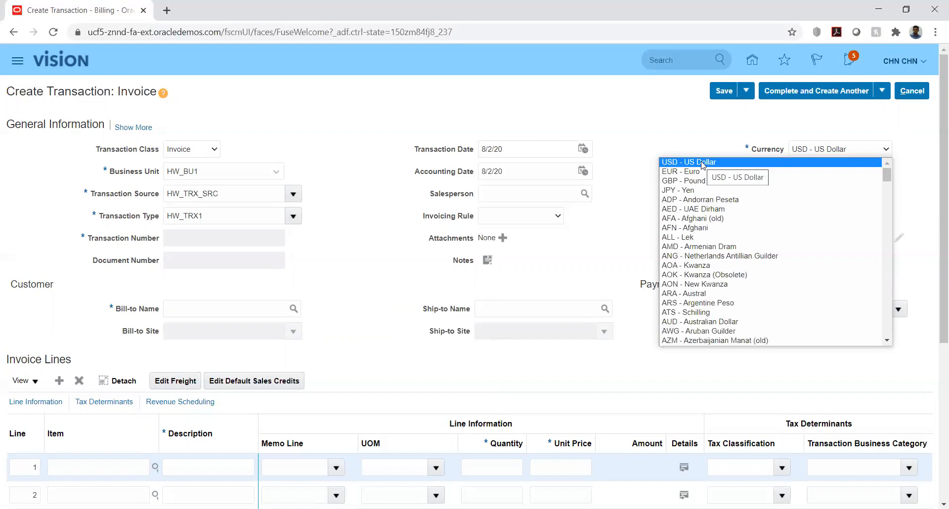
click(702, 165)
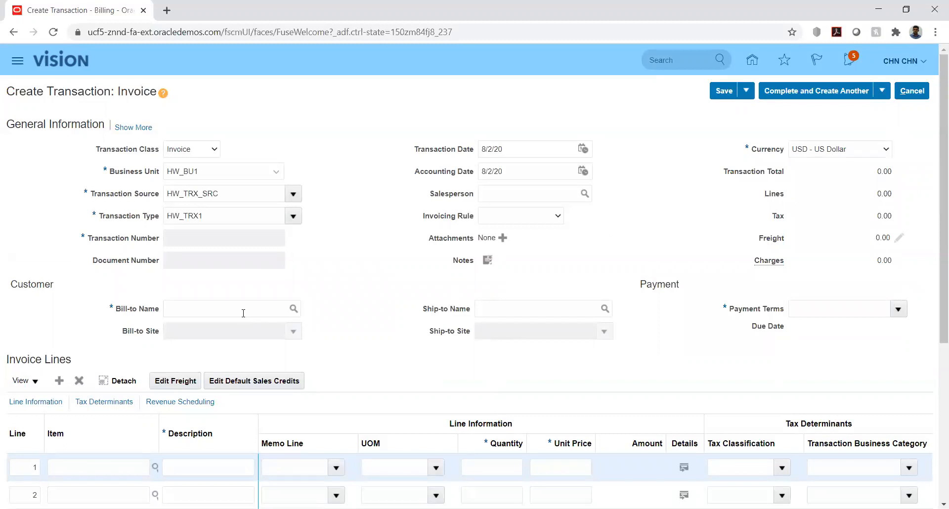
Enter hw_c as the bill-to name so customer HW_CUST fills in
click(236, 309)
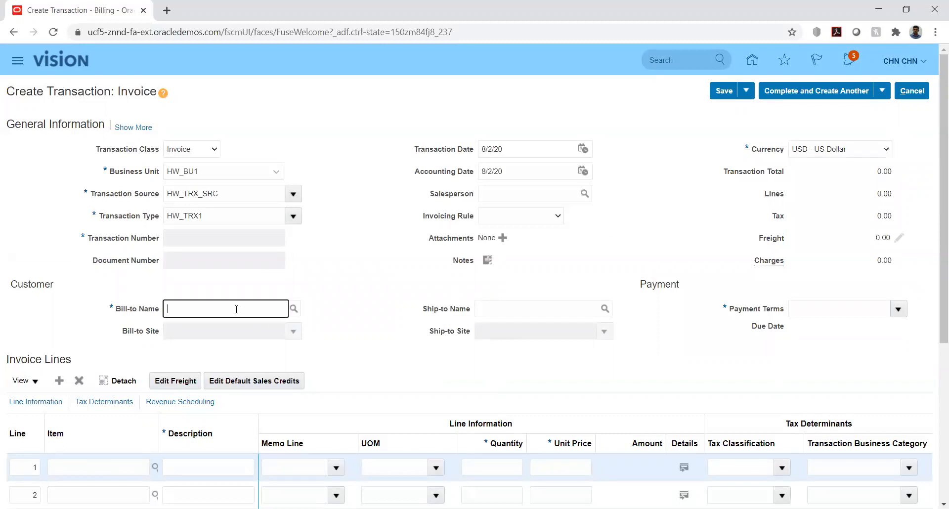
text(hw)
key(Tab)
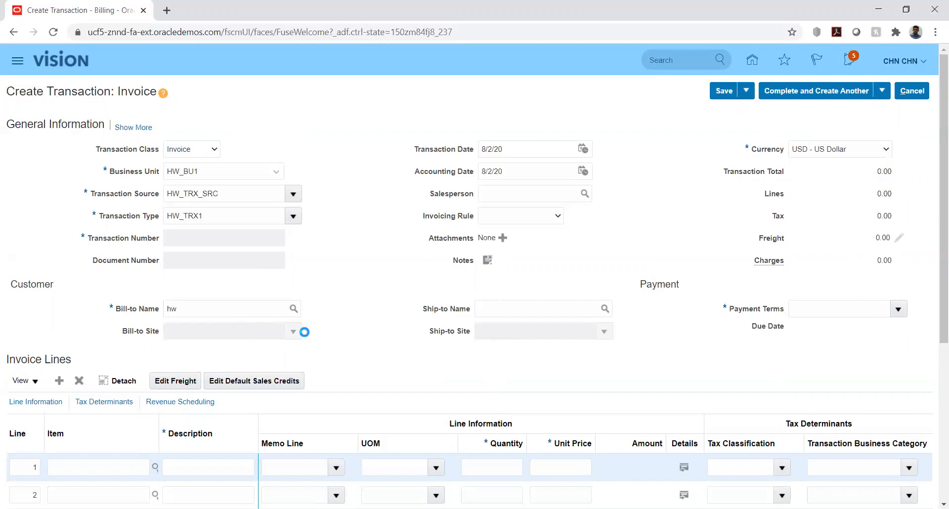
click(553, 182)
click(196, 307)
text(_c)
key(Tab)
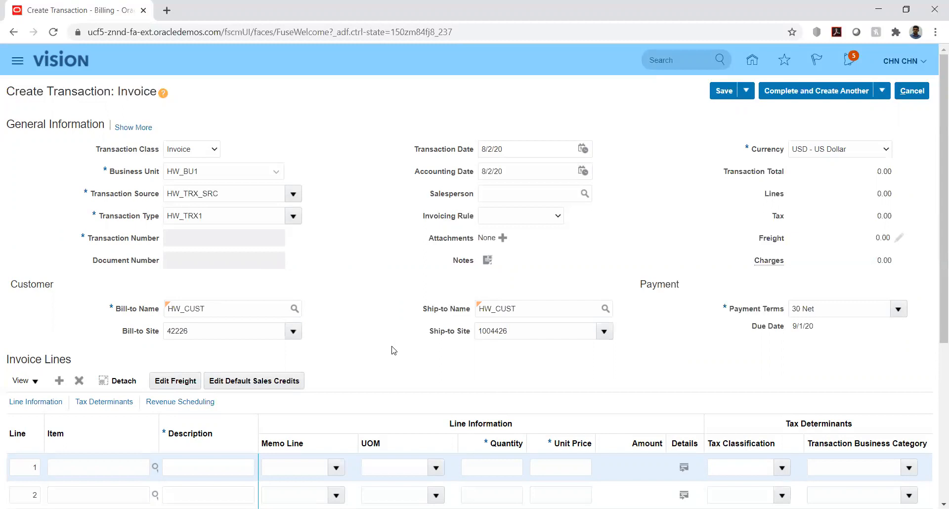
Change the payment terms to Immediate
click(896, 309)
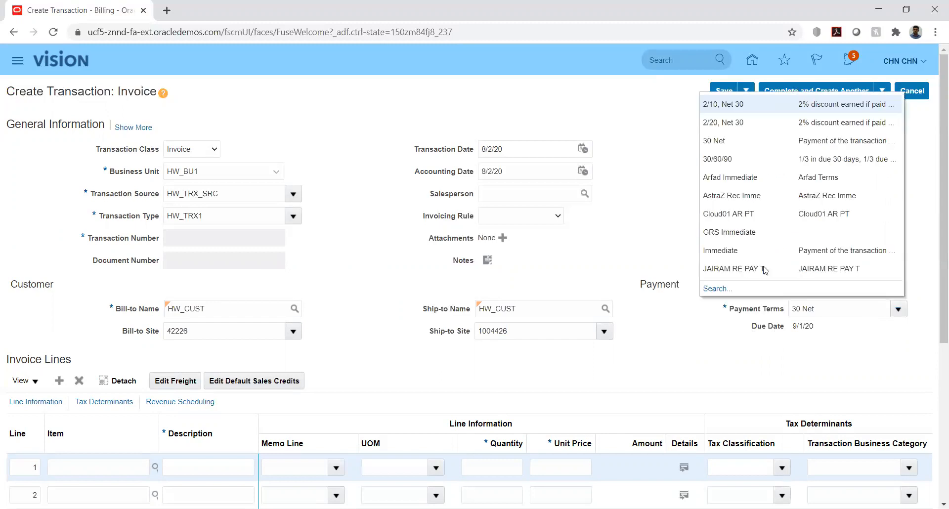
click(715, 251)
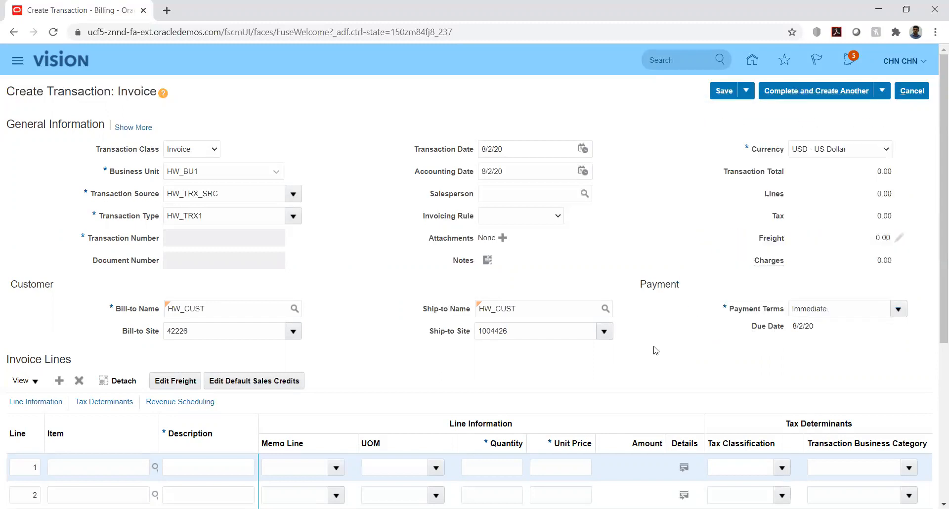
scroll(363, 335, down, 4)
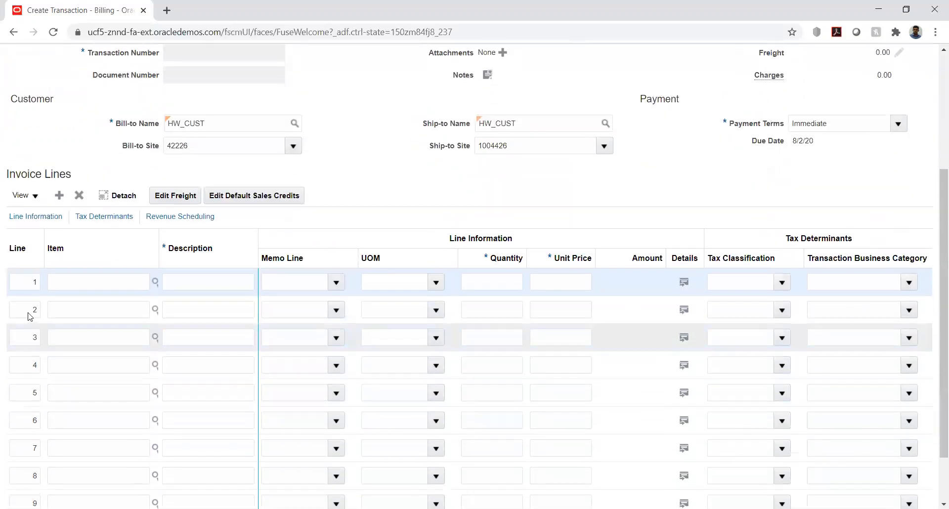
Fill invoice line 1 with item HW_ITEM1, quantity 10 and unit price 1000
click(76, 283)
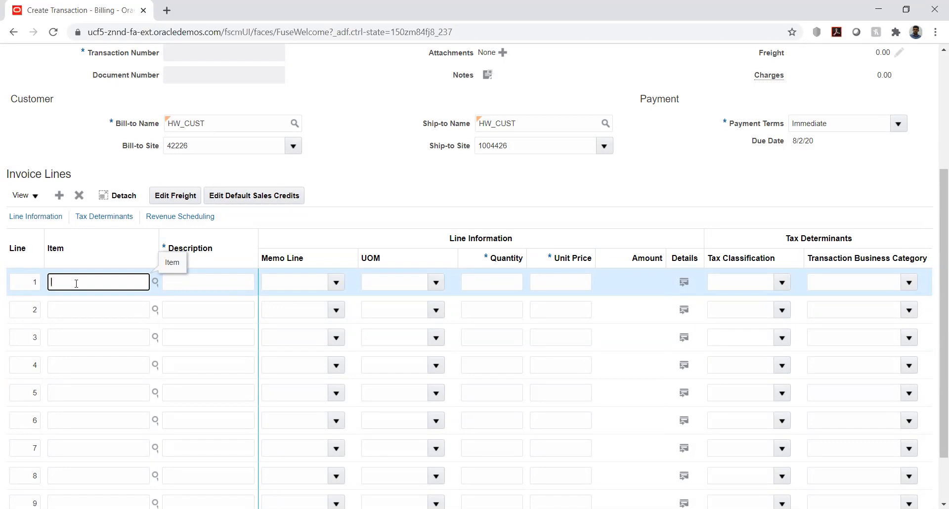
text(hw)
key(Tab)
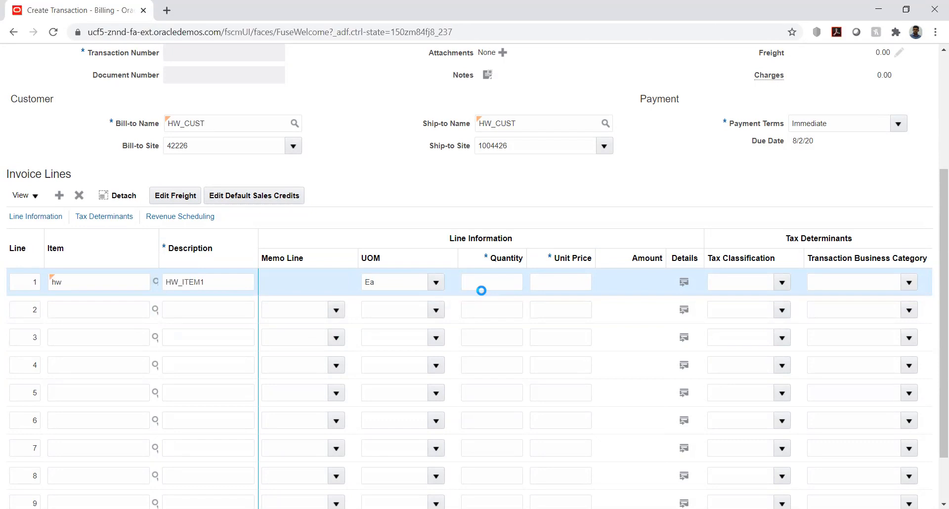
click(488, 283)
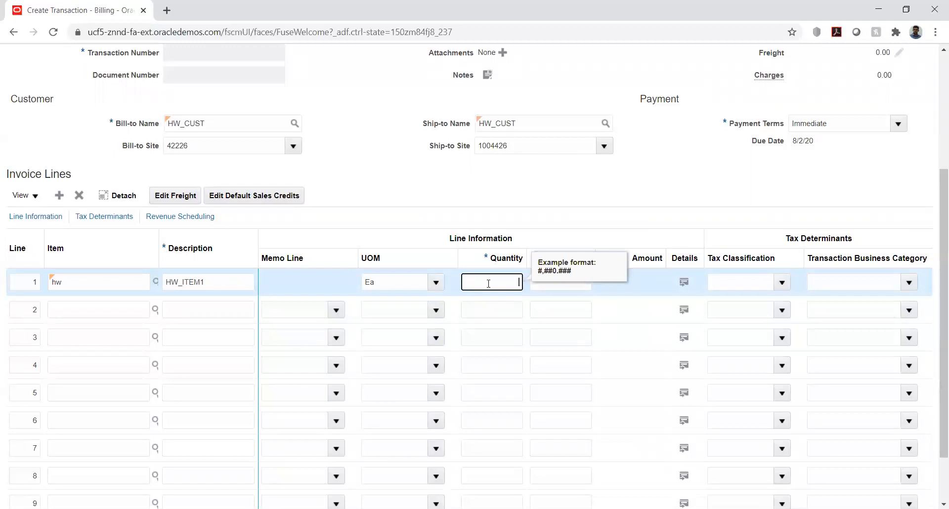
text(10)
key(Tab)
text(1000)
key(Tab)
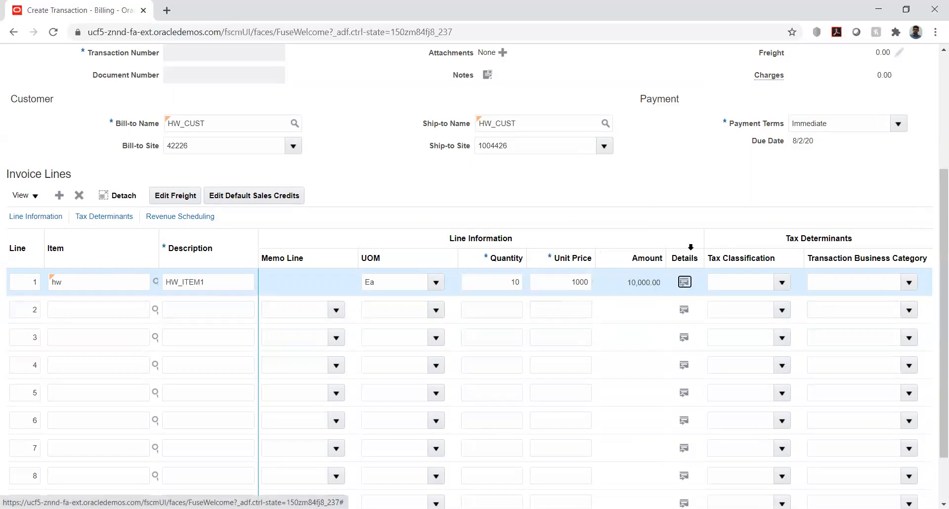
scroll(936, 300, down, 1)
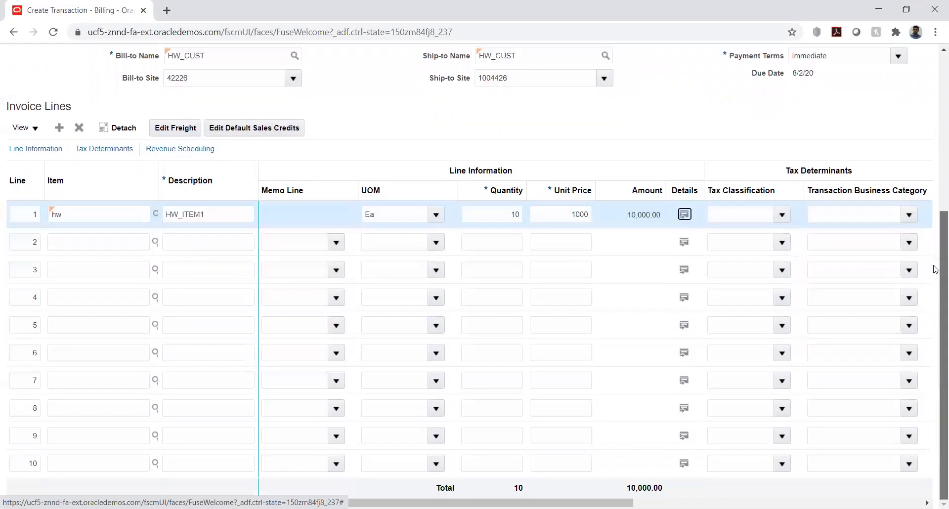
scroll(935, 222, up, 4)
scroll(935, 134, up, 1)
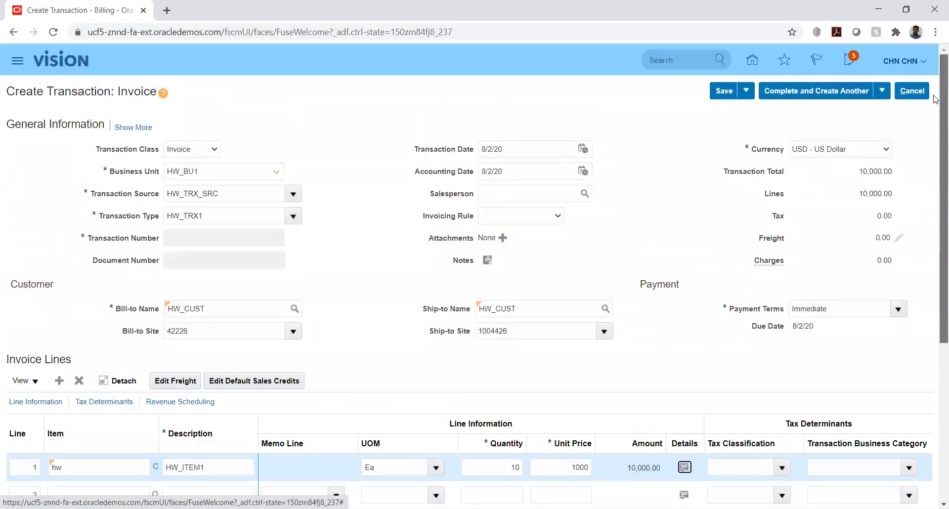
Save the new invoice as transaction number 1 with status Incomplete
click(719, 93)
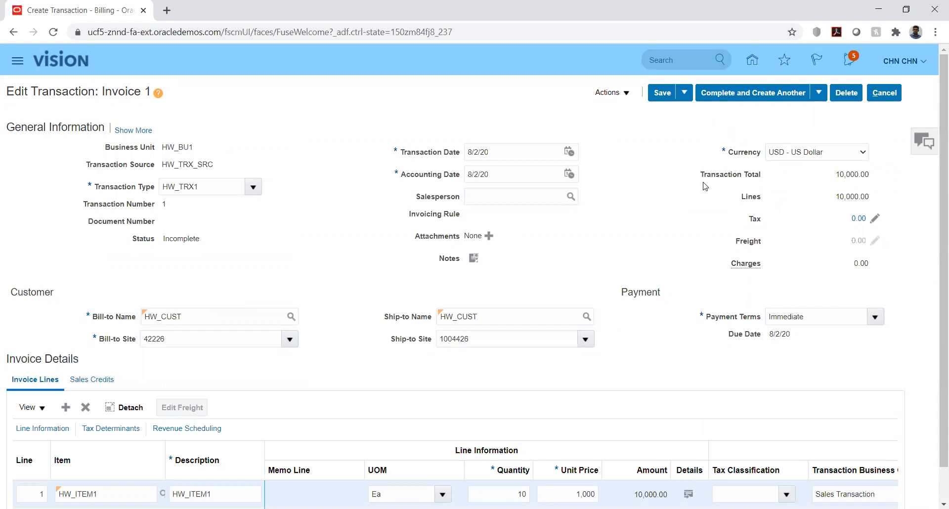
scroll(378, 302, down, 1)
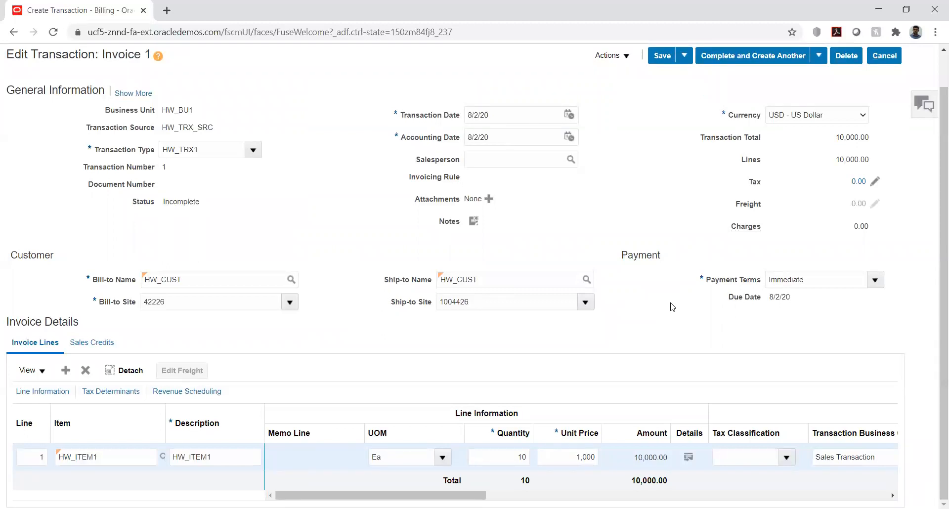
scroll(673, 307, up, 1)
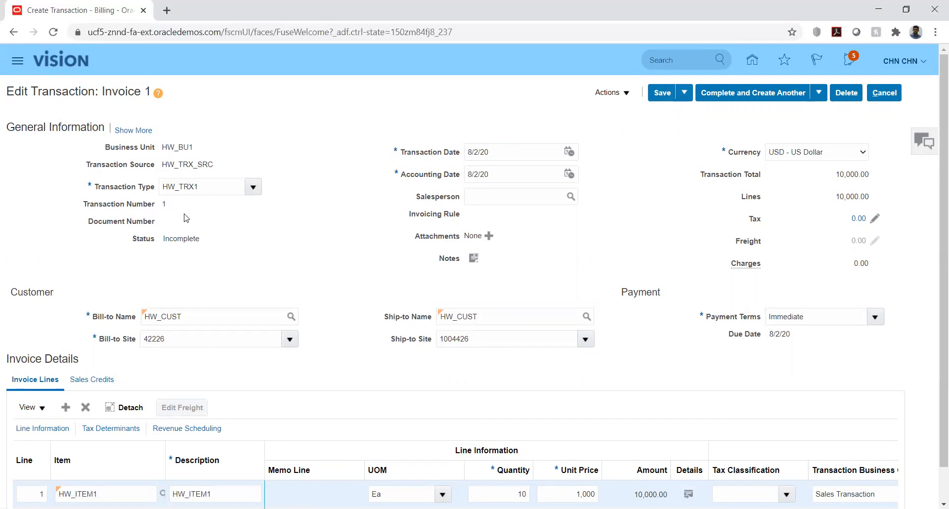
double_click(172, 240)
click(230, 241)
click(624, 93)
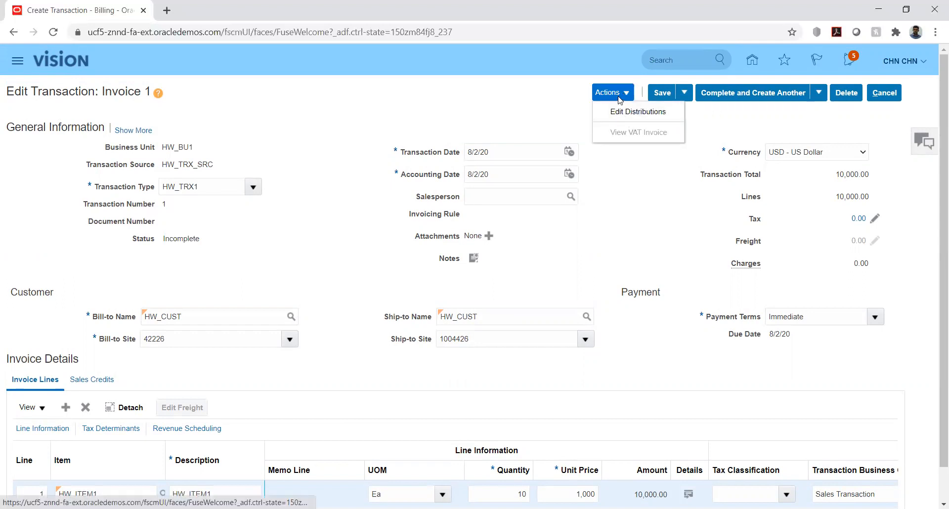
Set the Receivable distribution to company 1000, account 4542 Lease Rent Revenue (1000.4542)
click(620, 113)
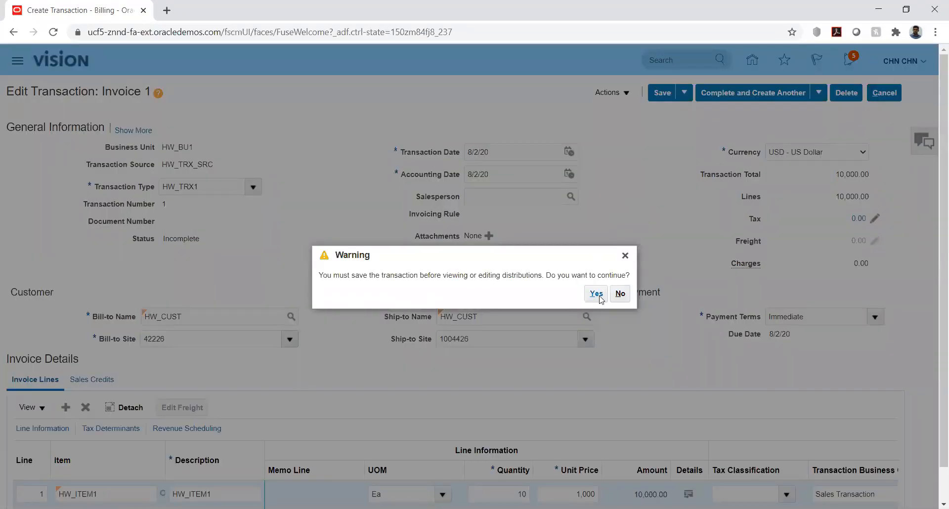
click(593, 290)
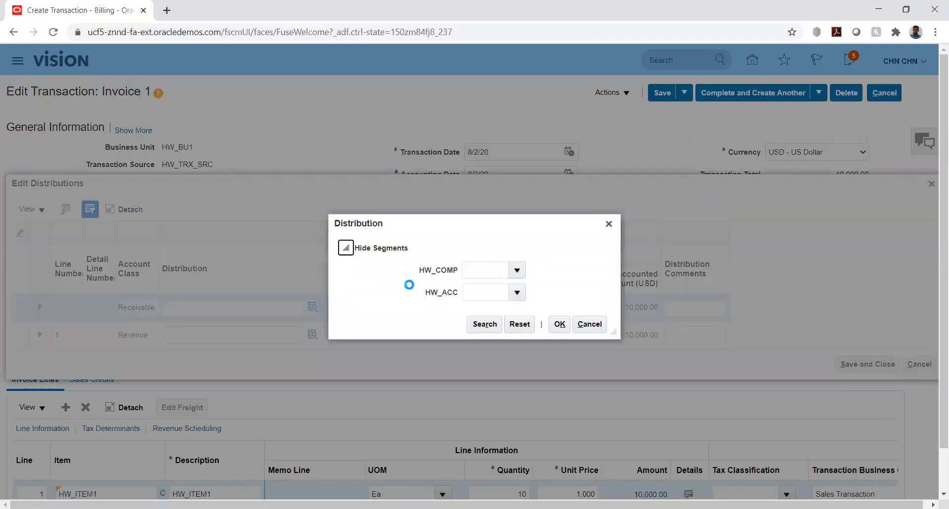
click(517, 269)
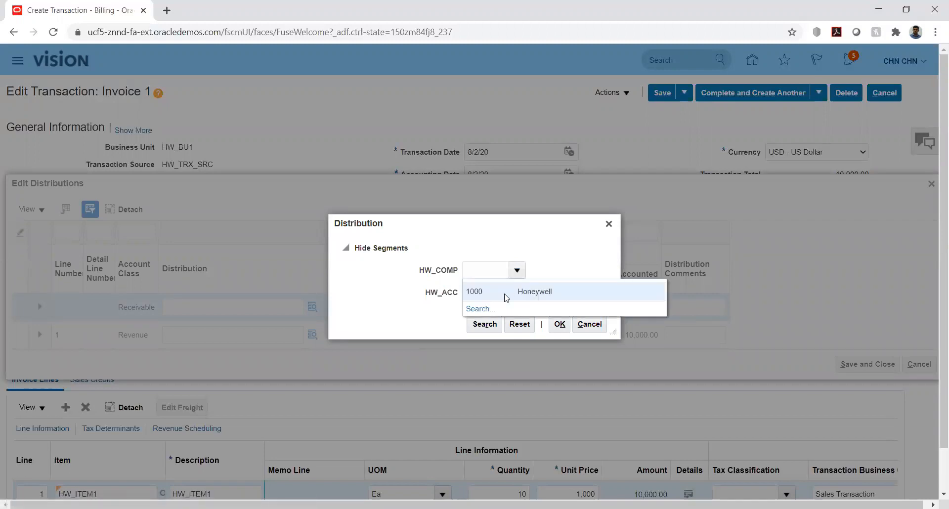
click(517, 292)
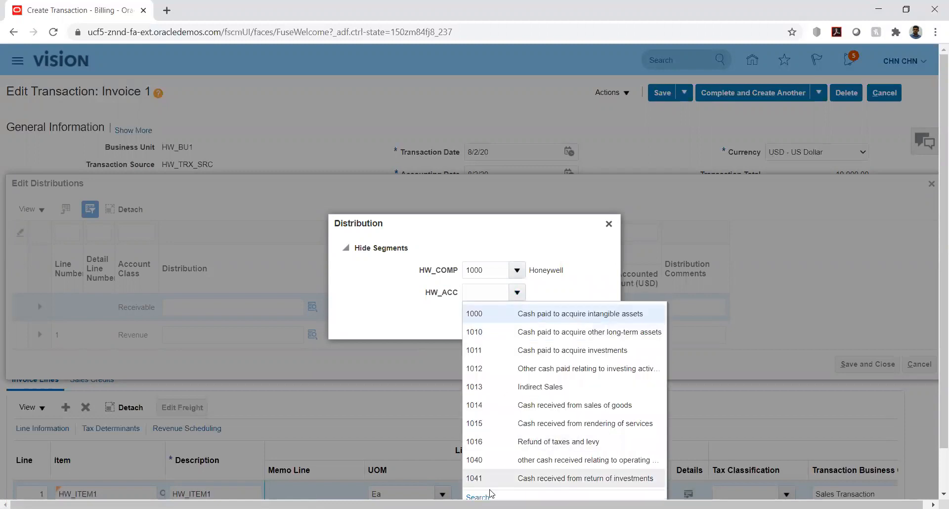
click(476, 494)
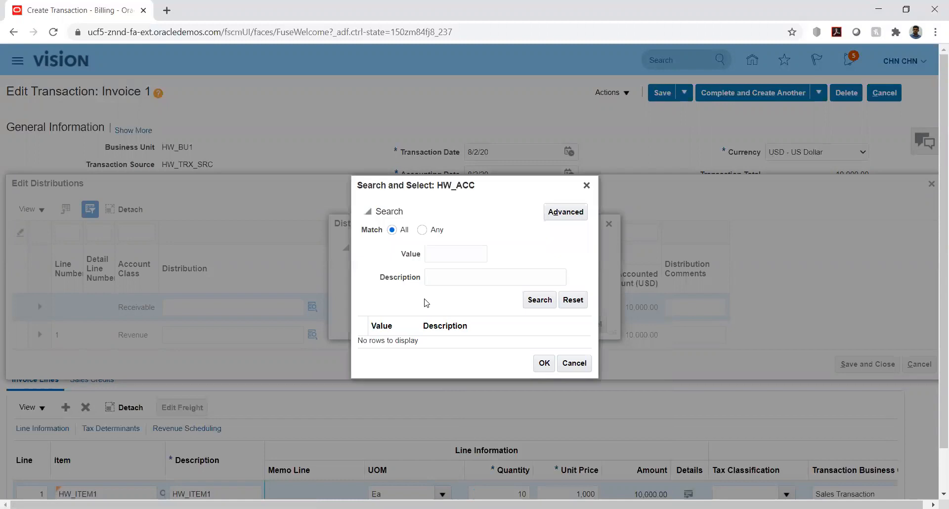
click(438, 278)
text(%lia%rev%)
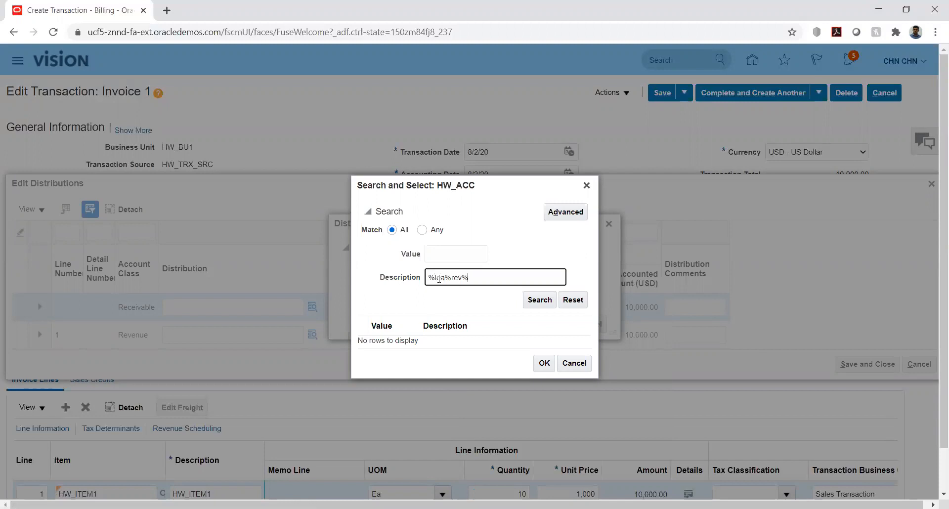
click(526, 305)
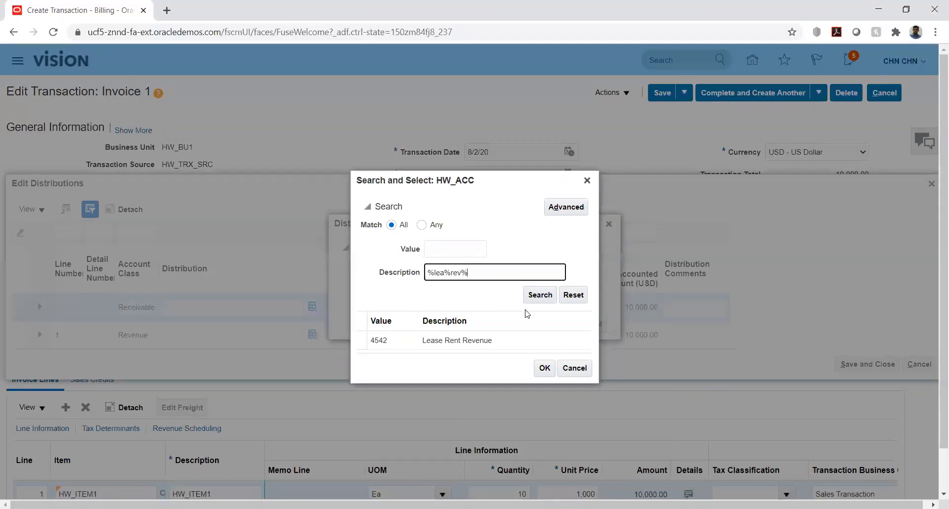
click(489, 340)
click(543, 369)
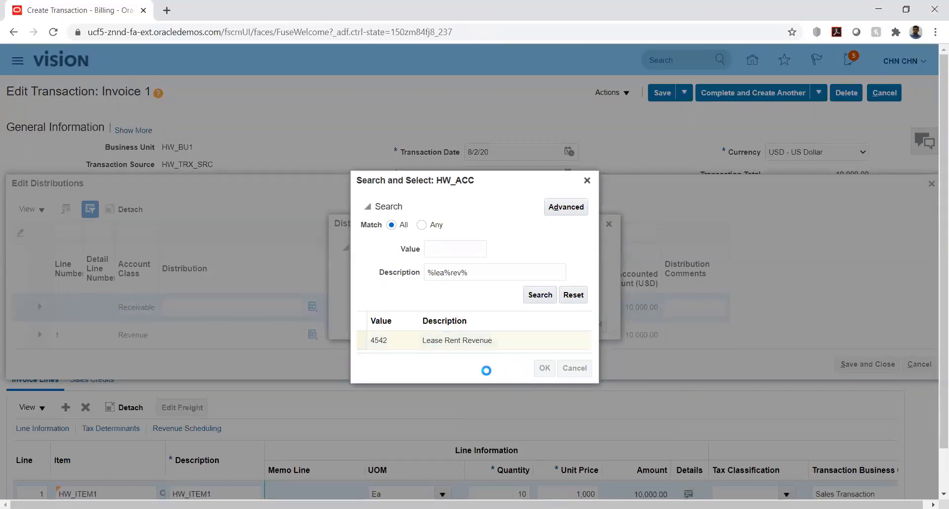
click(559, 324)
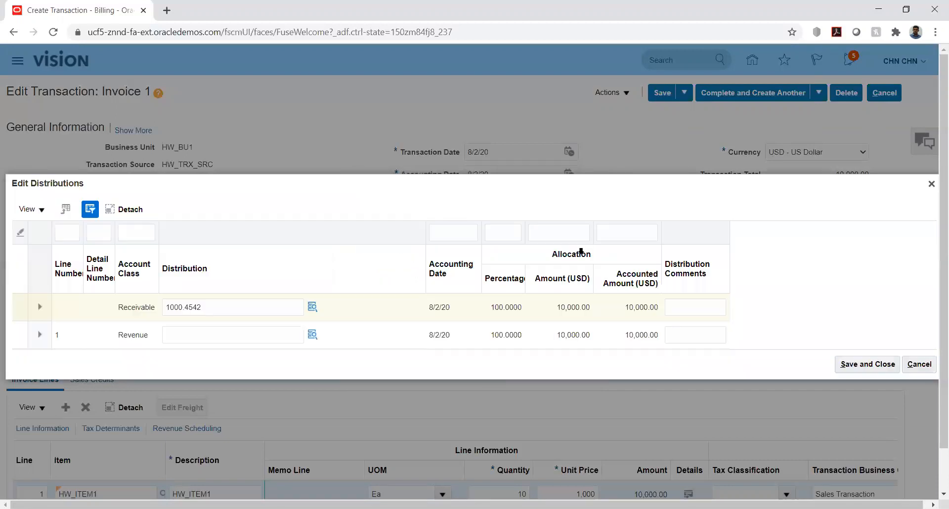
Copy 1000.4542 from the Receivable row into the Revenue distribution and confirm it
click(247, 303)
double_click(246, 303)
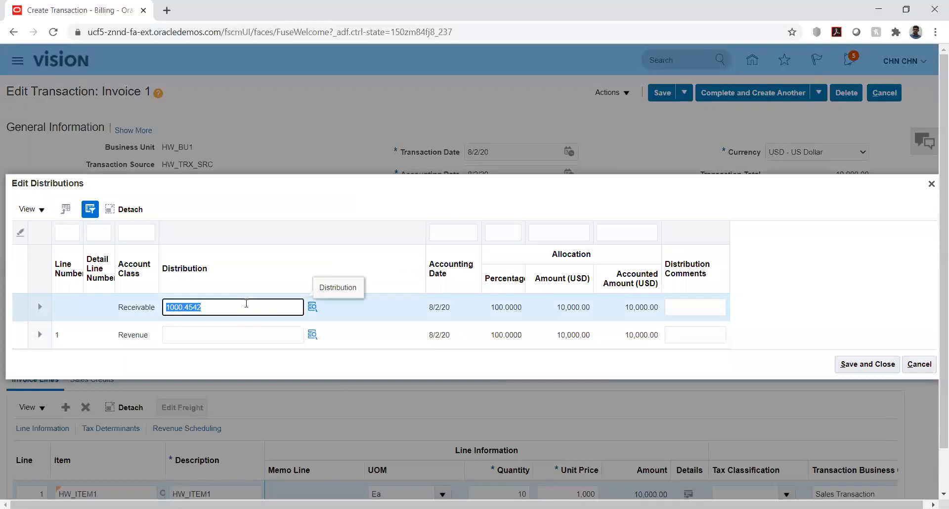
key(ctrl+c)
click(236, 335)
key(ctrl+v)
click(312, 335)
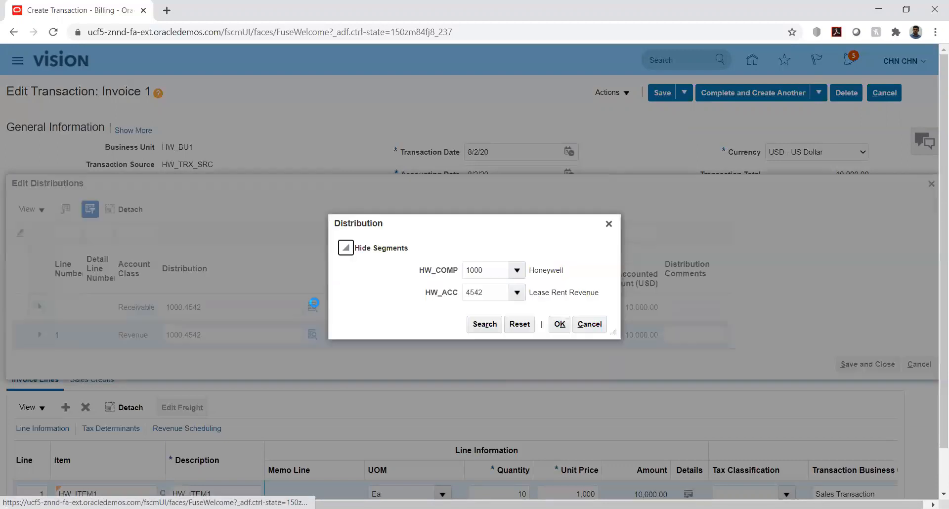
click(560, 324)
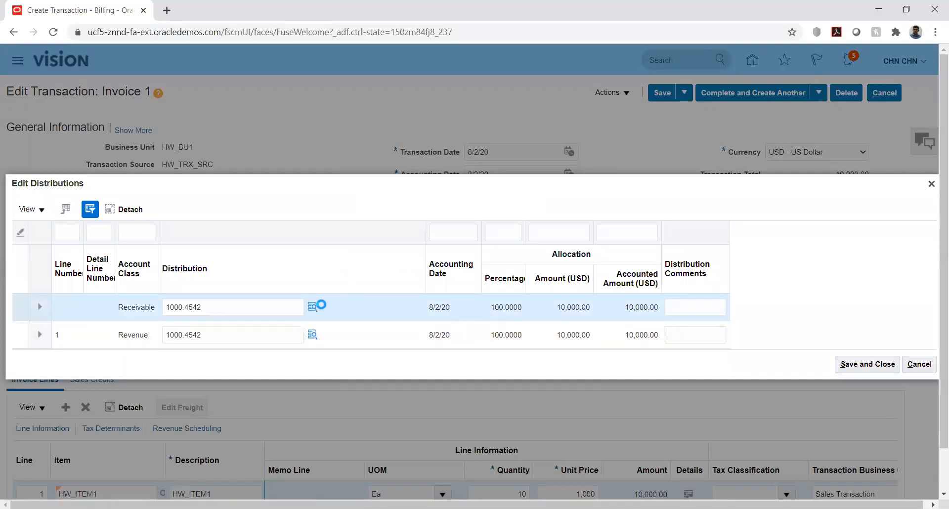
click(315, 305)
Switch the Receivable distribution to 1000.1120 Receivables, then save and close the distributions
double_click(500, 292)
key(BackSpace)
click(518, 293)
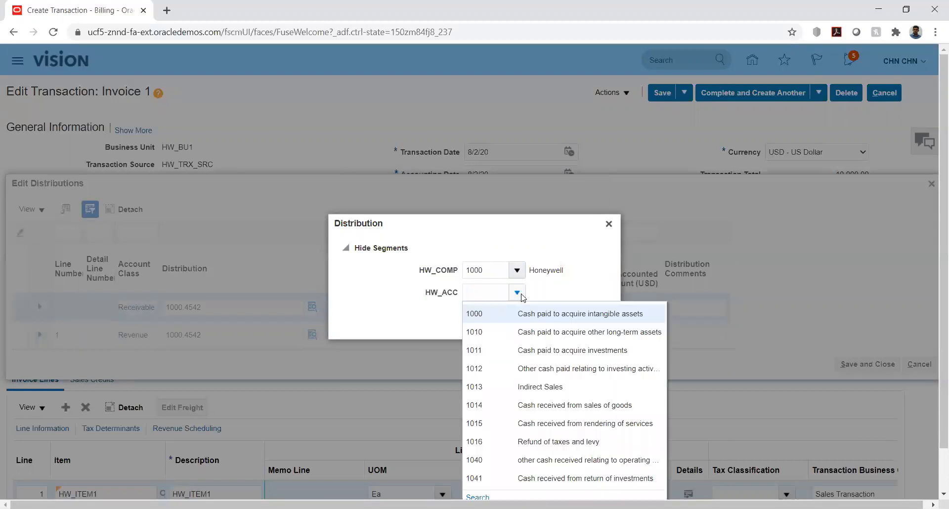
click(480, 494)
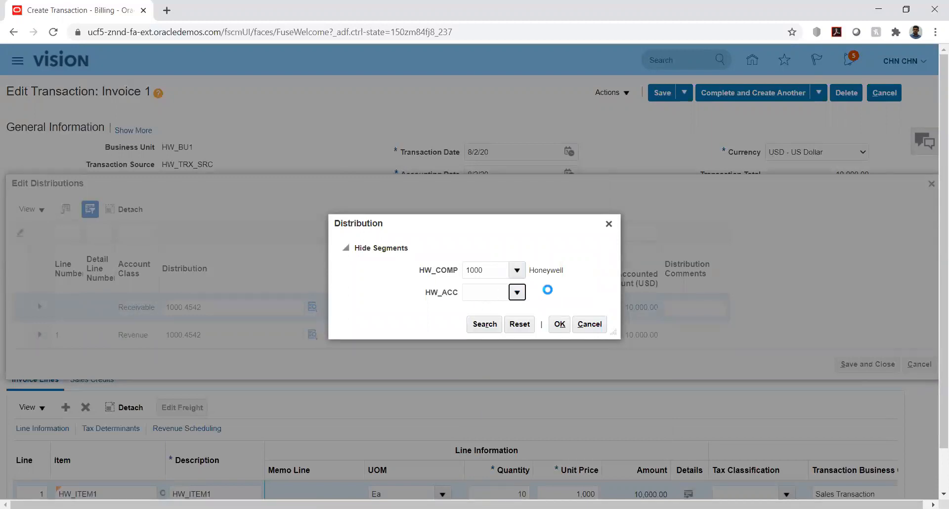
click(450, 276)
text(%red)
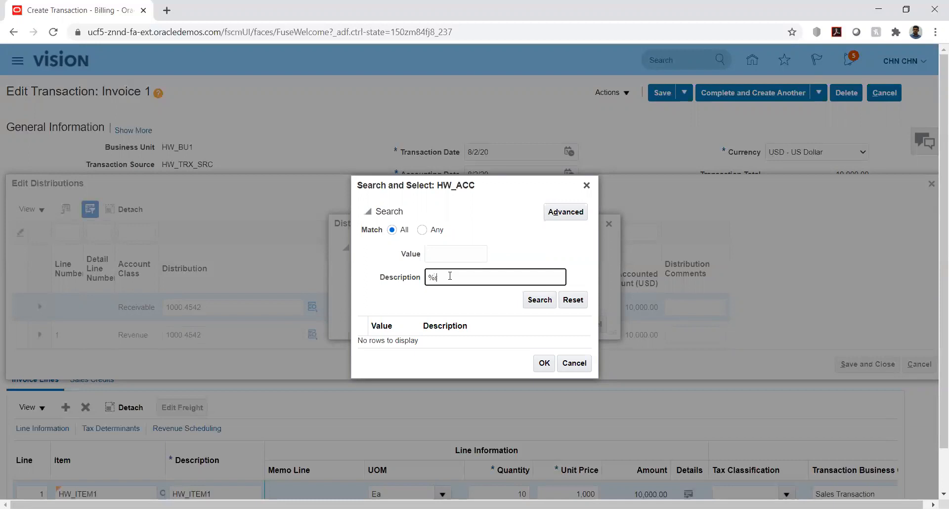
text(%)
key(Return)
scroll(484, 317, down, 2)
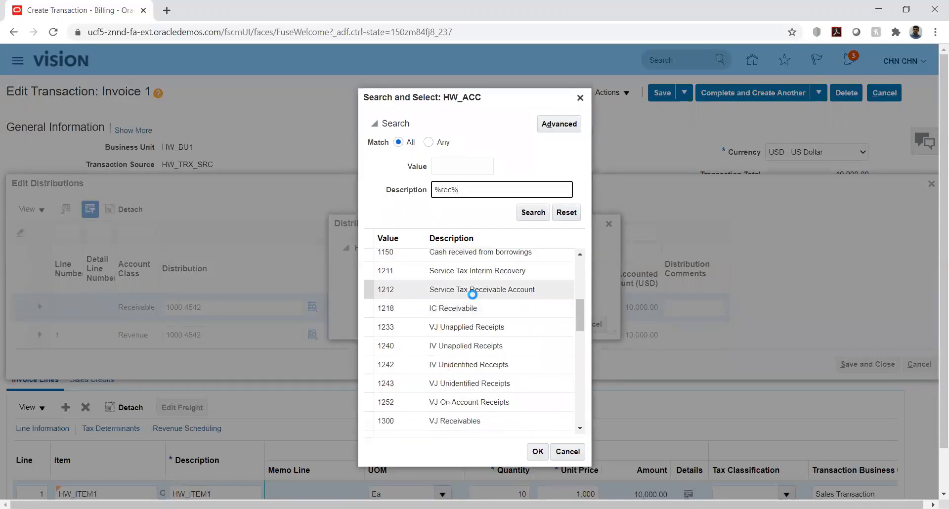
click(472, 294)
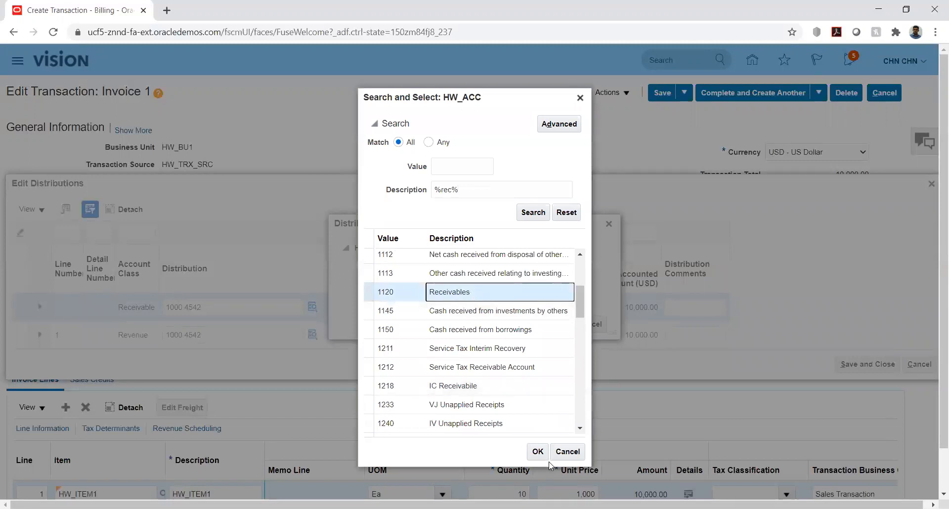
click(537, 452)
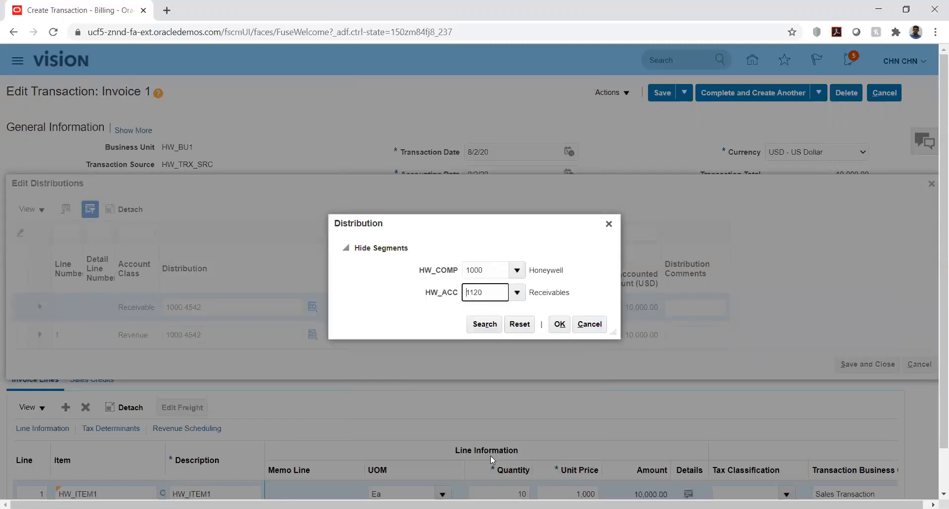
click(560, 325)
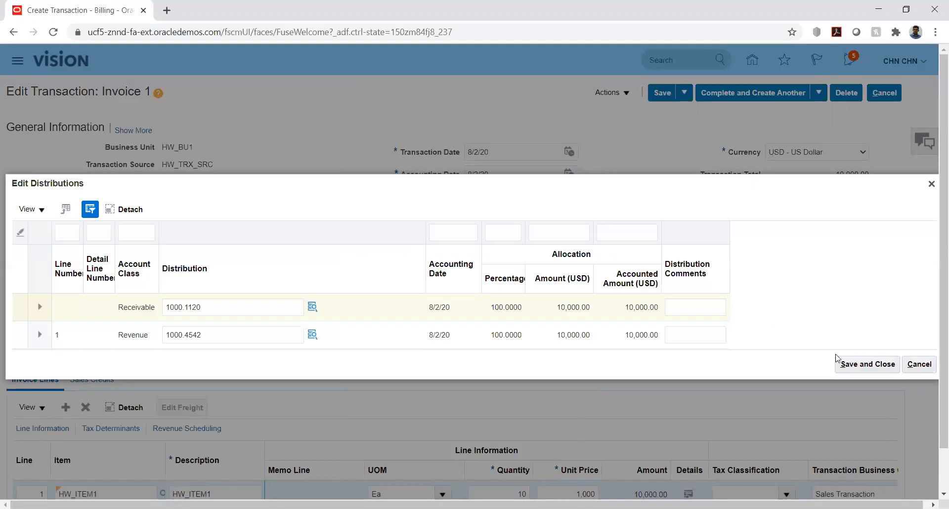
click(837, 361)
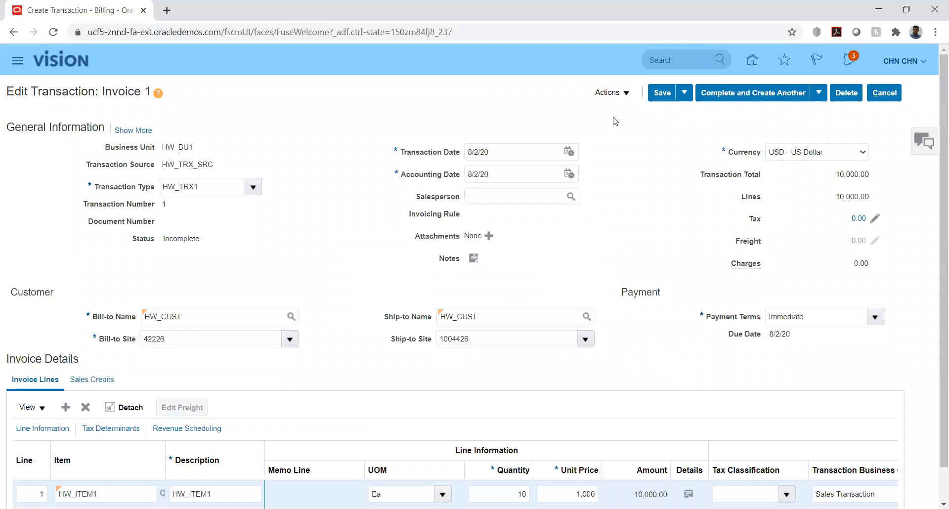
Save Invoice 1 and use Complete and Review to mark it Complete
click(665, 93)
click(818, 94)
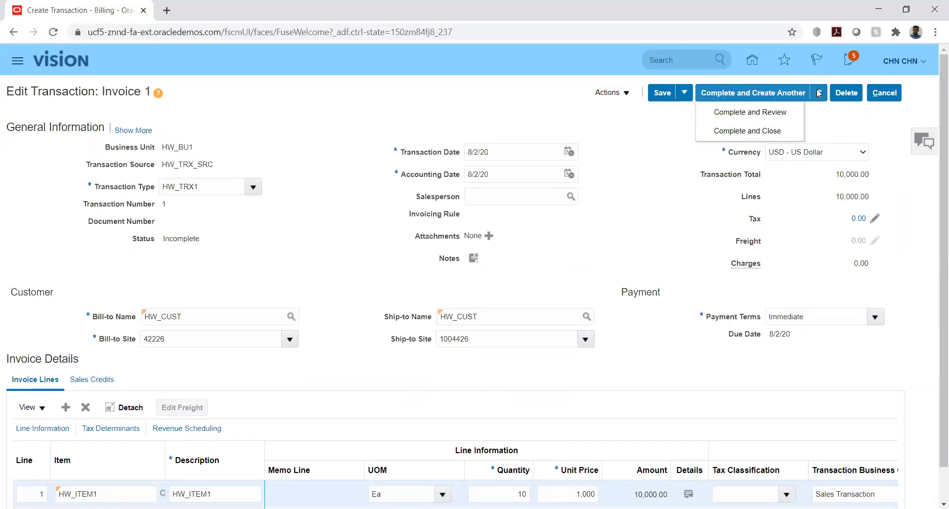
click(717, 115)
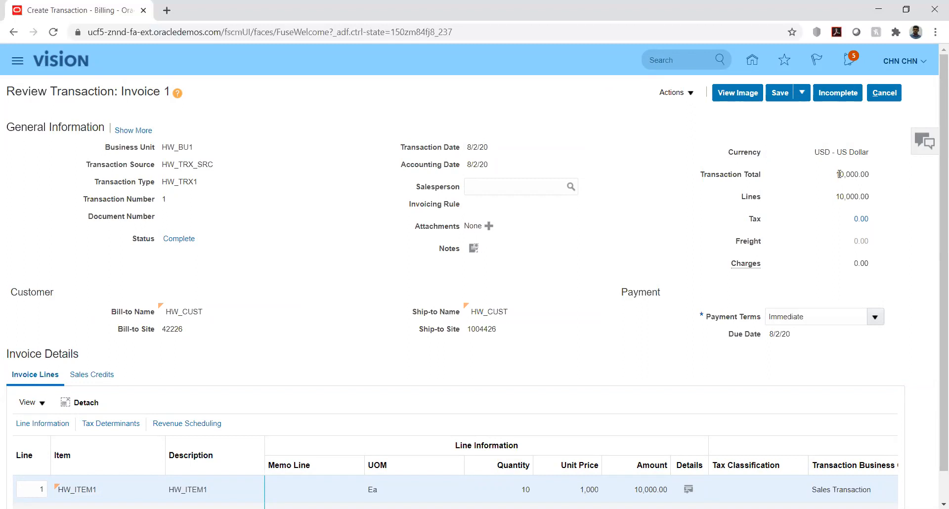
drag(840, 197, 877, 200)
click(679, 198)
click(678, 93)
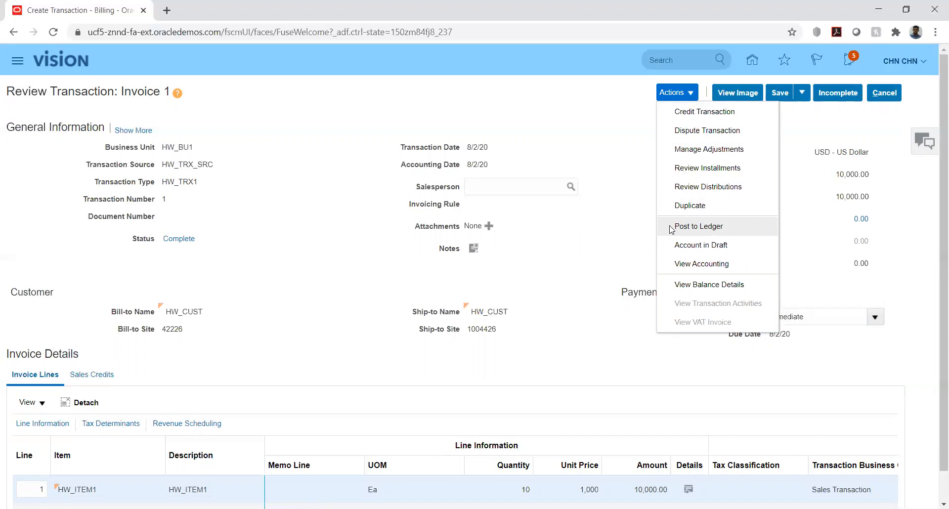
click(620, 228)
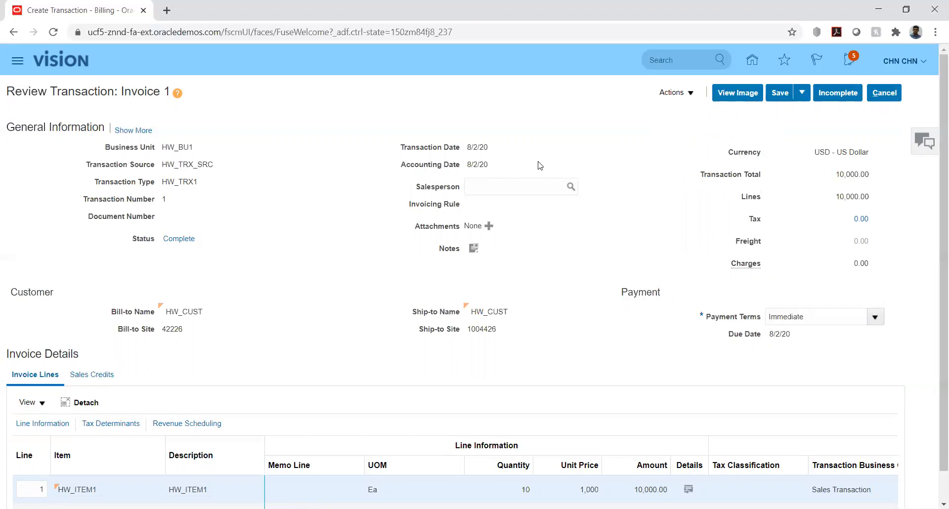
click(685, 94)
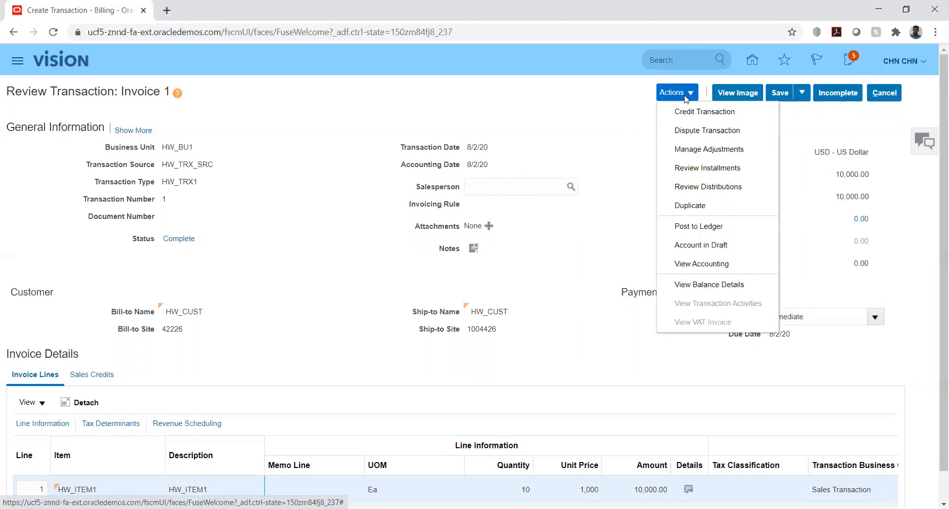
click(622, 115)
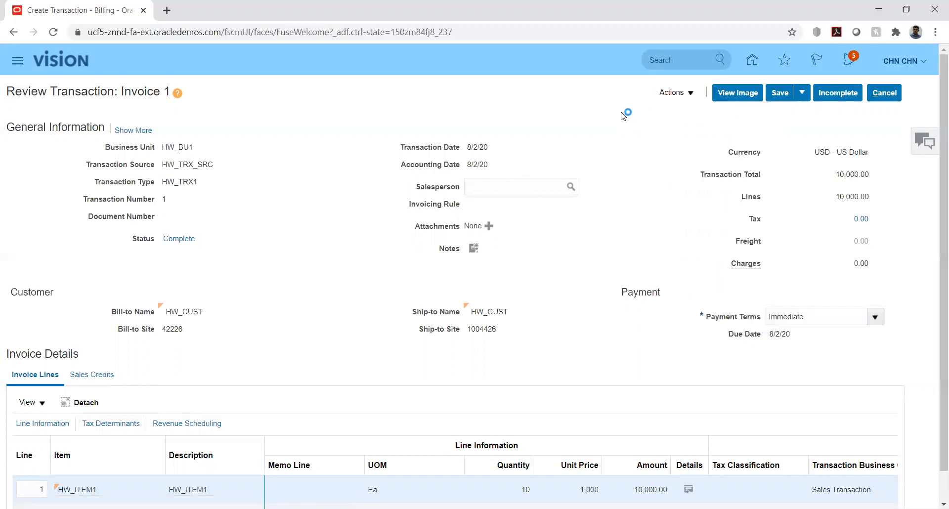
scroll(585, 185, down, 1)
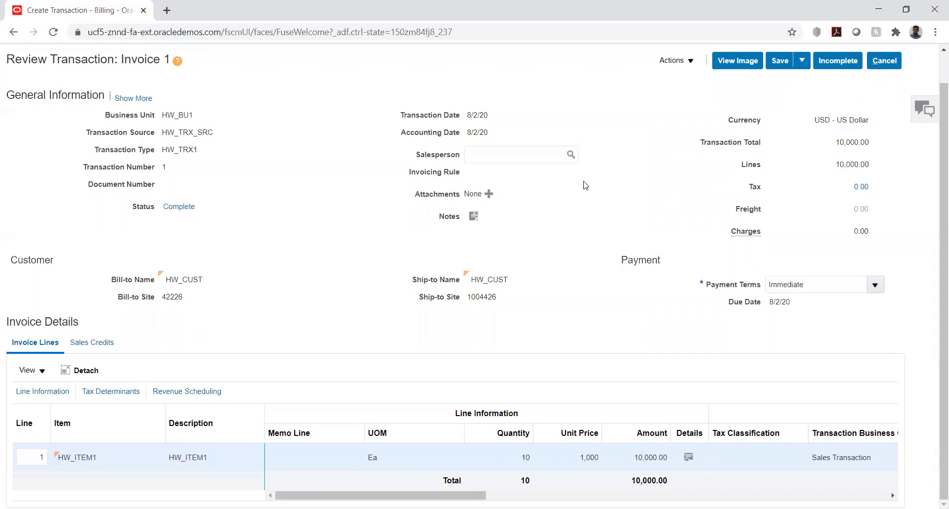
scroll(585, 186, up, 1)
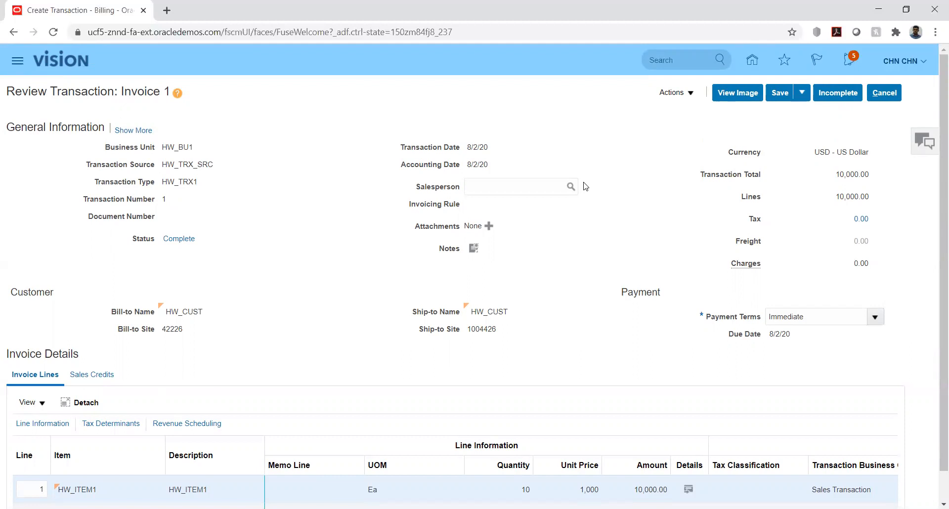
scroll(260, 267, down, 1)
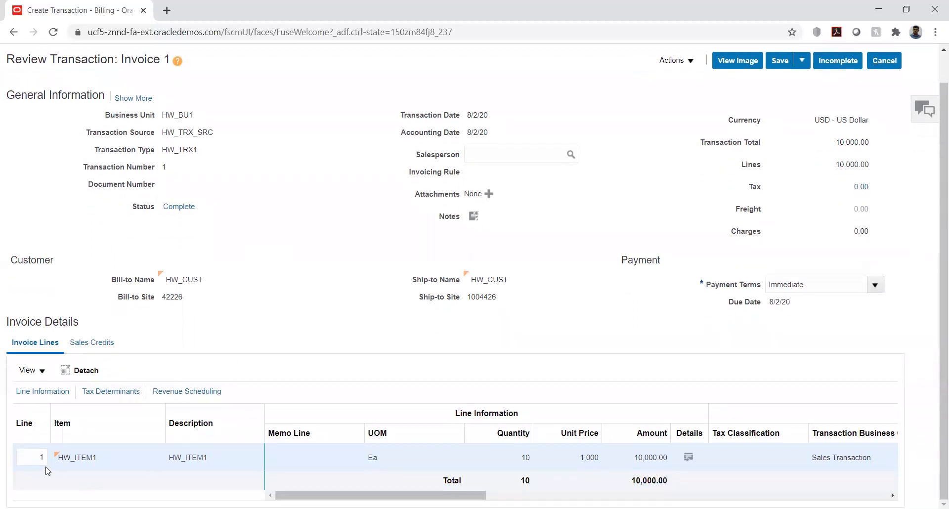
Open Invoice 1 in Review Transaction and scroll up to its header details
click(60, 460)
scroll(599, 193, up, 1)
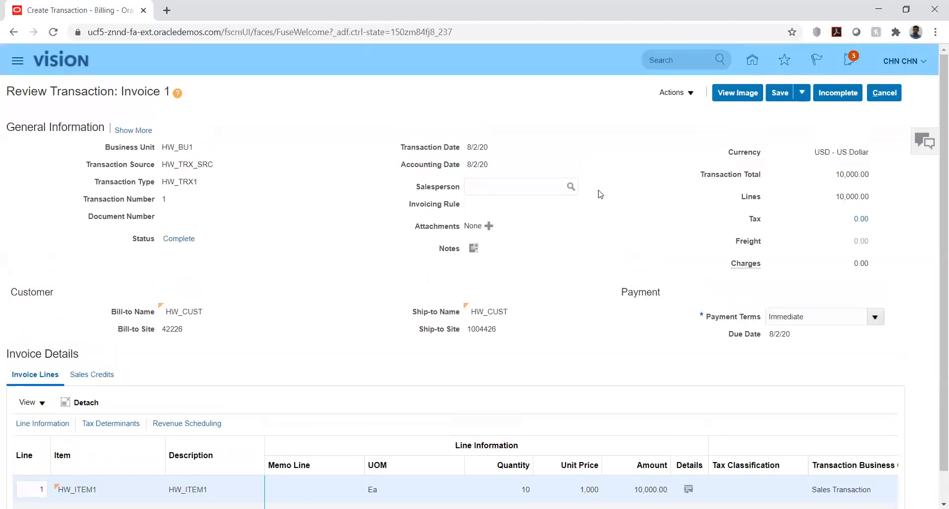
Post Invoice 1 and view its accounting: debit 1000.1120, credit 1000.4542, 10,000.00 each
click(690, 94)
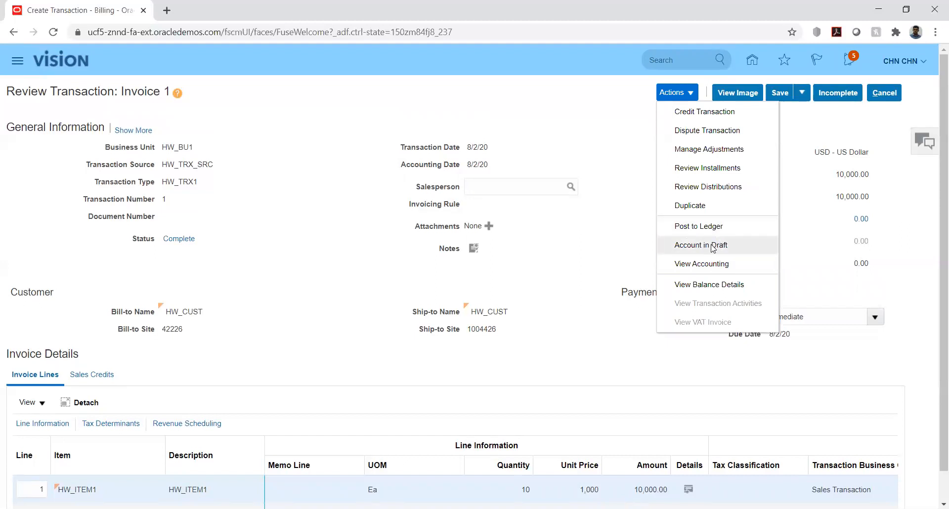
click(682, 227)
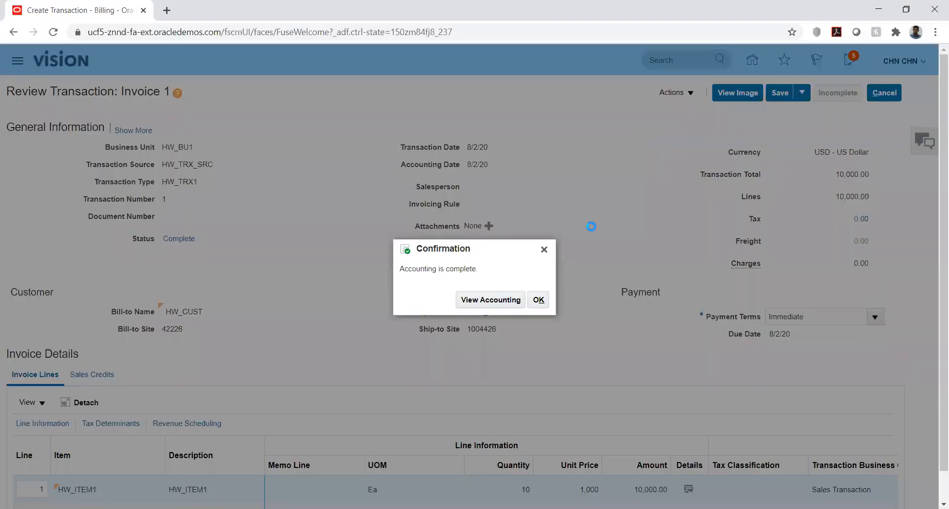
click(472, 299)
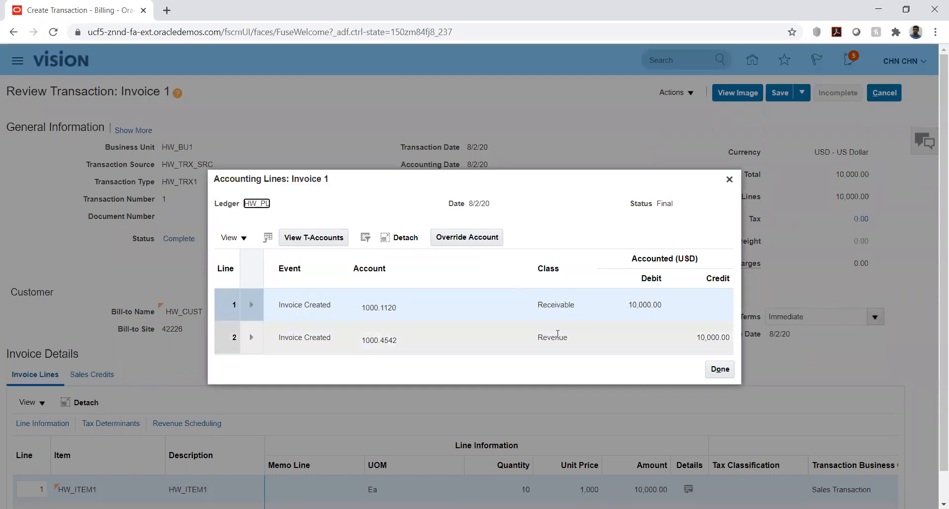
Close Accounting Lines, save and close Invoice 1, and dismiss the saved confirmation
click(713, 370)
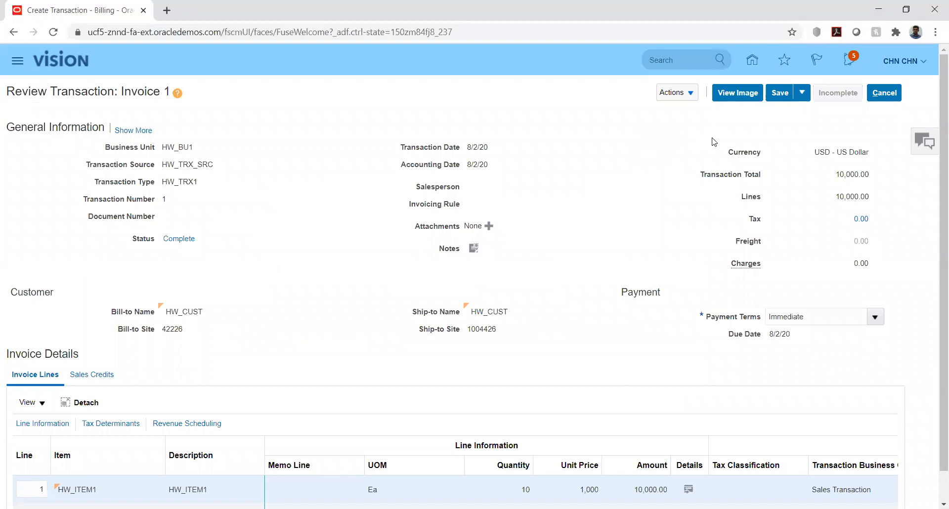
click(801, 93)
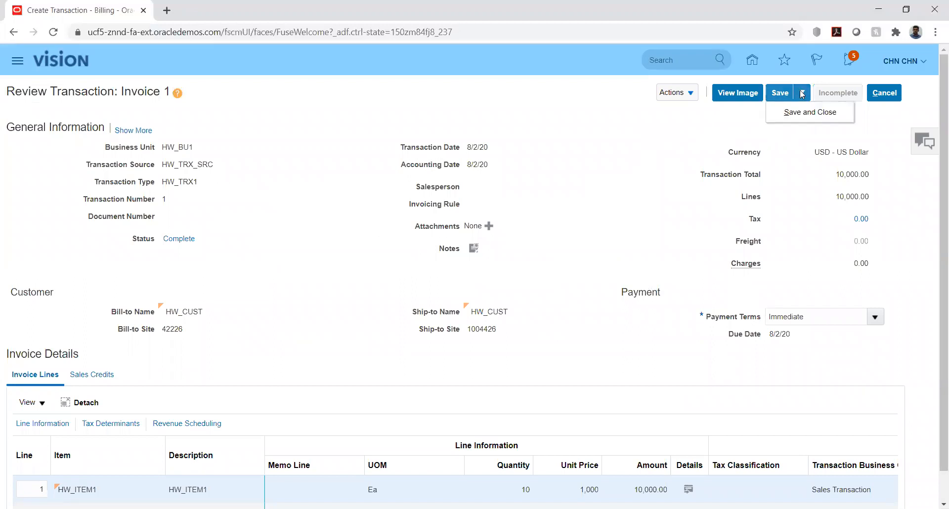
click(796, 113)
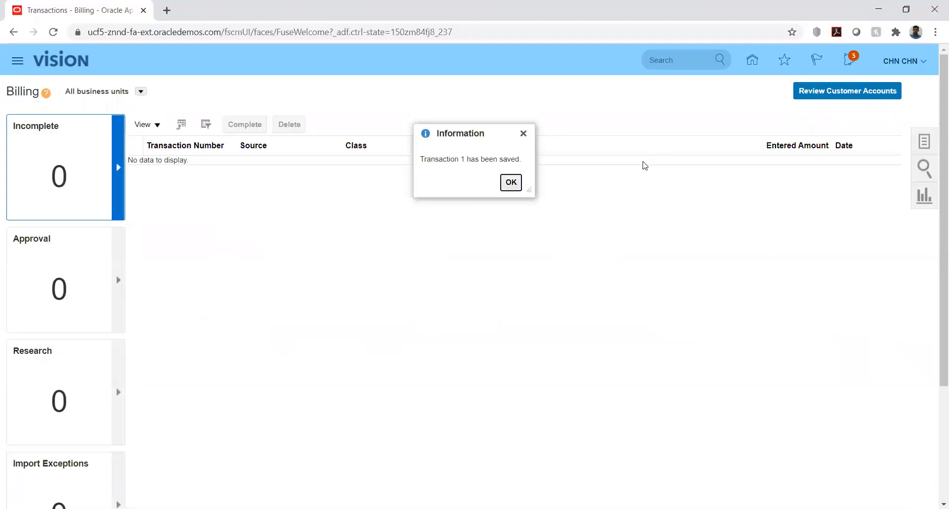
click(513, 183)
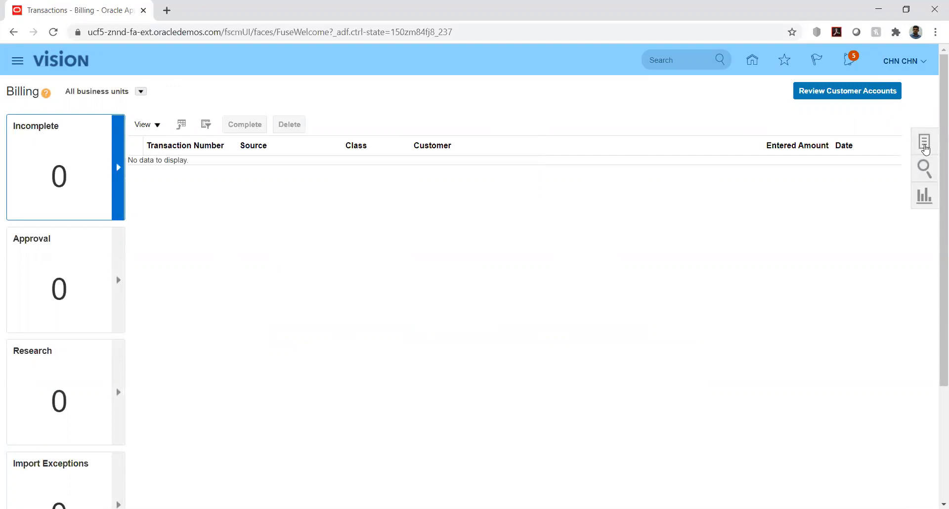
Open the Billing work area's Tasks panel listing transaction, customer and accounting tasks
click(926, 148)
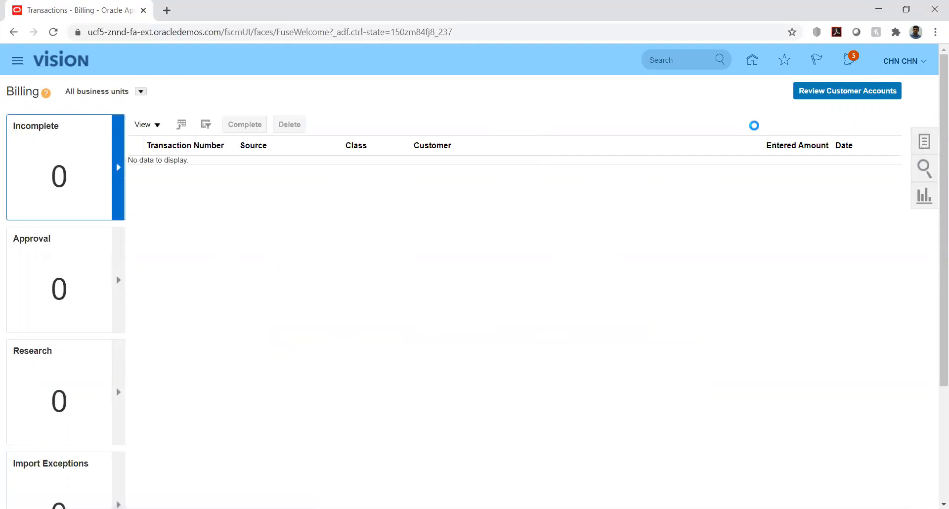
click(715, 123)
click(922, 141)
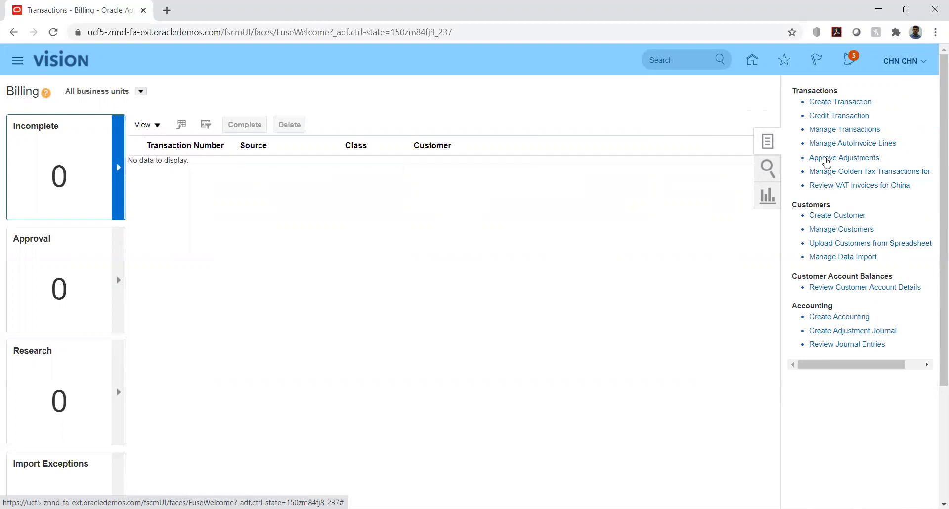
Search Manage Transactions for transaction number 1 and open Invoice 1 for review
click(825, 130)
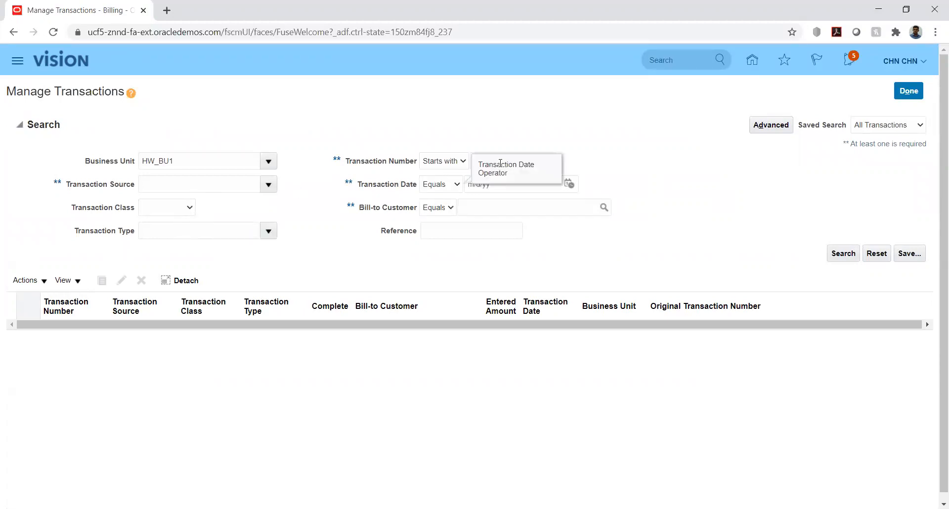
click(544, 159)
text(1)
click(838, 255)
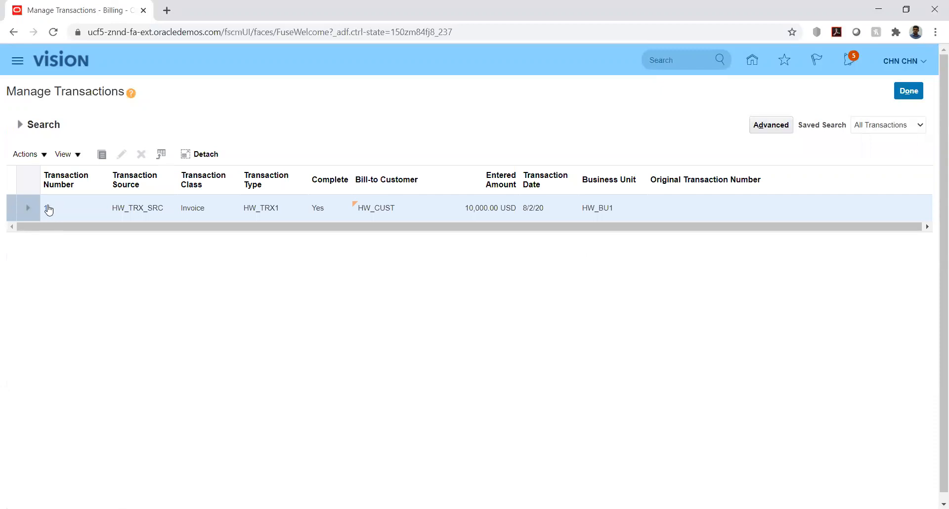
click(44, 208)
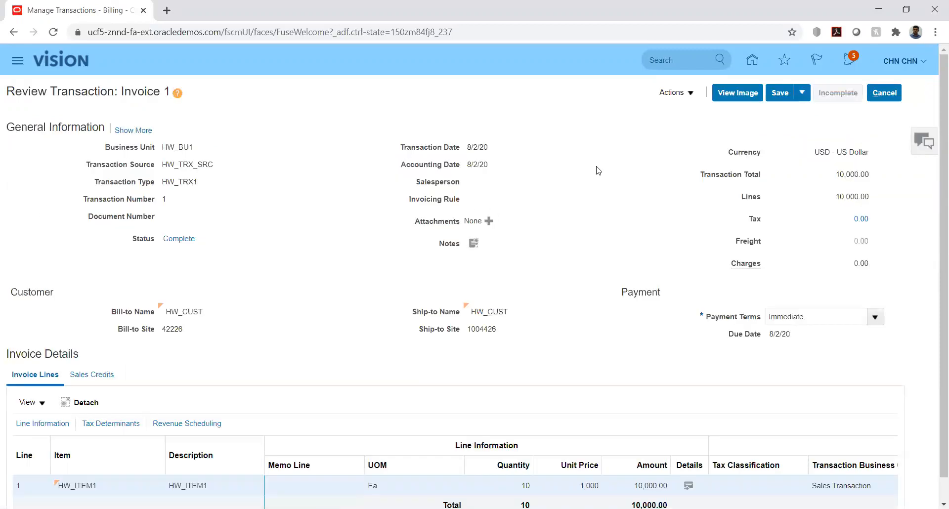
click(693, 94)
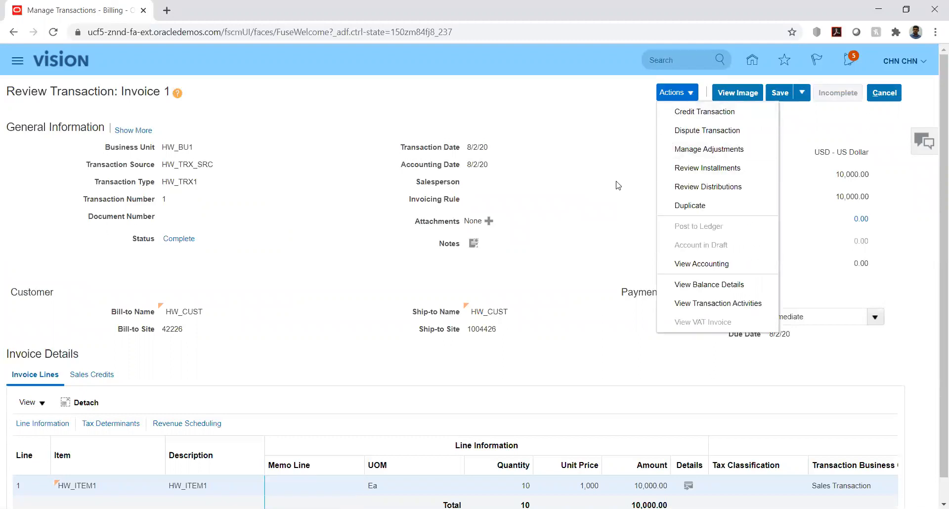
click(710, 171)
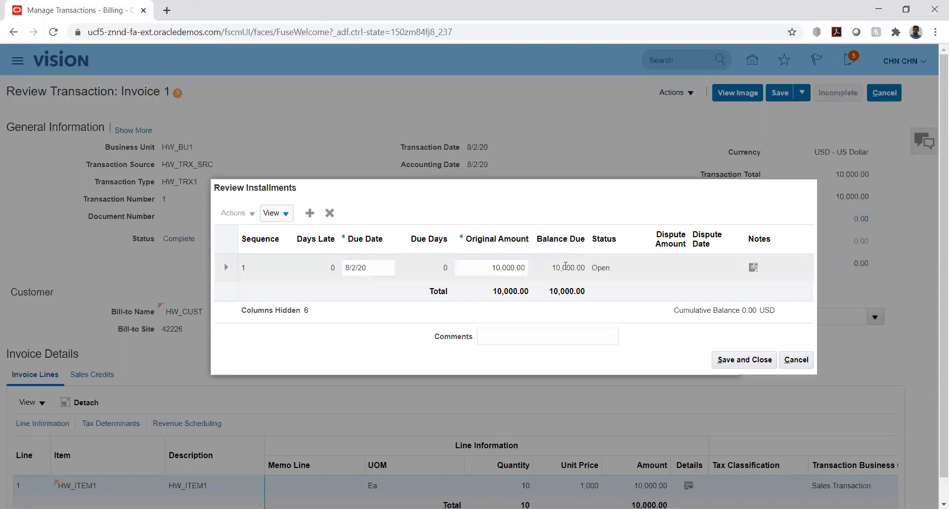
click(602, 267)
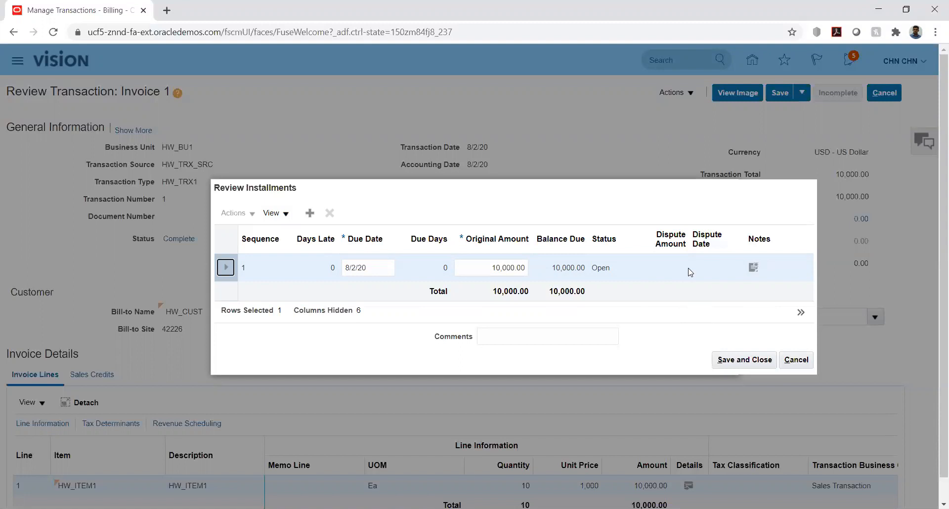
click(754, 360)
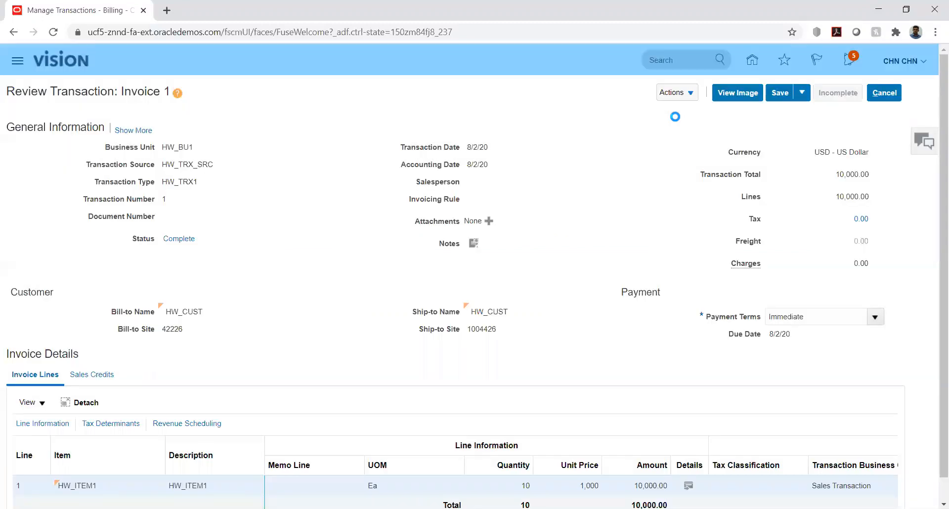
Dispute Invoice 1 for Specific Invoice Lines with reason Late delivery and type Not Applicable
click(691, 97)
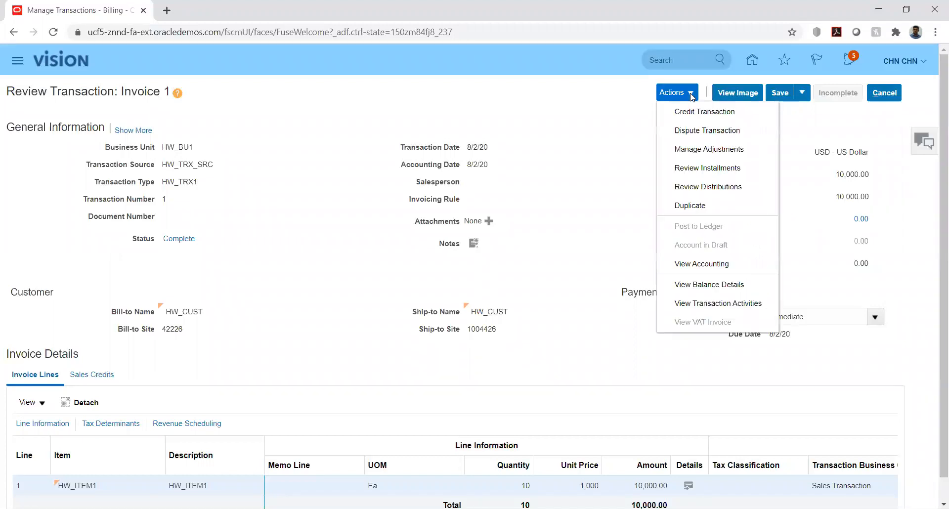
click(681, 131)
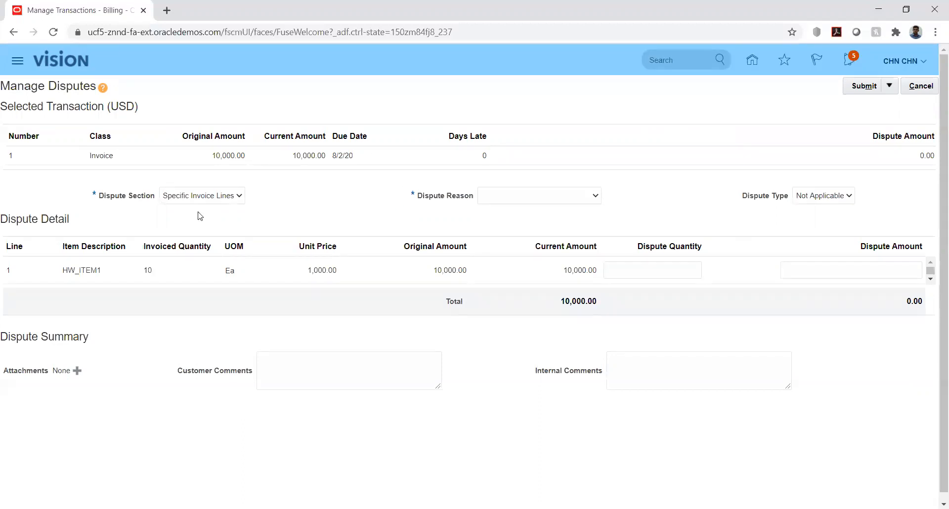
click(210, 200)
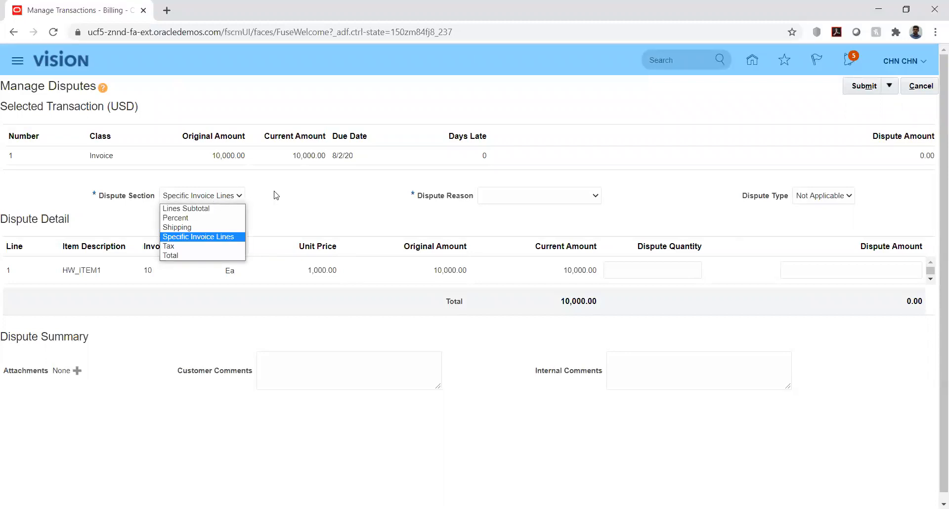
click(305, 210)
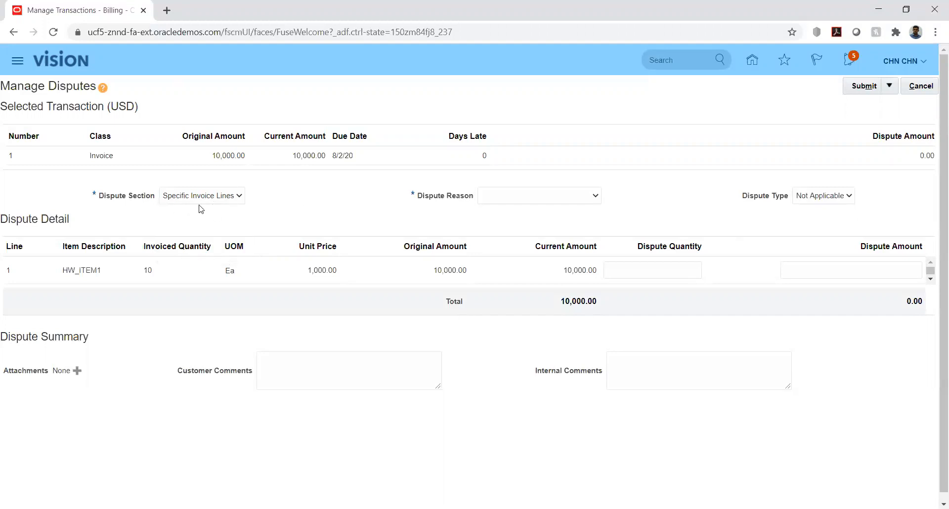
click(567, 200)
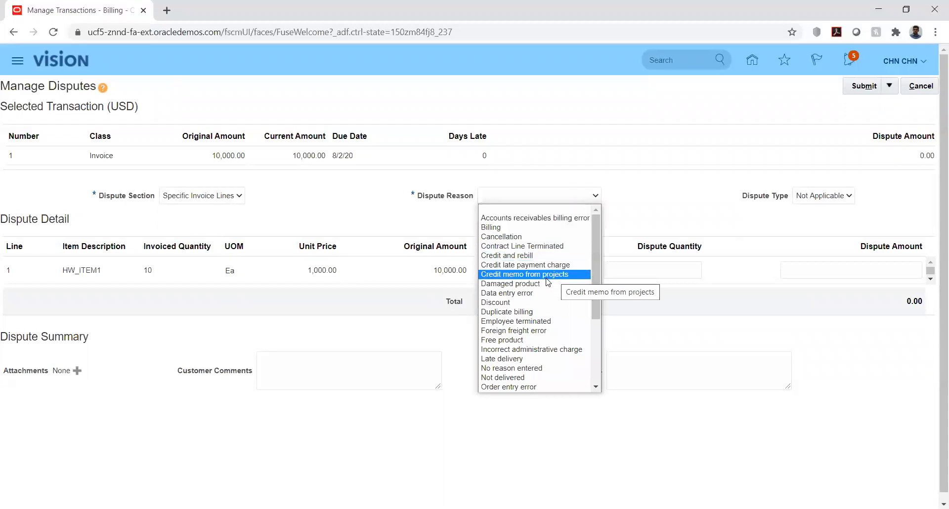
click(521, 363)
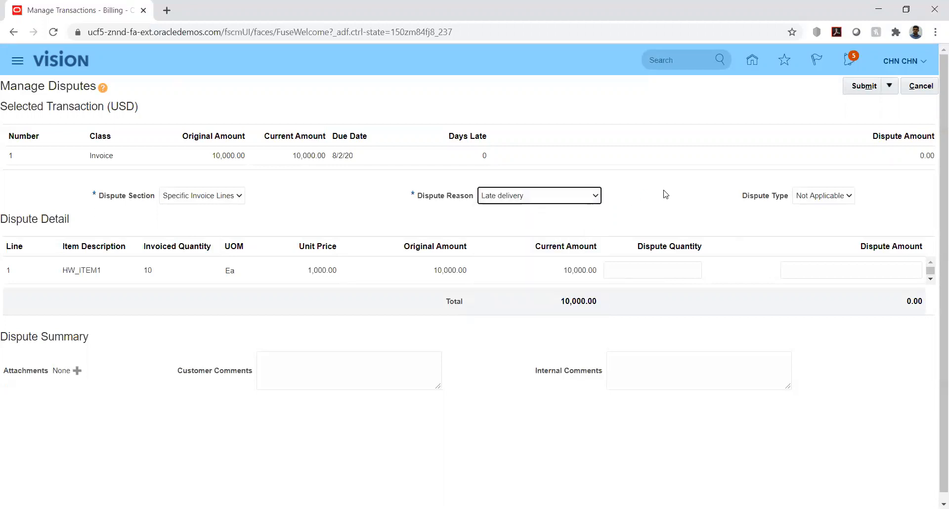
click(822, 199)
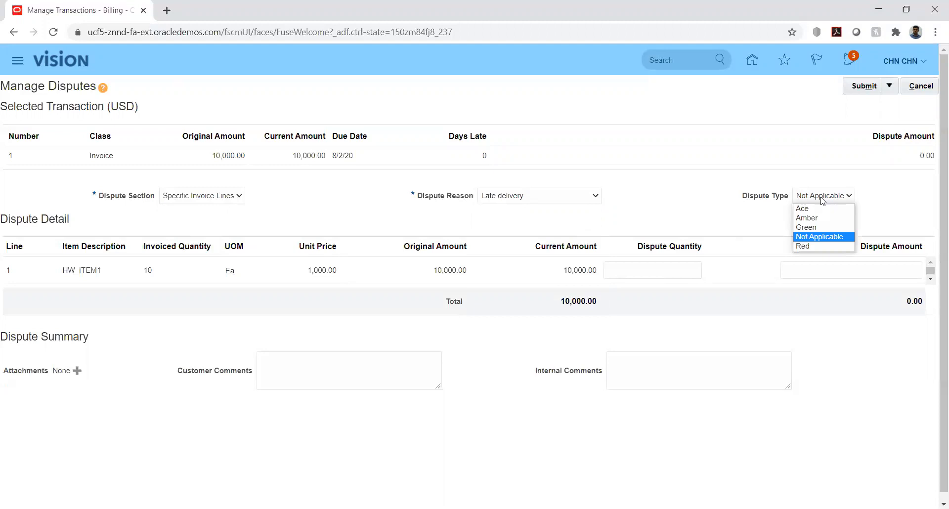
click(658, 198)
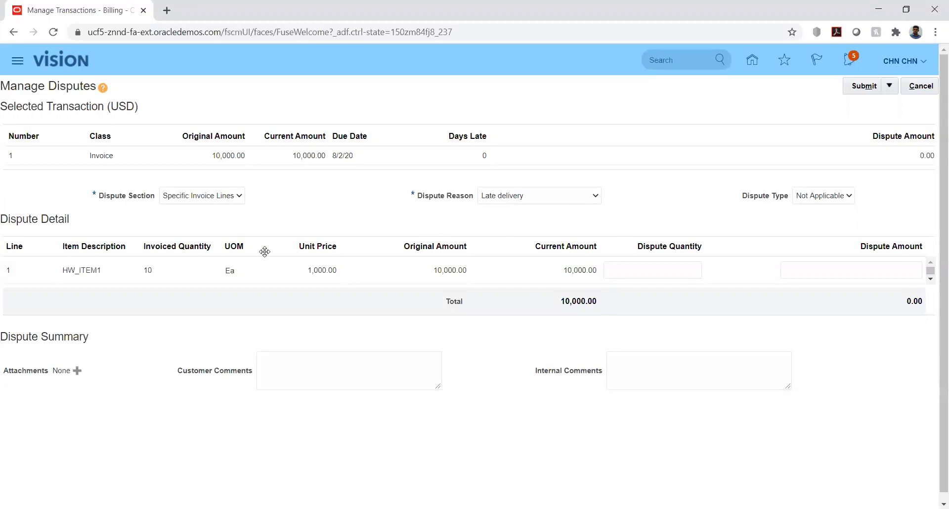
Enter a dispute quantity of 2 on line 1 (2,000.00), then cancel the dispute
click(650, 268)
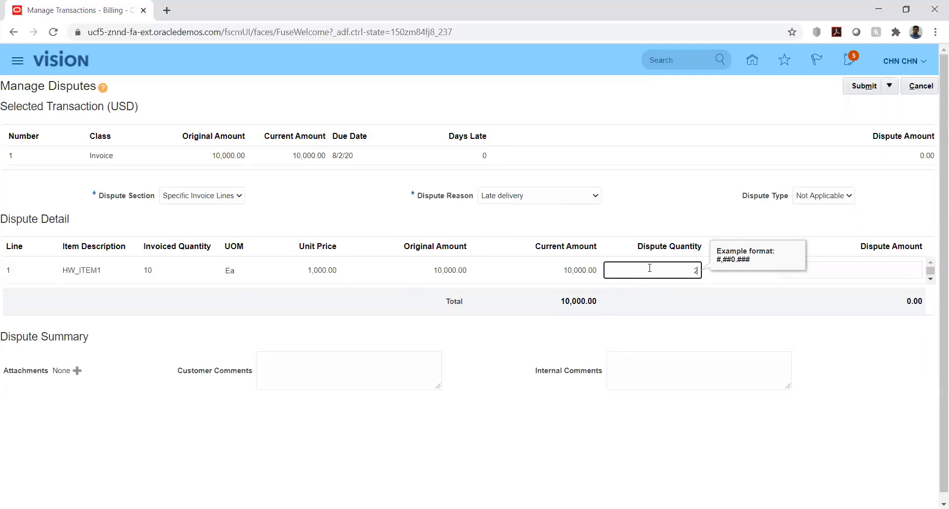
key(Tab)
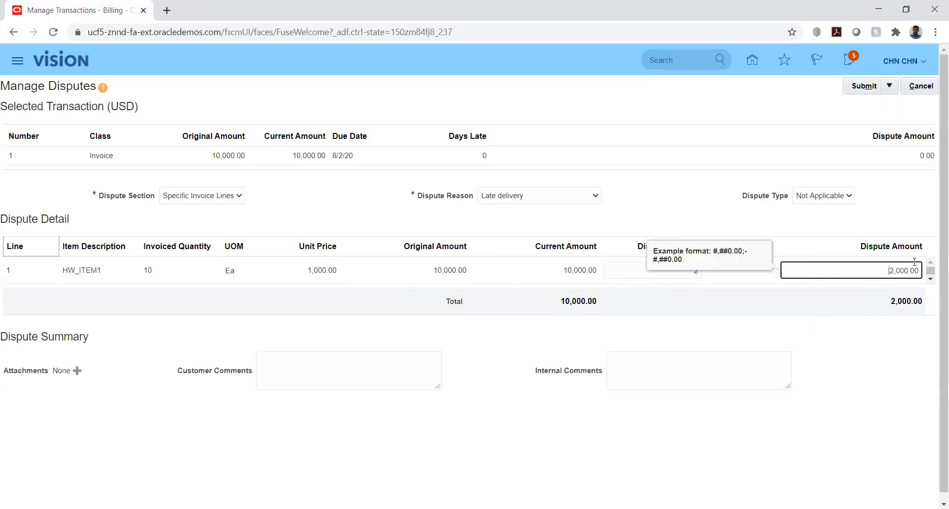
click(489, 342)
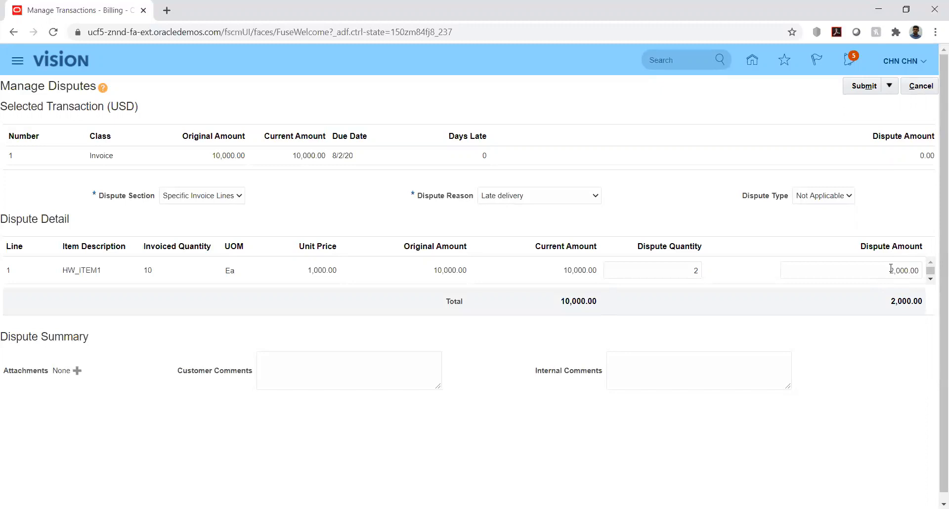
click(920, 86)
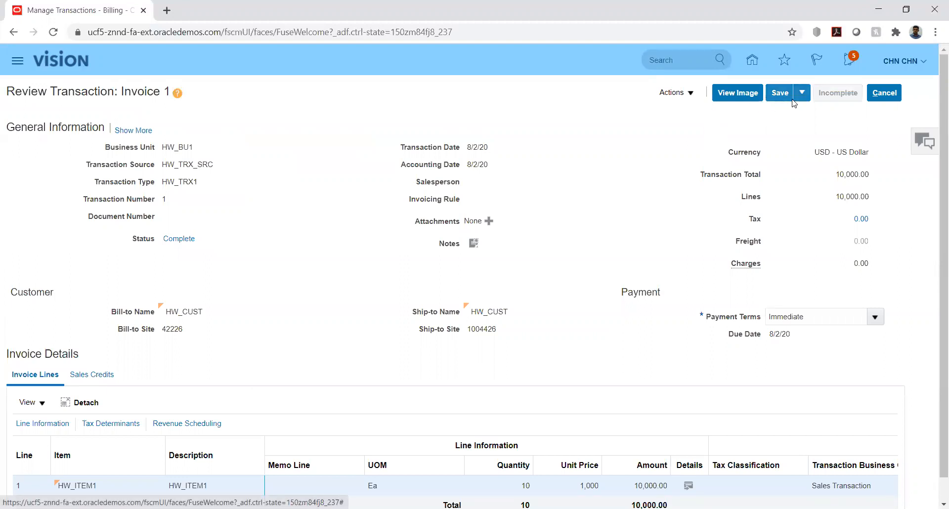
Review Invoice 1's balance details: 10,000.00 balance with no receipts, credits or adjustments
click(691, 98)
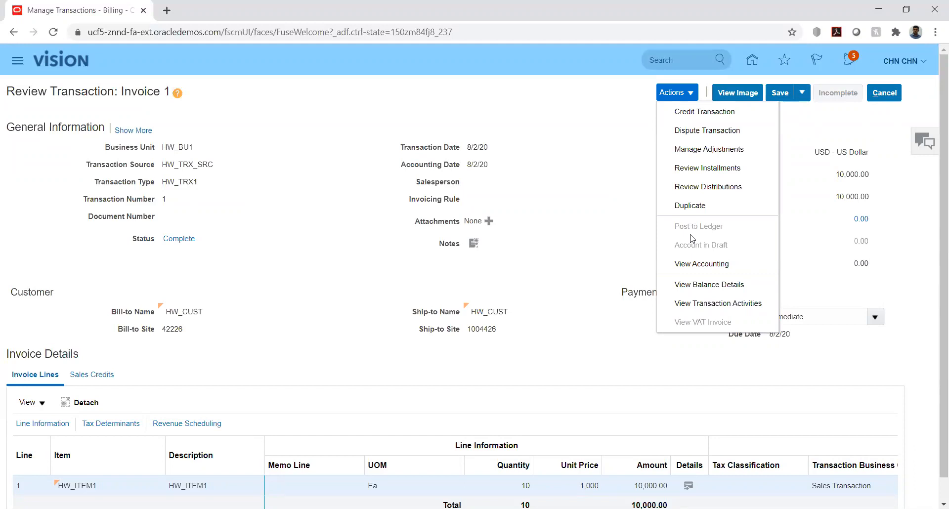
click(688, 284)
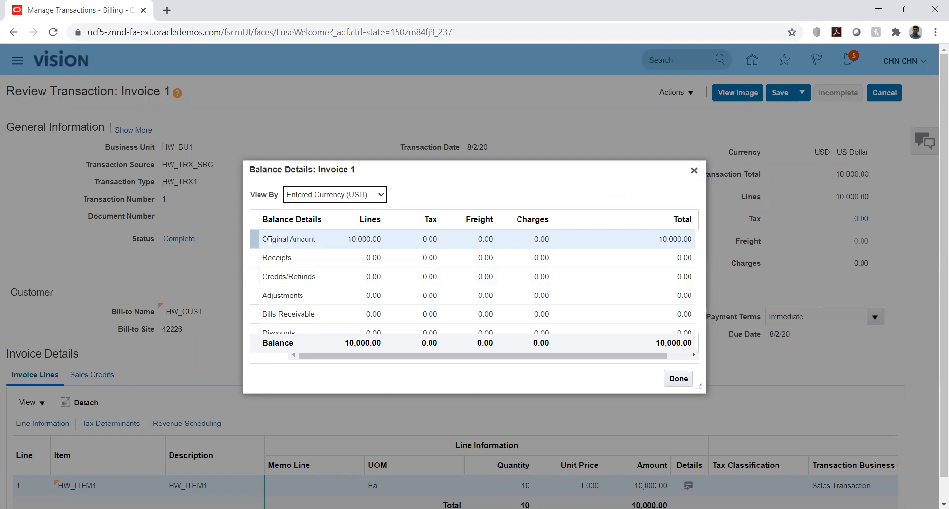
drag(266, 240, 320, 241)
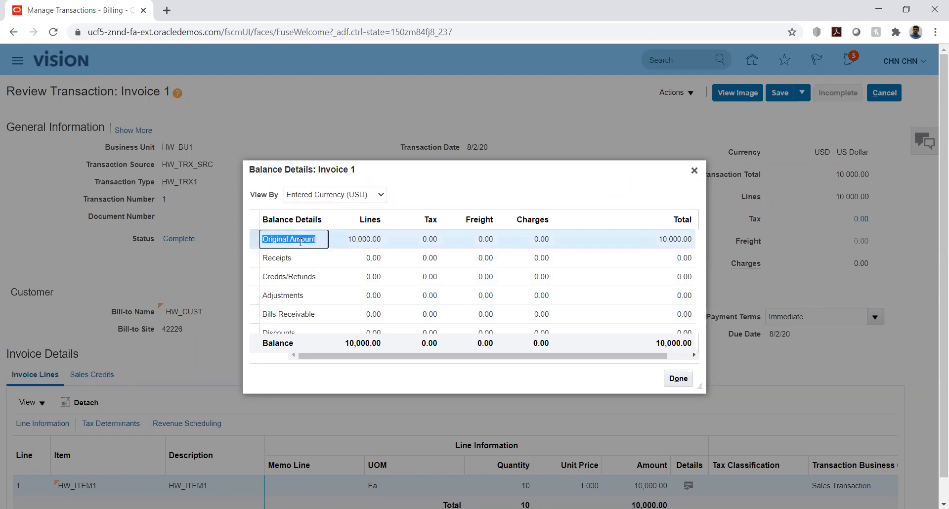
click(266, 258)
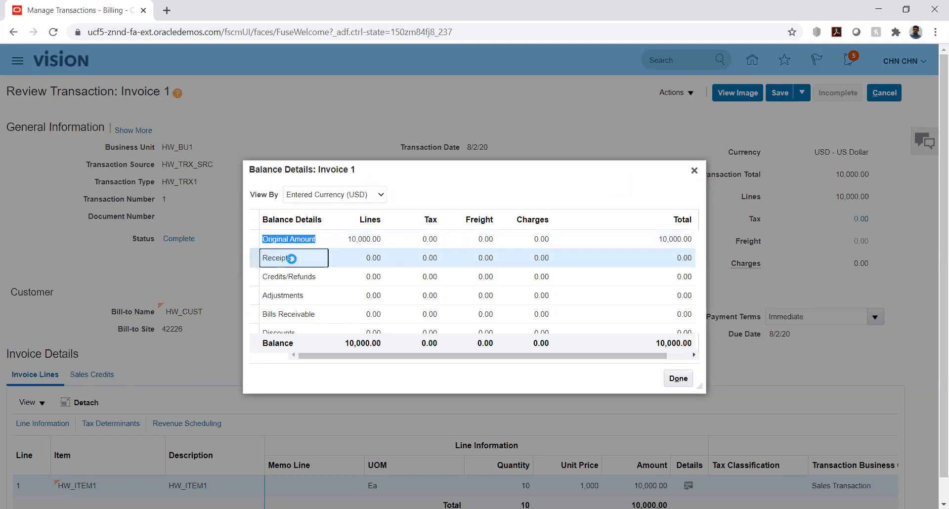
click(265, 276)
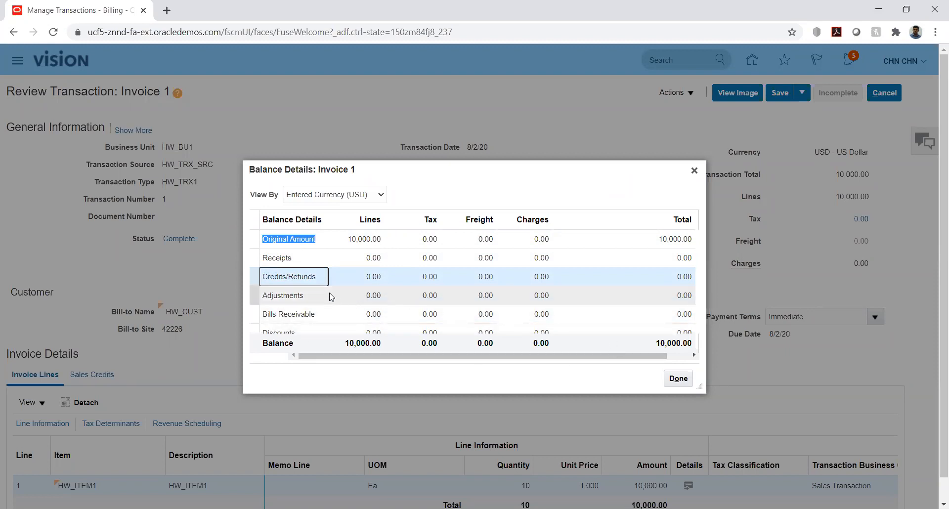
scroll(331, 296, down, 1)
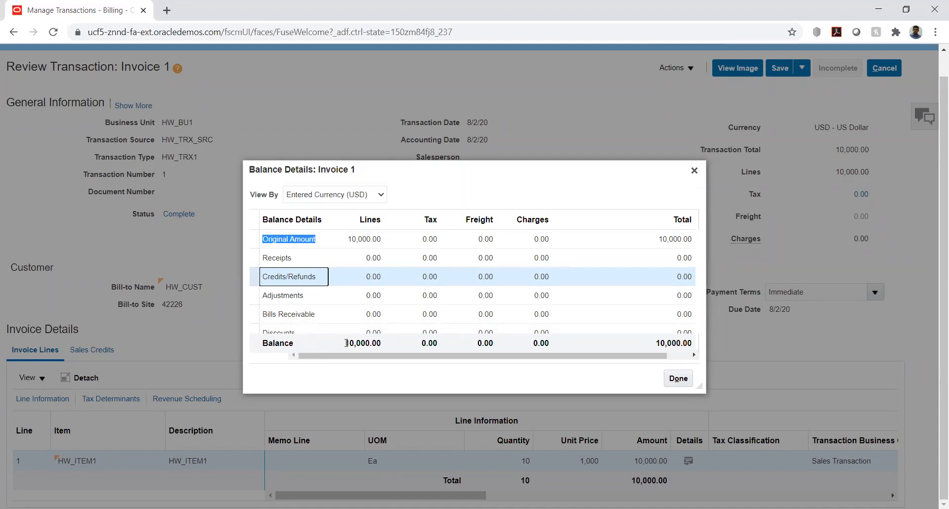
drag(346, 343, 381, 343)
click(420, 371)
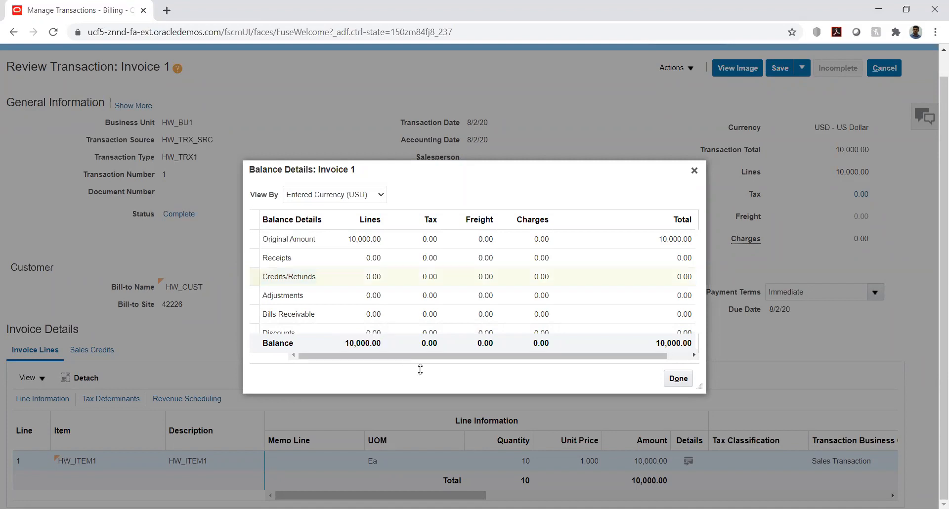
Close the balance details and save and close Invoice 1
click(677, 383)
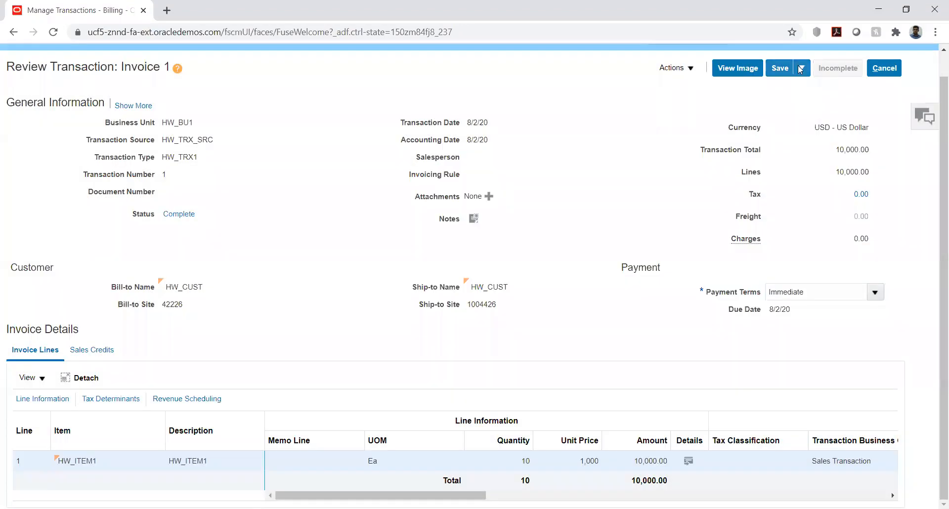
click(801, 68)
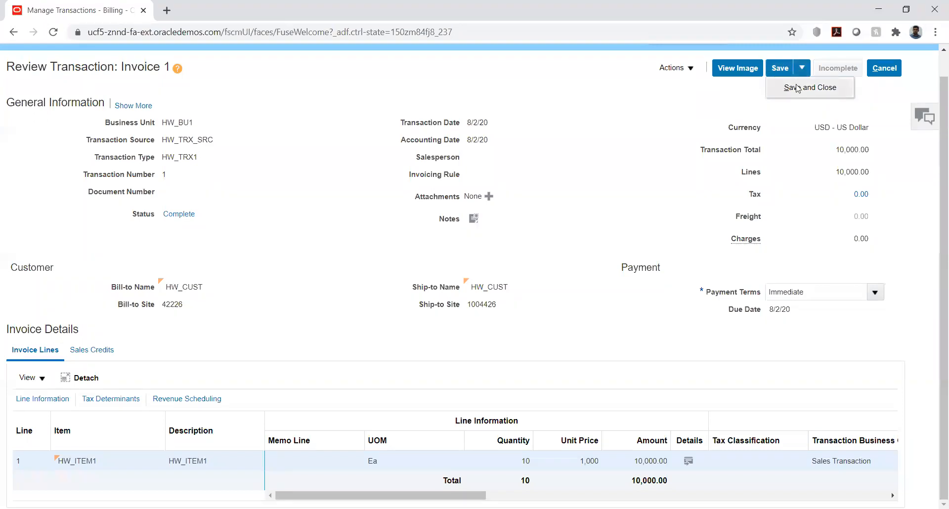
click(797, 89)
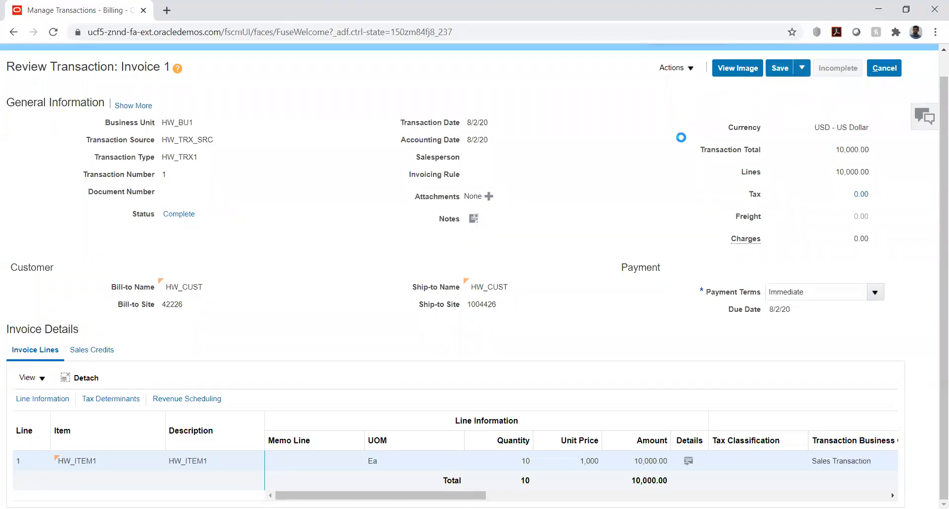
Dismiss the saved message and open Receivables > Accounts Receivable from the home page
click(510, 183)
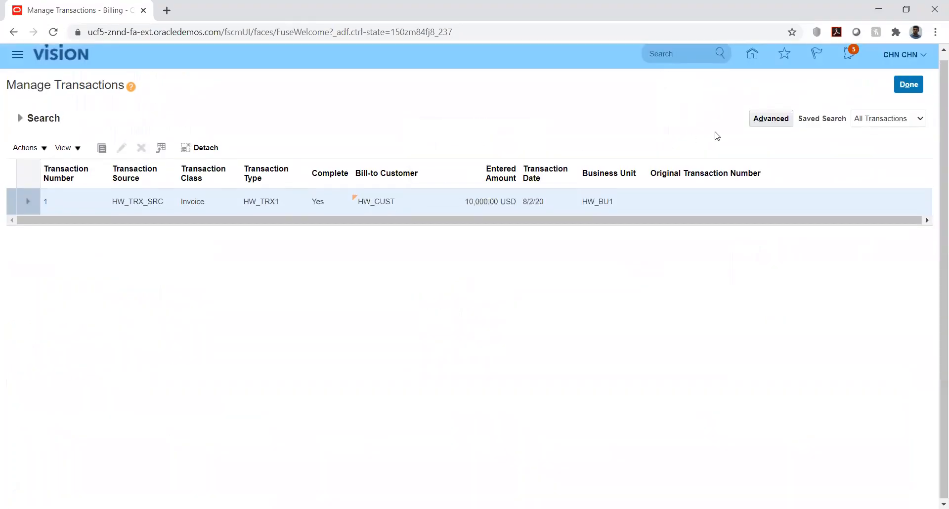
click(752, 54)
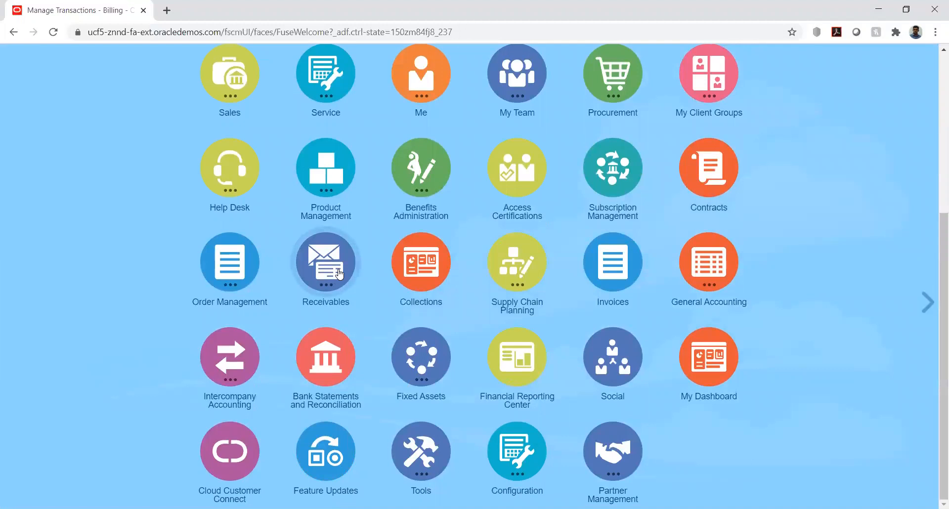
click(339, 273)
click(327, 342)
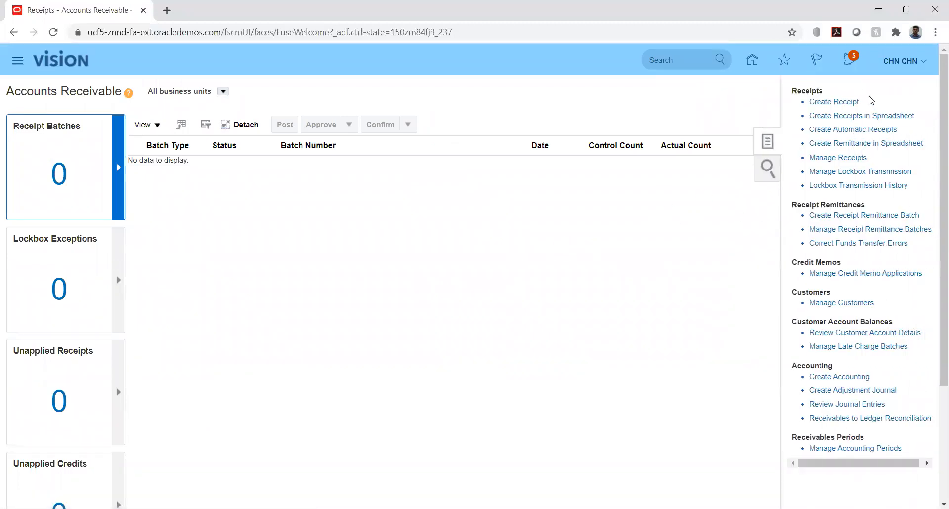
Create a new Standard receipt and look up receipt methods matching 'hw'
click(833, 102)
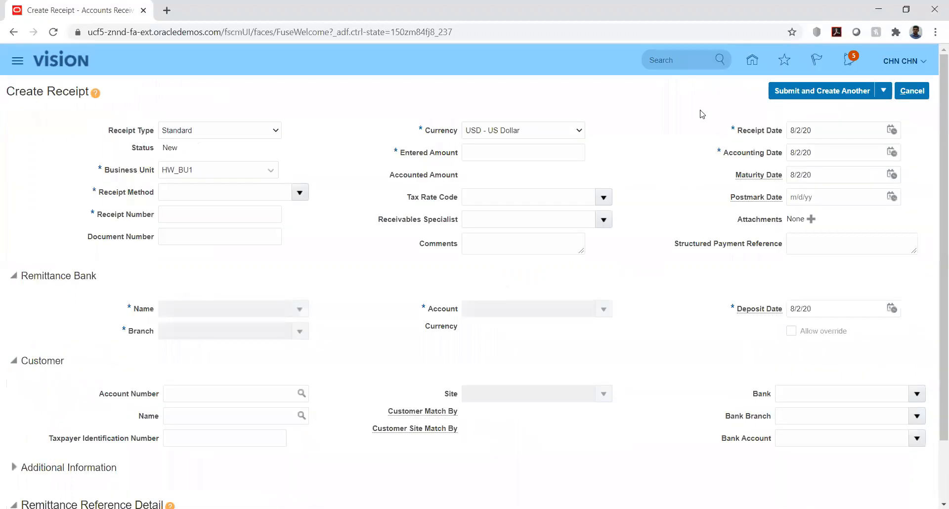
click(233, 132)
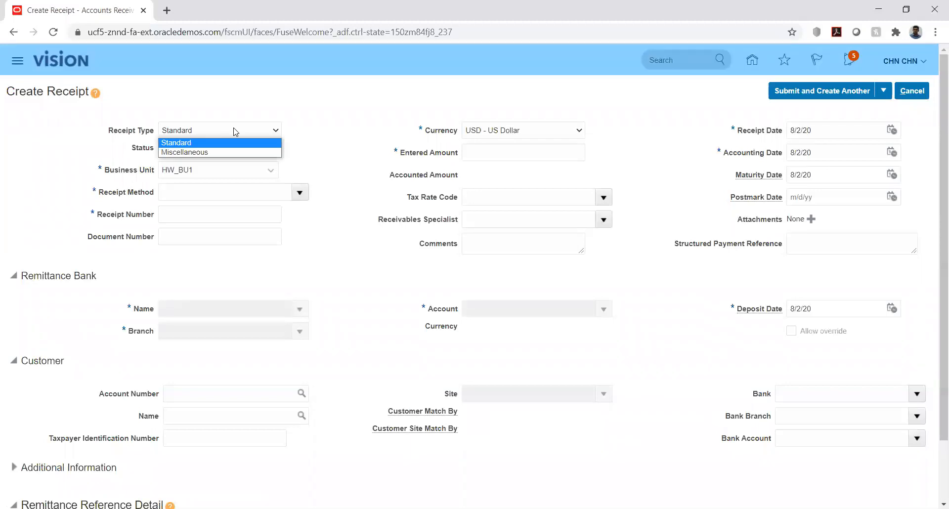
click(331, 130)
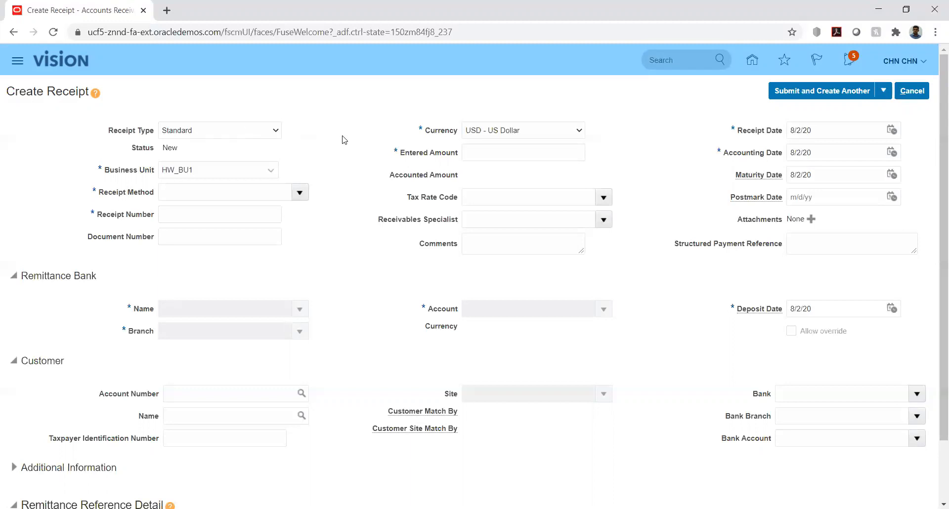
click(253, 192)
text(hw)
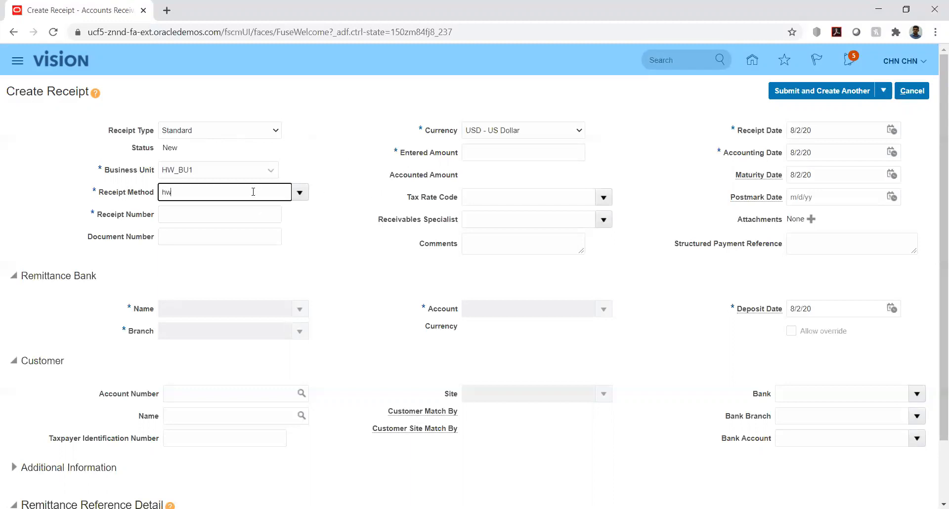
key(Tab)
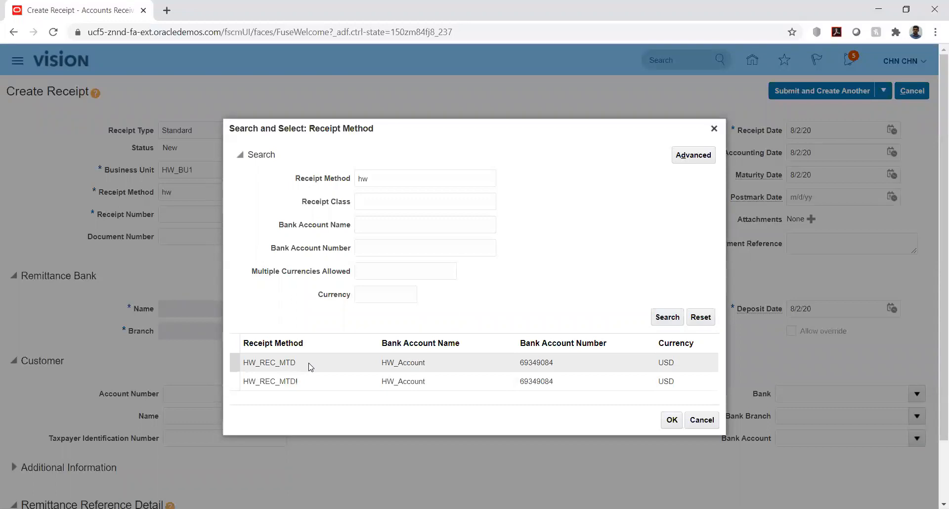
Choose HW_REC_MTD as the receipt method
click(303, 387)
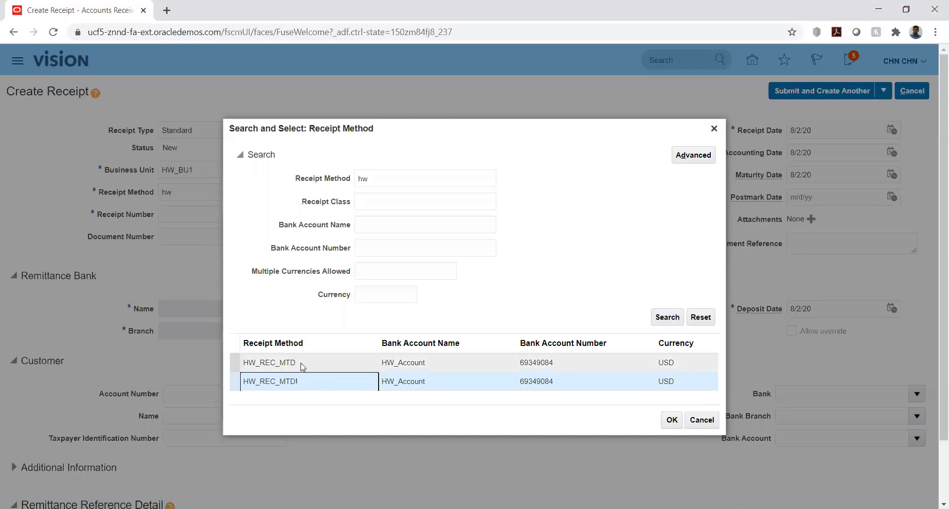
click(305, 368)
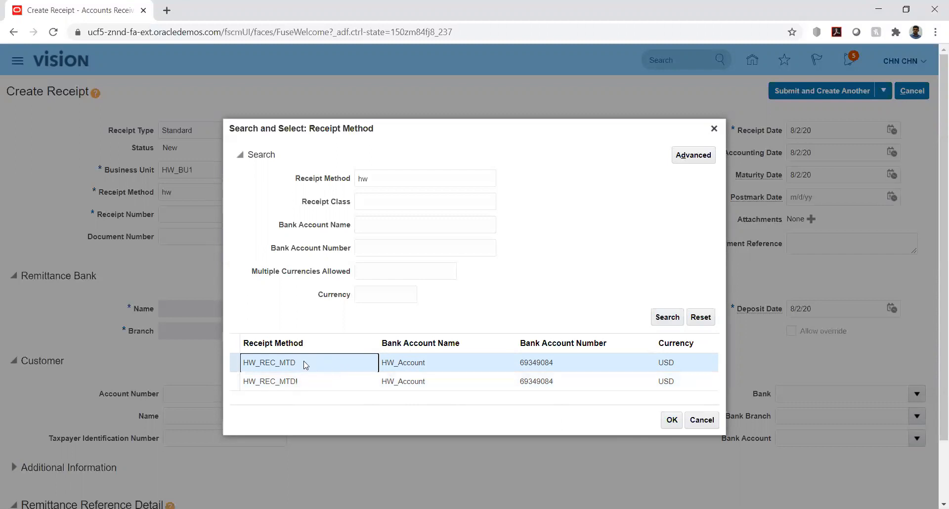
click(671, 421)
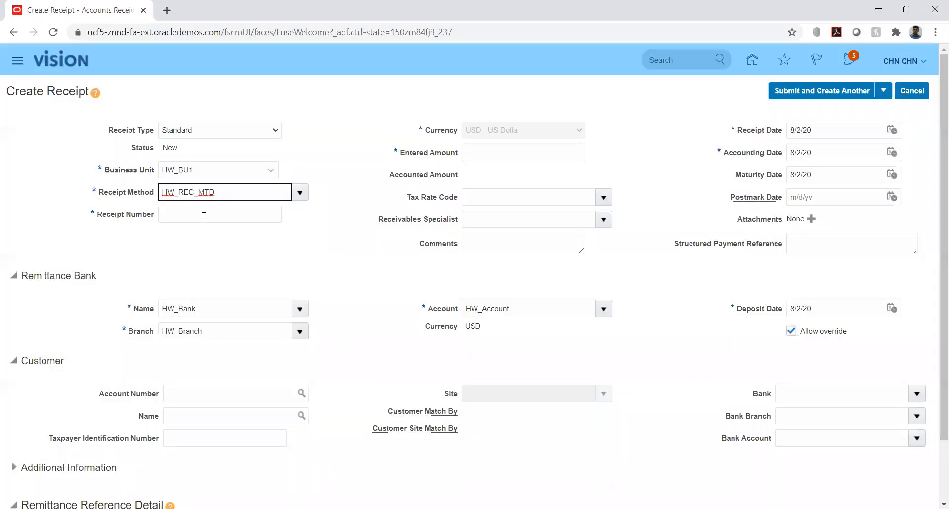
Enter receipt number 122 and an entered amount of 2,000.00
click(204, 216)
text(12)
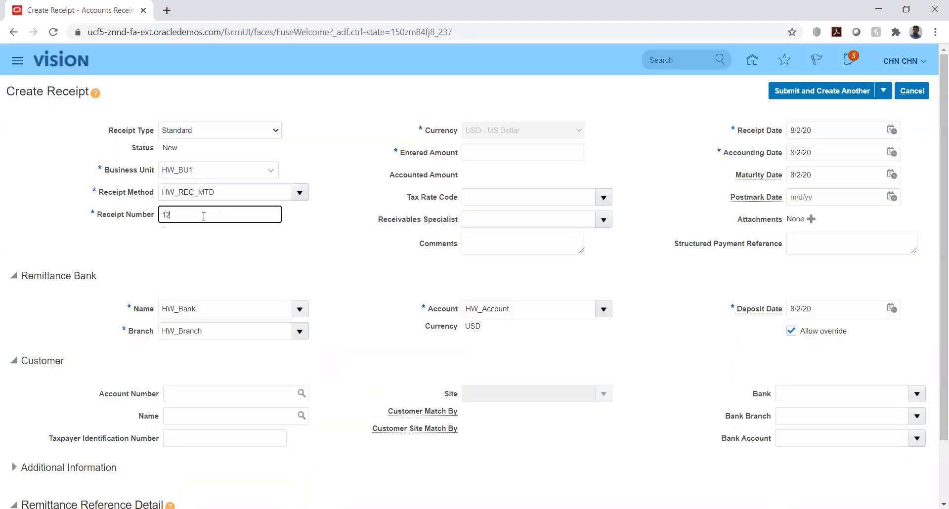
click(358, 236)
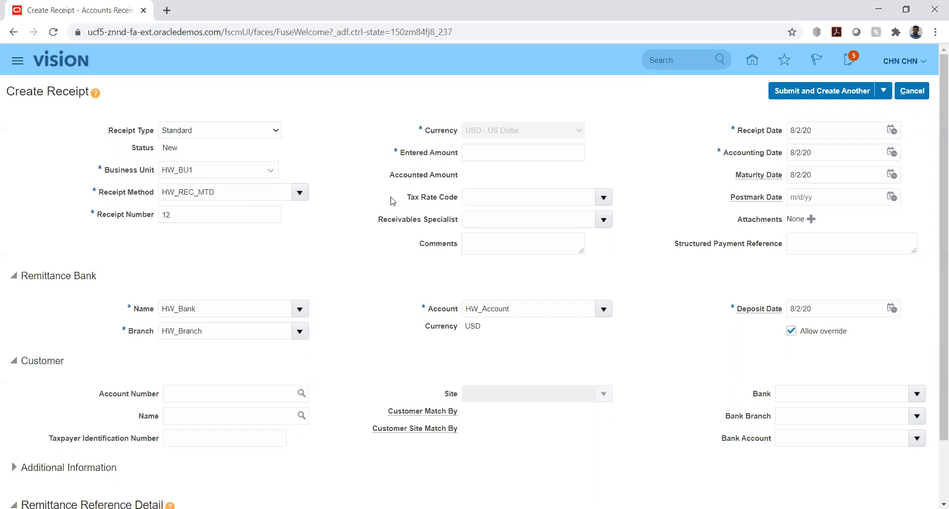
double_click(221, 214)
text(122)
click(355, 252)
click(497, 152)
text(2,00)
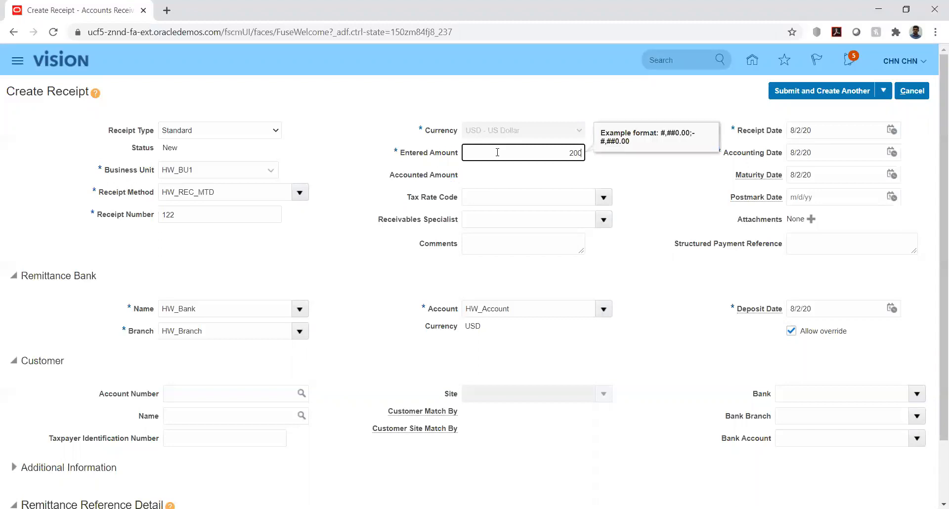
text(0)
key(Tab)
click(662, 190)
scroll(662, 189, down, 1)
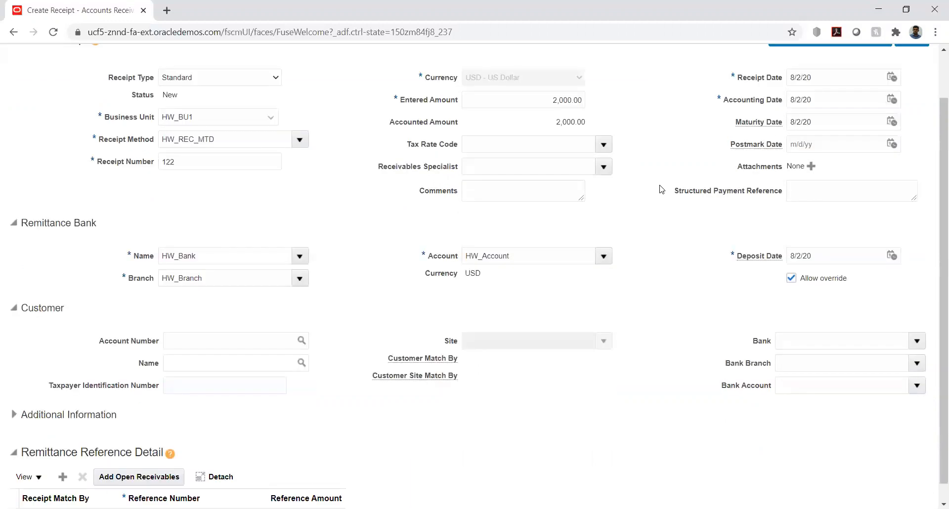
scroll(365, 204, down, 1)
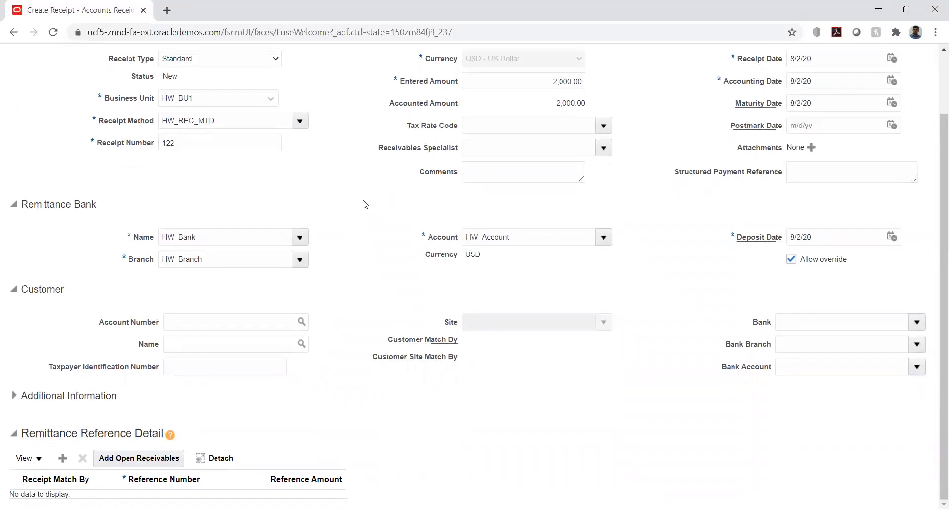
Search customers for HW and set the receipt's account to 44117 HW_CUST
click(246, 323)
text(hw)
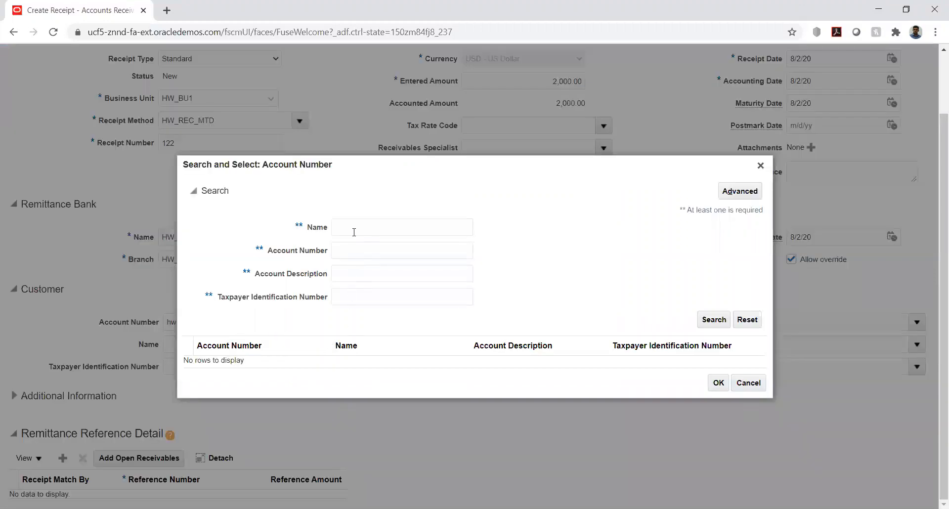
click(354, 226)
text(HW)
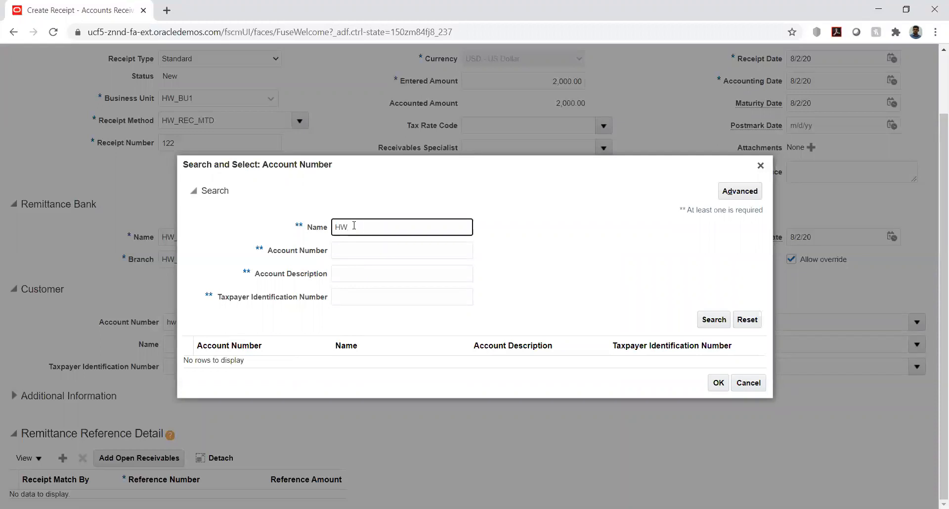
click(714, 319)
click(564, 184)
click(348, 229)
key(Return)
click(311, 368)
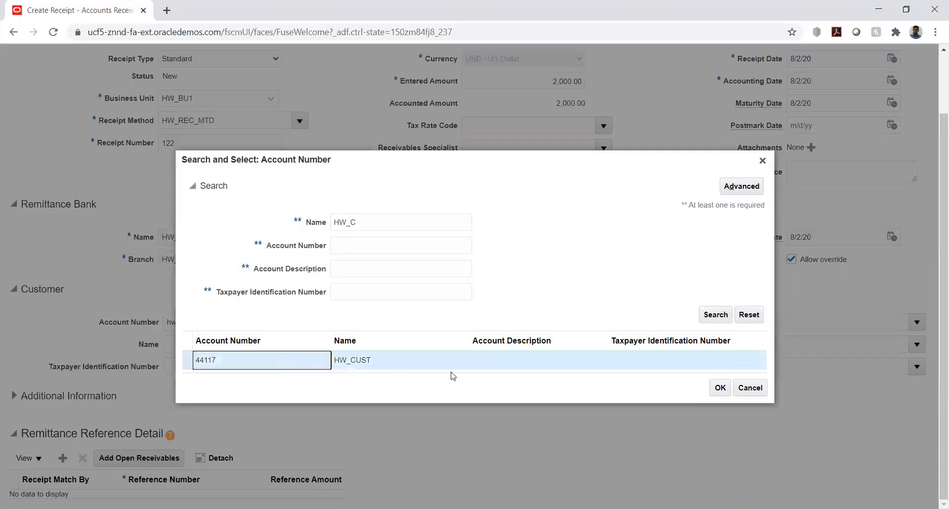
click(719, 389)
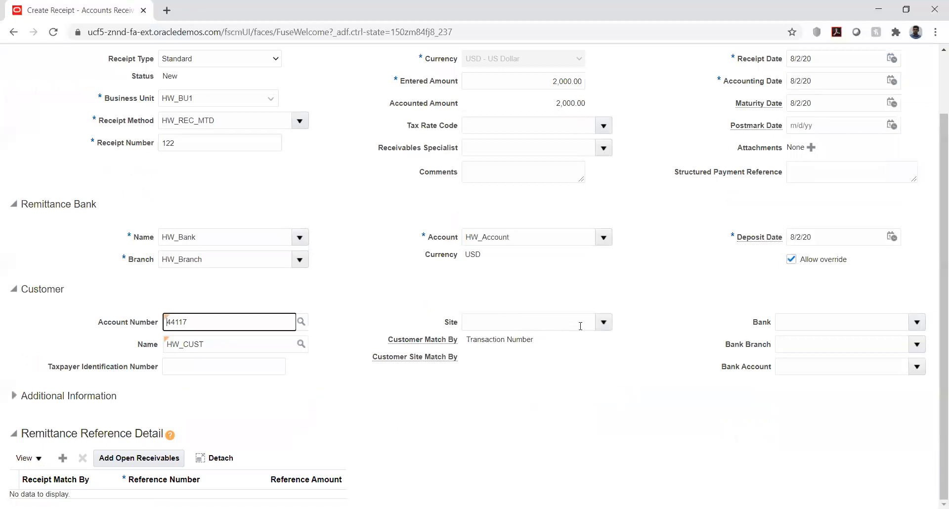
List all sites for the customer and set the receipt's site to 42226
click(570, 322)
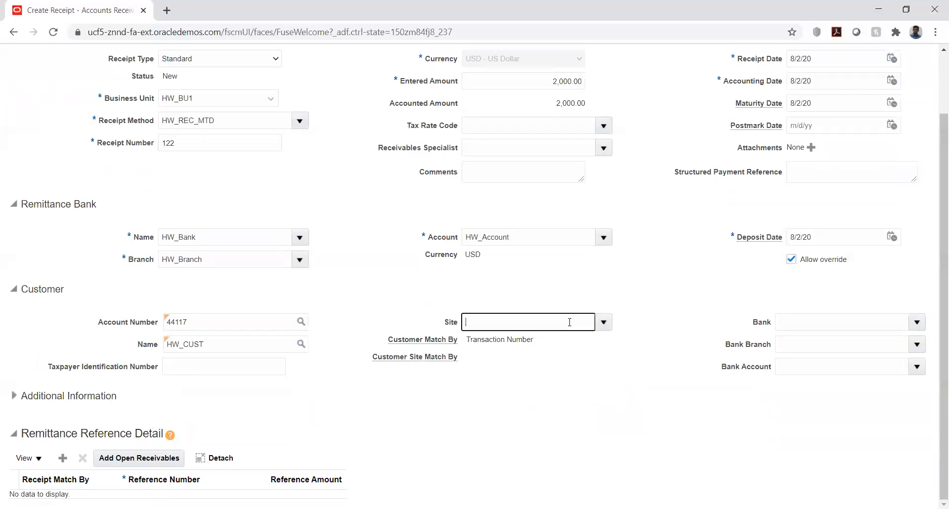
text(hw)
key(Tab)
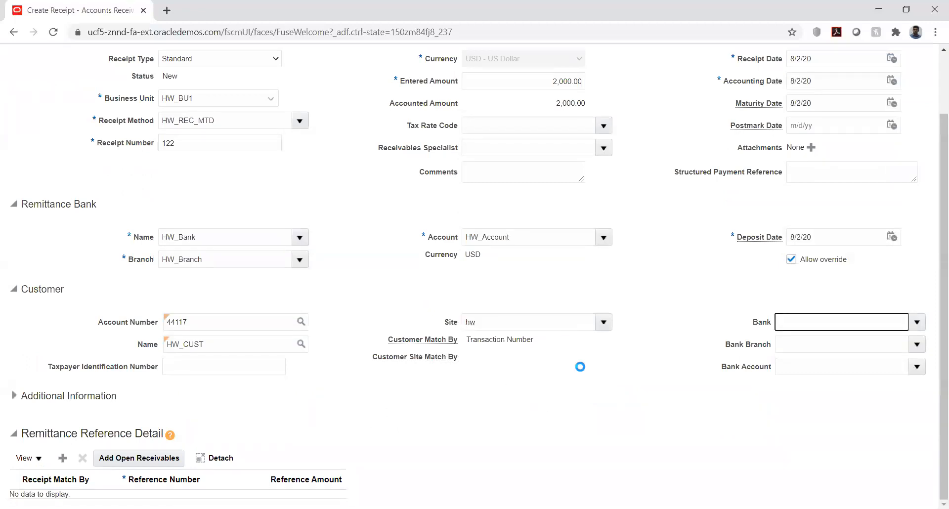
click(250, 228)
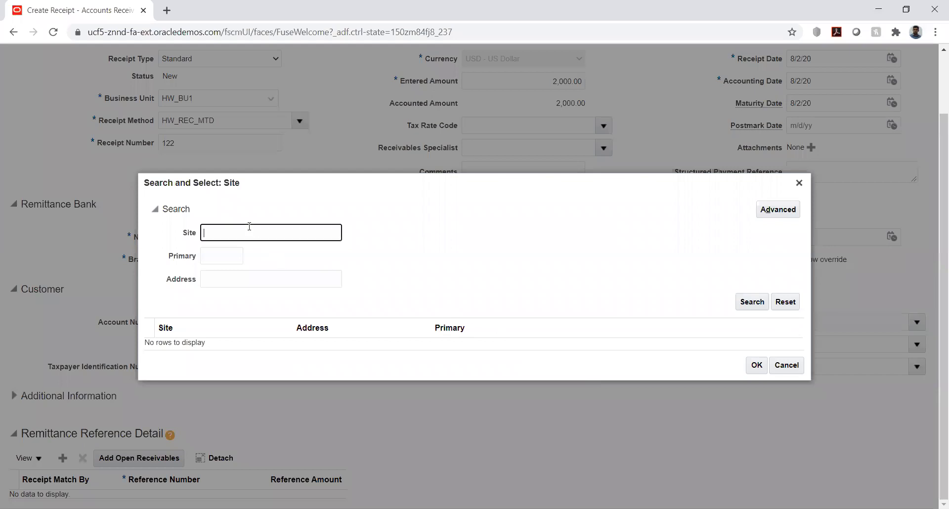
text(HW_C)
click(752, 304)
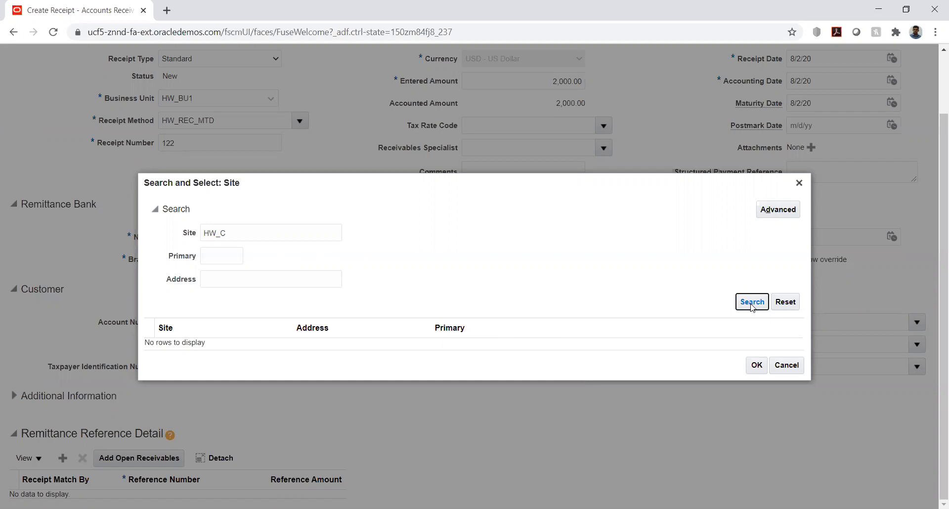
double_click(242, 233)
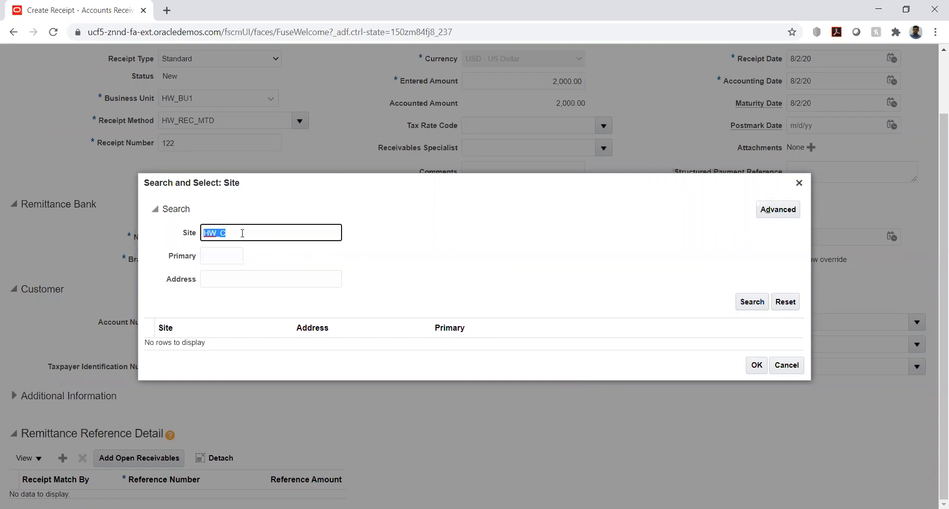
text(HW)
click(749, 307)
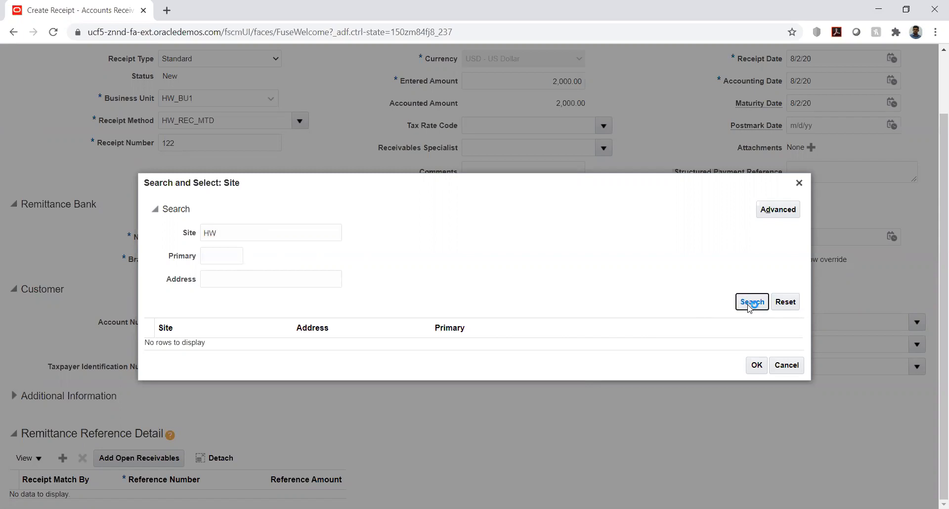
double_click(291, 232)
key(BackSpace)
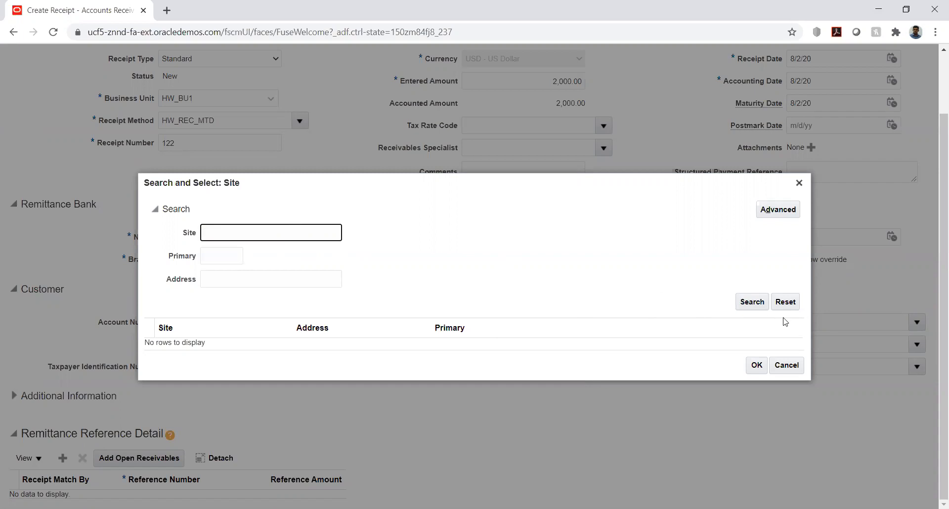
click(758, 303)
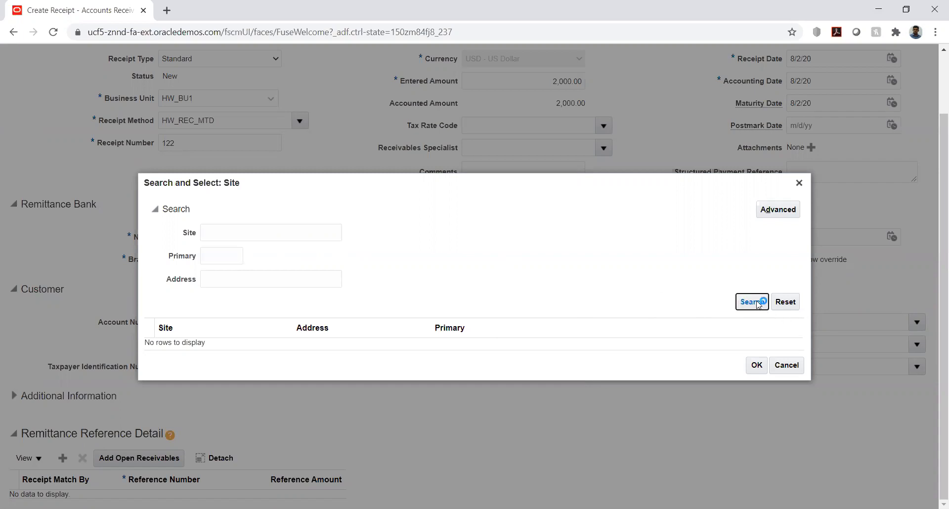
click(264, 353)
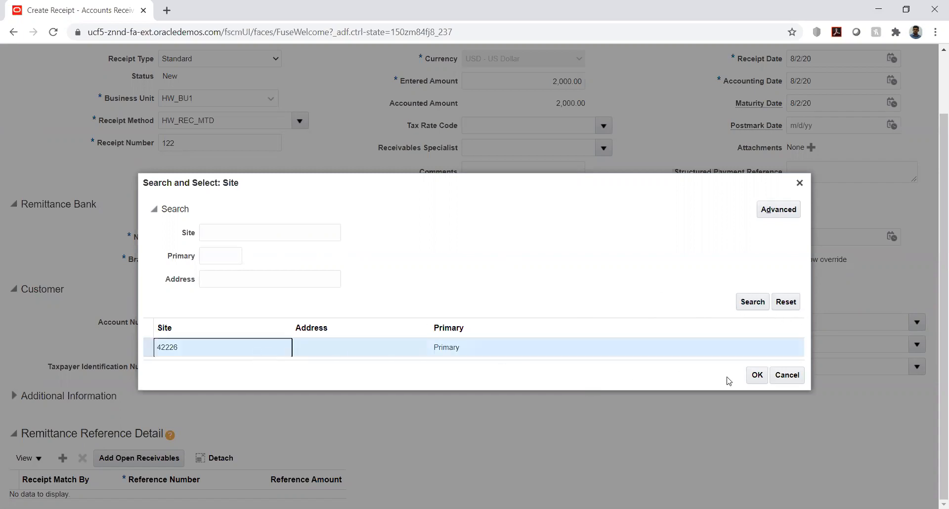
click(758, 375)
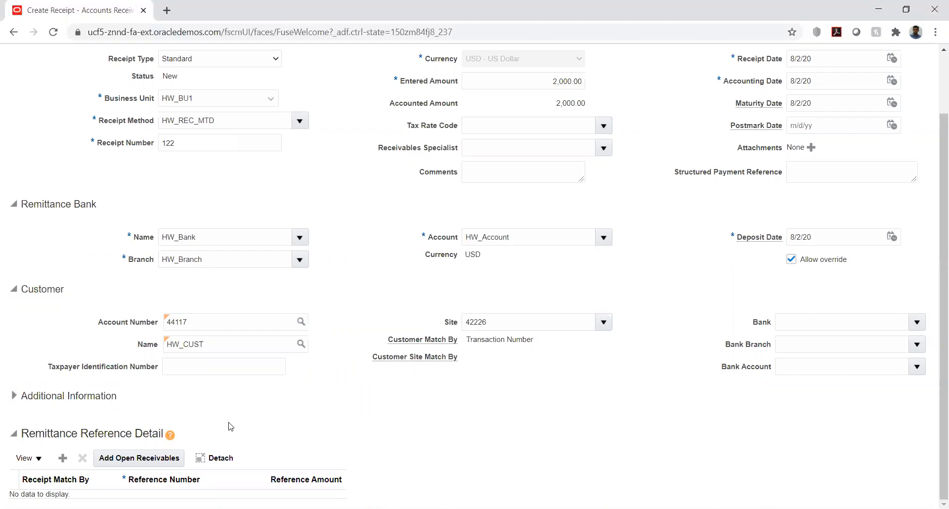
Submit receipt 122 with the Submit and Apply Manually option
scroll(606, 237, up, 2)
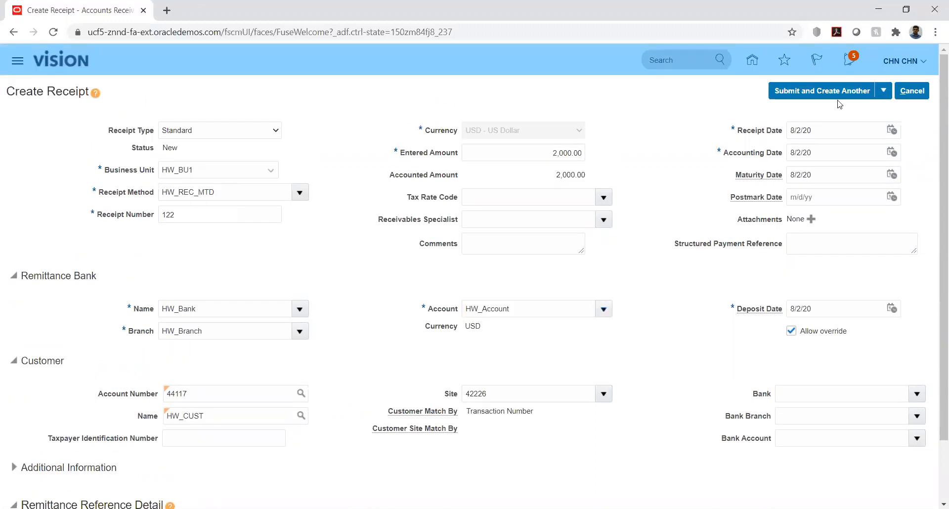
click(883, 94)
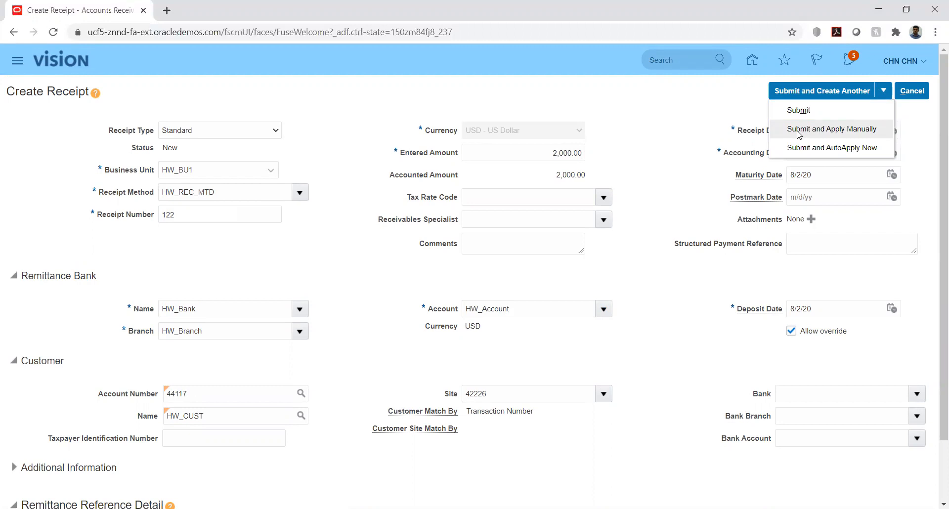
click(799, 130)
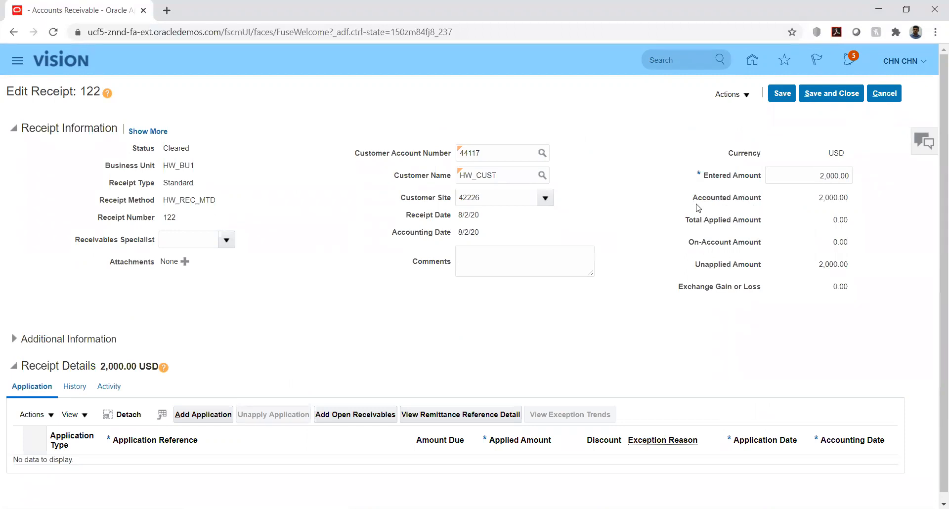
drag(692, 197, 761, 200)
click(719, 210)
drag(704, 176, 760, 201)
drag(685, 220, 764, 221)
drag(688, 242, 763, 243)
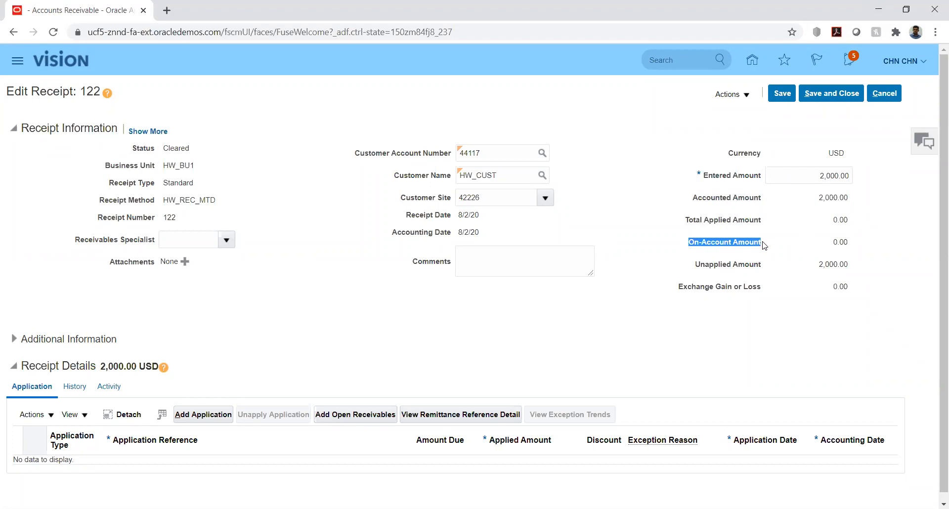
drag(696, 264, 770, 268)
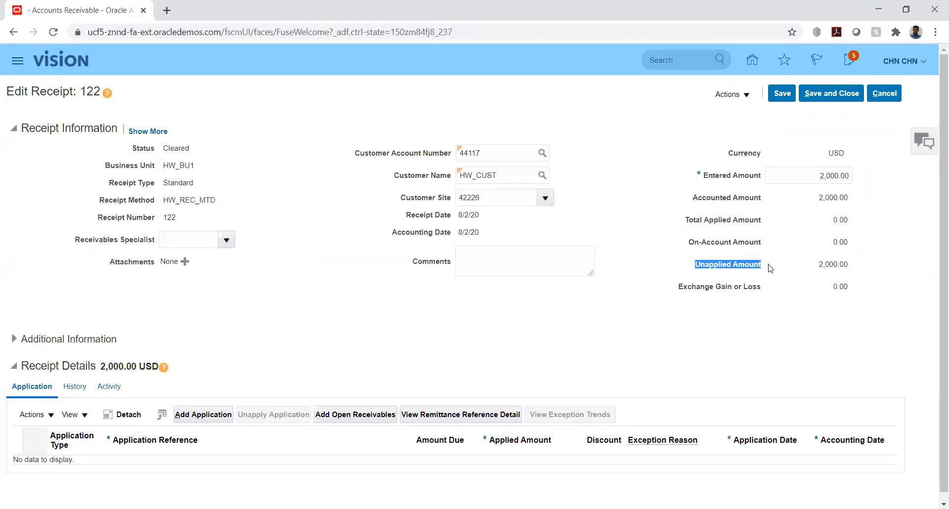
click(720, 274)
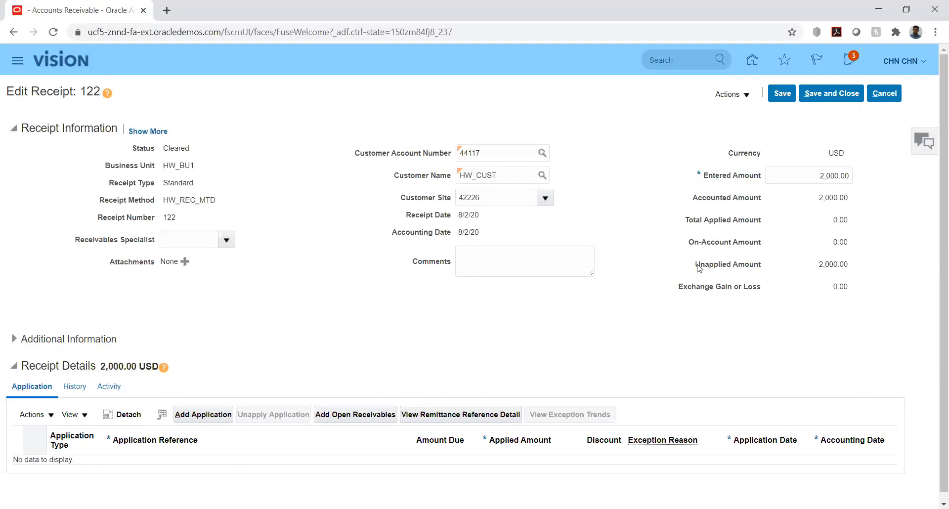
drag(698, 266, 764, 267)
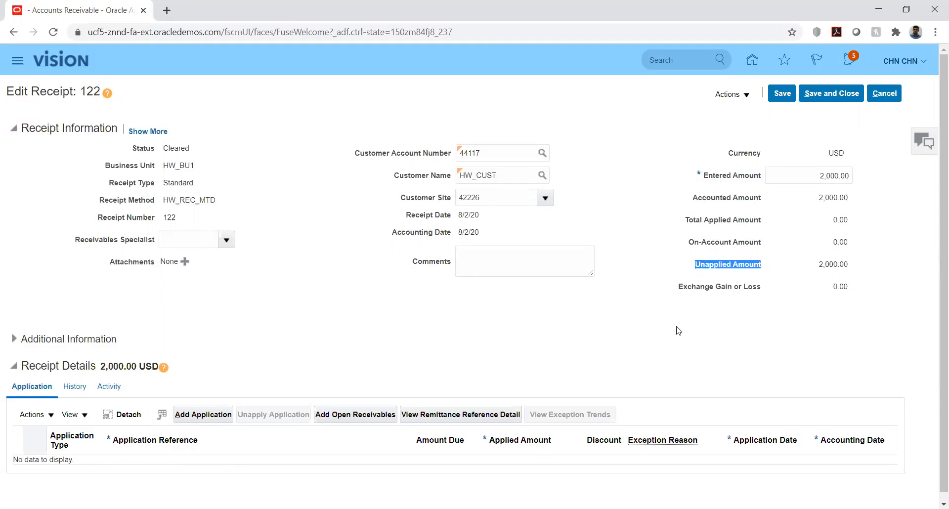
click(686, 303)
drag(679, 287, 764, 287)
click(699, 308)
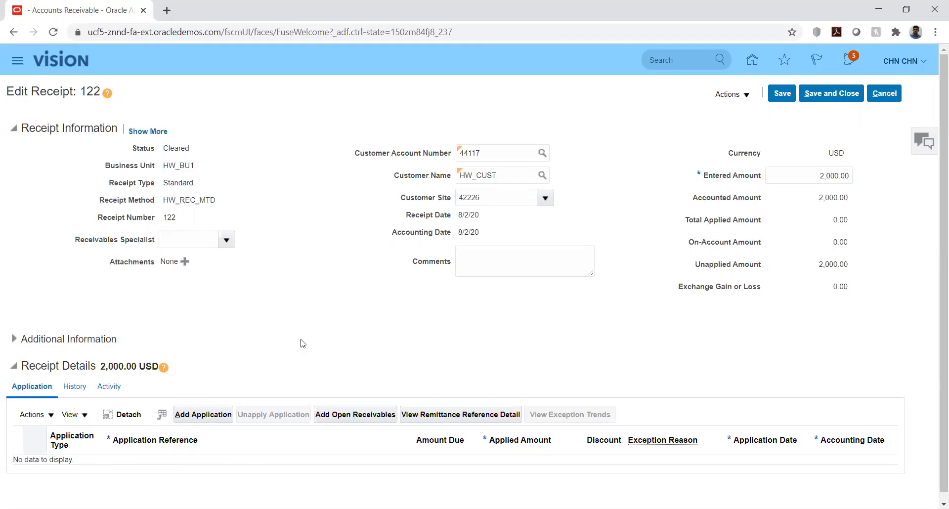
Open the Add Open Receivables search, leaving the receipt reference number blank
click(332, 417)
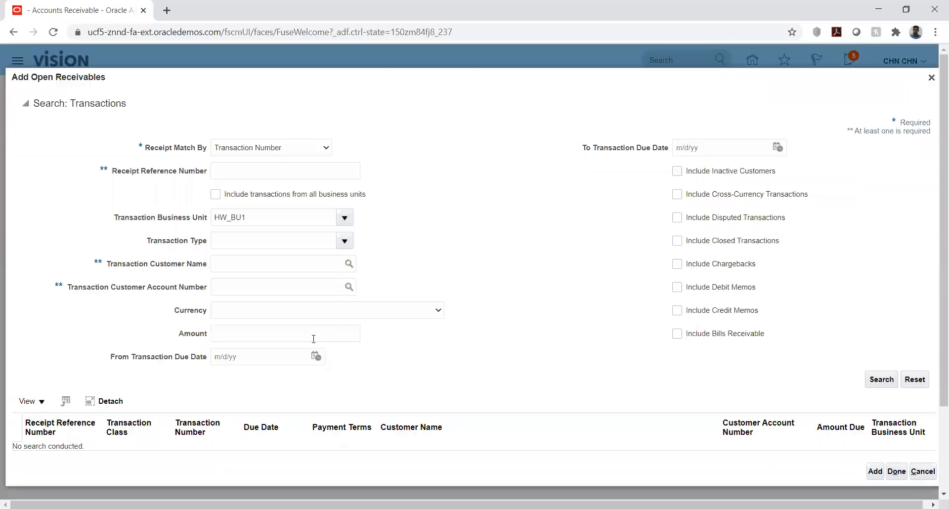
click(279, 169)
text(122)
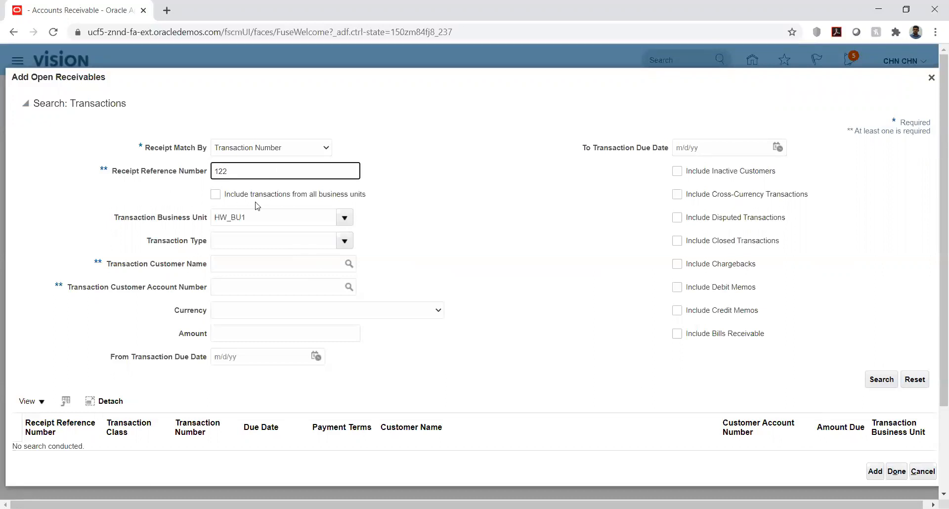
double_click(250, 172)
key(BackSpace)
Set Transaction Customer Name to HW_CUST (account 44117) and search its open transactions
click(306, 260)
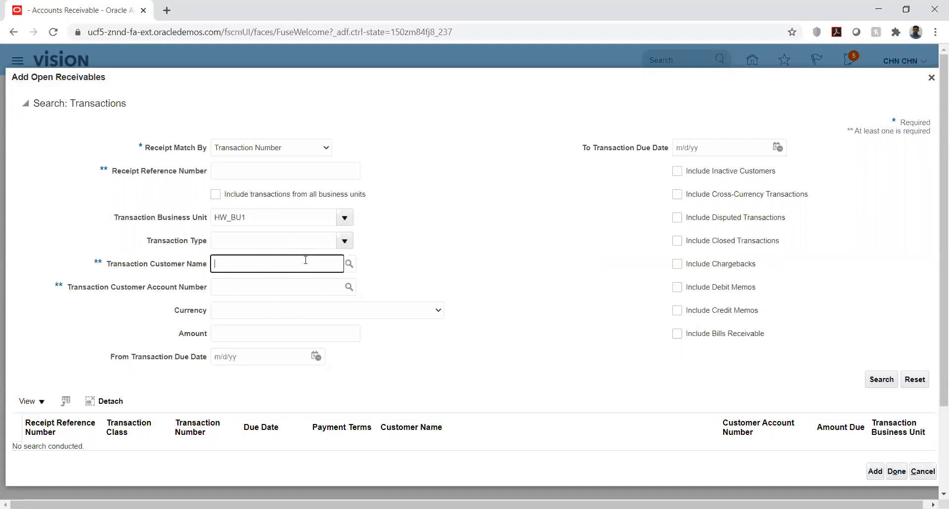
text(hw_c)
key(Tab)
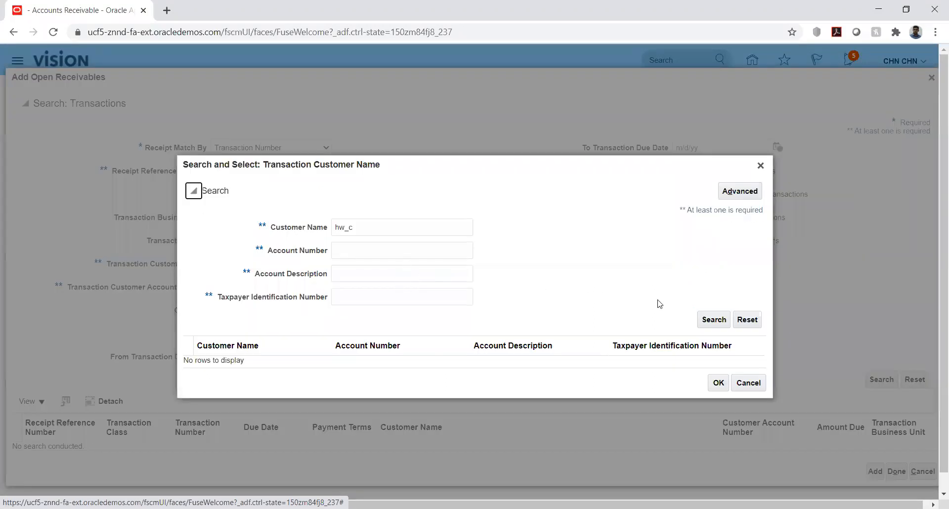
click(711, 319)
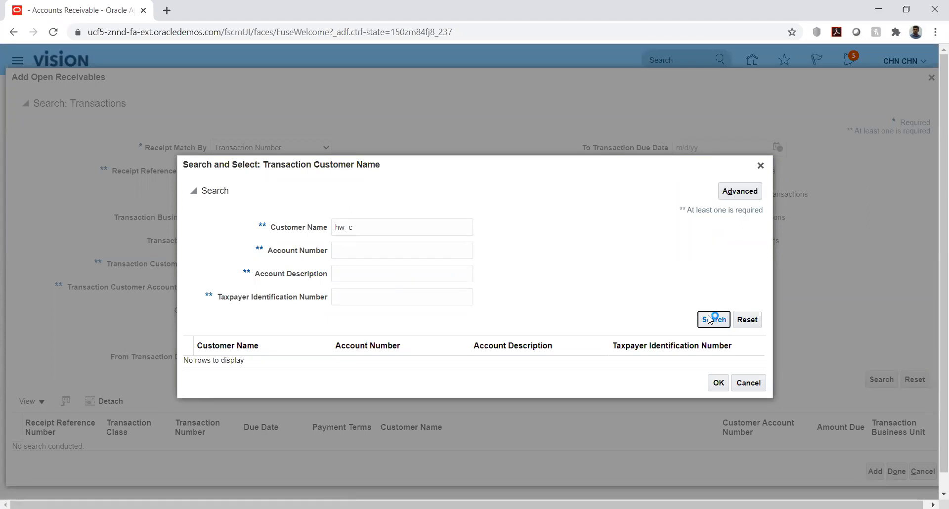
click(428, 358)
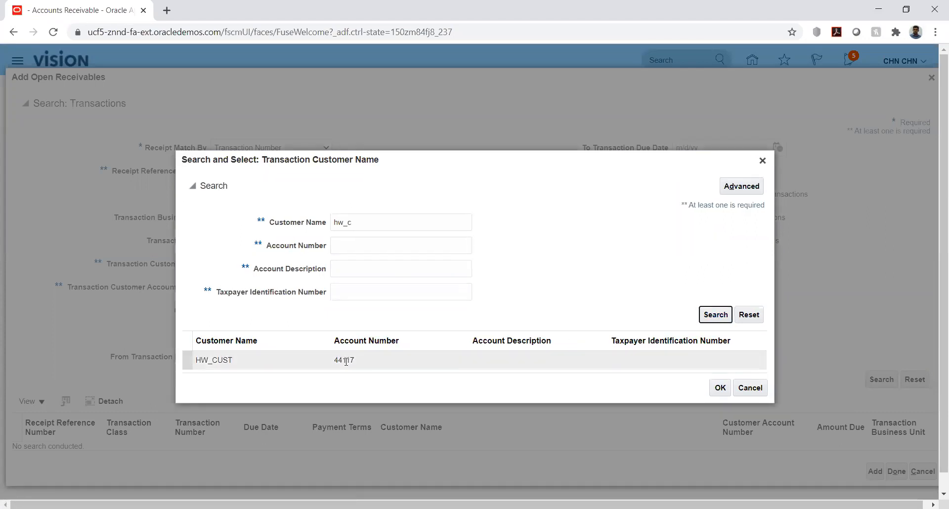
click(712, 389)
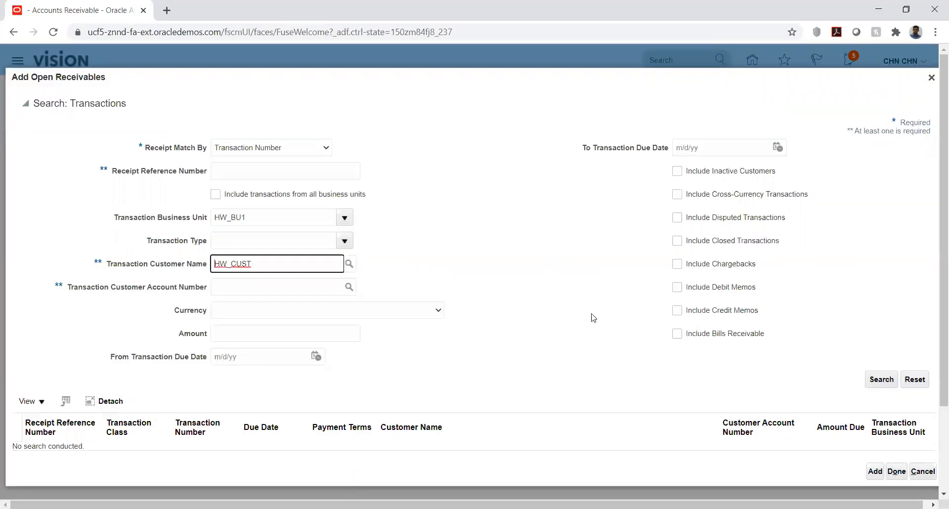
click(883, 379)
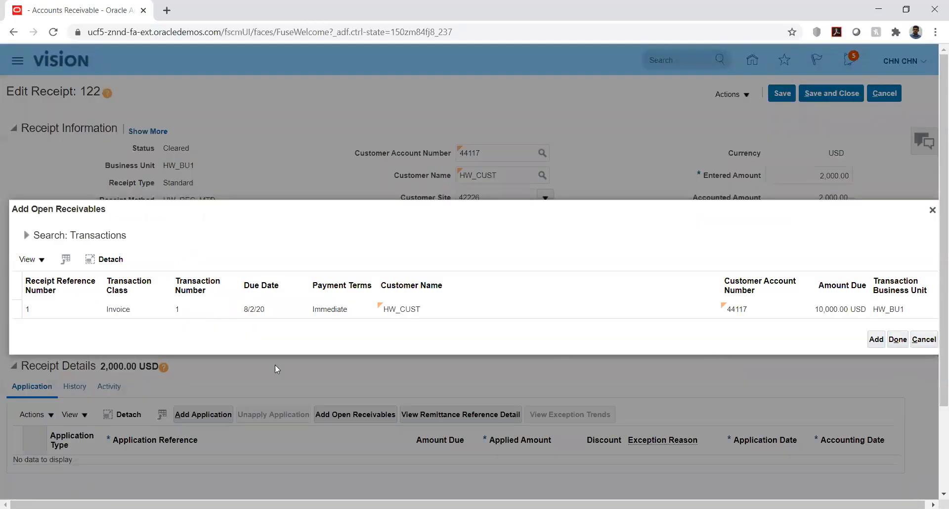
Select invoice 1 in the results and add it to receipt 122's applications
click(331, 307)
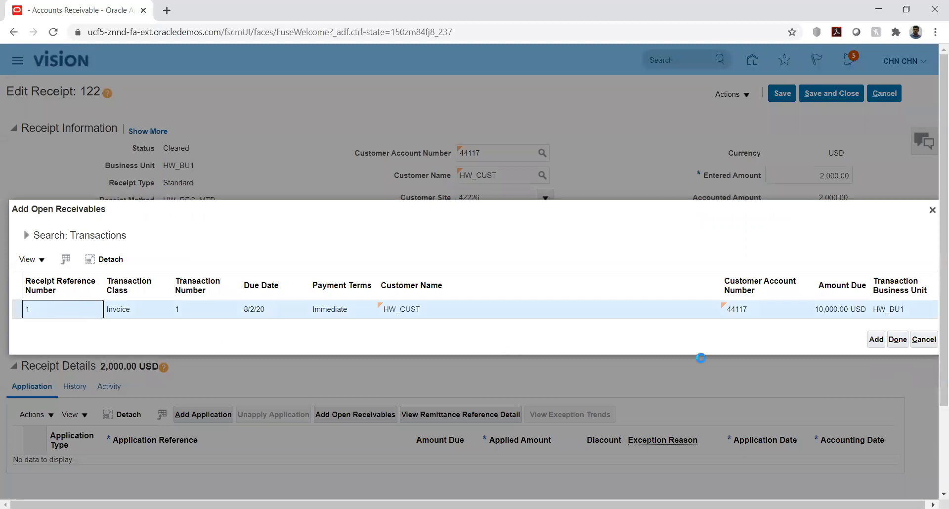
click(876, 340)
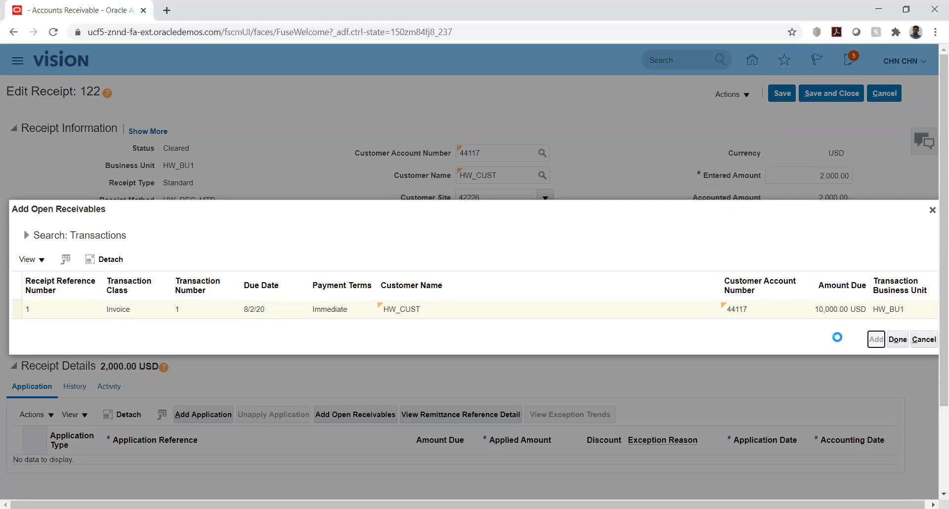
click(898, 339)
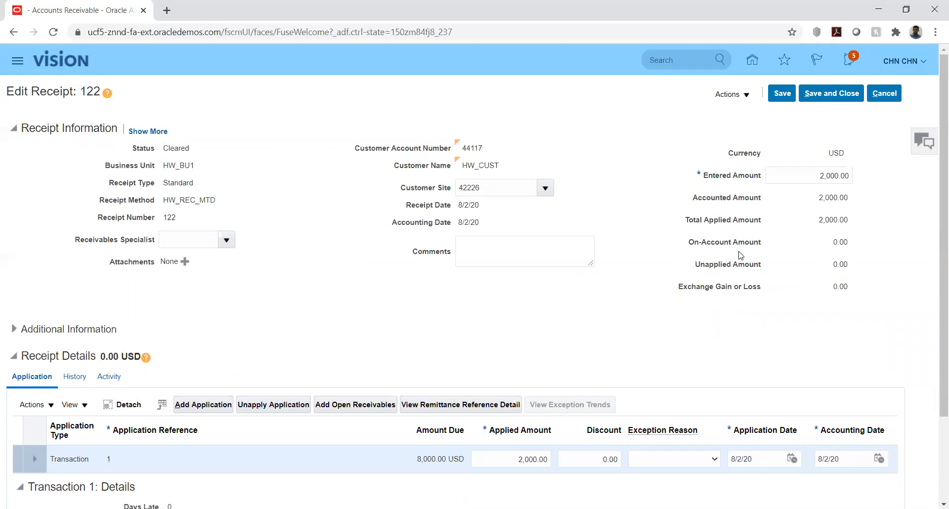
Save receipt 122, check its Cleared status and 2,000.00 accounted amount, then save and close
click(779, 93)
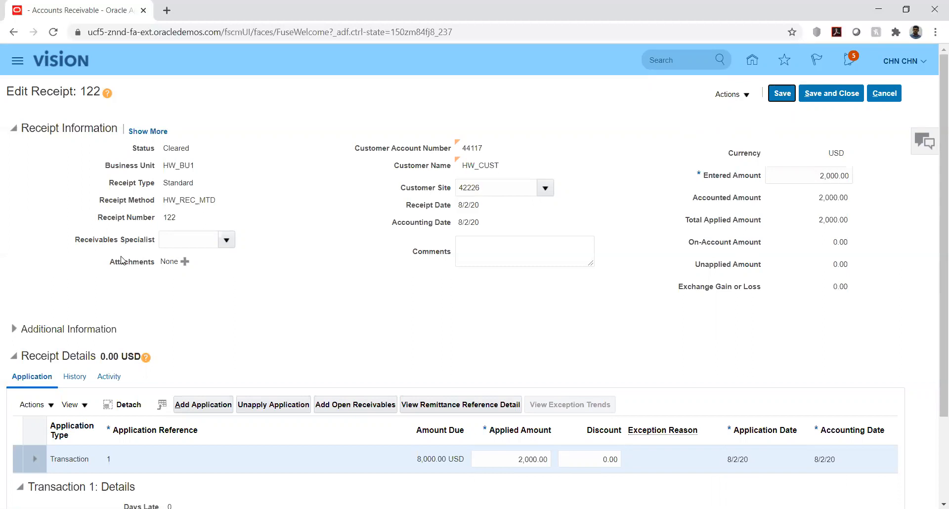
double_click(168, 149)
click(200, 159)
click(323, 277)
drag(821, 198, 855, 203)
click(887, 192)
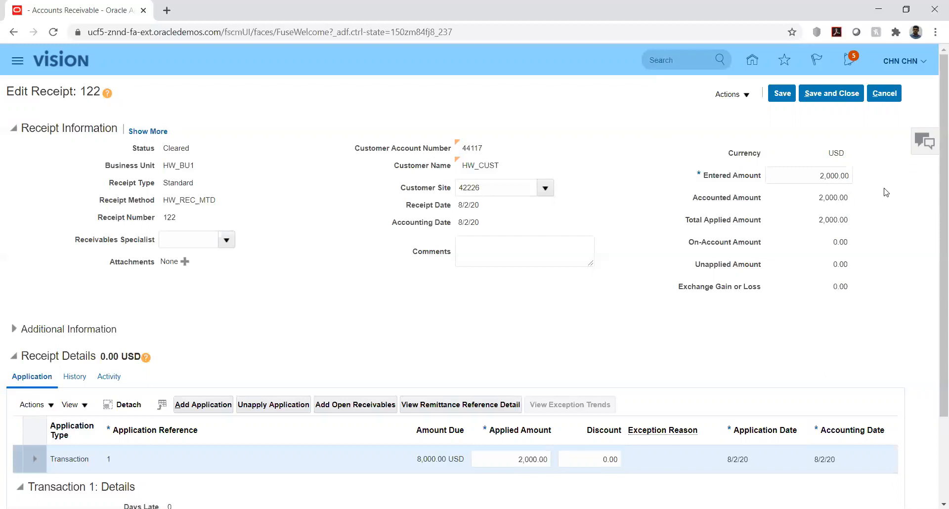
click(816, 99)
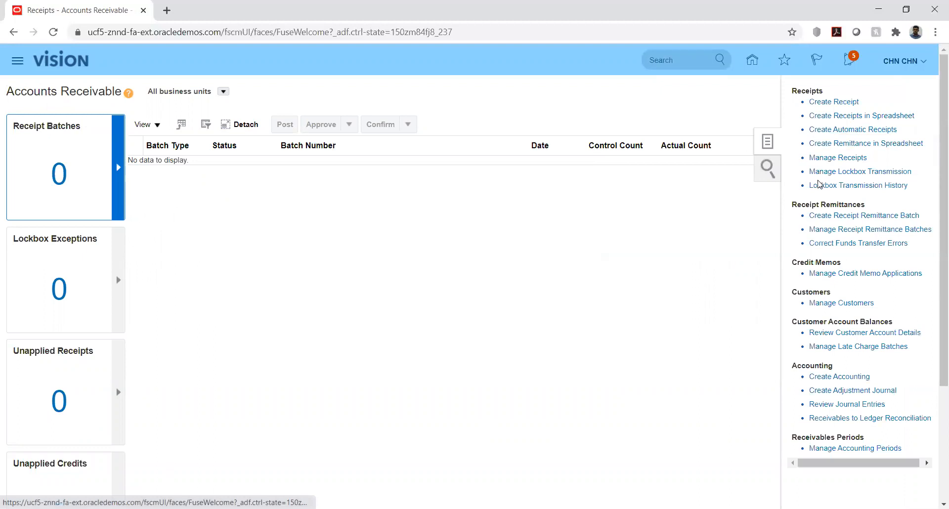
Return Home and open the Receivables Billing work area
click(753, 60)
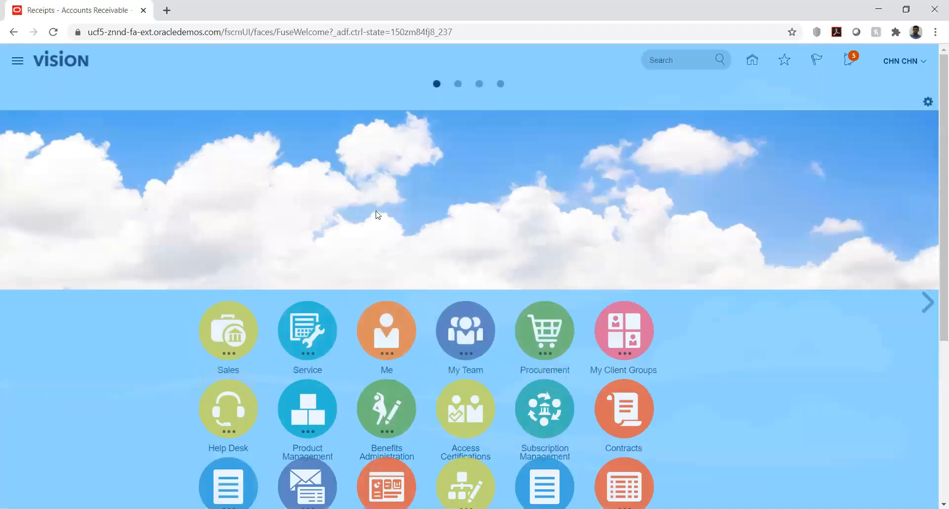
scroll(191, 294, down, 4)
scroll(193, 301, down, 2)
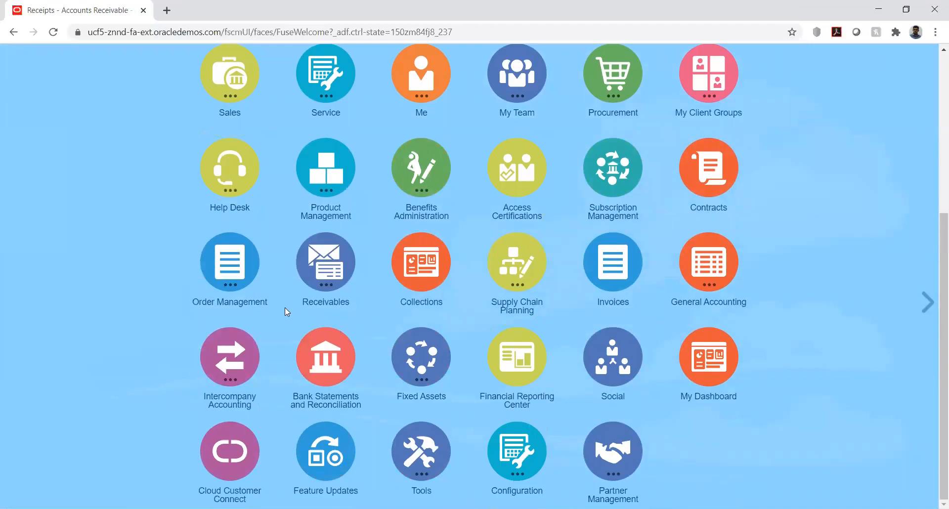
click(319, 284)
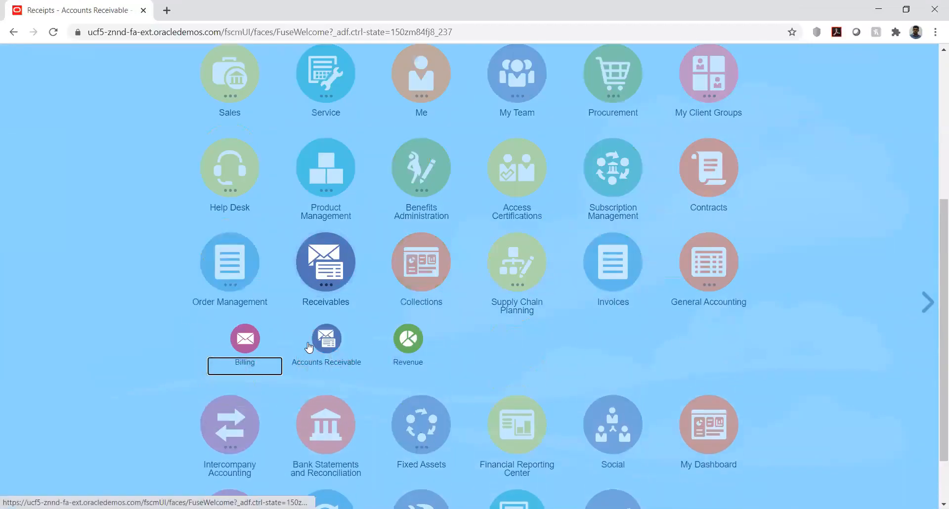
click(238, 339)
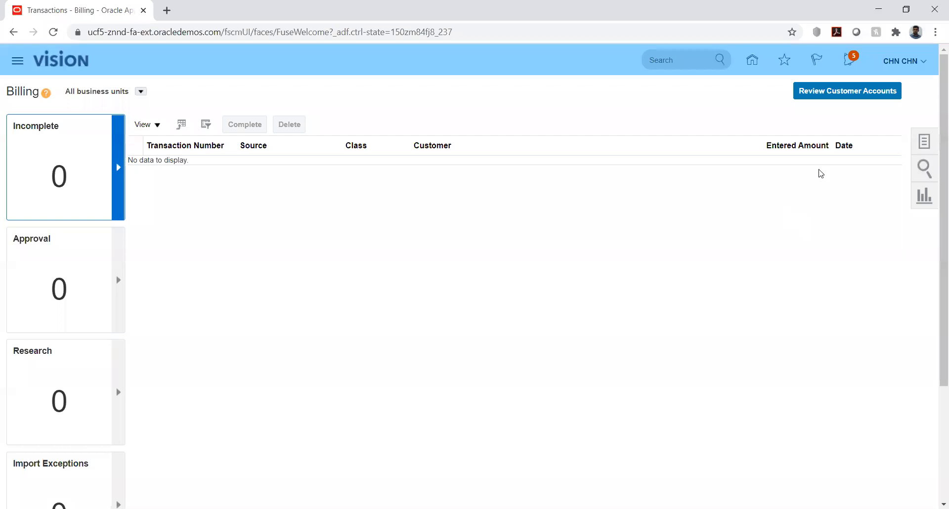
Search Manage Transactions for transaction number 1
click(926, 144)
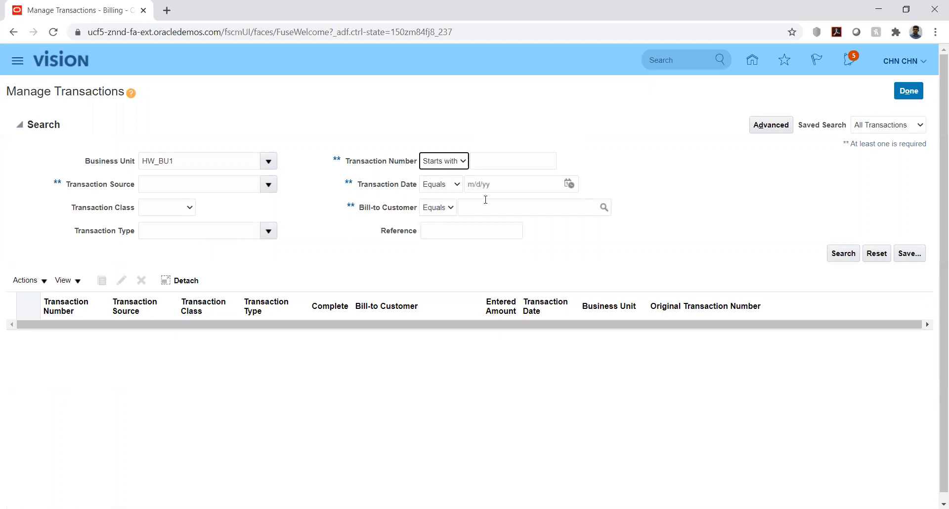
click(530, 162)
text(1)
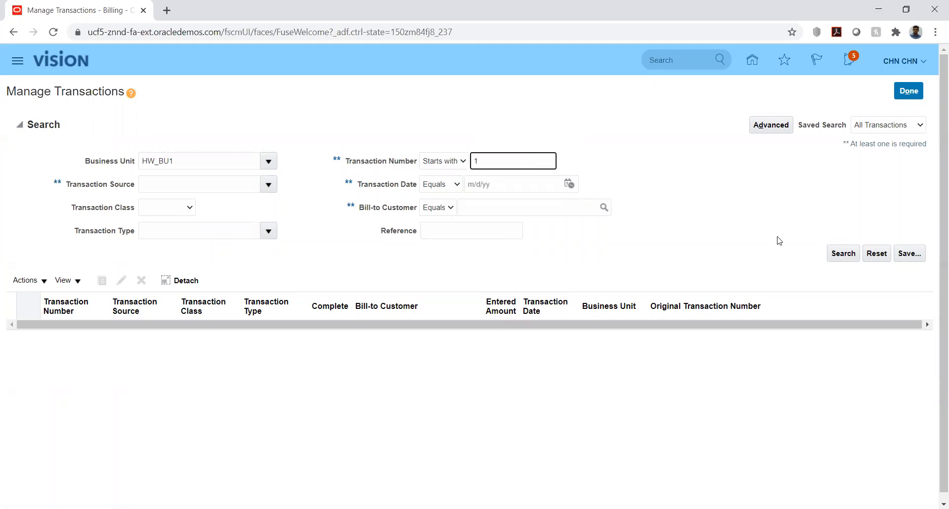
click(841, 252)
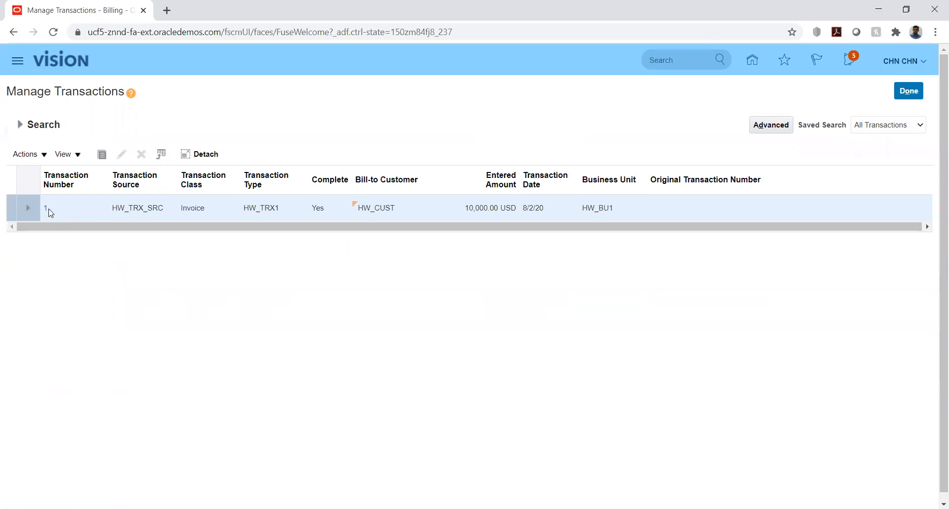
Open invoice 1, view its balance details showing 8,000.00 remaining, then save and close it
click(45, 208)
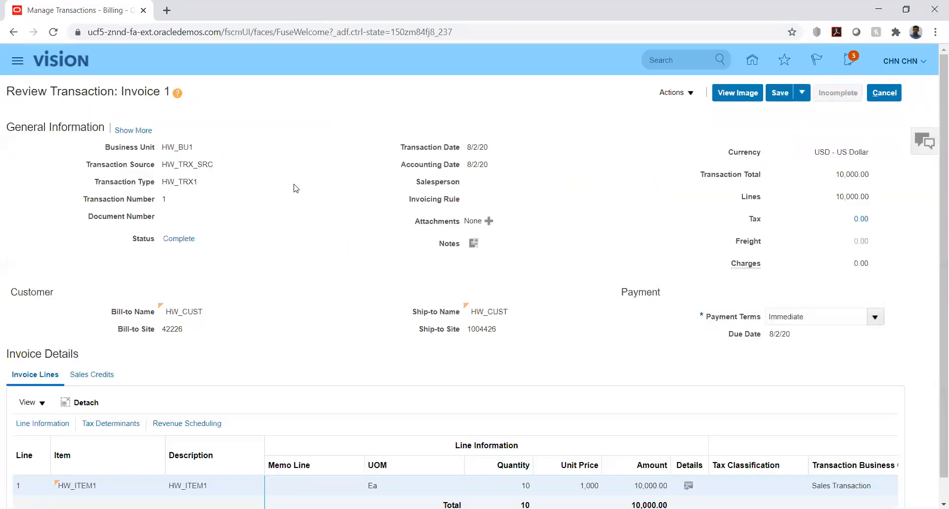
click(688, 95)
click(682, 284)
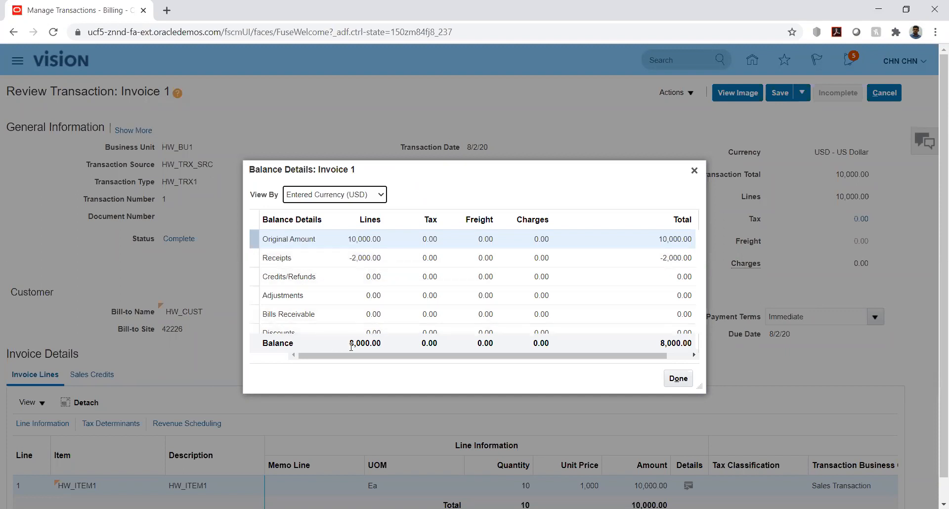
click(680, 380)
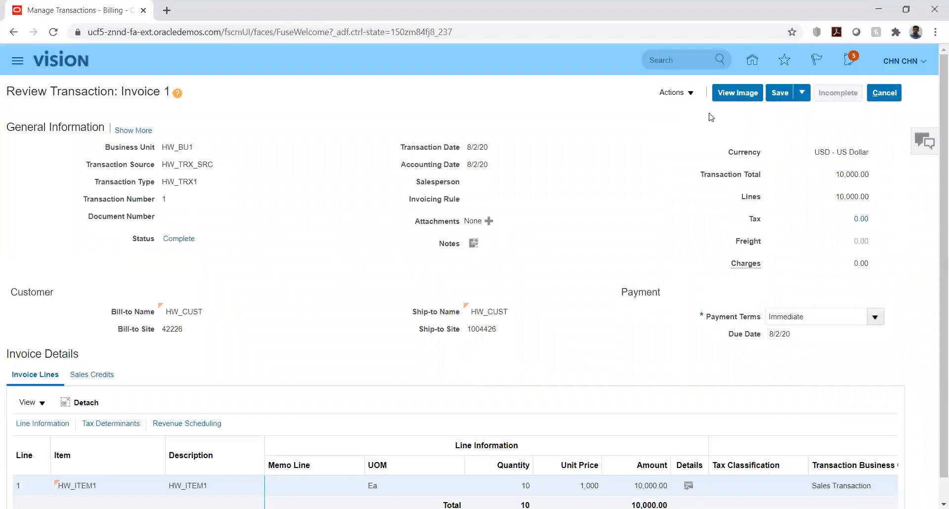
click(801, 94)
click(800, 111)
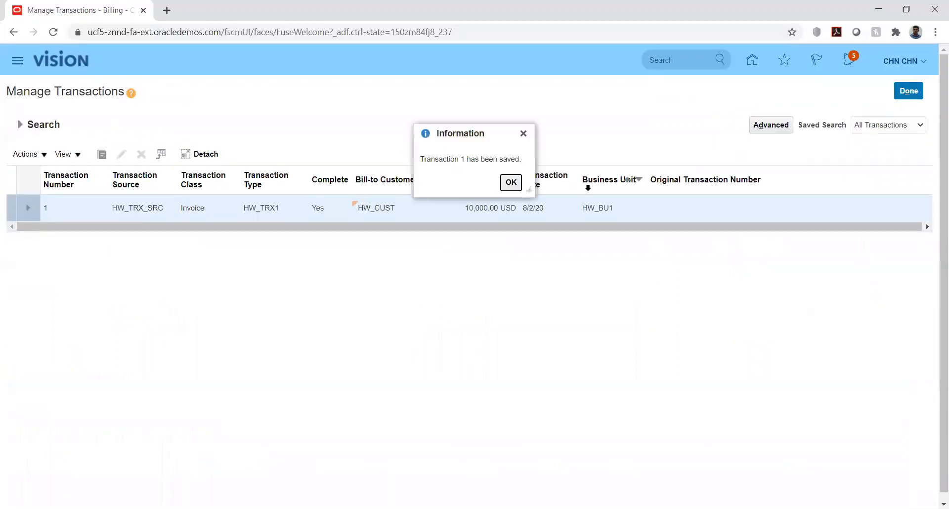
Acknowledge the saved message, then open Create Receipt from the Accounts Receivable work area
click(512, 183)
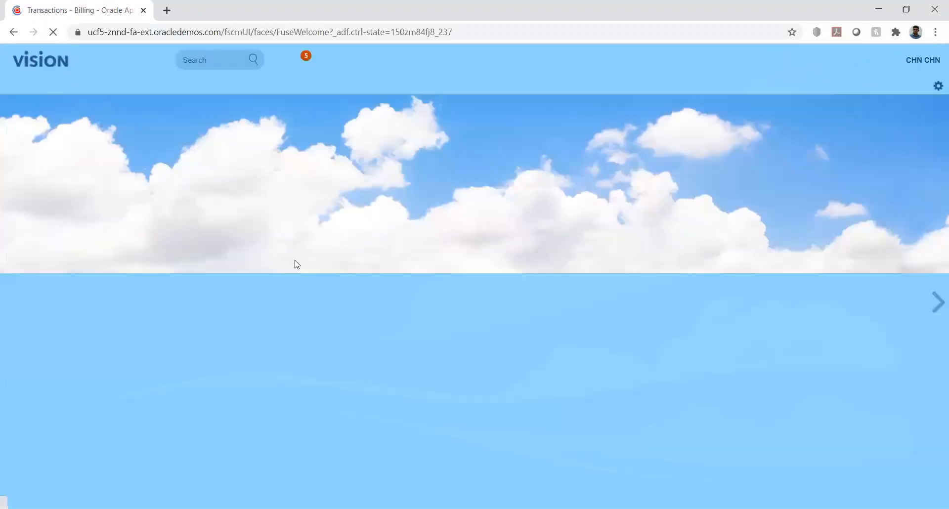
scroll(163, 318, down, 3)
scroll(164, 348, down, 2)
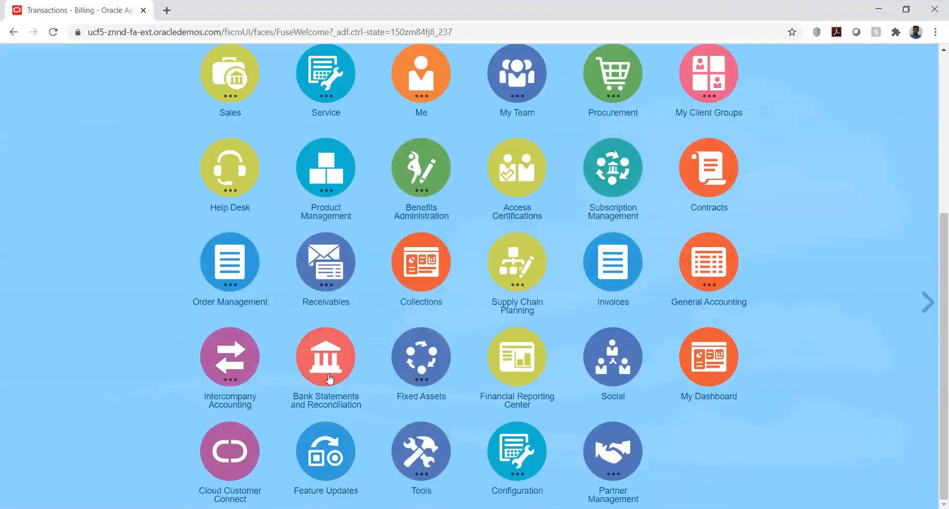
click(322, 268)
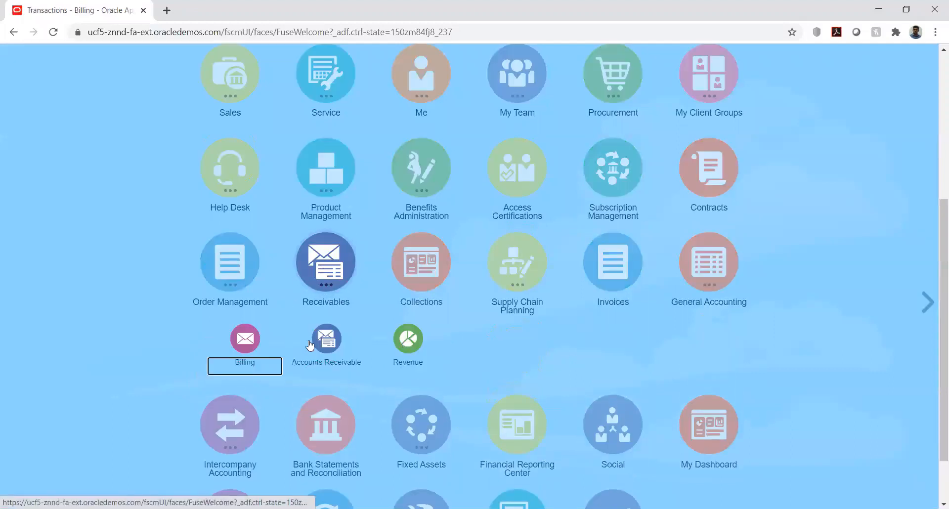
click(330, 347)
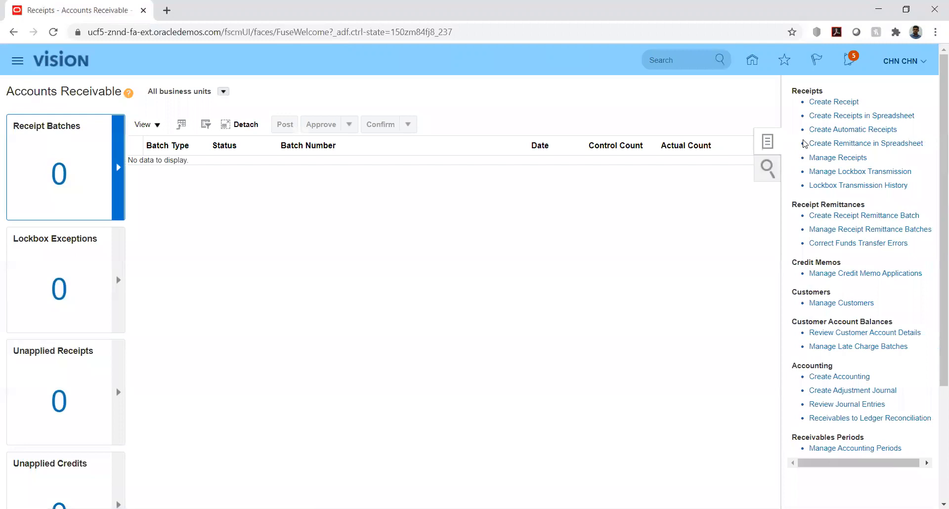
click(834, 101)
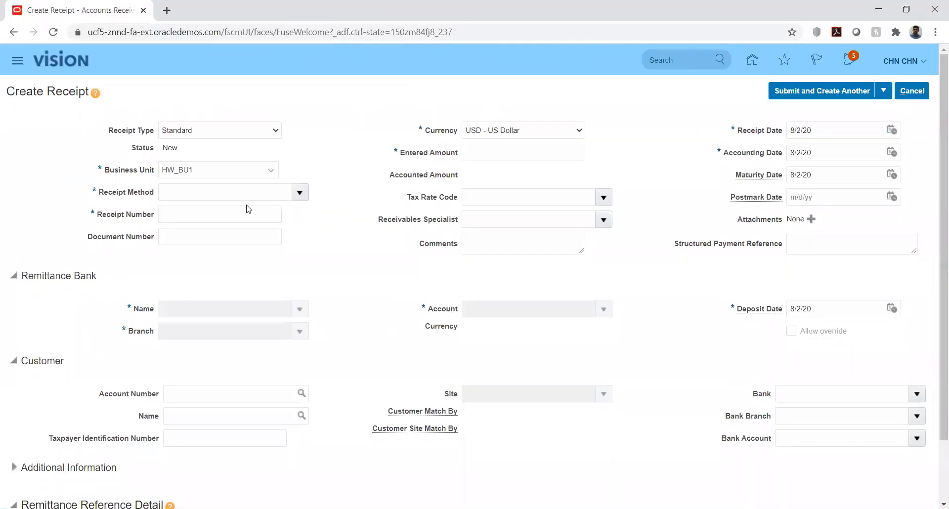
Set the receipt method to HW_REC_MTDI
click(253, 195)
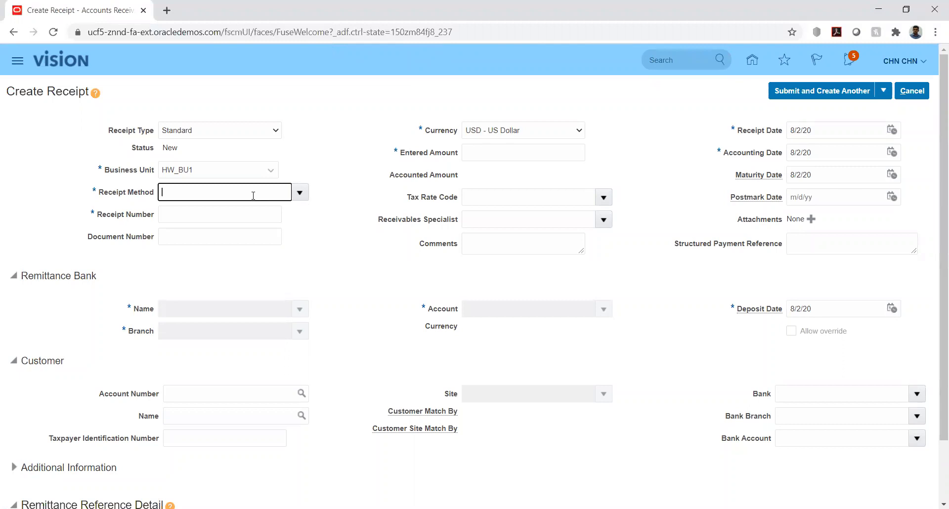
text(hw)
key(Tab)
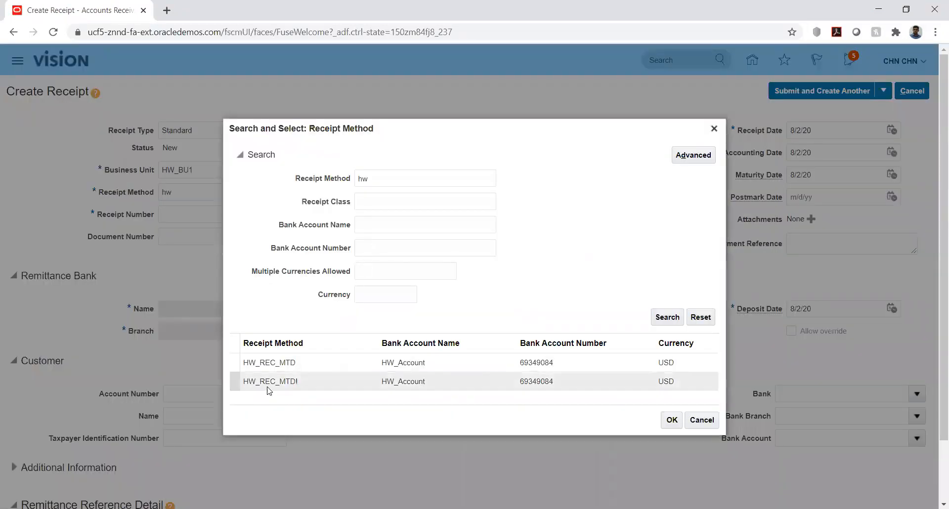
click(271, 388)
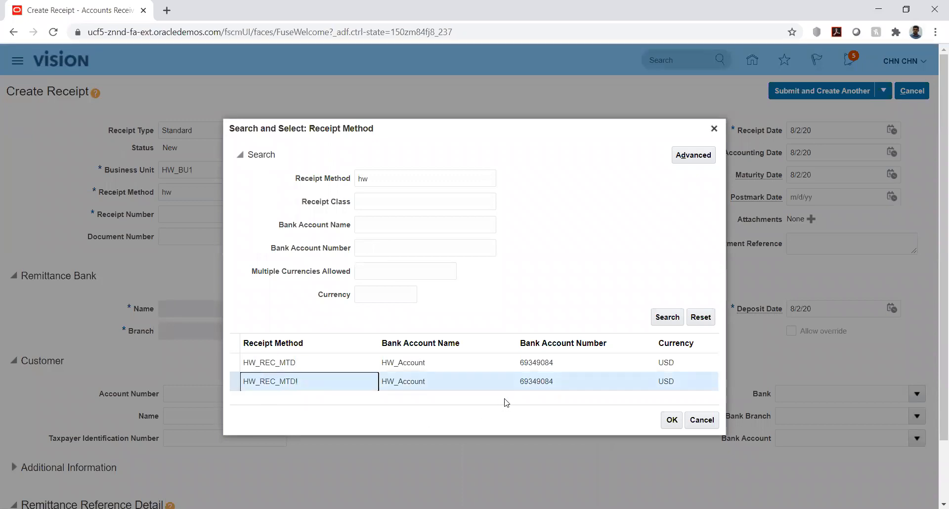
click(671, 419)
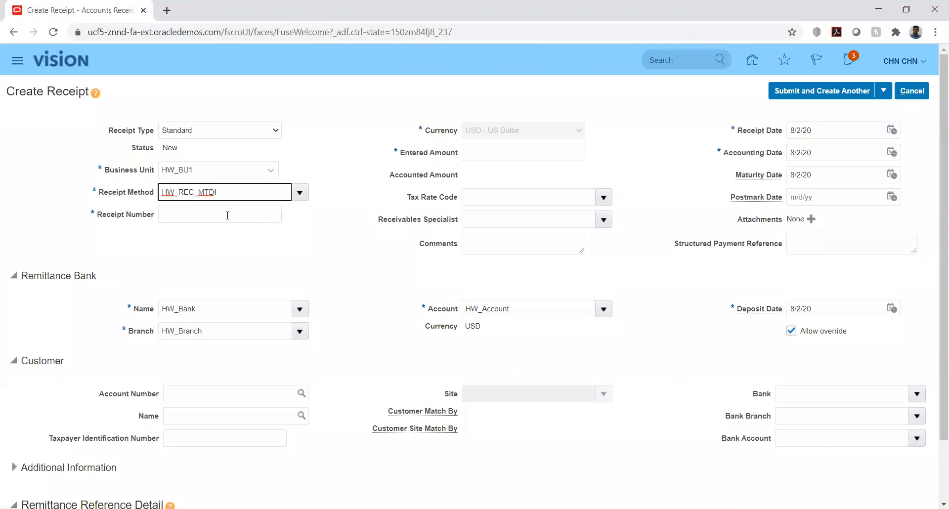
Enter receipt number 144 and amount 2,500.00
click(228, 215)
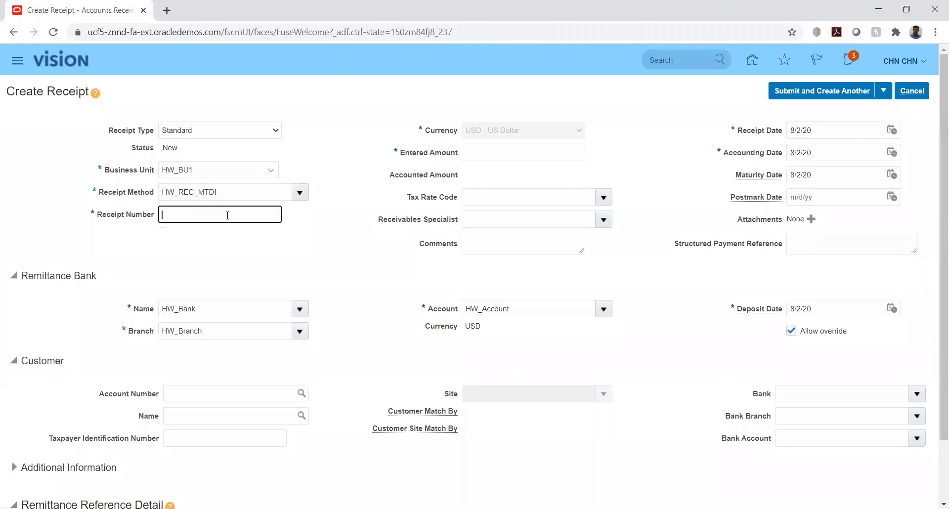
text(144)
click(486, 152)
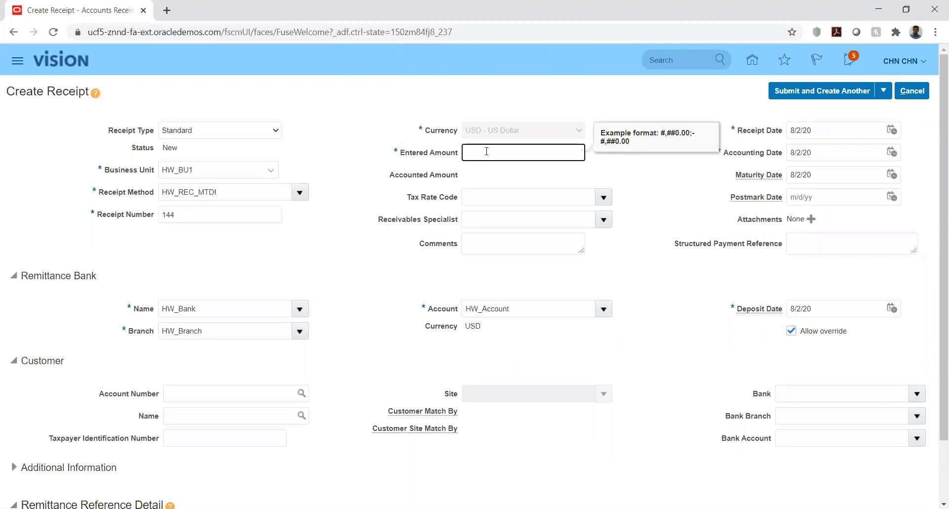
text(2500)
key(Tab)
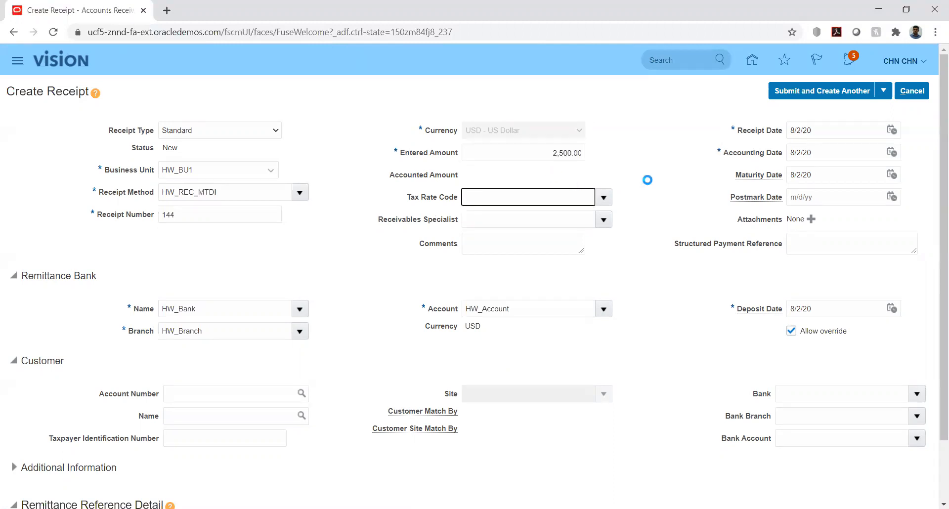
click(652, 176)
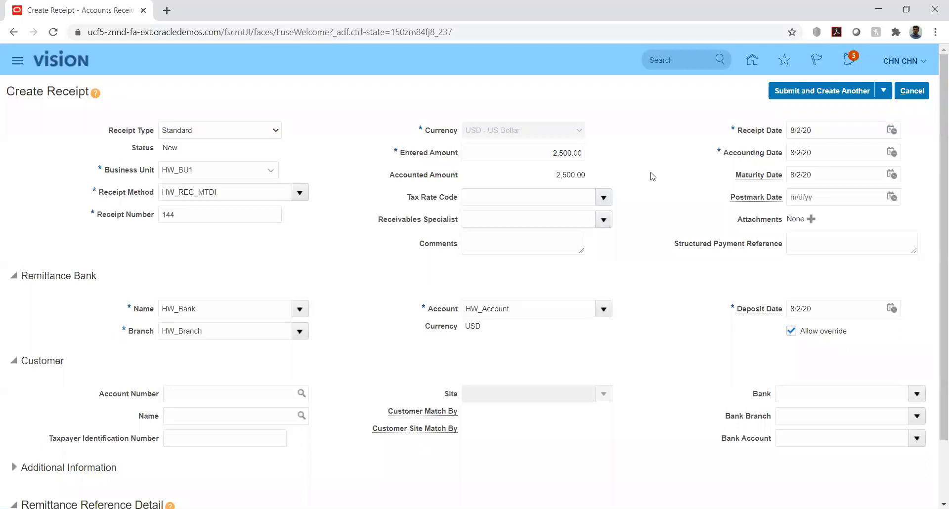
scroll(375, 260, down, 2)
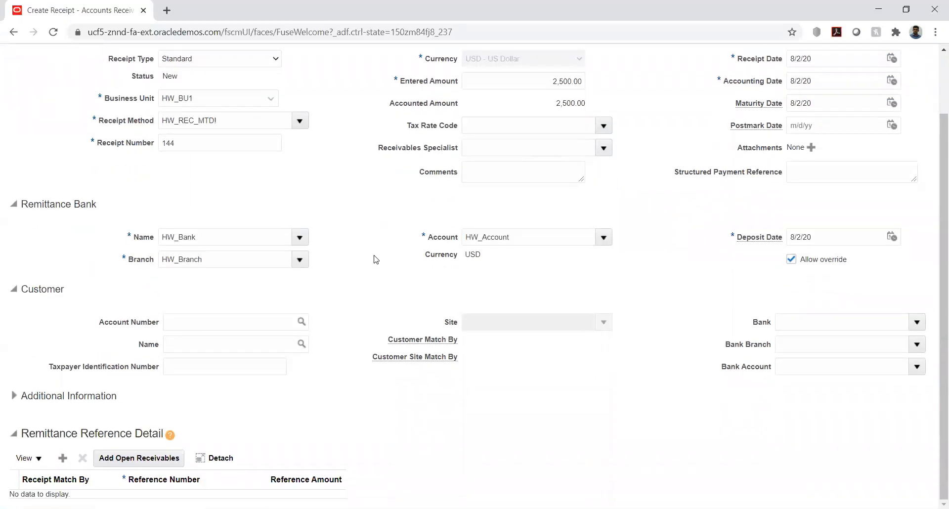
Choose customer HW_CUST, account 44117, and customer site 42226
click(260, 322)
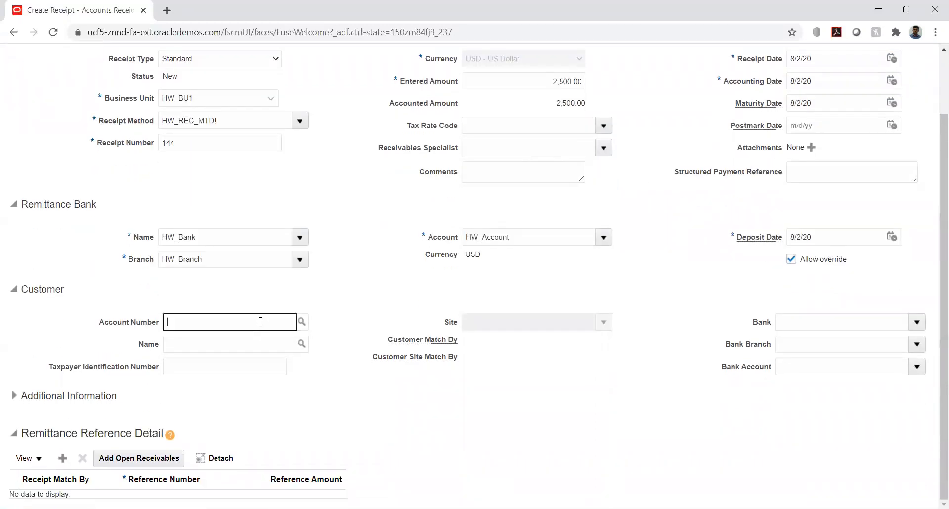
text(hw)
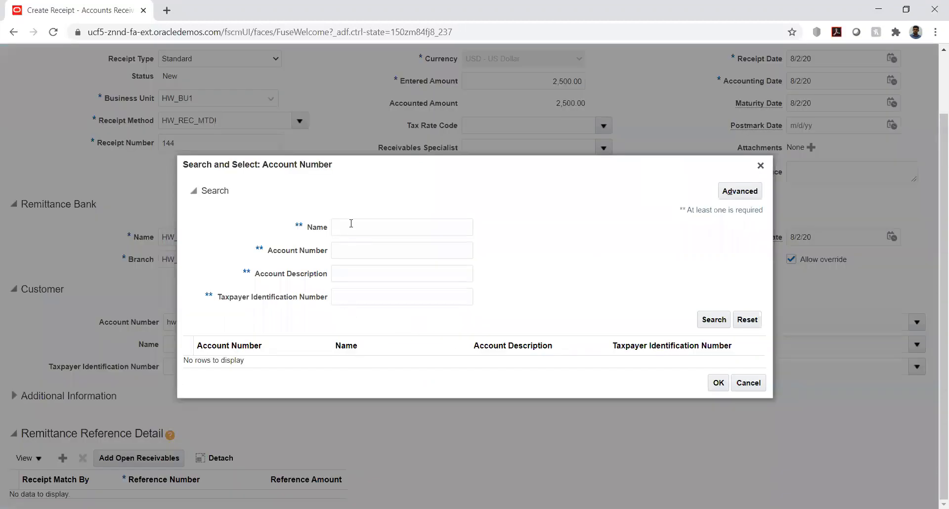
click(351, 223)
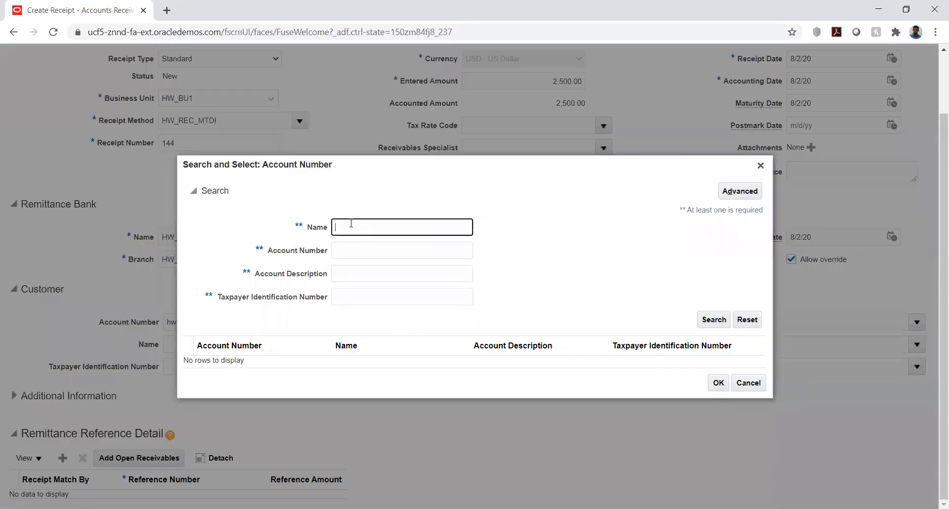
text(hw)
key(Return)
click(554, 187)
text(_d)
click(712, 319)
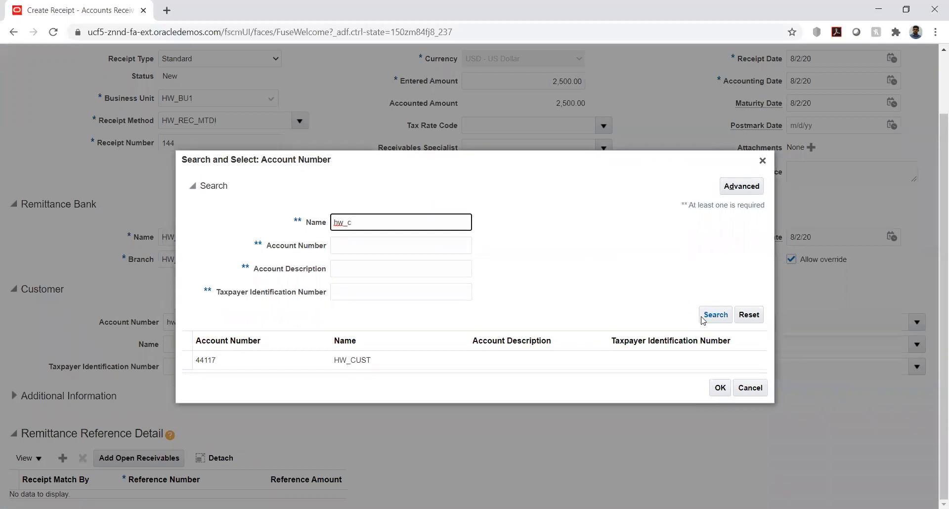
click(323, 366)
click(717, 393)
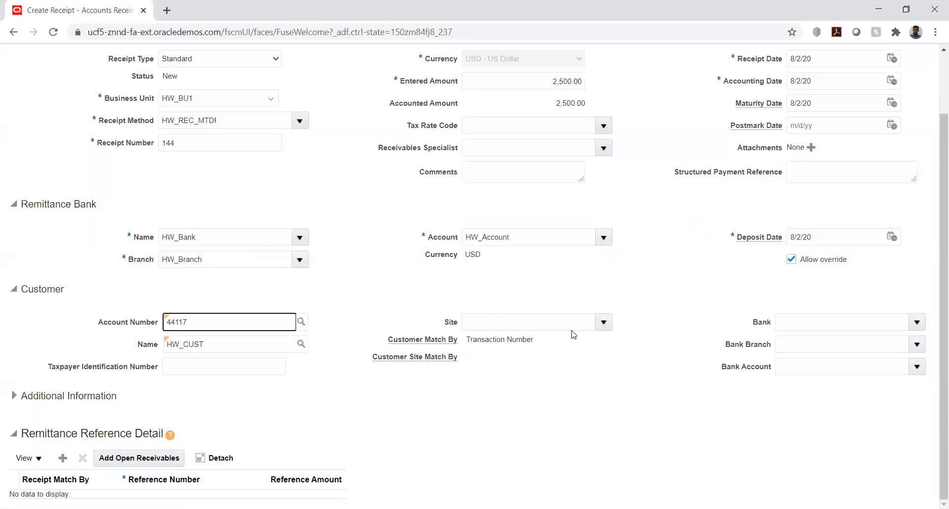
click(604, 322)
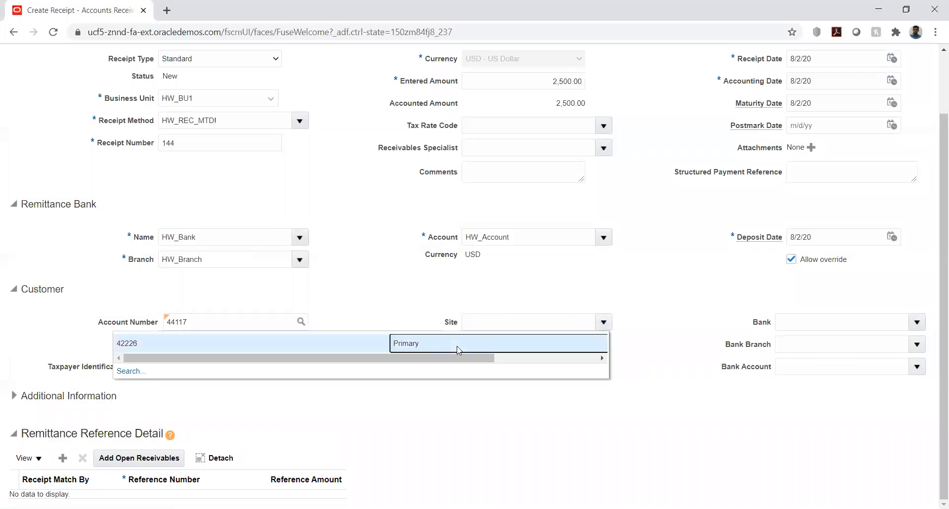
click(456, 347)
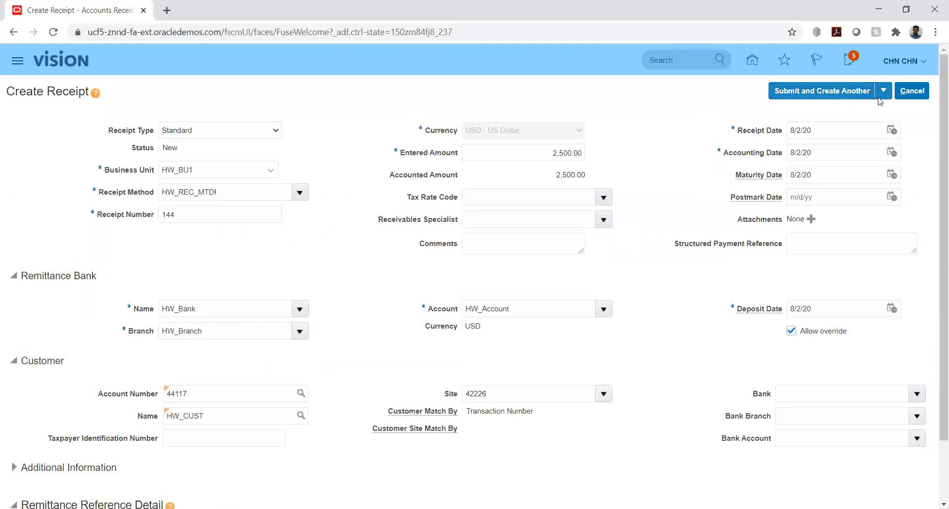
Submit receipt 144 with the Submit and Apply Manually option
click(884, 92)
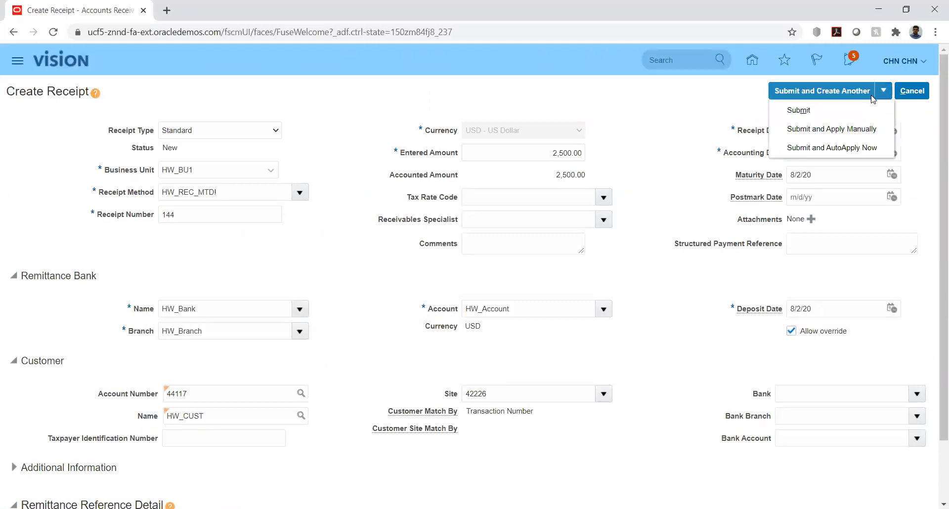
click(830, 128)
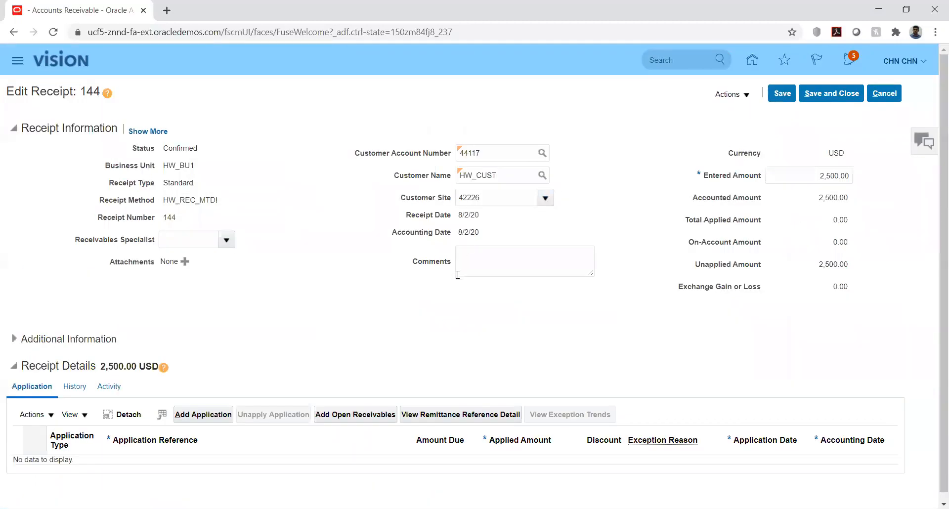
scroll(643, 240, down, 1)
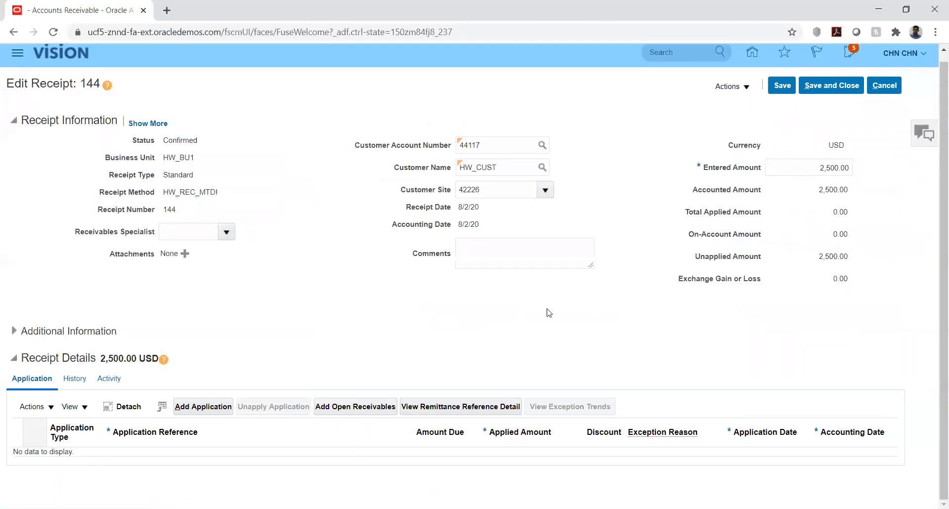
In Add Open Receivables, set the transaction customer to HW_CUST
click(375, 405)
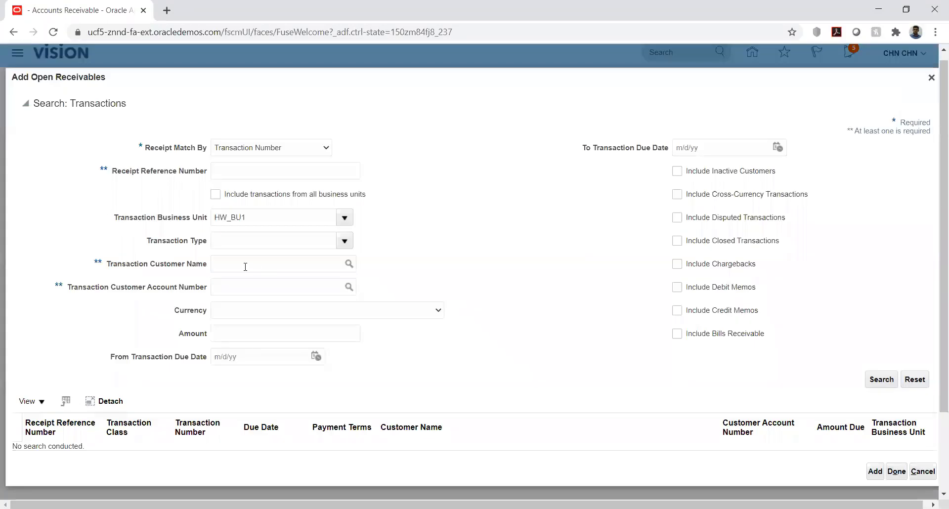
click(246, 263)
text(hw)
key(Tab)
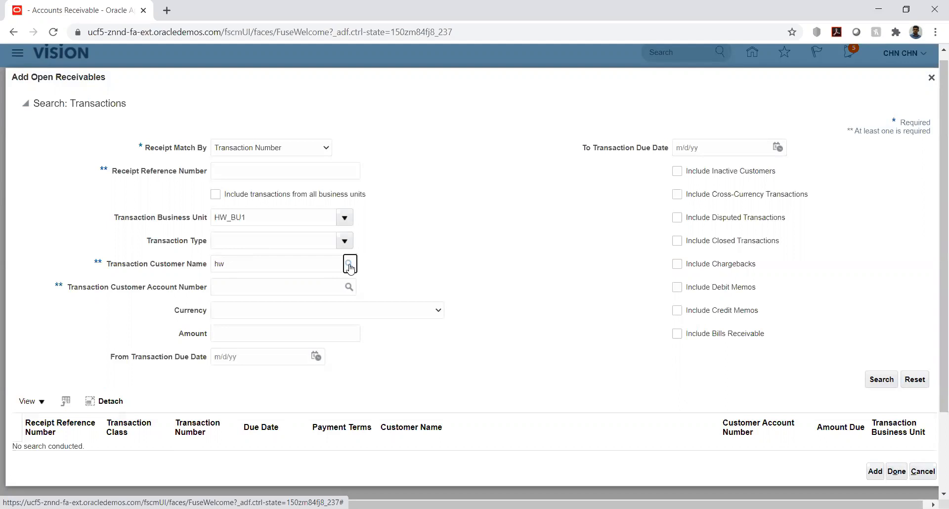
key(Return)
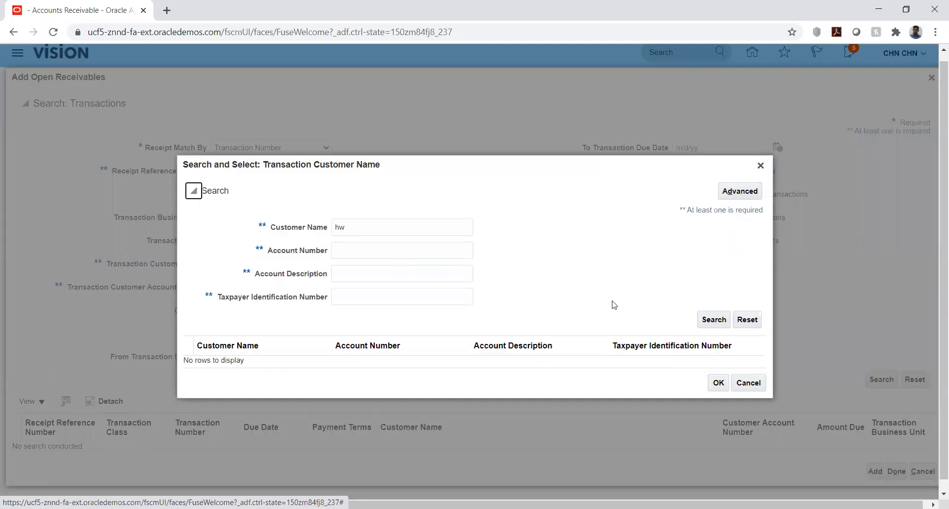
click(387, 232)
text(_)
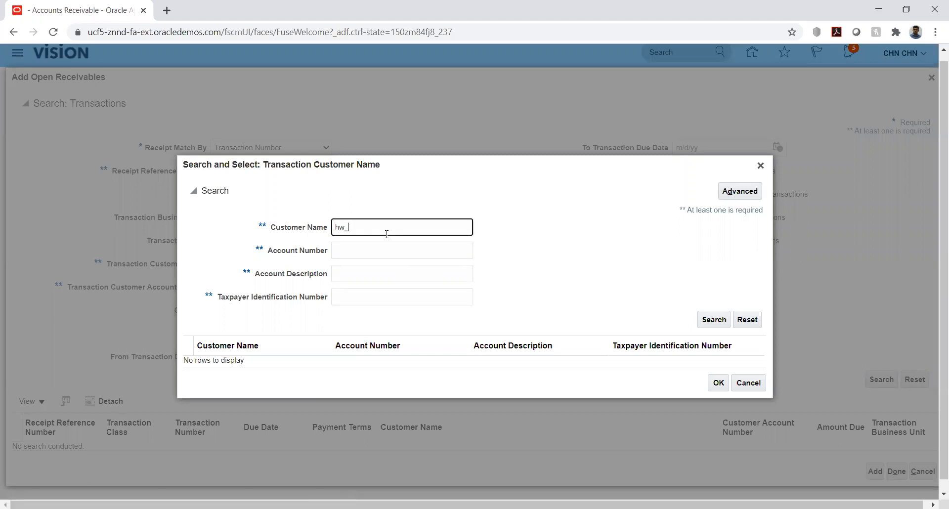
click(701, 325)
click(533, 362)
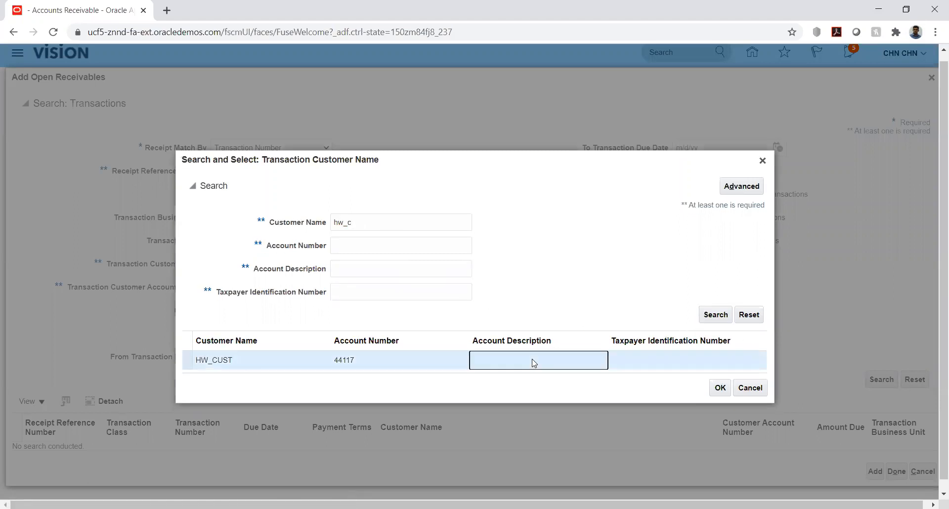
click(720, 387)
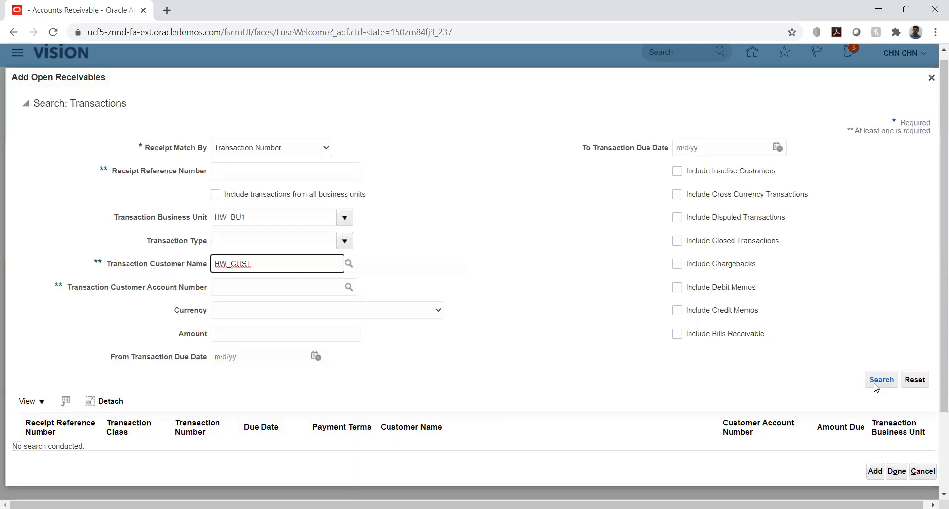
Search HW_CUST's open transactions and add invoice 1 to the receipt
click(880, 380)
click(879, 380)
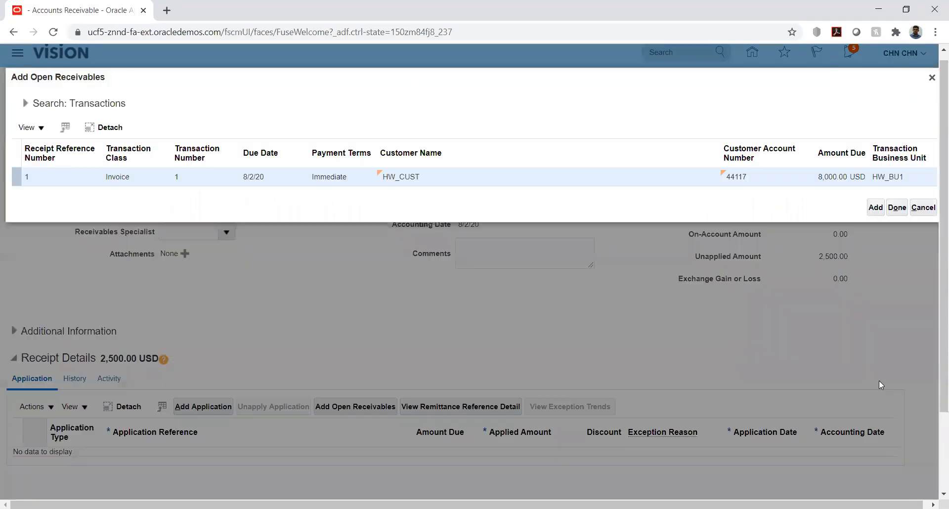
click(875, 339)
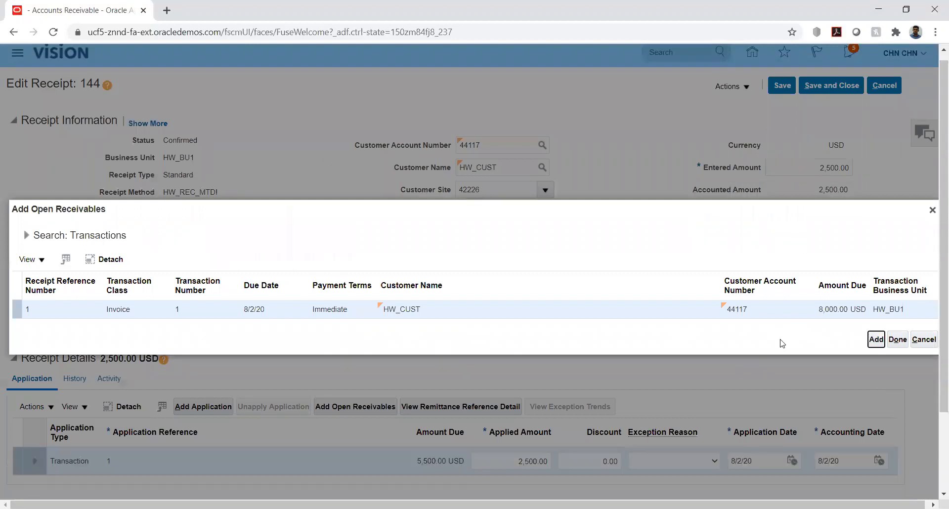
click(897, 339)
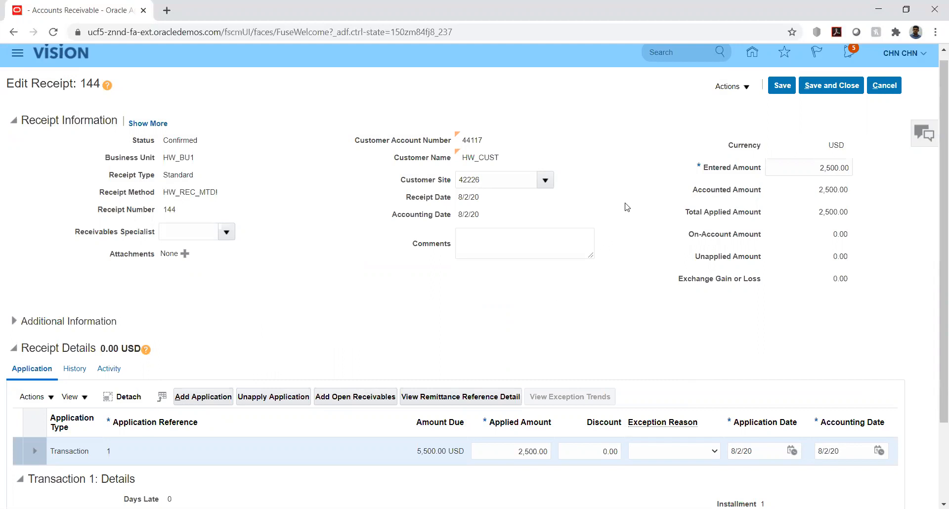
Save receipt 144 and verify it shows Confirmed with 0.00 unapplied
scroll(644, 173, up, 1)
click(780, 96)
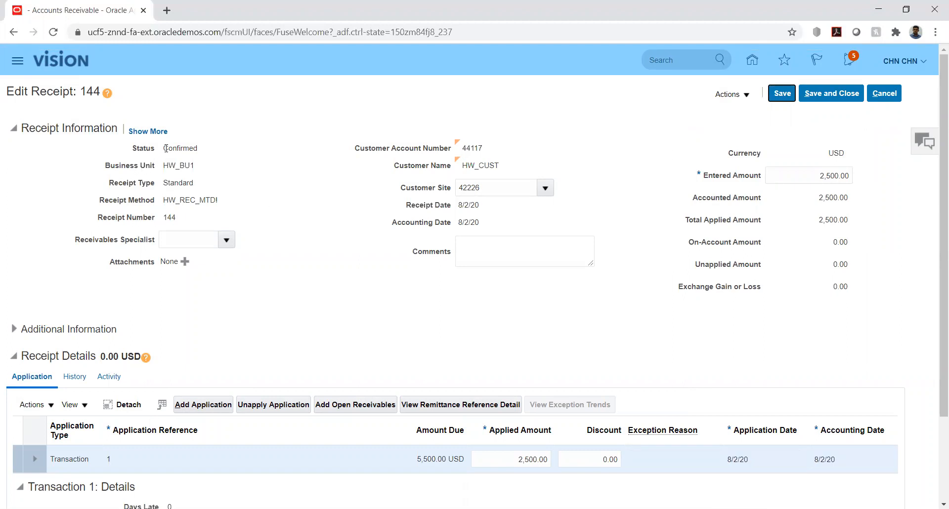
drag(165, 148, 199, 148)
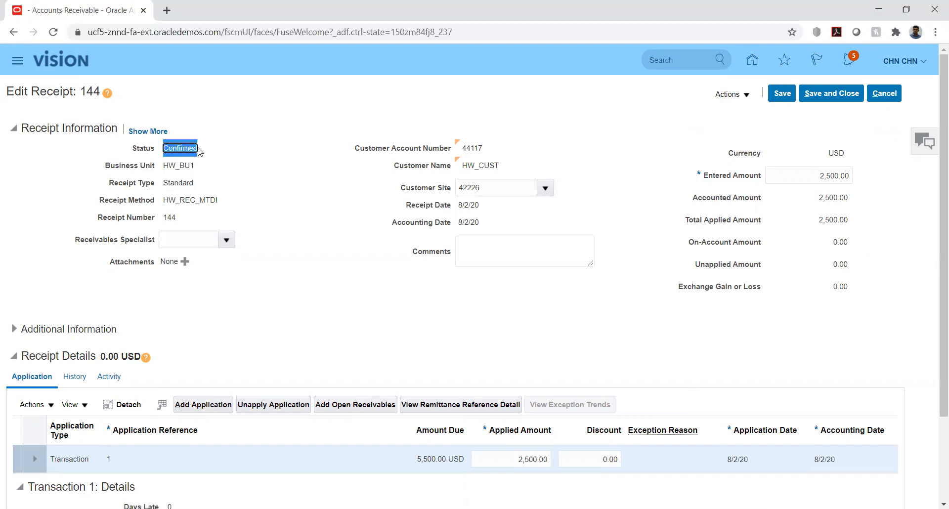
click(297, 144)
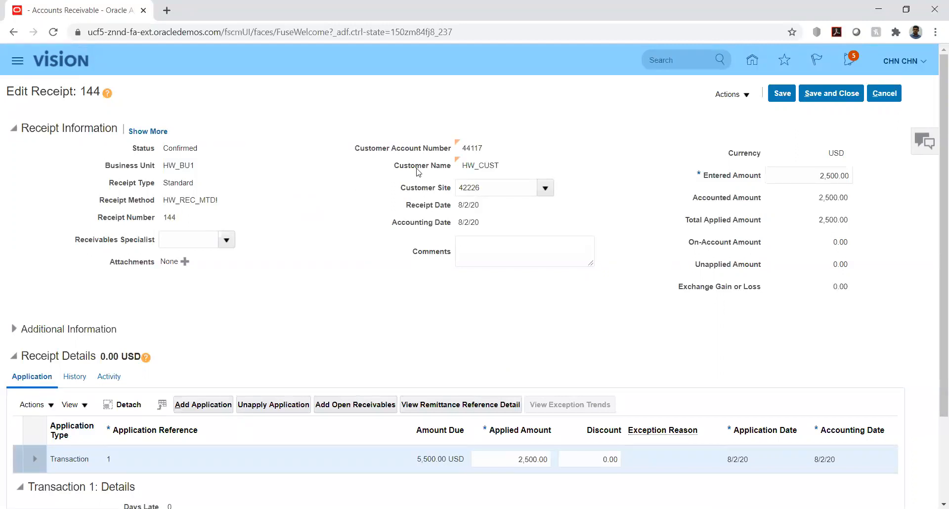
Save and close the receipt, then start a remittance batch with receipt class HW_REC1 and a receipt method
click(817, 98)
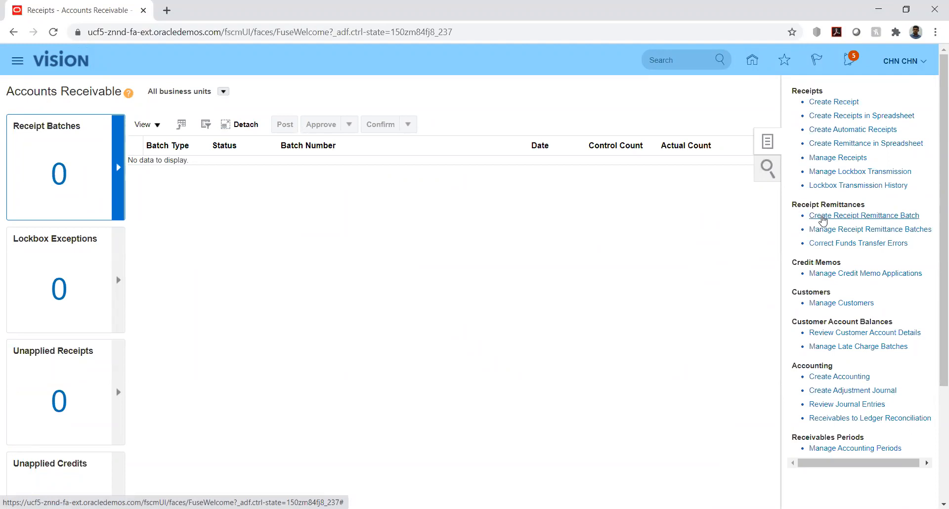
click(821, 218)
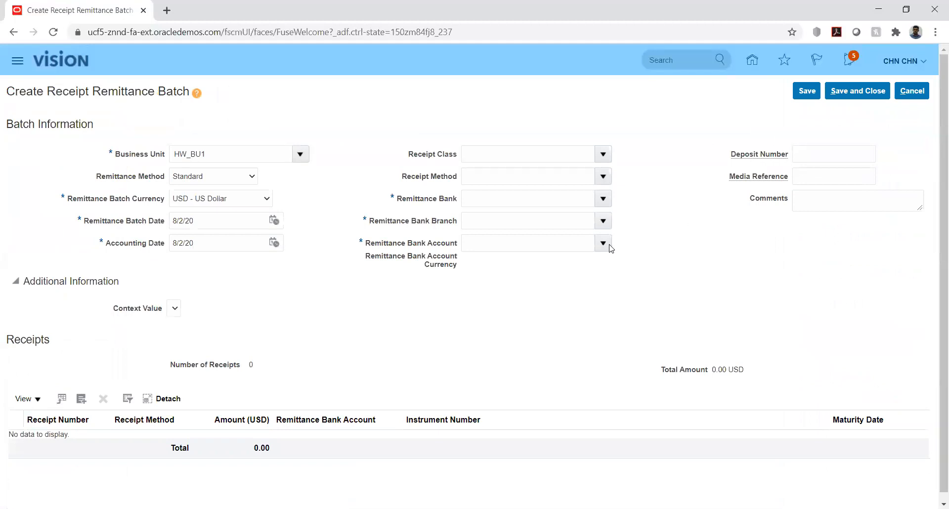
click(553, 158)
text(hw)
key(Tab)
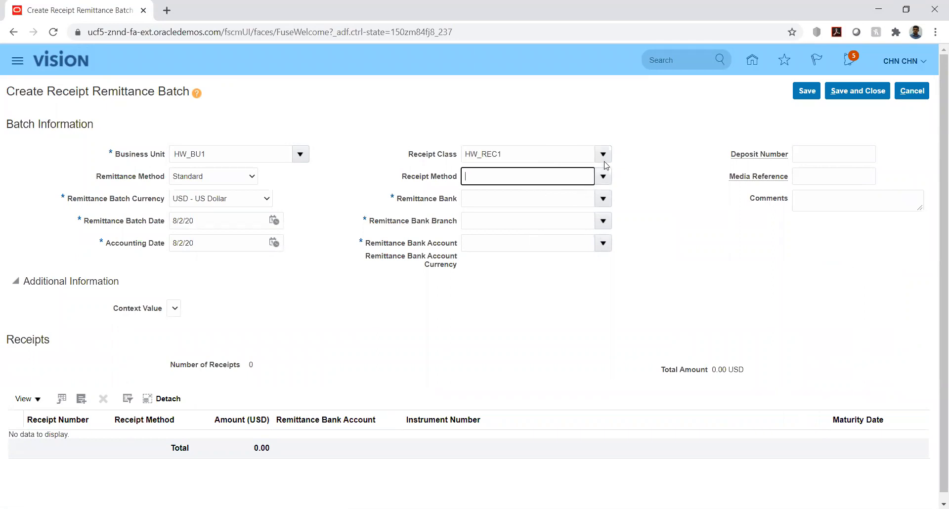
click(601, 177)
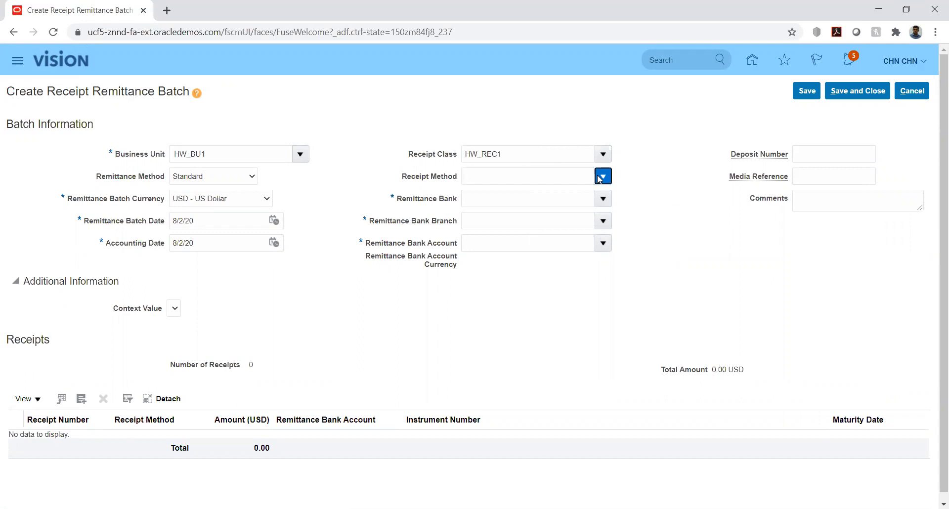
click(512, 199)
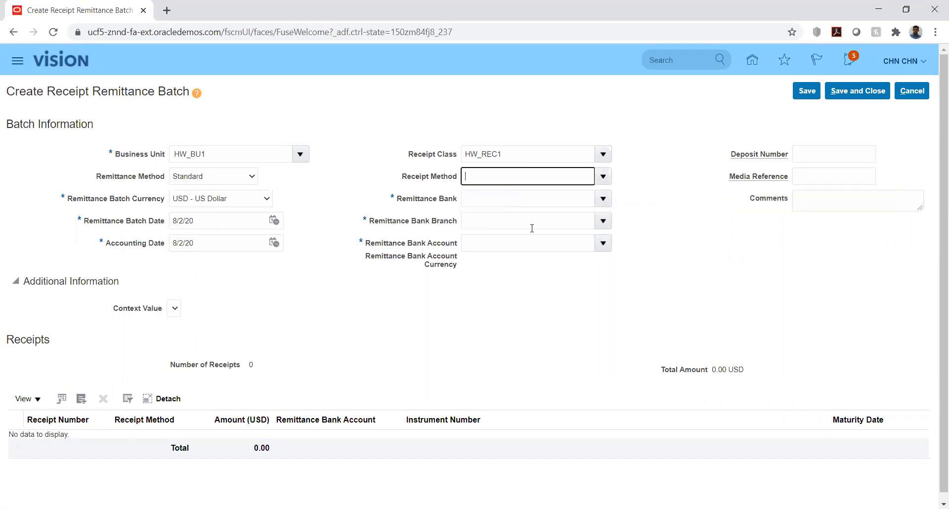
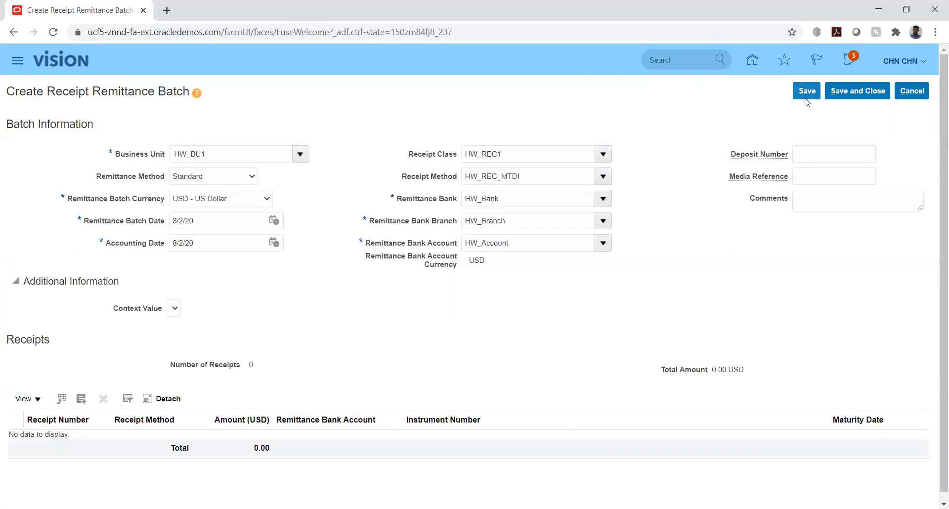
Add receipt 144 for 2,500.00 USD to the remittance batch and save it as batch 1002
click(82, 401)
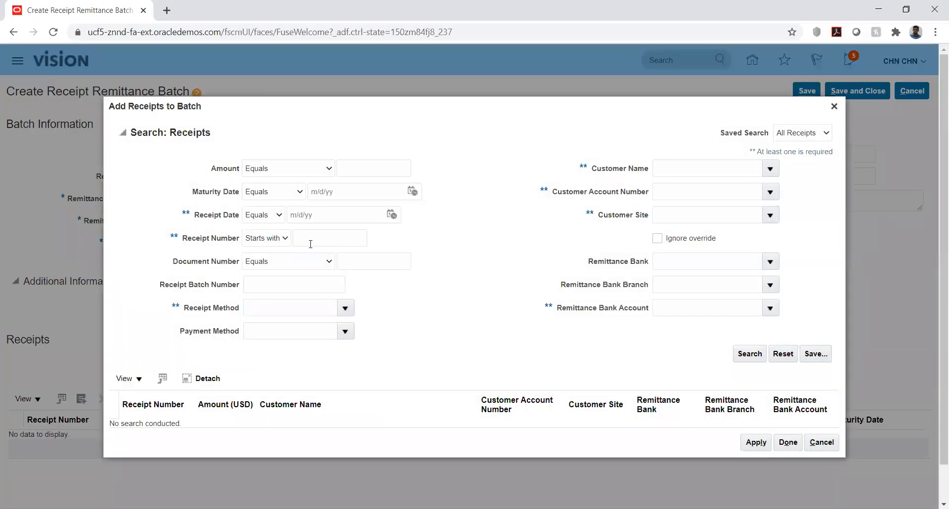
click(329, 238)
text(144)
click(750, 354)
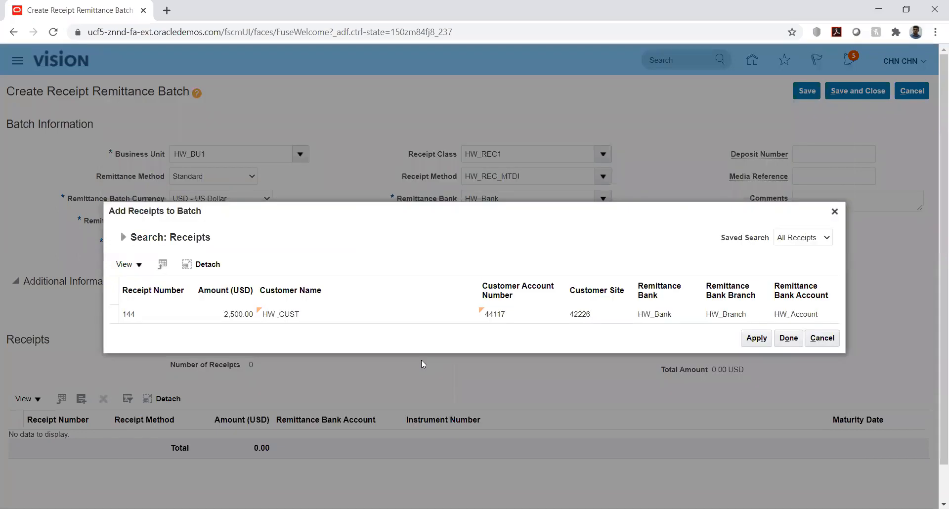
click(755, 338)
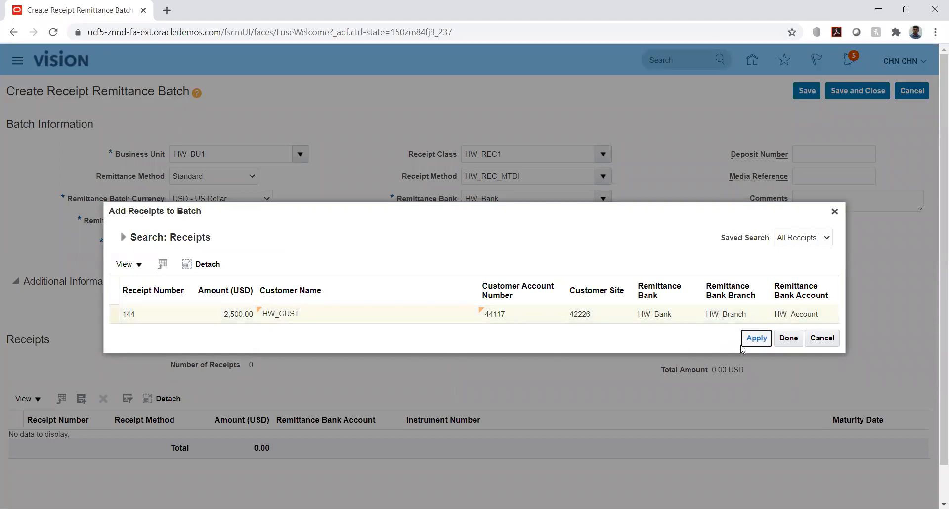
click(788, 336)
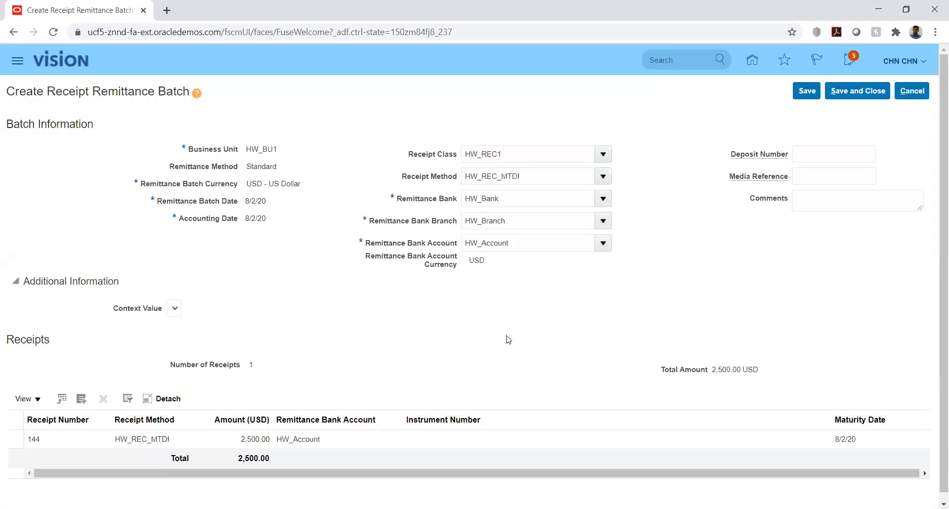
scroll(507, 343, down, 1)
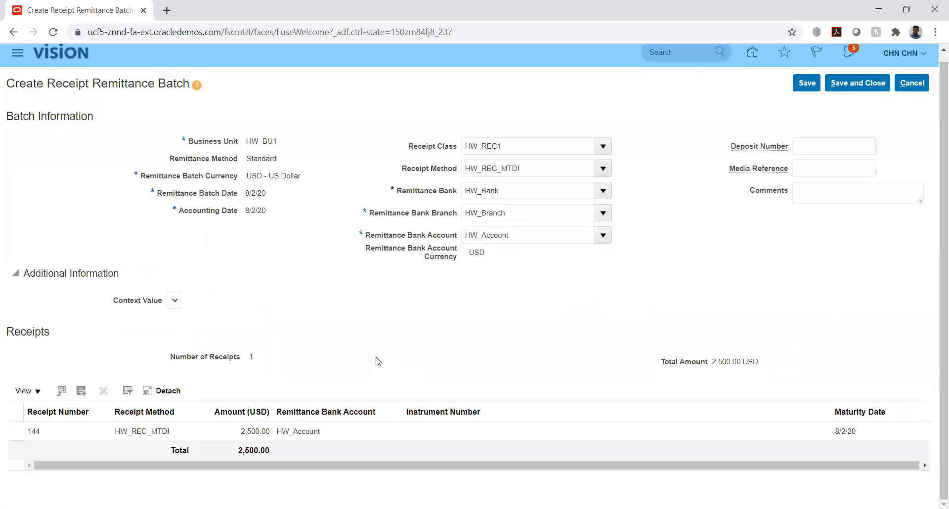
scroll(750, 295, up, 1)
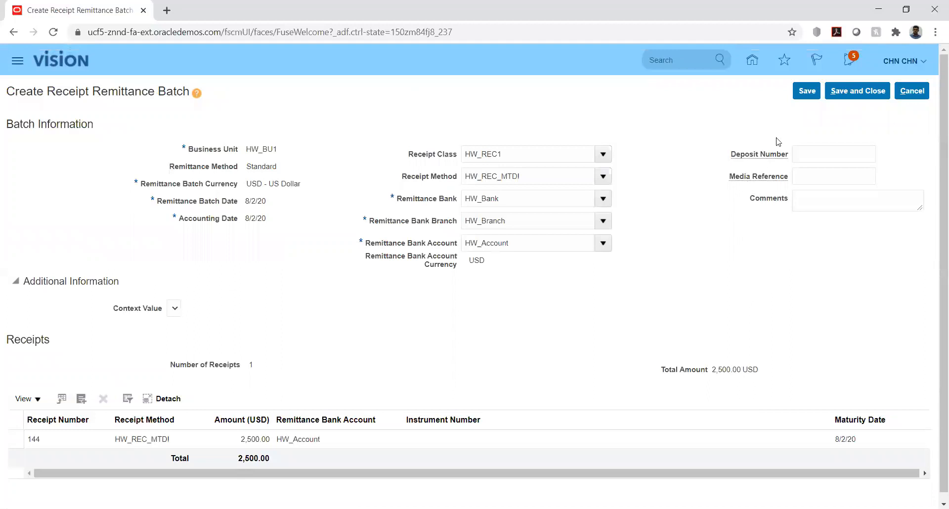
click(806, 91)
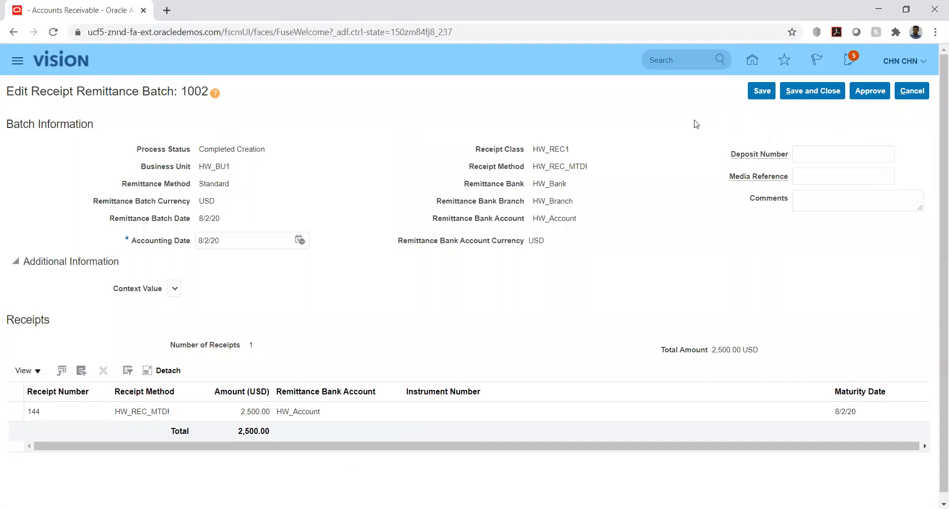
Approve remittance batch 1002, note approval request 1953776, and acknowledge the message
click(866, 90)
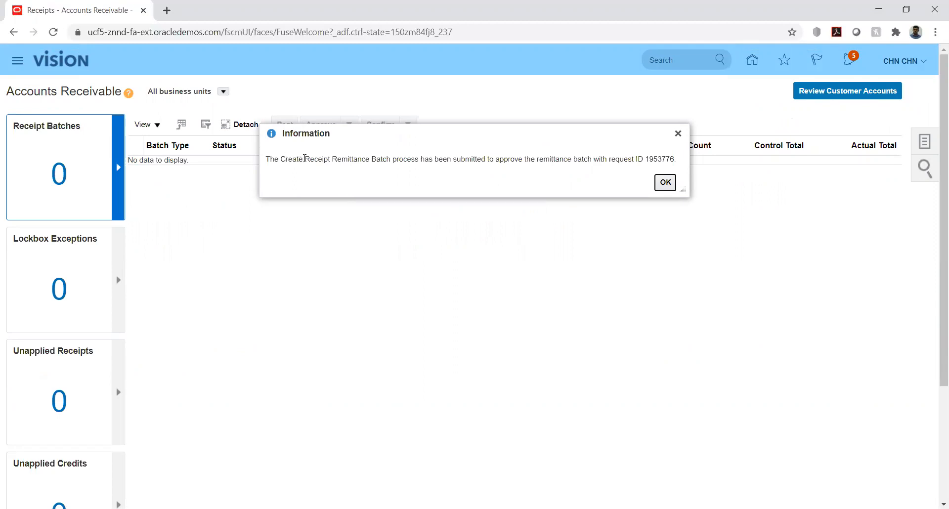
drag(305, 159, 599, 157)
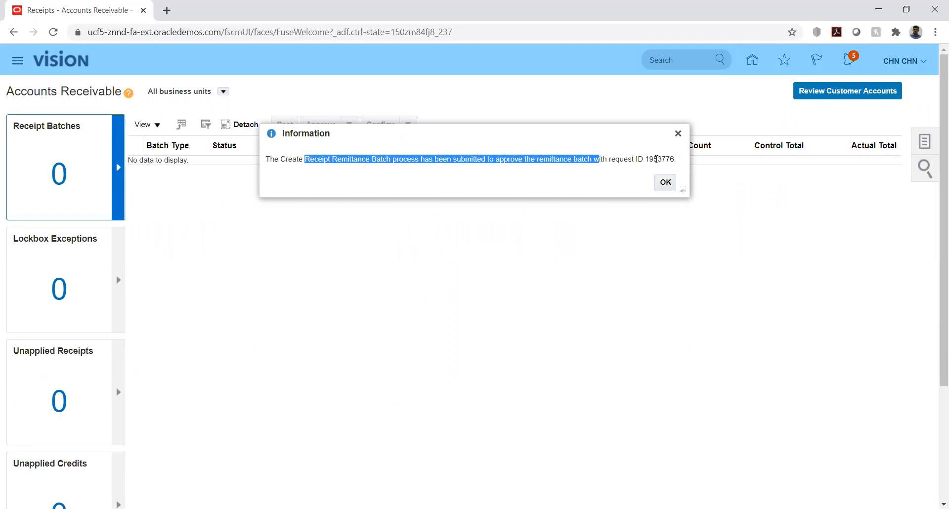
double_click(656, 159)
click(665, 182)
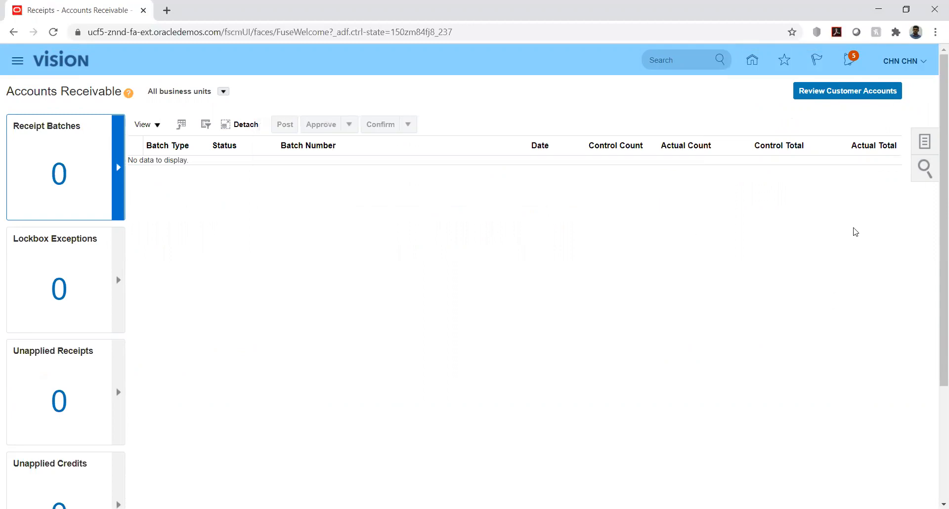
click(924, 142)
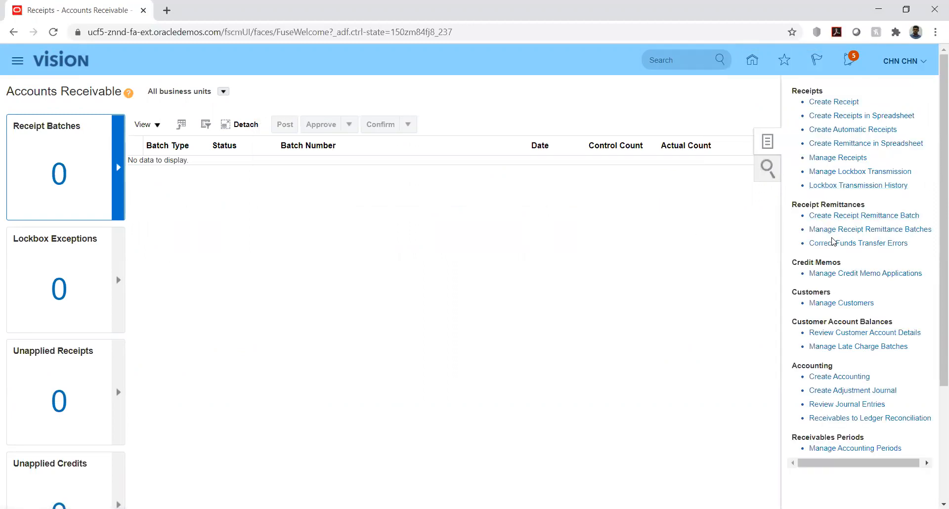
Search remittance batches for business unit hw and confirm batch 1002 shows Completed Approval
click(834, 229)
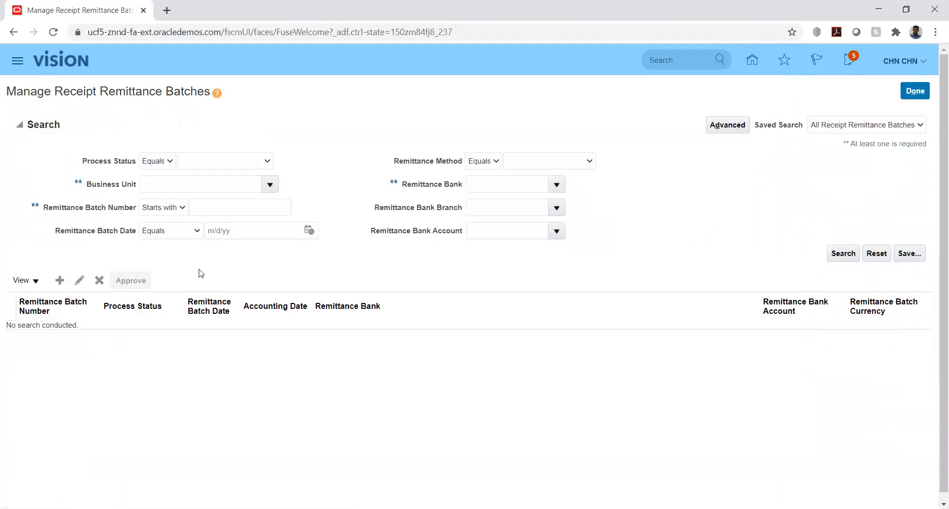
click(187, 187)
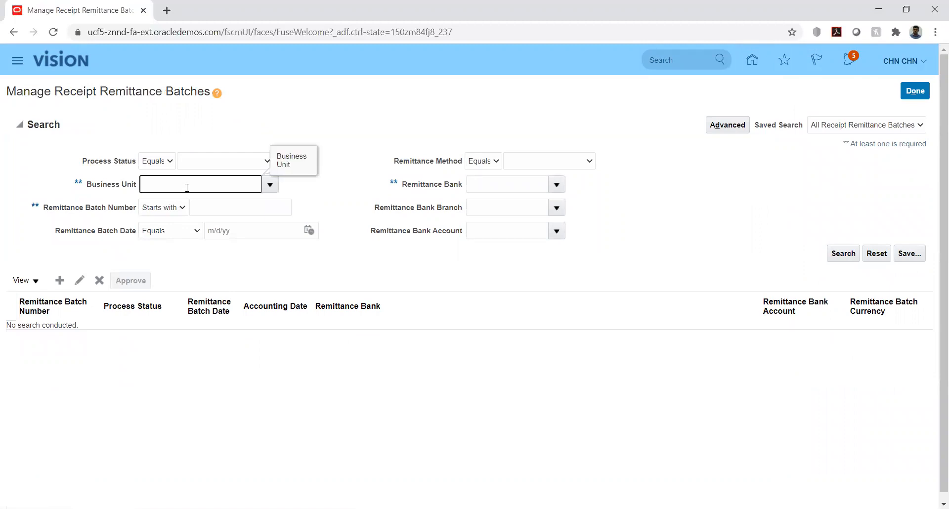
text(hw)
key(Tab)
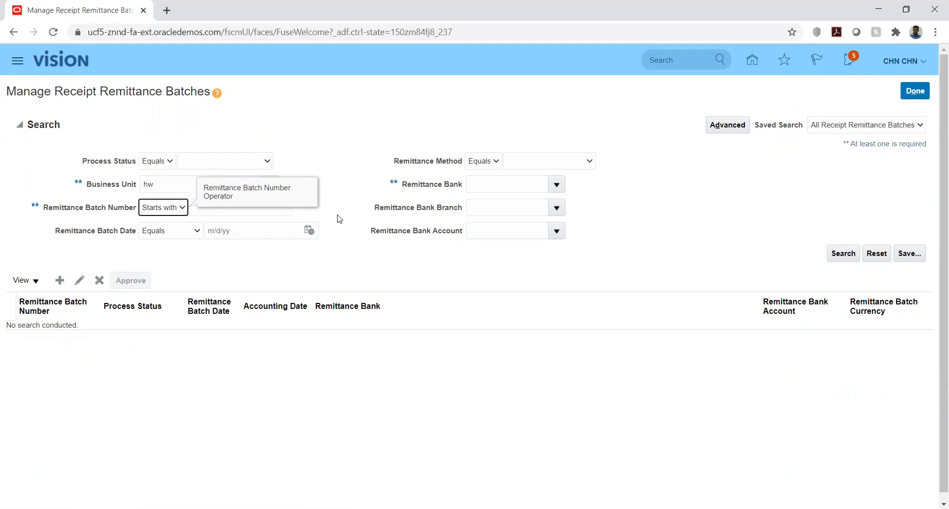
click(273, 186)
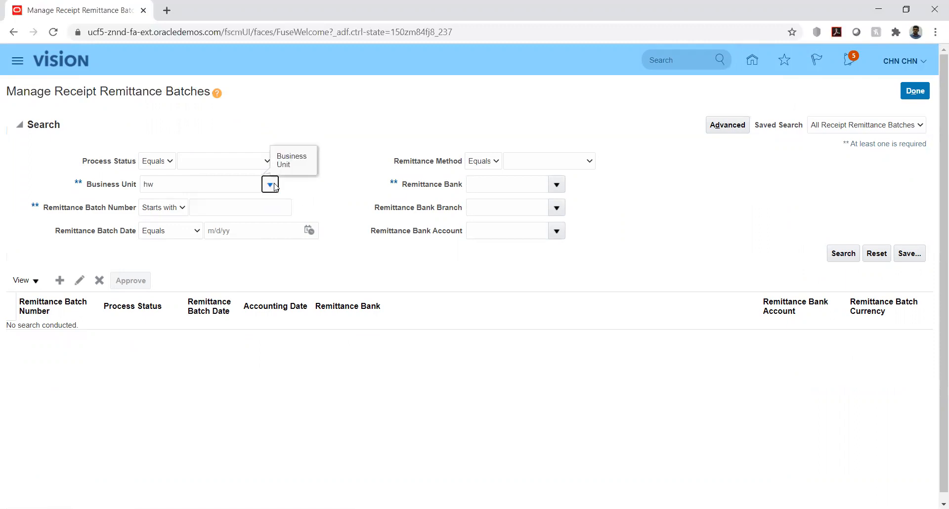
click(195, 206)
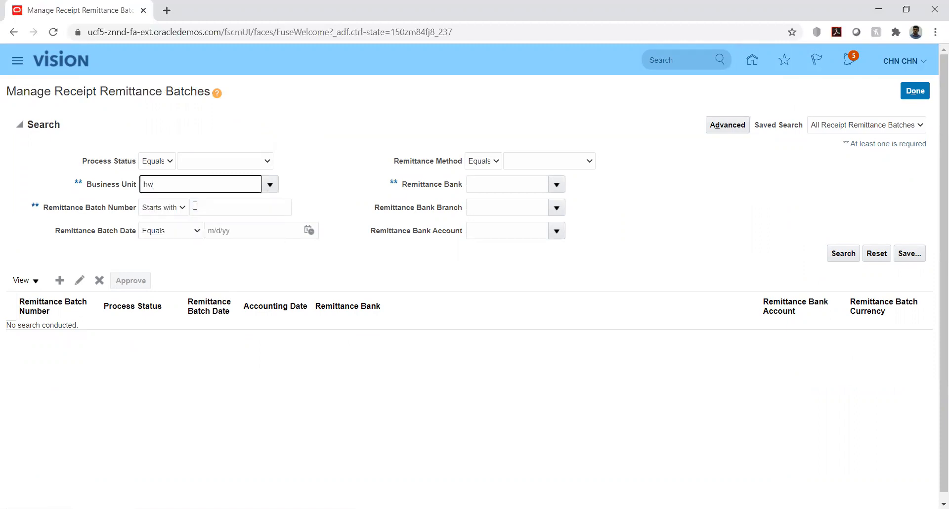
click(842, 255)
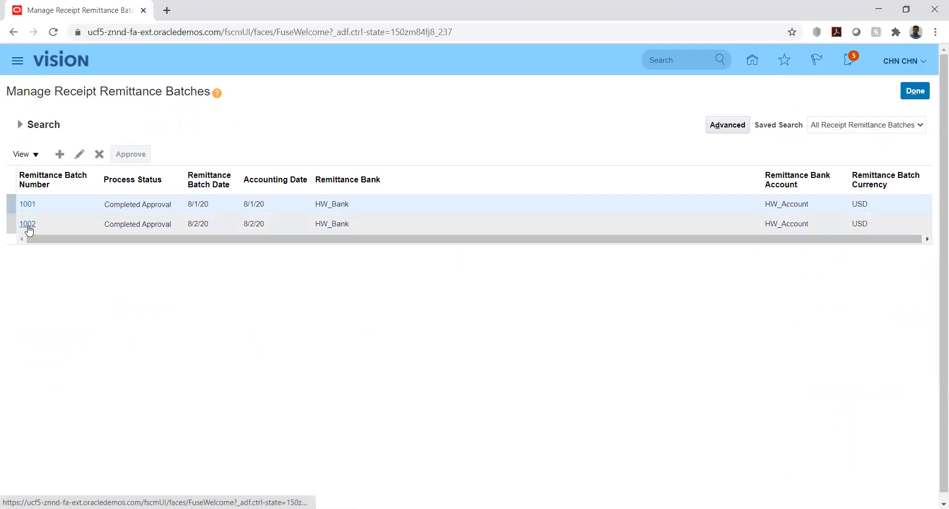
click(28, 225)
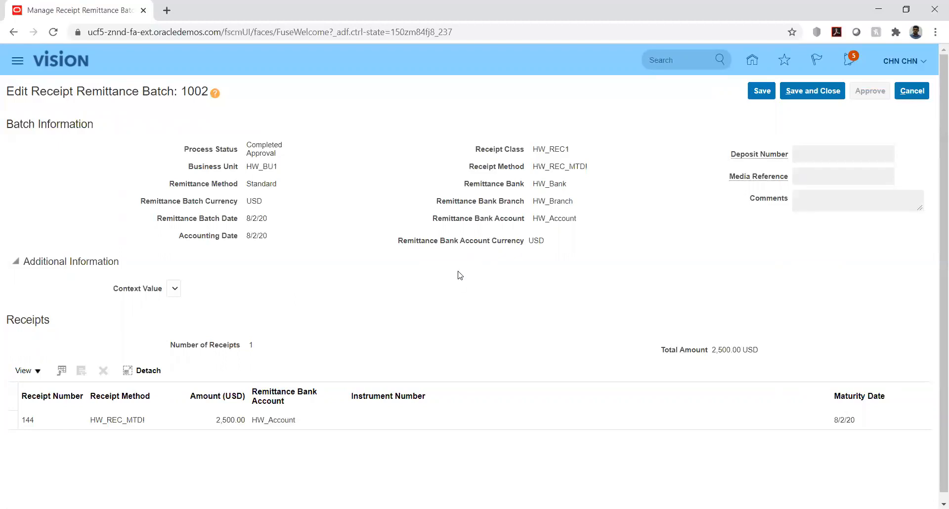
click(811, 90)
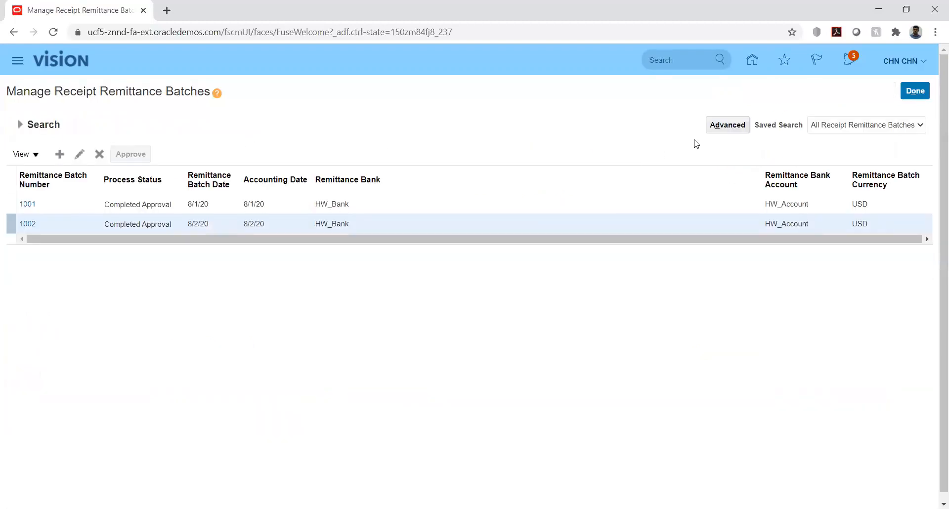
Leave the batch pages and go from the home springboard to Bank Statements and Reconciliation
click(914, 91)
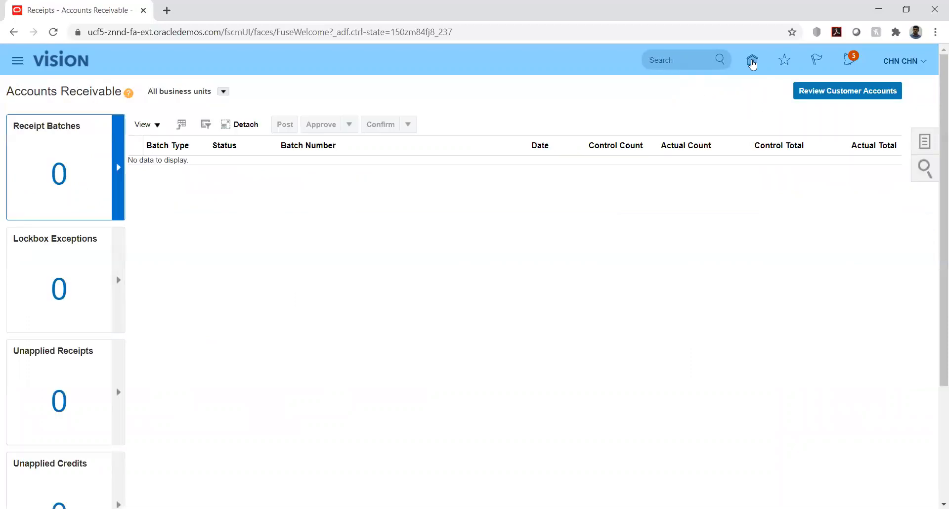
click(752, 64)
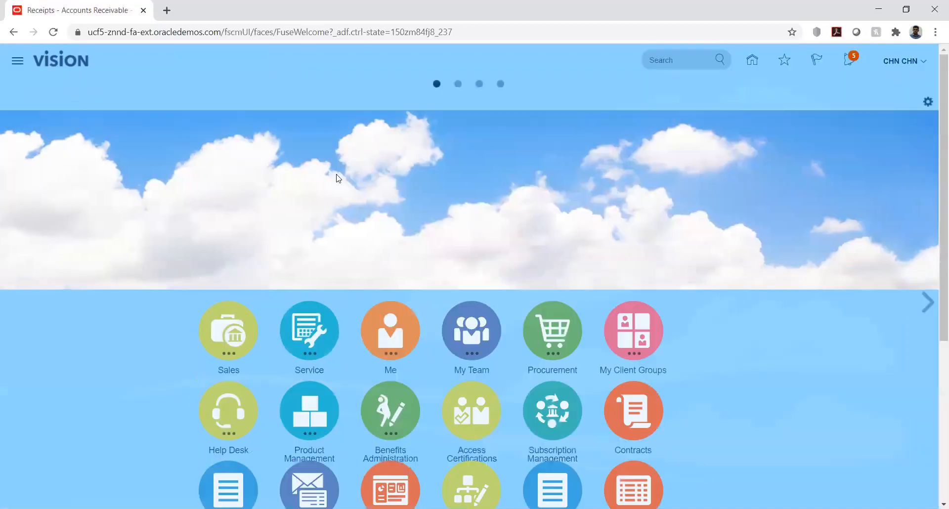
scroll(130, 327, down, 3)
scroll(128, 329, down, 2)
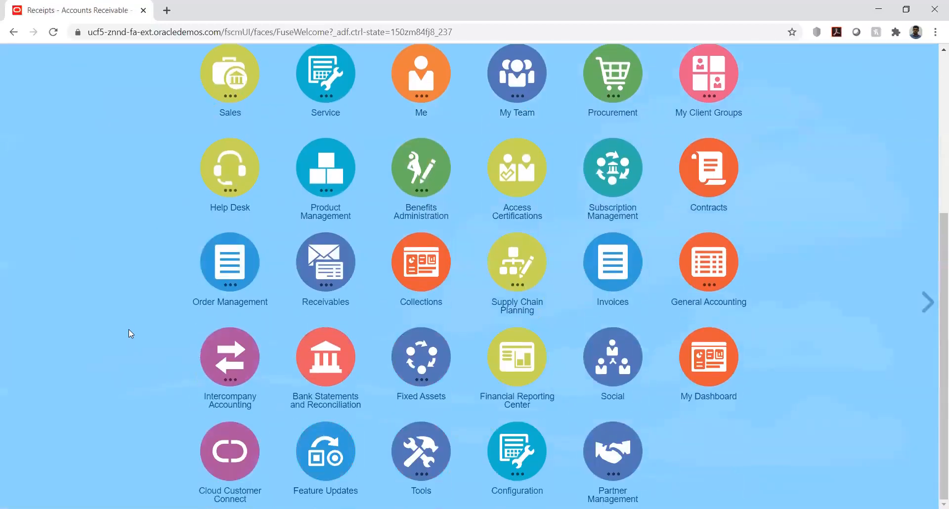
click(318, 361)
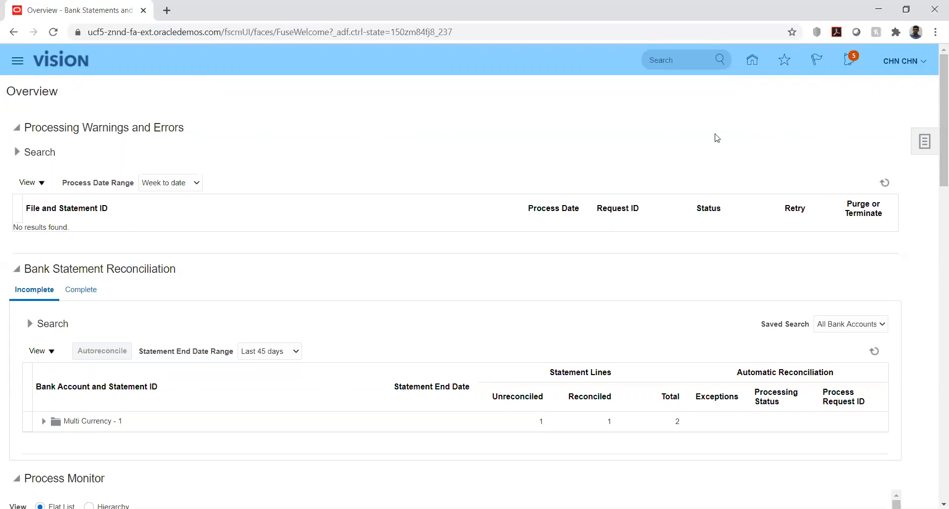
Create a new bank statement for bank account HW_Account
click(925, 143)
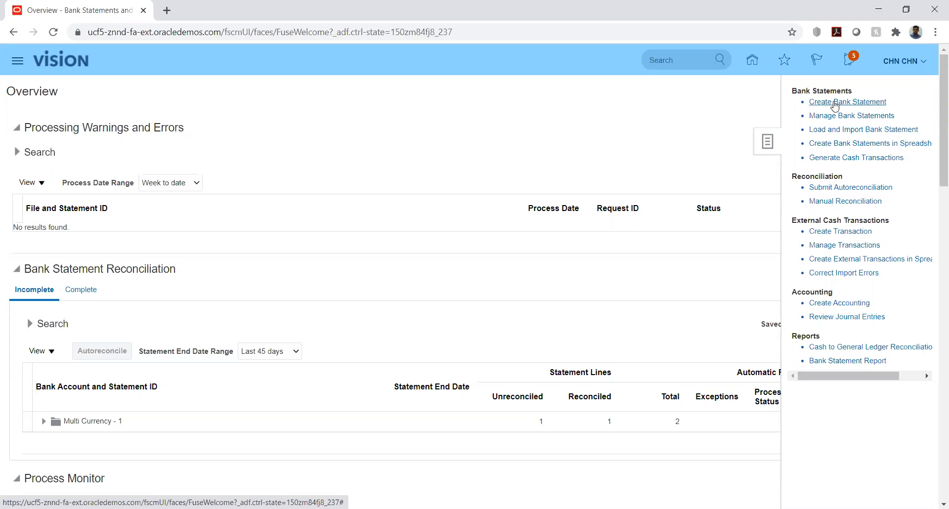
click(834, 104)
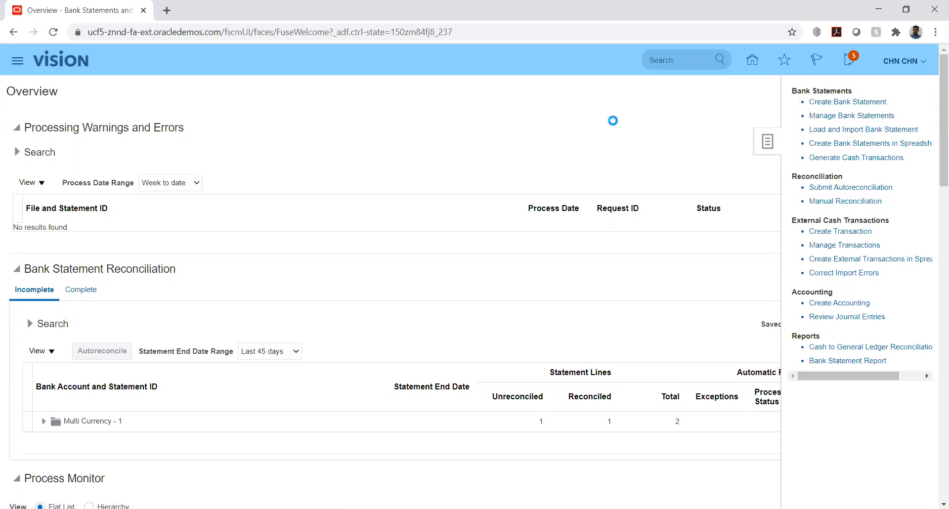
click(207, 129)
text(hw)
key(Tab)
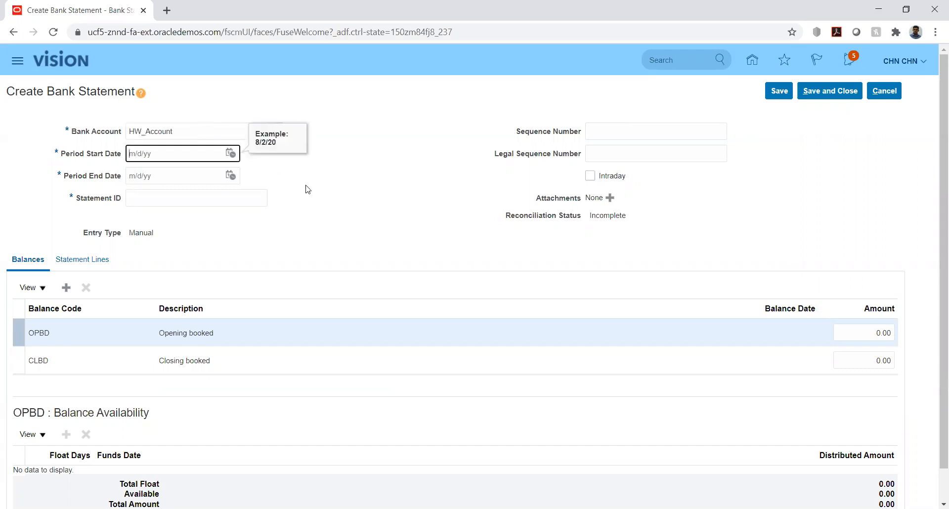
Set the statement period from 8/1/20 to 8/31/20 and the statement ID to 3412
click(230, 153)
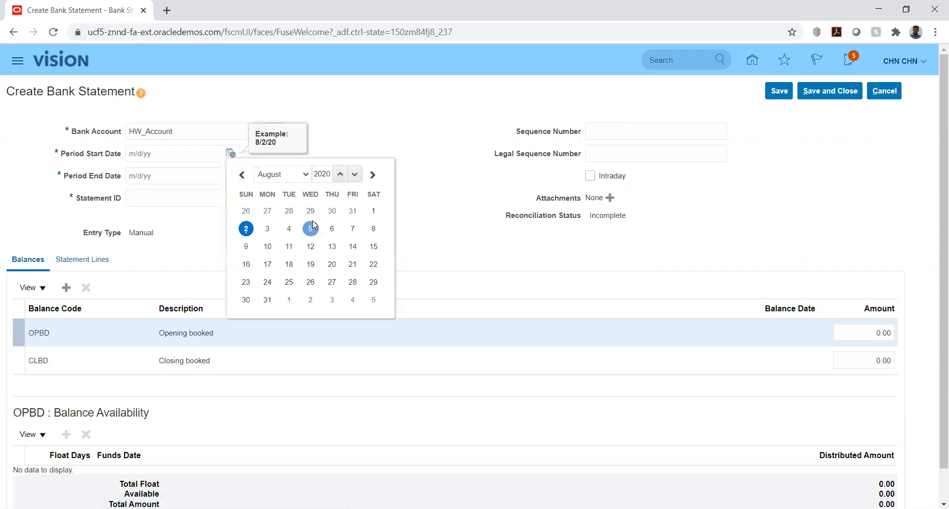
click(374, 212)
click(235, 176)
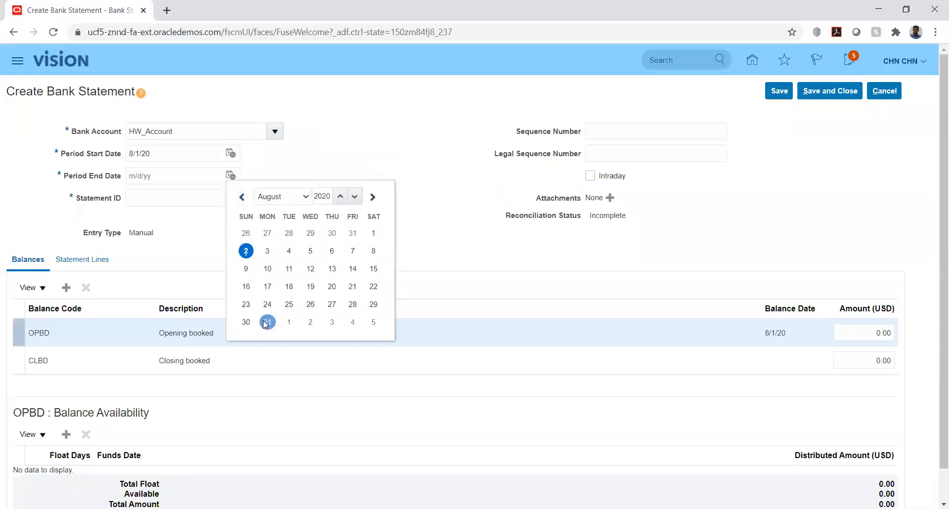
click(267, 322)
click(229, 197)
text(3412)
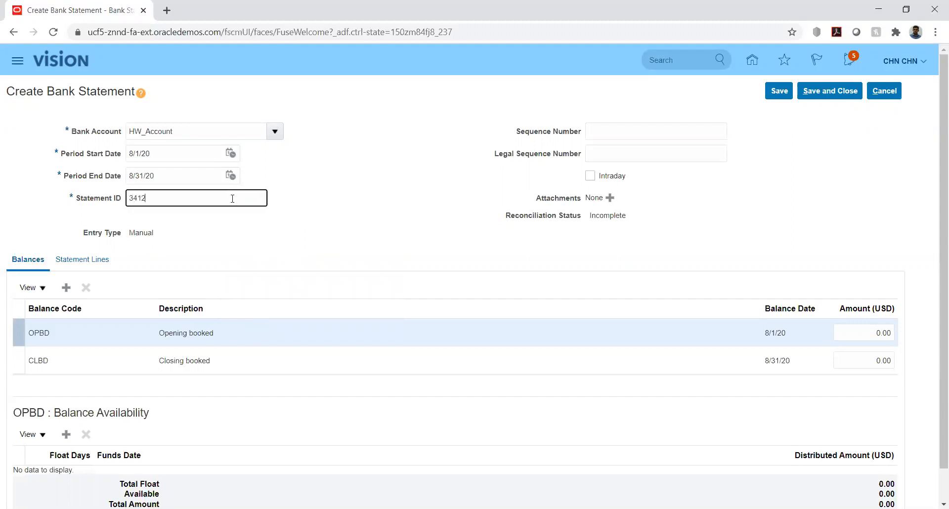
click(439, 182)
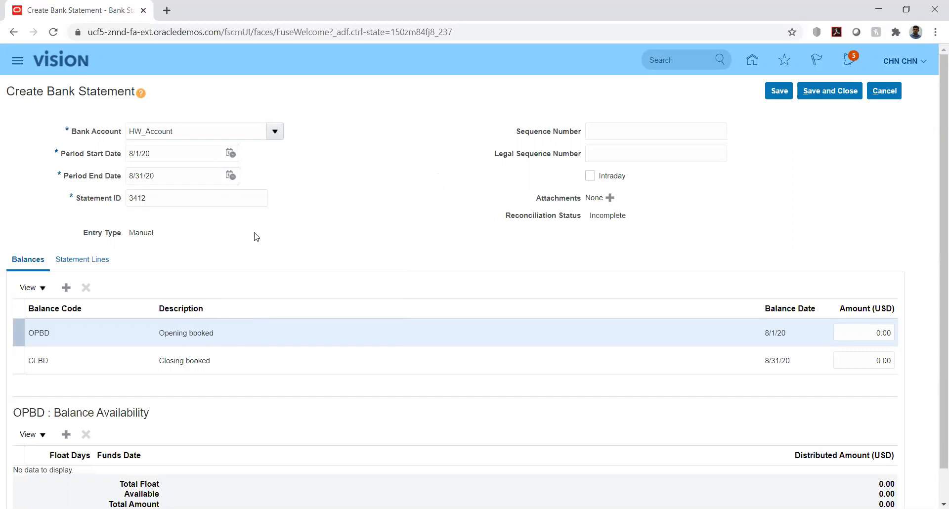
scroll(327, 216, down, 1)
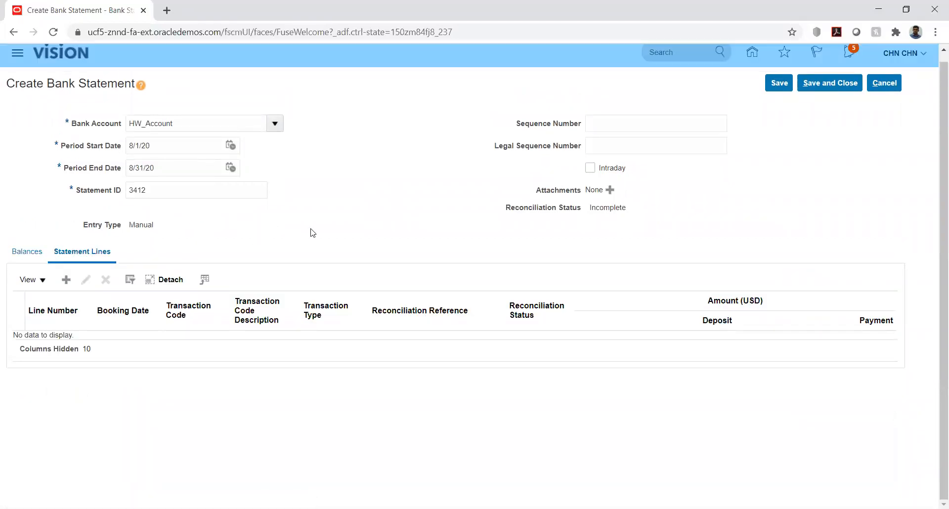
Add a new statement line with booking and value dates of 8/2/20
click(66, 281)
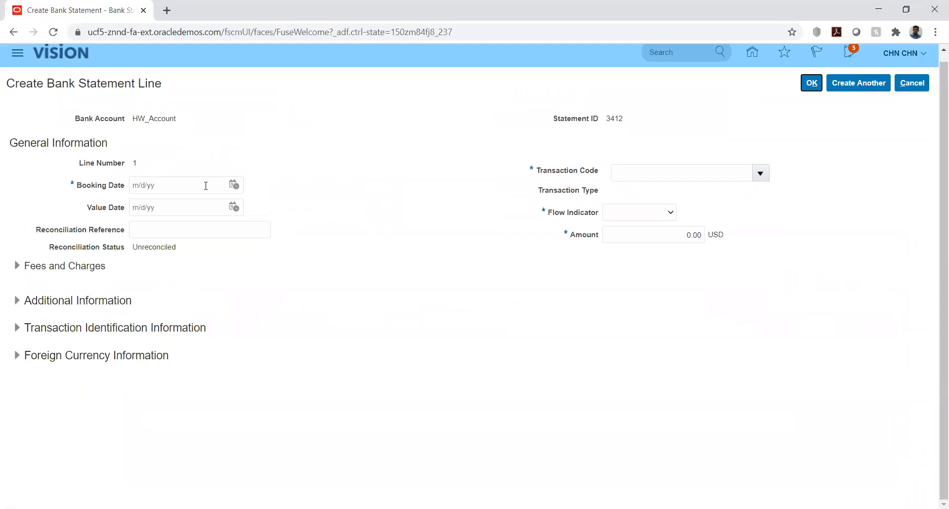
click(234, 186)
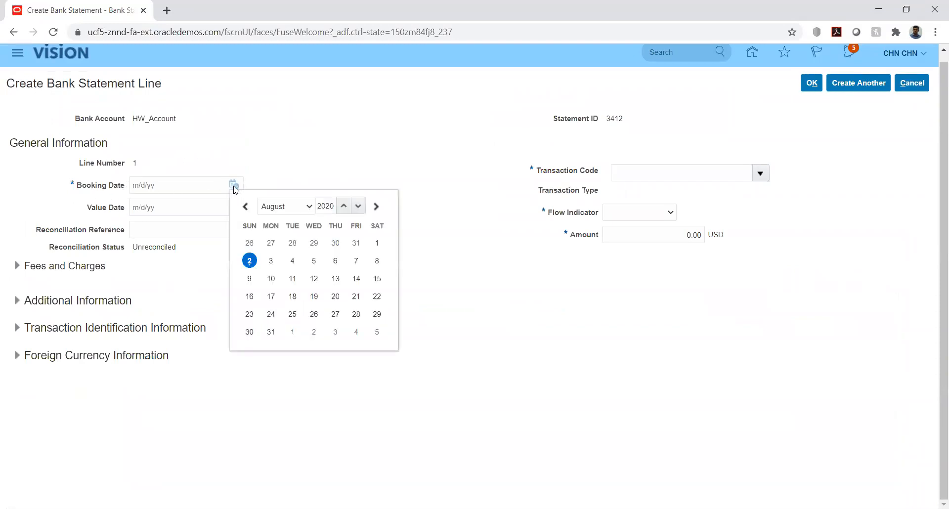
click(249, 260)
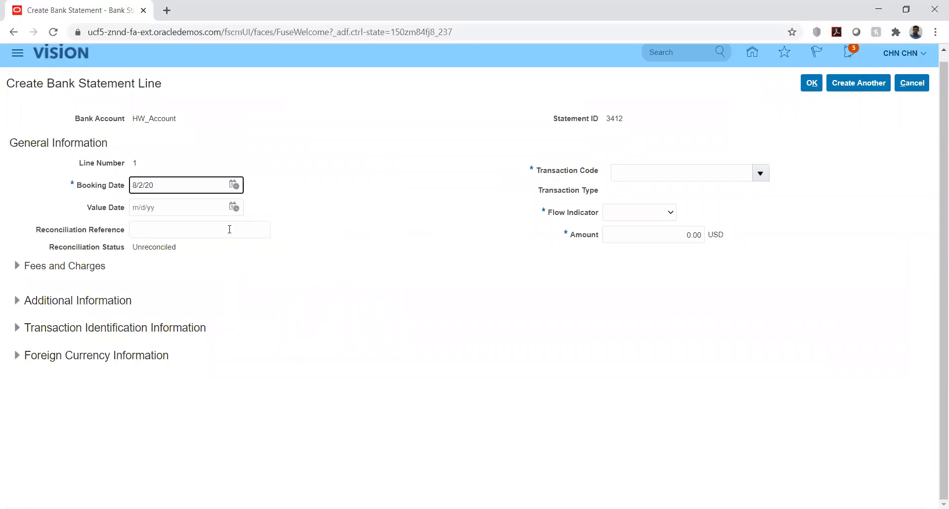
click(235, 207)
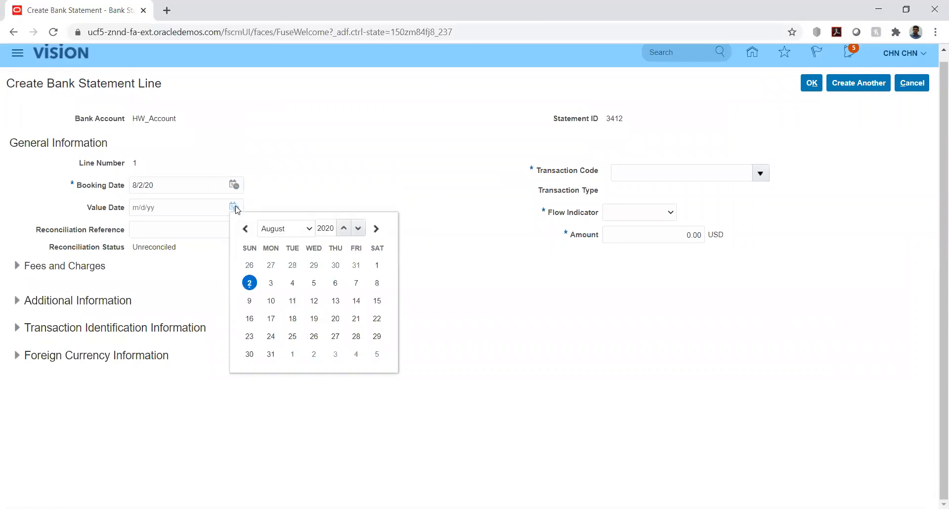
click(249, 283)
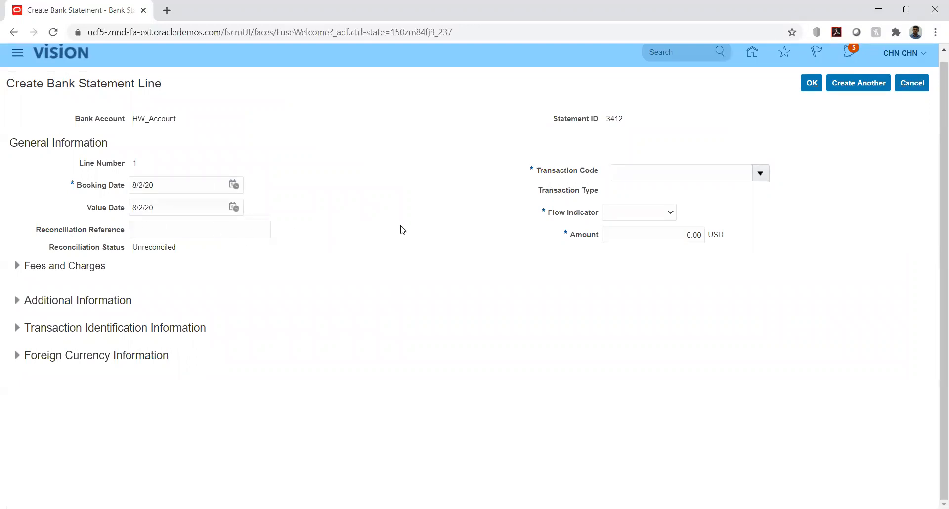
Give the line transaction code 01, a Debit flow indicator and amount 2,500.00
click(760, 176)
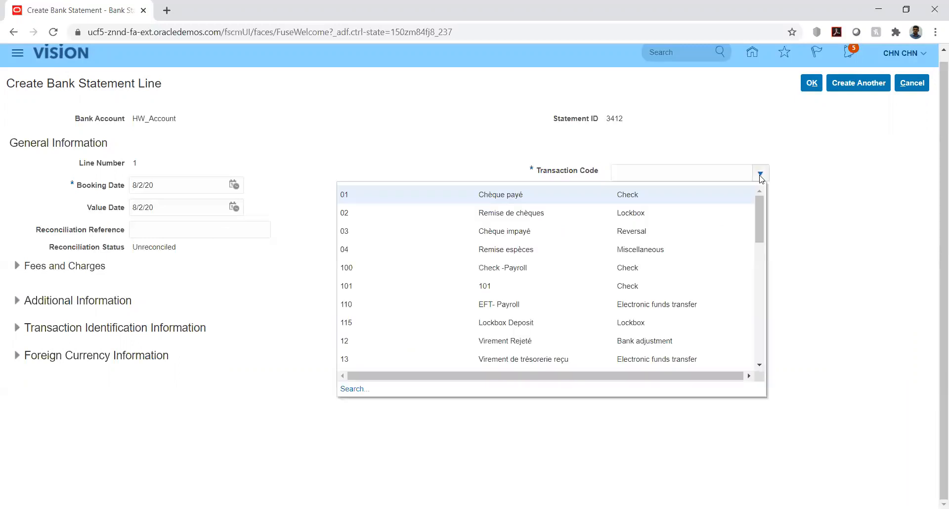
click(559, 199)
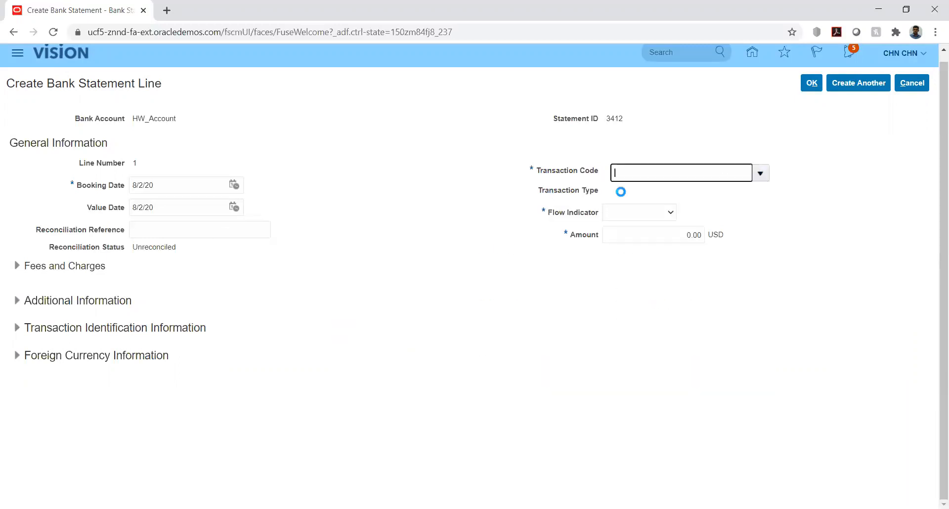
click(669, 214)
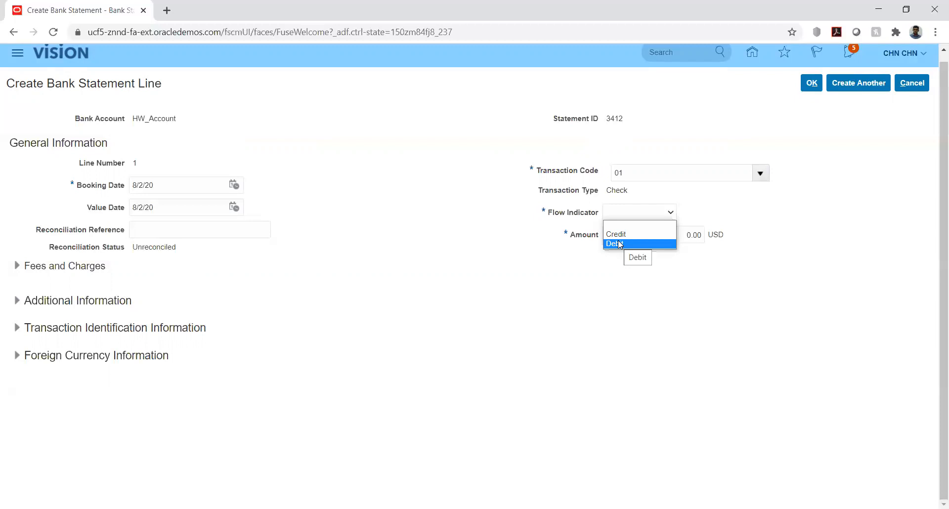
click(619, 243)
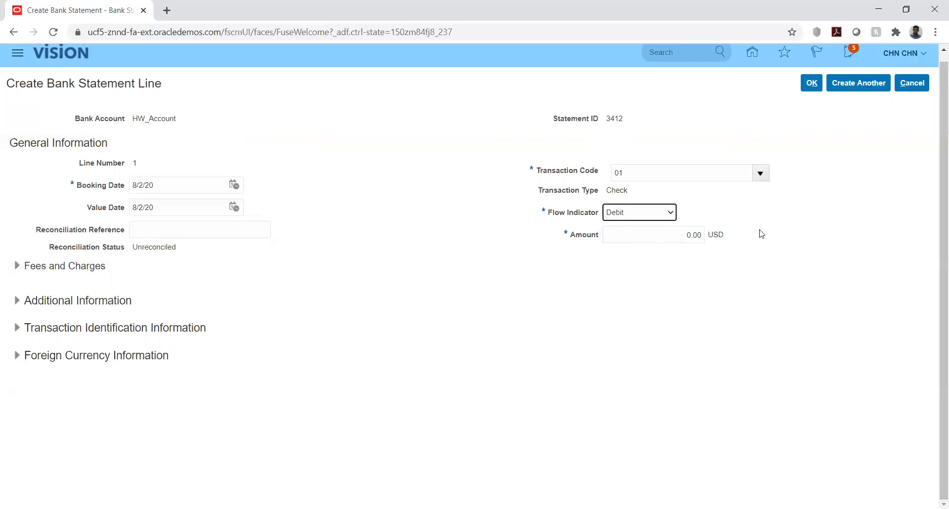
click(666, 233)
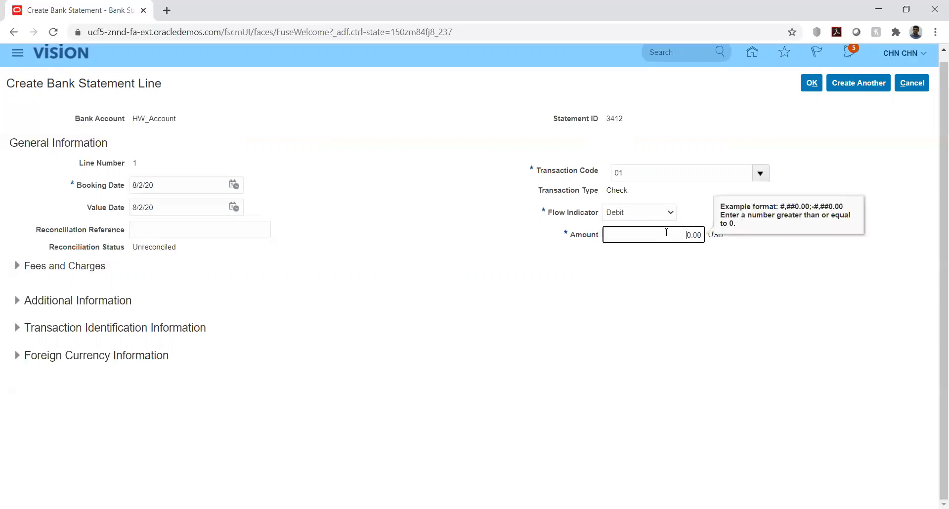
text(250)
click(710, 280)
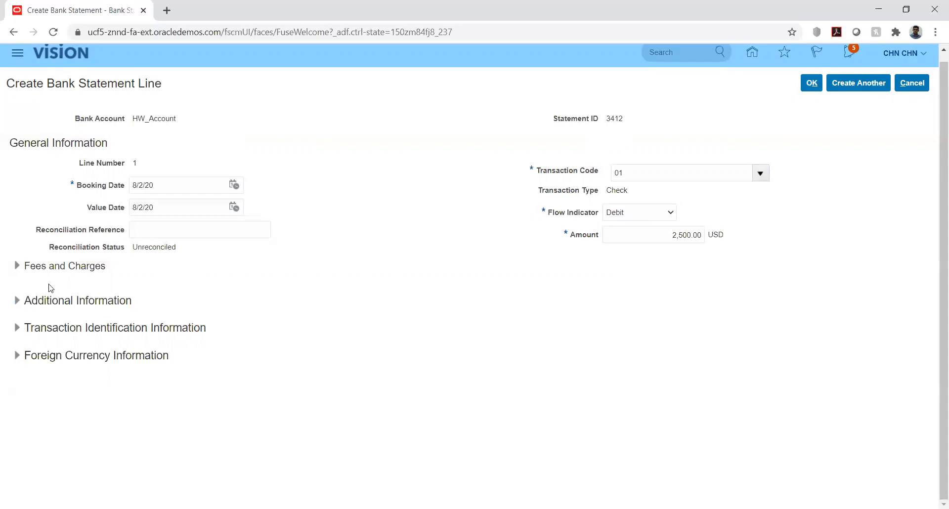
Check the line's fees and charges, then accept line 1 into statement 3412
click(18, 269)
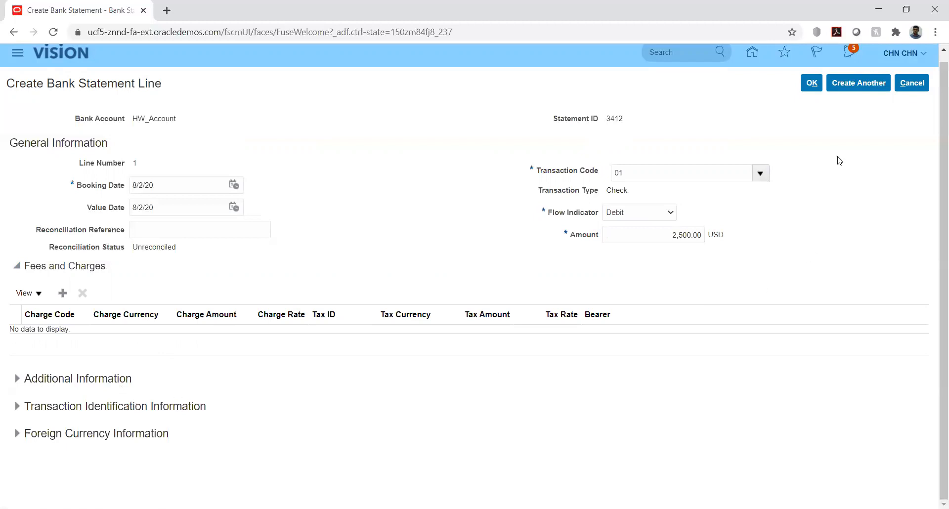
click(812, 83)
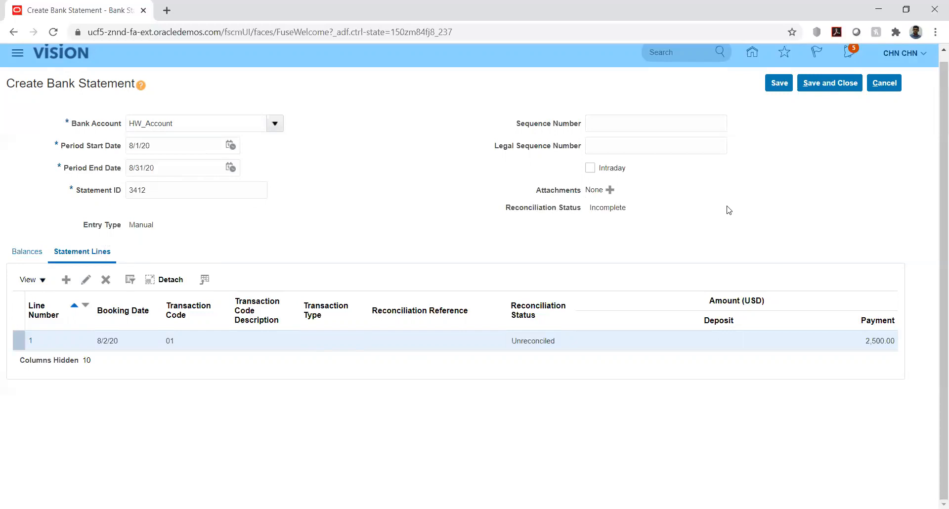
Save statement 3412, dismissing the balance mismatch warning and the save confirmation
scroll(779, 151, up, 1)
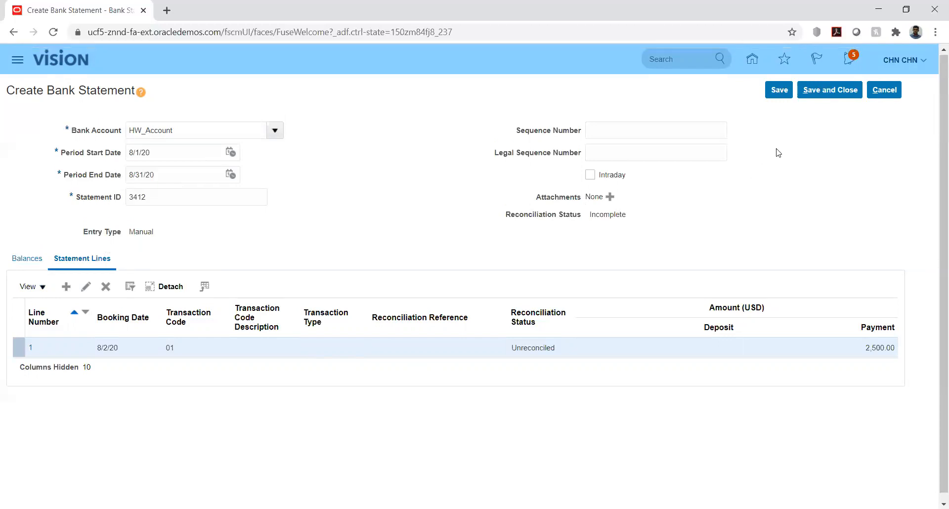
click(775, 91)
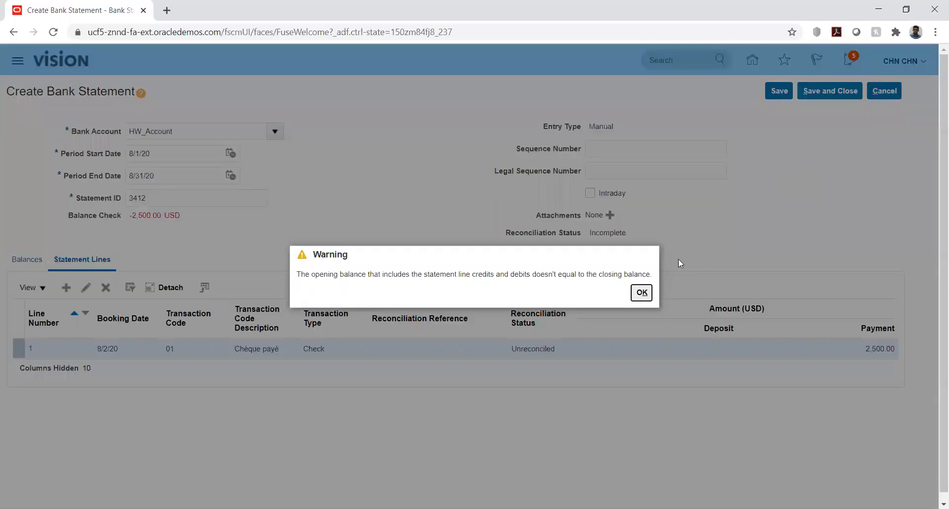
key(Return)
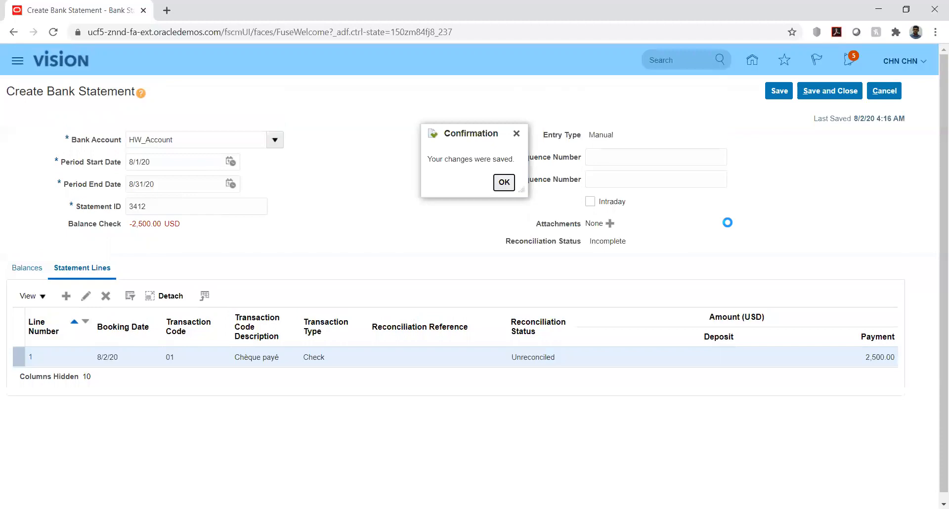
click(503, 186)
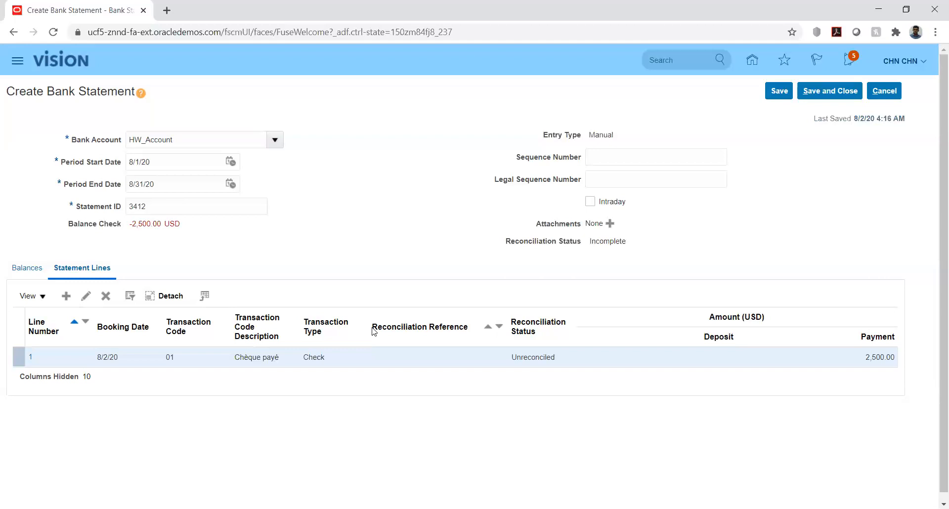
Save statement 3412 past the balance warning, then save and close it
click(778, 92)
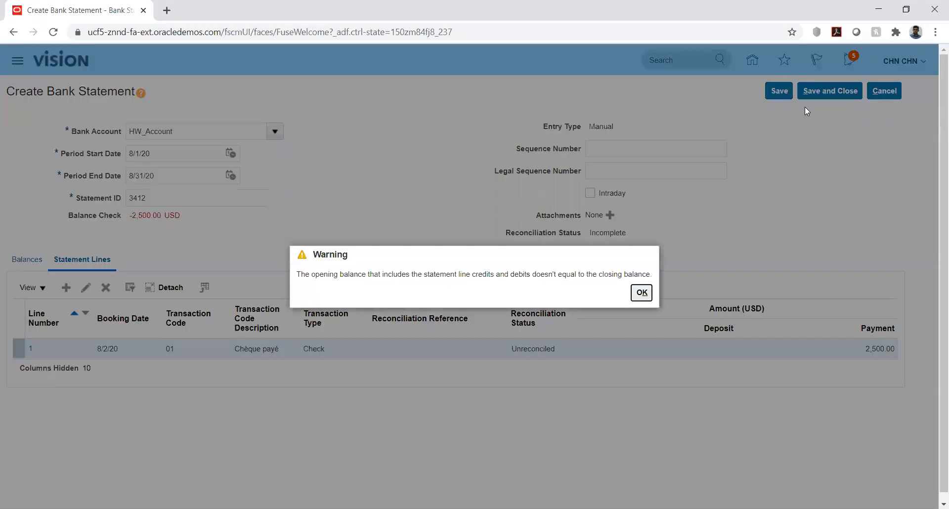
click(641, 292)
click(505, 182)
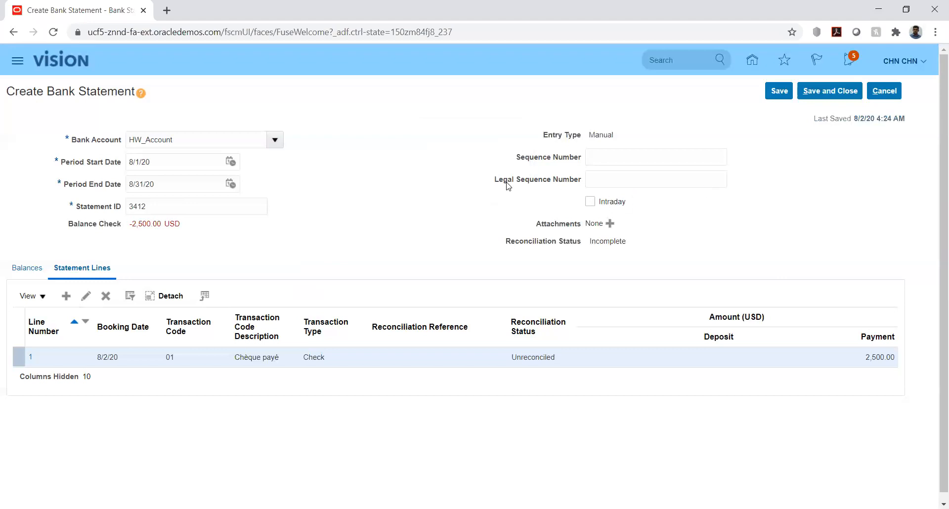
click(813, 91)
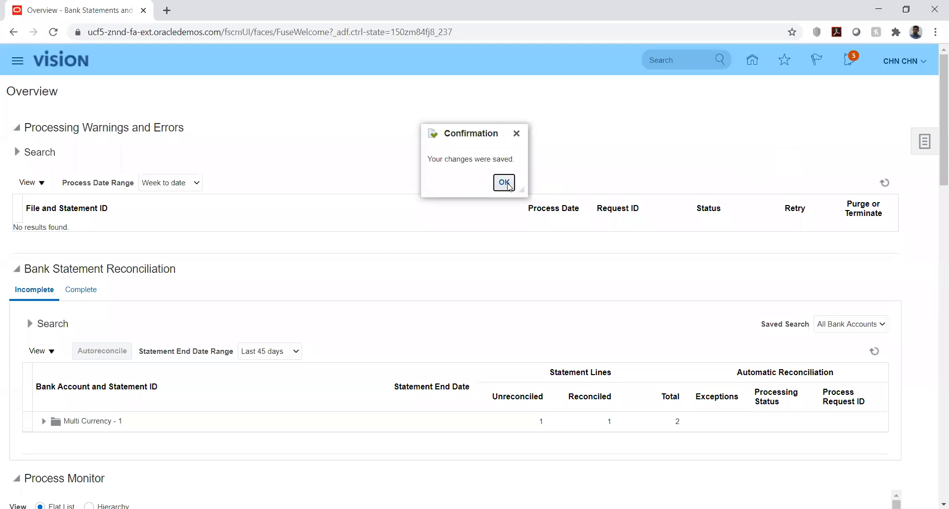
click(506, 184)
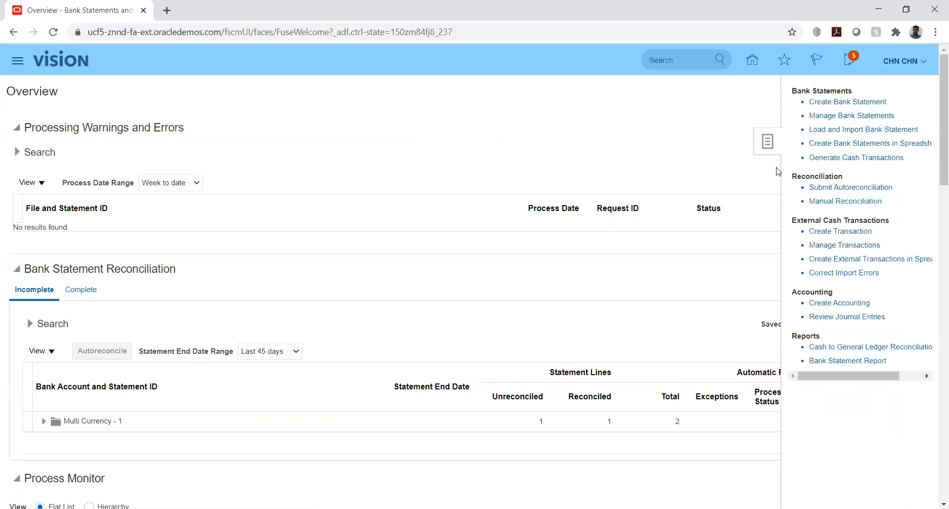
Search Manual Reconciliation for HW_Account to list its unreconciled statement lines and receipts 122 and 144
click(837, 201)
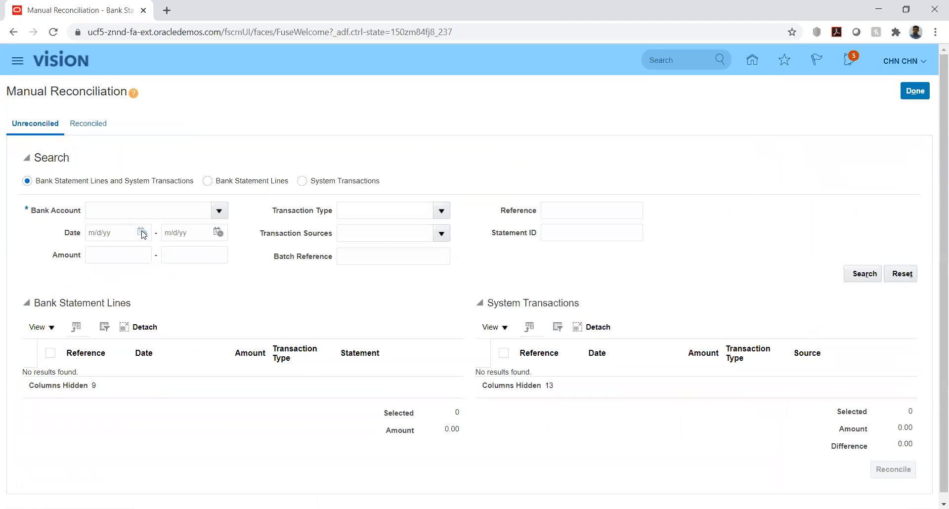
click(136, 208)
text(hw)
key(Tab)
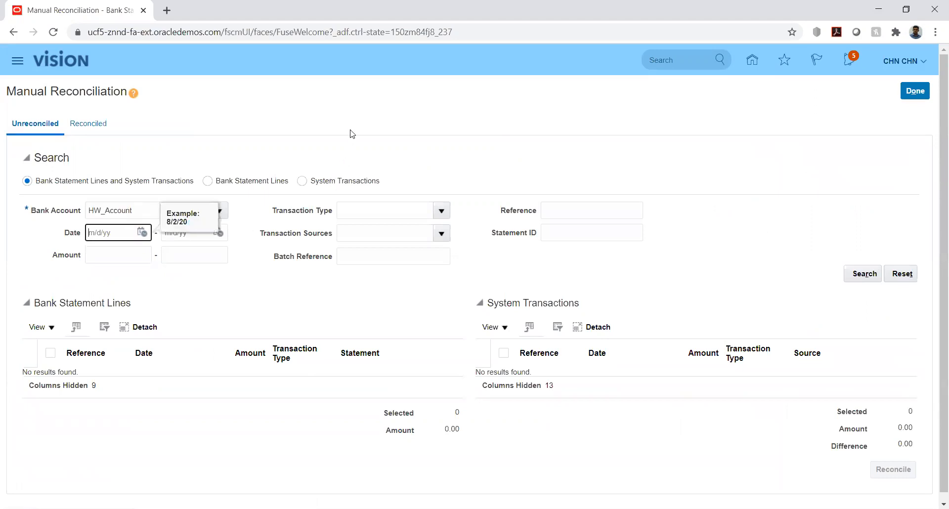
click(862, 275)
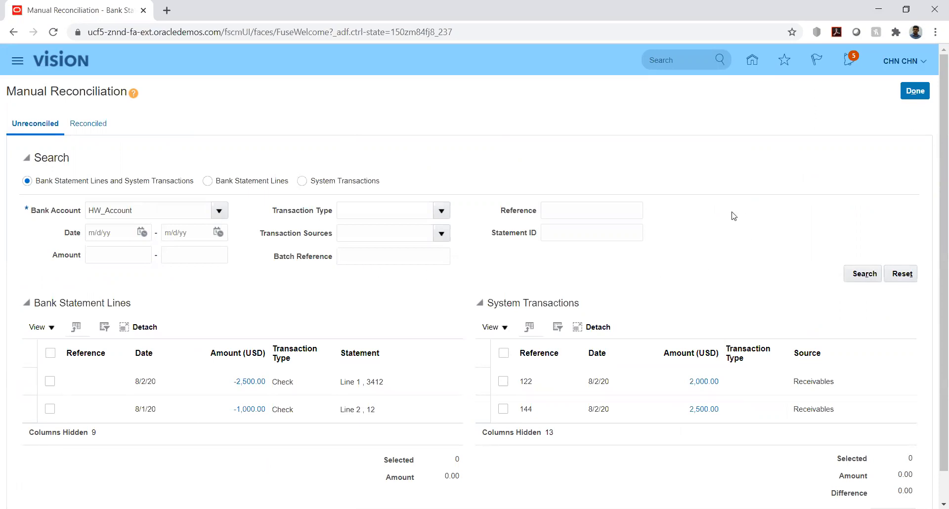
scroll(712, 165, down, 1)
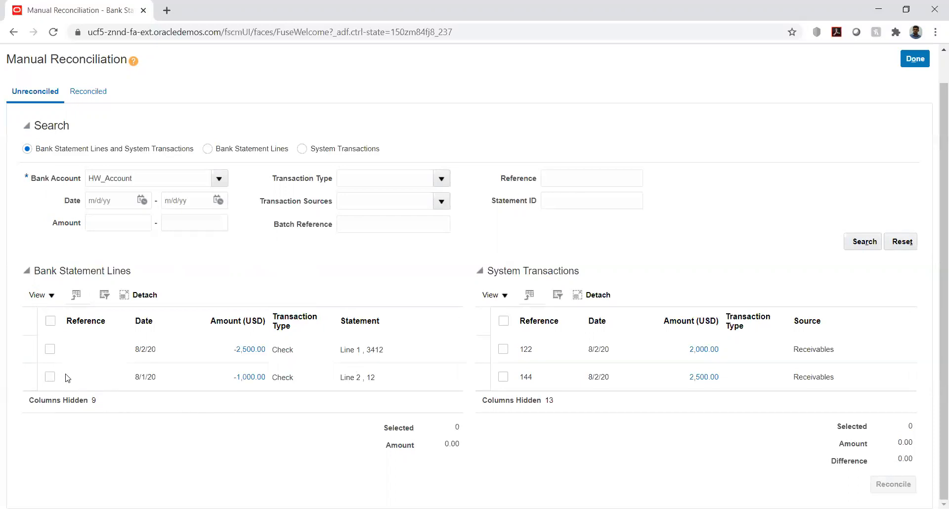
Select, then deselect, the -2,500.00 line and transaction 144, and exit with Done
click(49, 352)
click(503, 377)
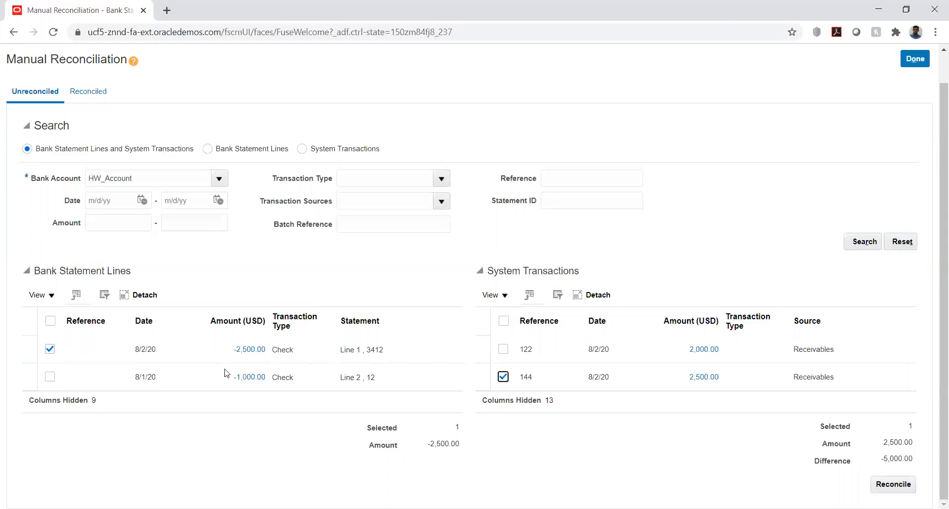
click(50, 349)
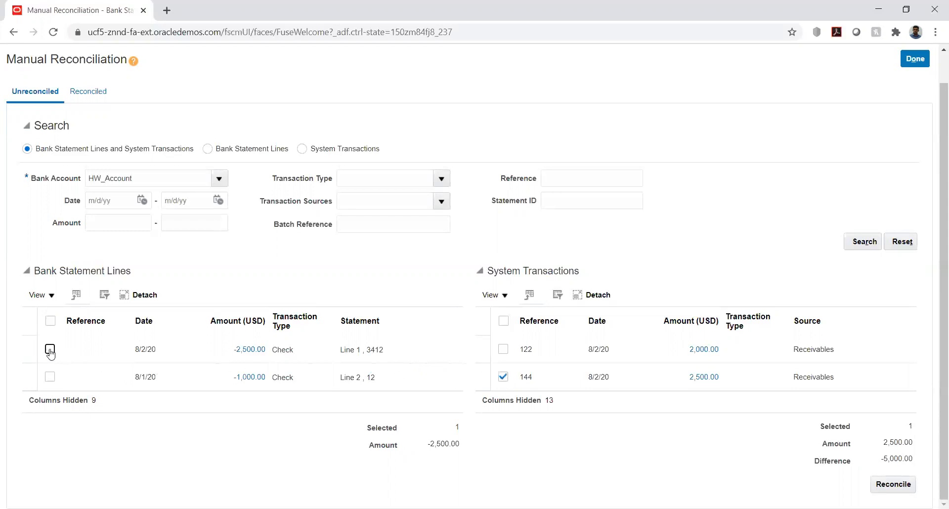
click(502, 377)
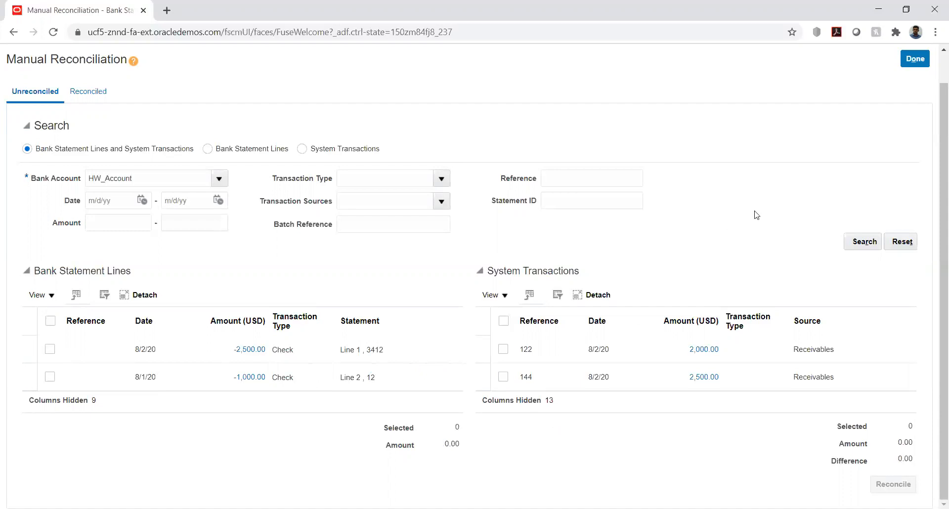
scroll(791, 192, up, 1)
click(913, 91)
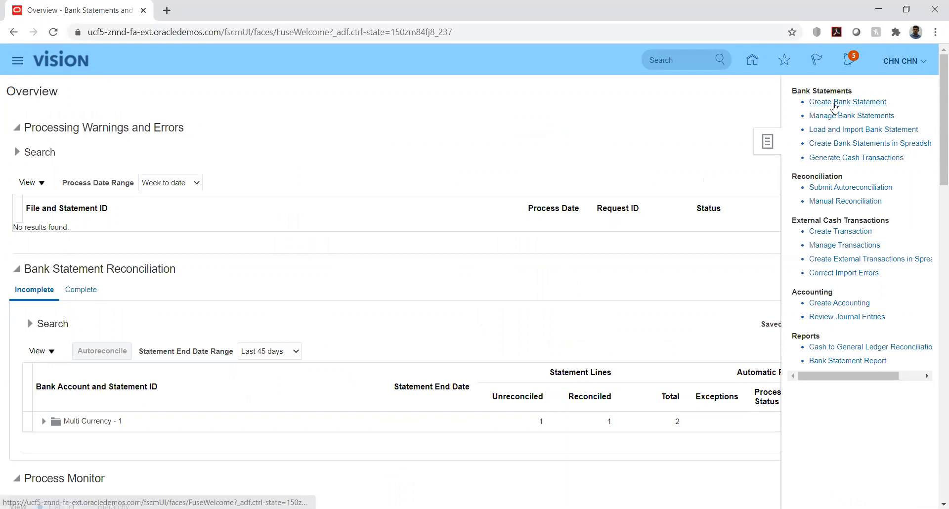
In Manage Bank Statements, set the bank account search filter to HW_Account
click(843, 116)
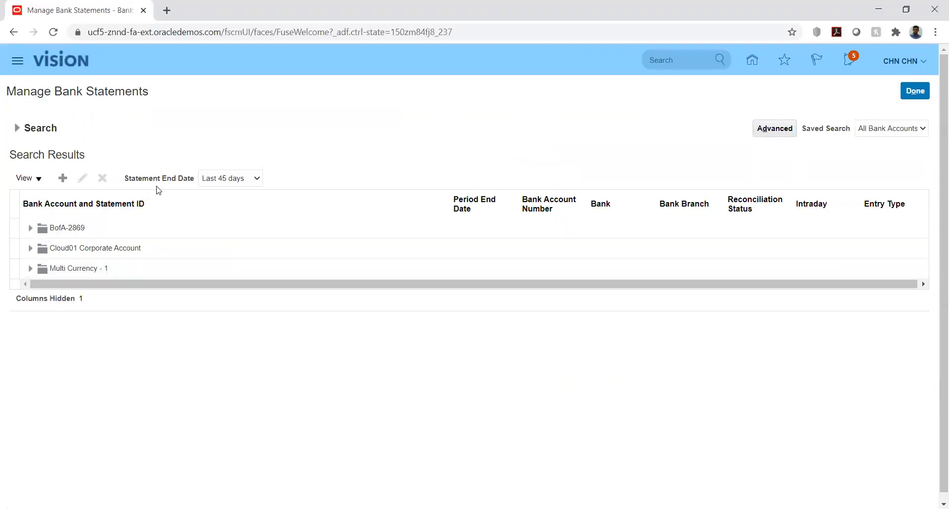
click(16, 129)
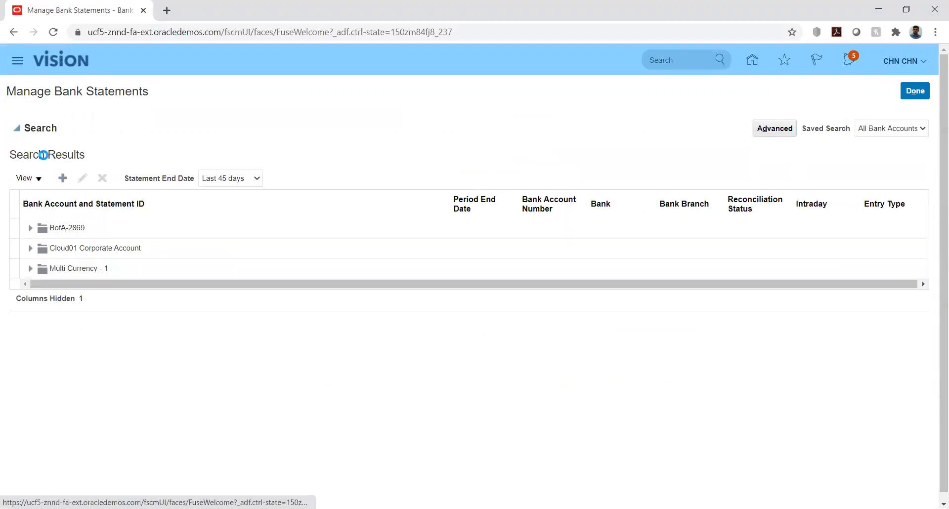
click(215, 152)
text(hw)
key(Tab)
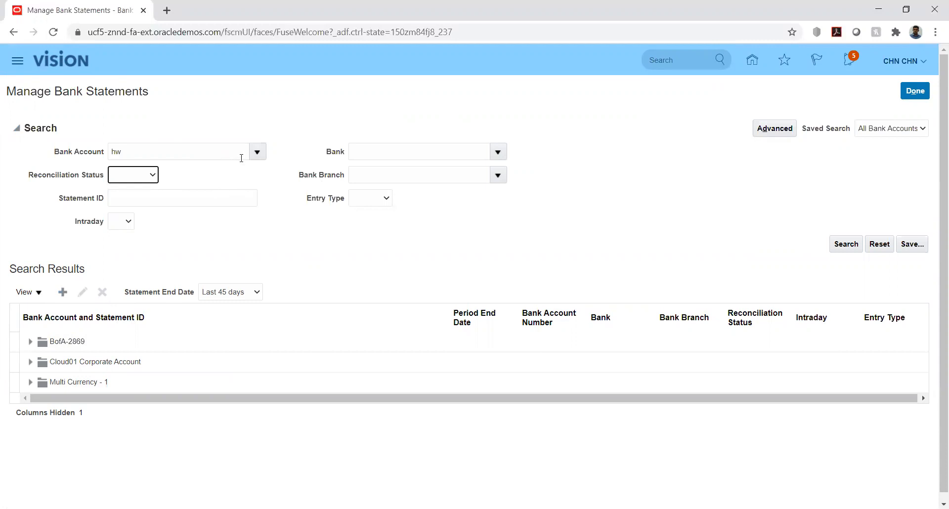
click(257, 153)
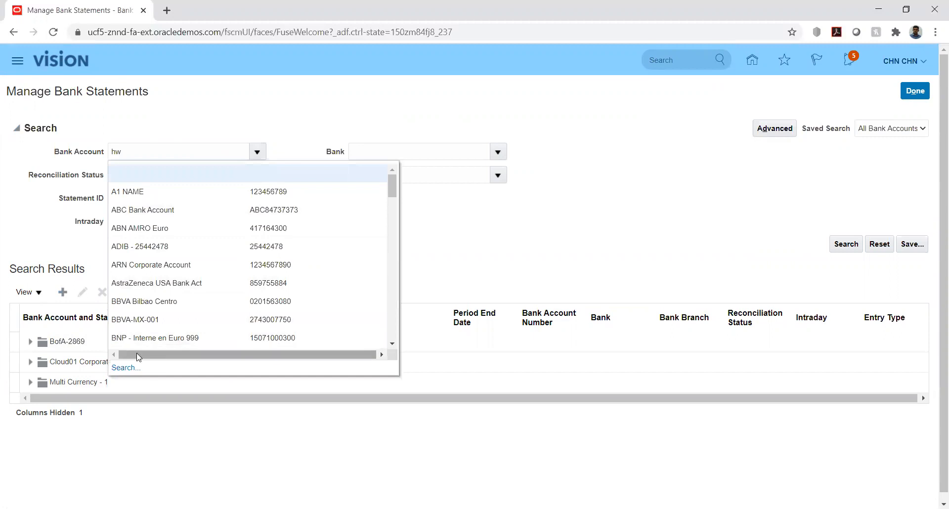
click(127, 367)
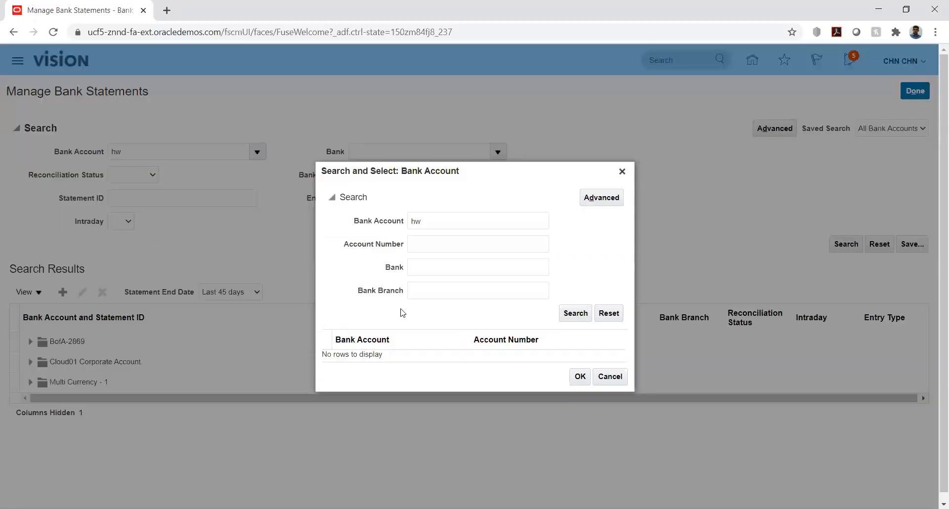
click(576, 314)
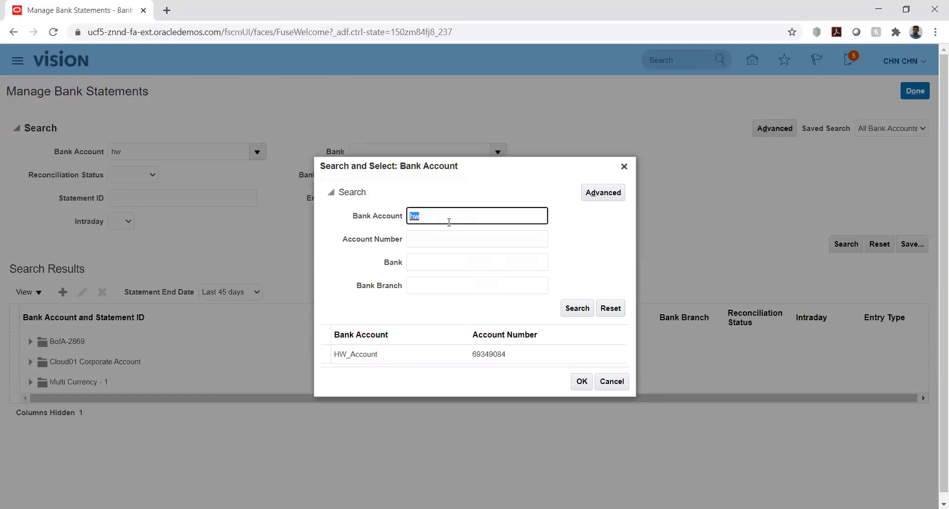
click(388, 355)
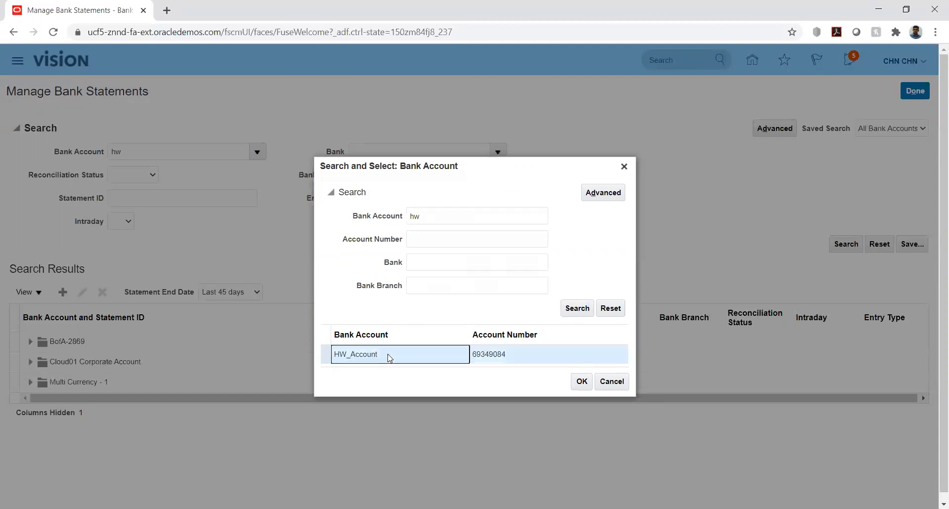
click(582, 381)
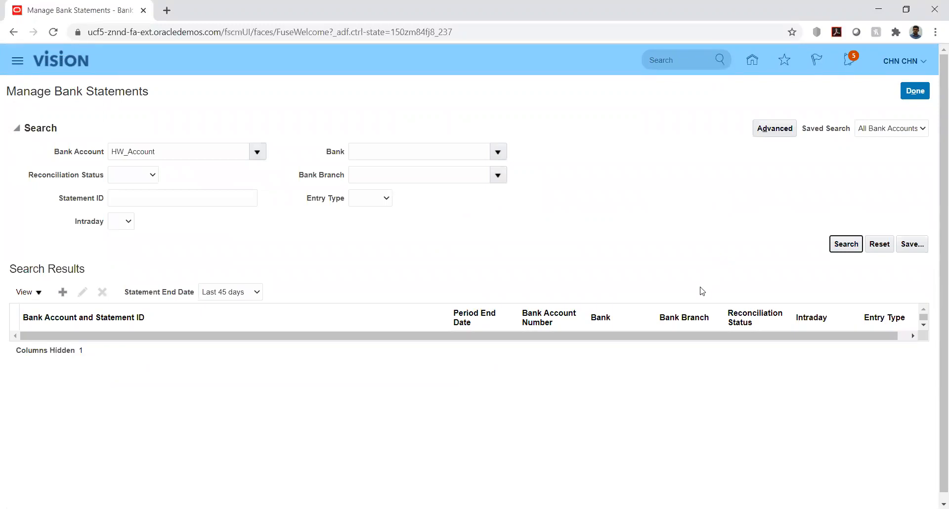
Search and find no statements for HW_Account, then start a new bank statement
click(923, 326)
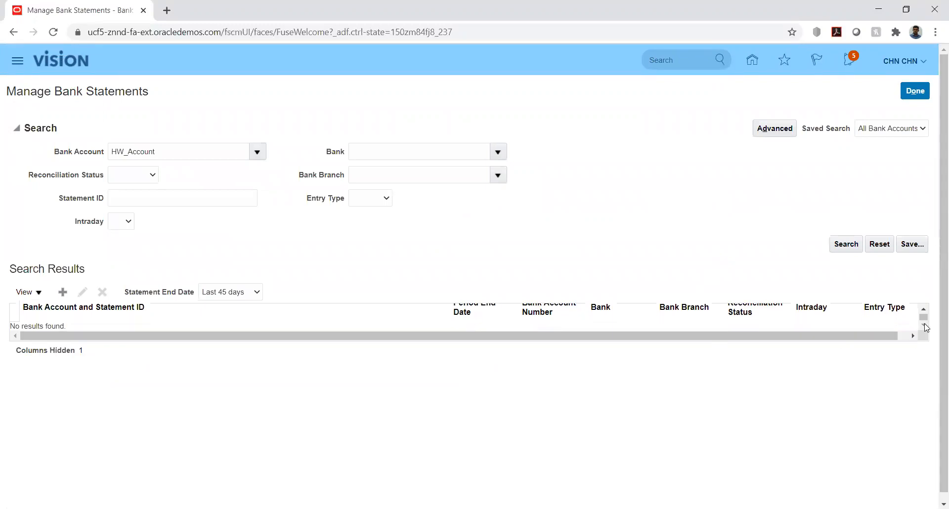
click(923, 309)
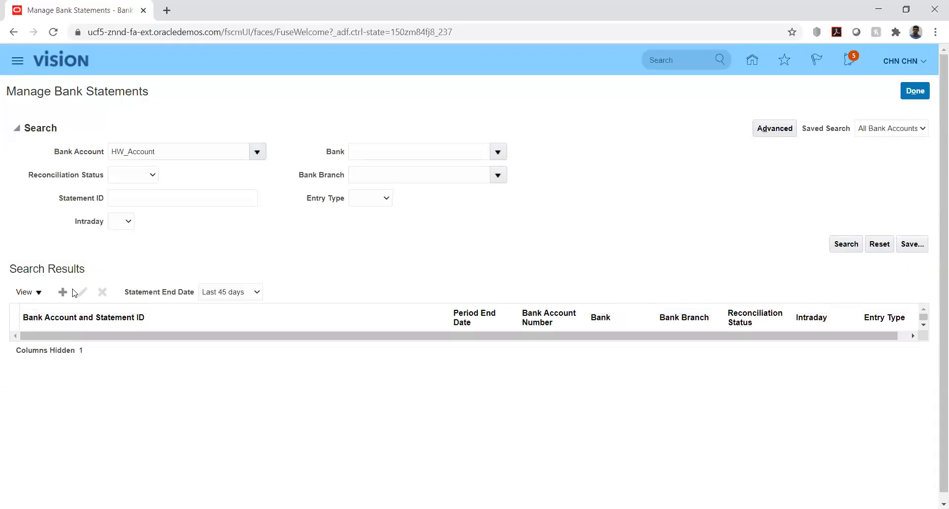
click(61, 295)
click(233, 138)
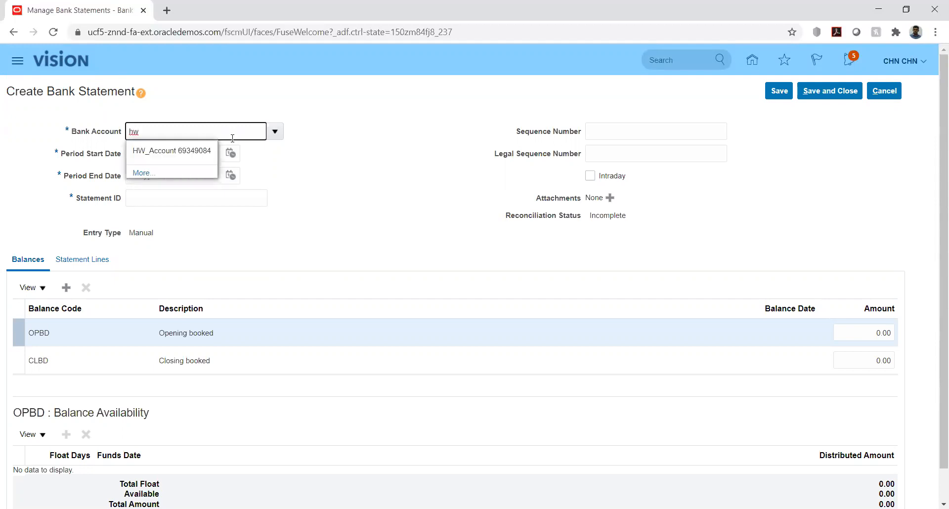
Set the new statement's bank account to HW_Account with period 8/1/20 to 8/31/20
click(166, 153)
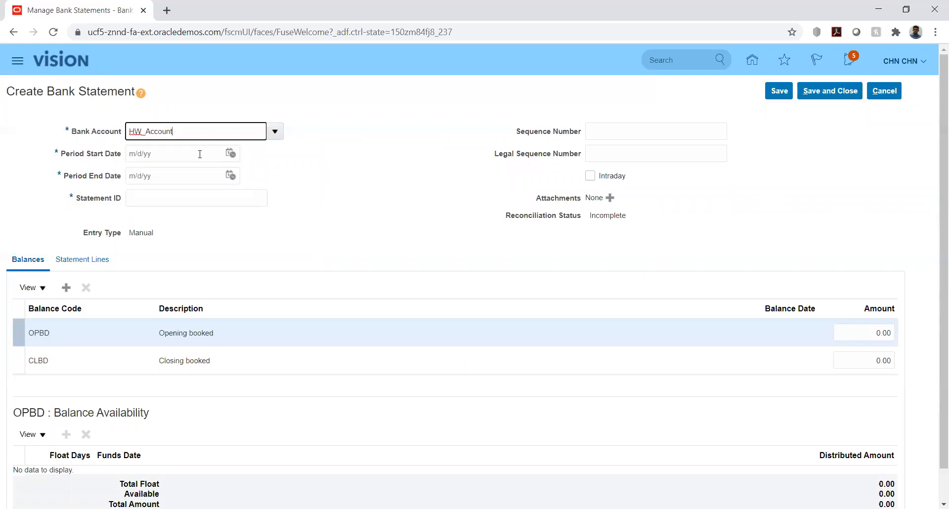
click(230, 155)
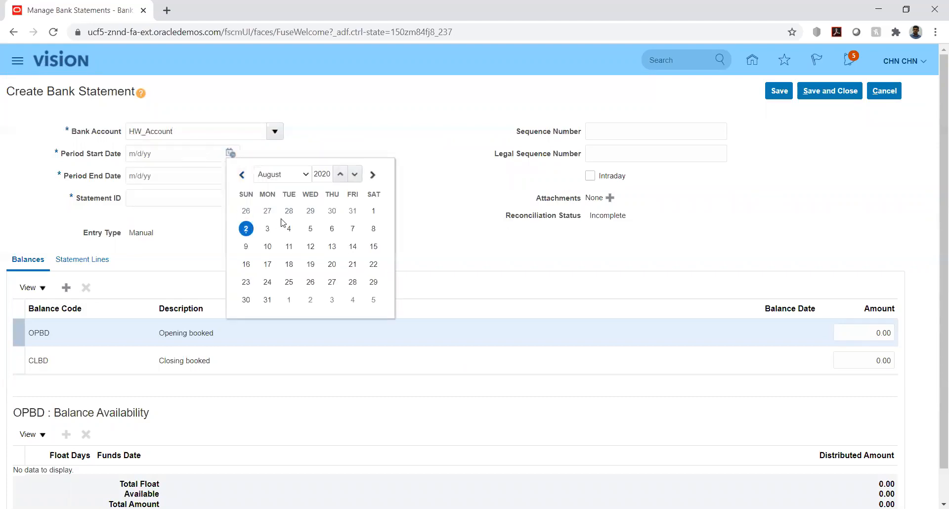
click(373, 212)
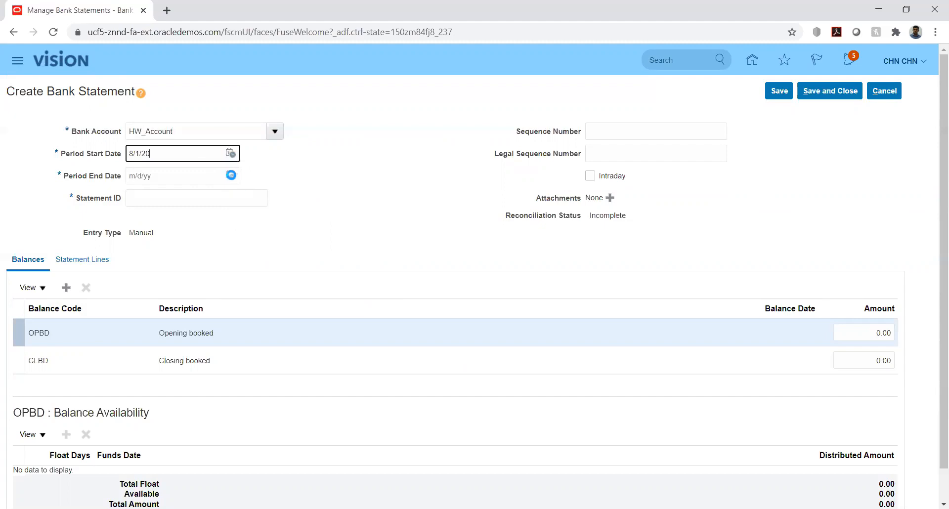
click(231, 175)
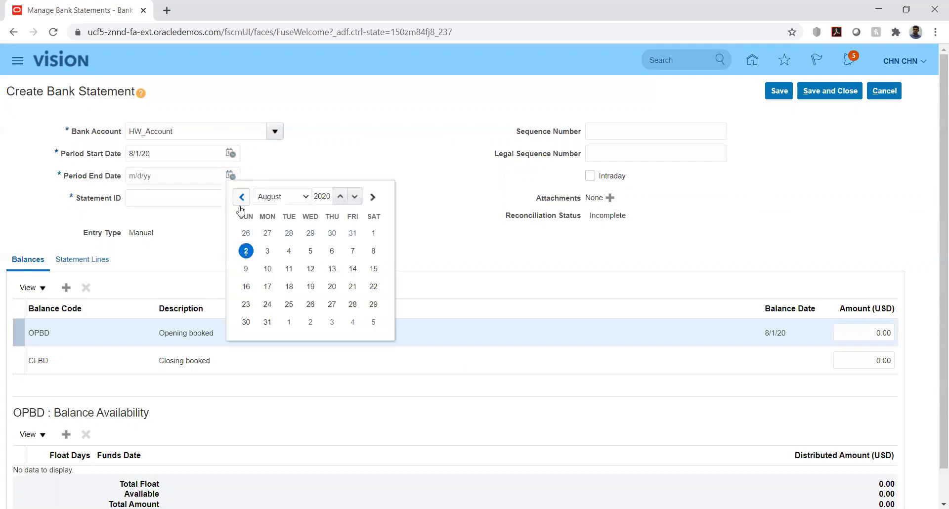
click(268, 323)
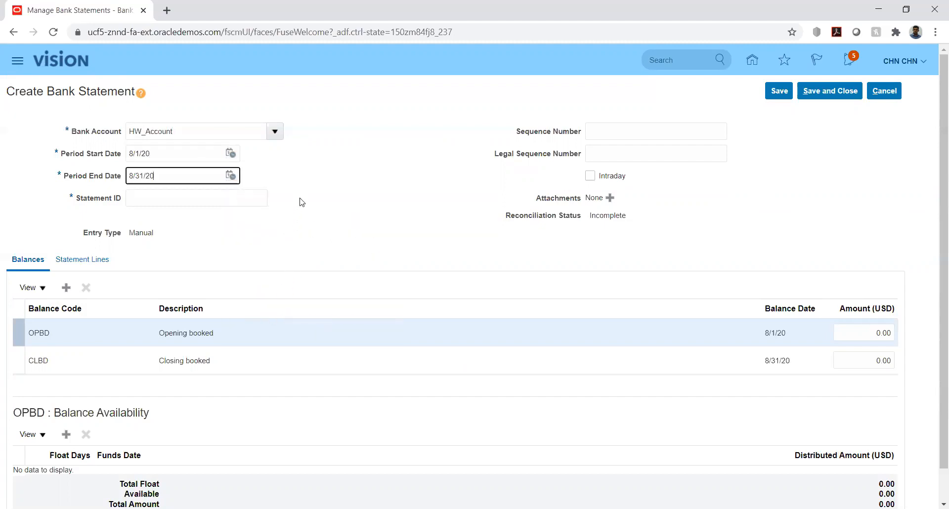
Enter statement ID 12 and move to the statement's lines
click(189, 196)
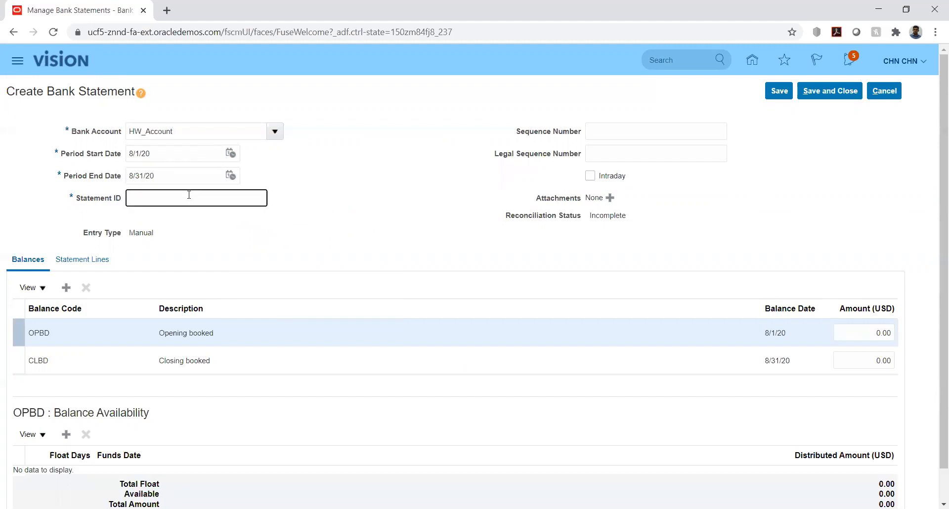
text(12)
click(398, 234)
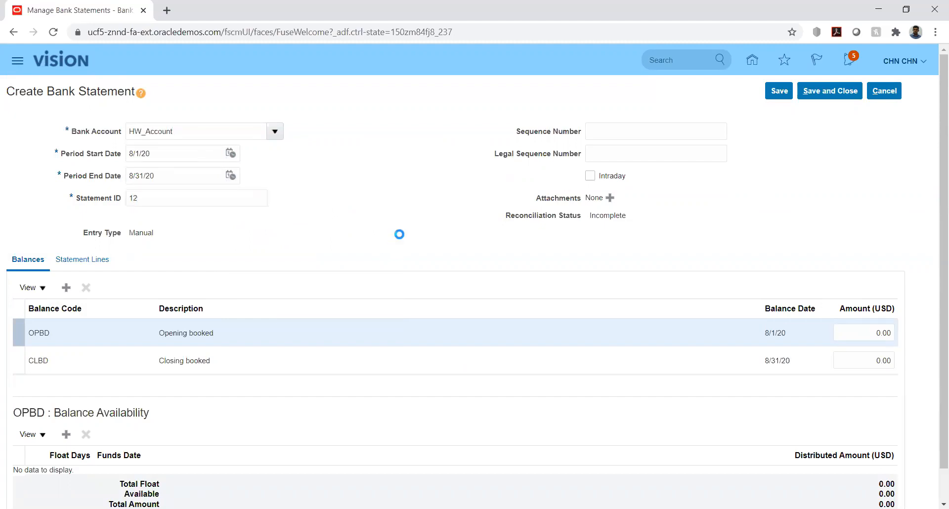
scroll(302, 215, down, 1)
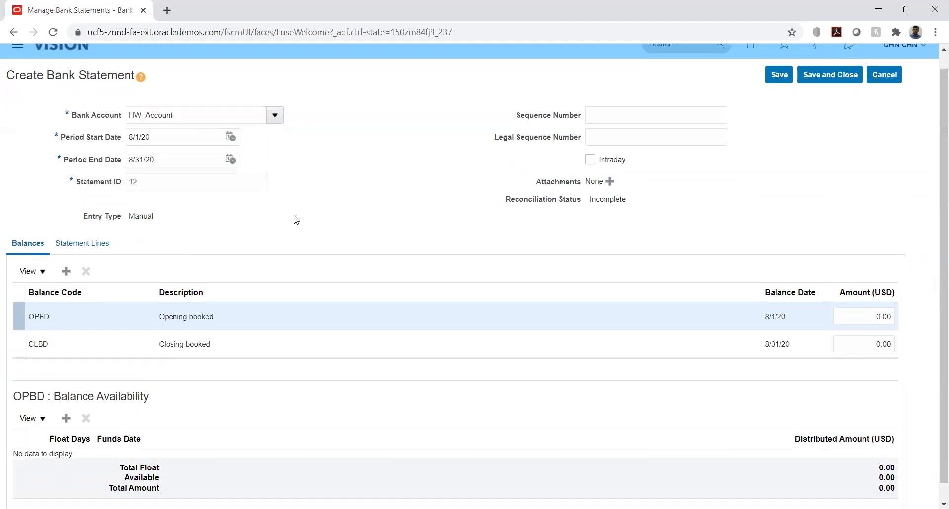
click(81, 225)
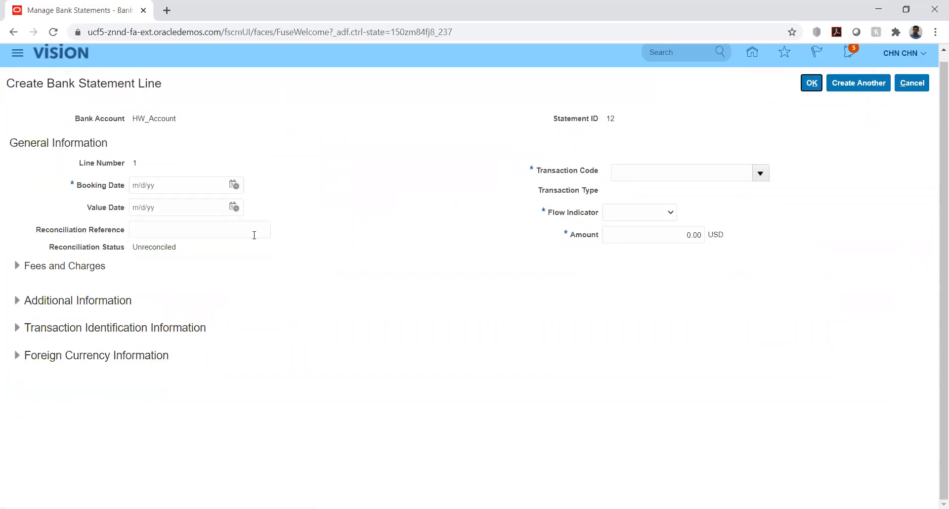
Set the line's booking and value dates to 8/2/20
click(234, 185)
click(250, 260)
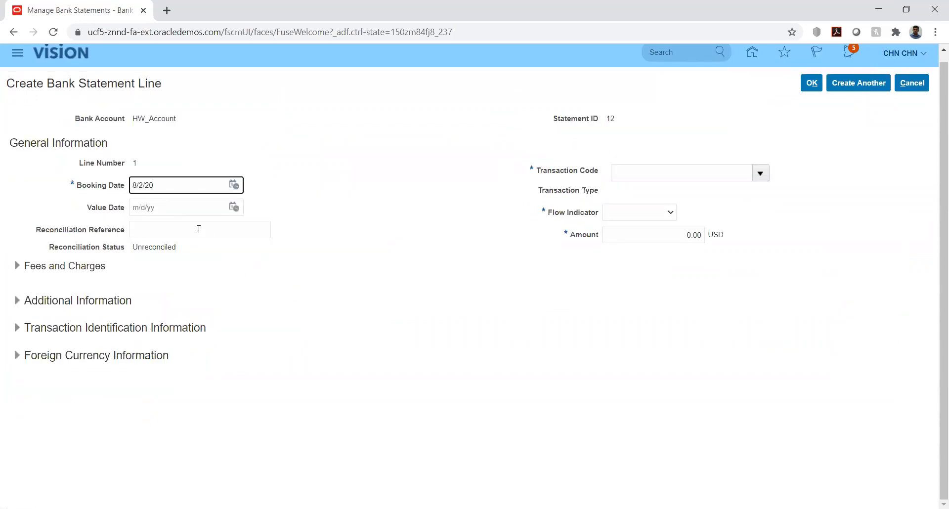
click(234, 207)
click(250, 279)
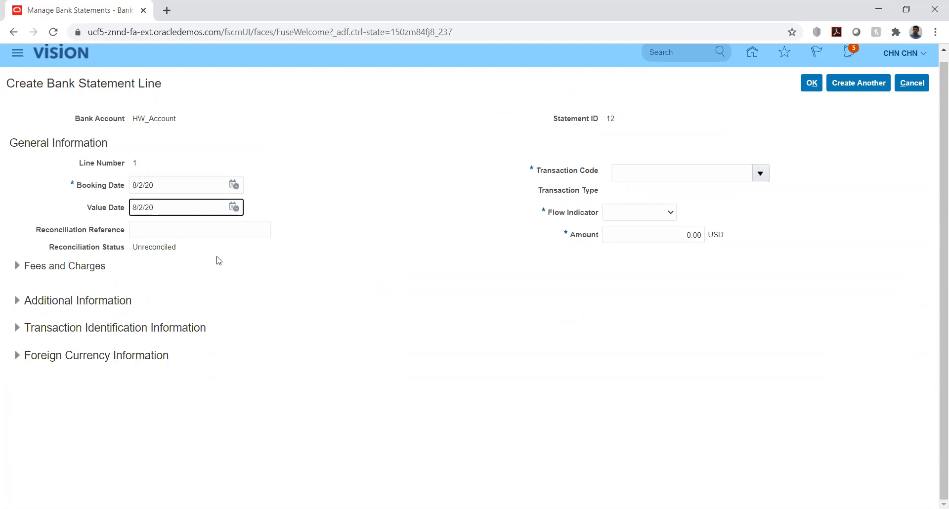
Make the line a transaction code 01 Debit of 2,500.00 and save it
click(761, 173)
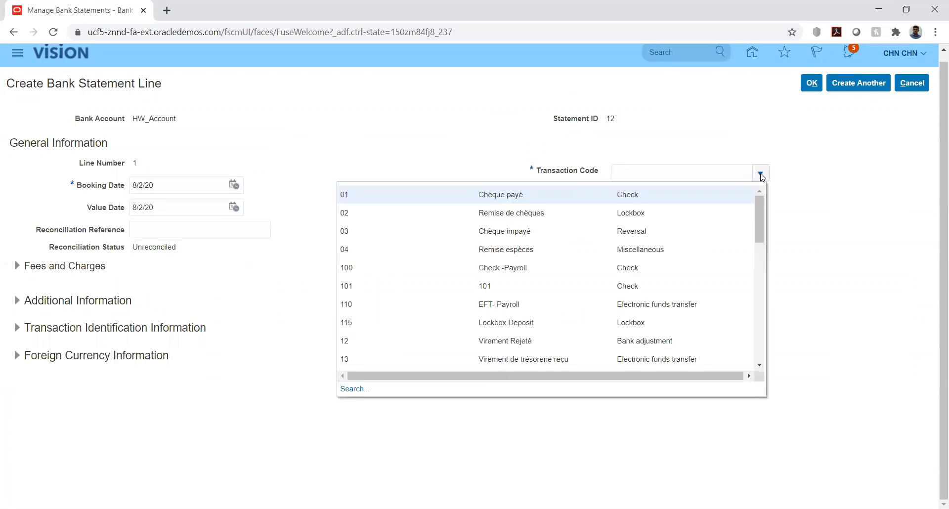
click(598, 195)
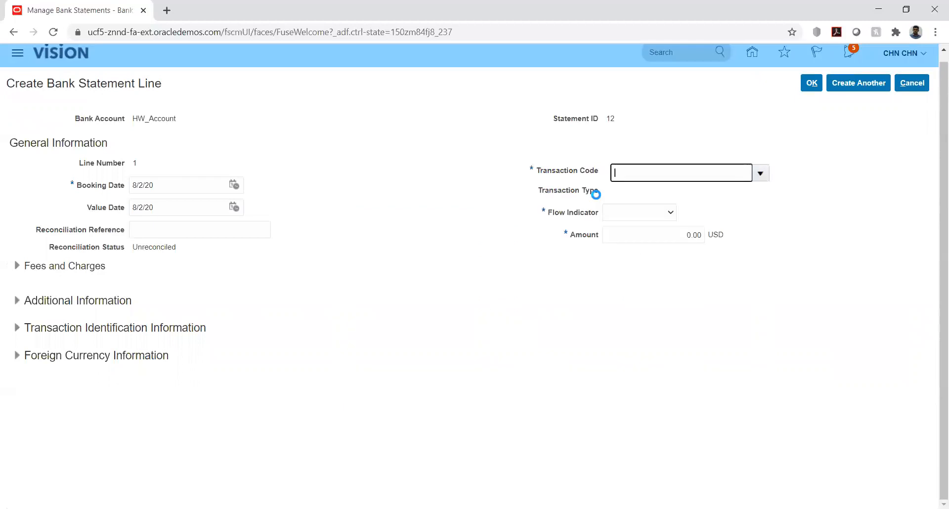
click(668, 214)
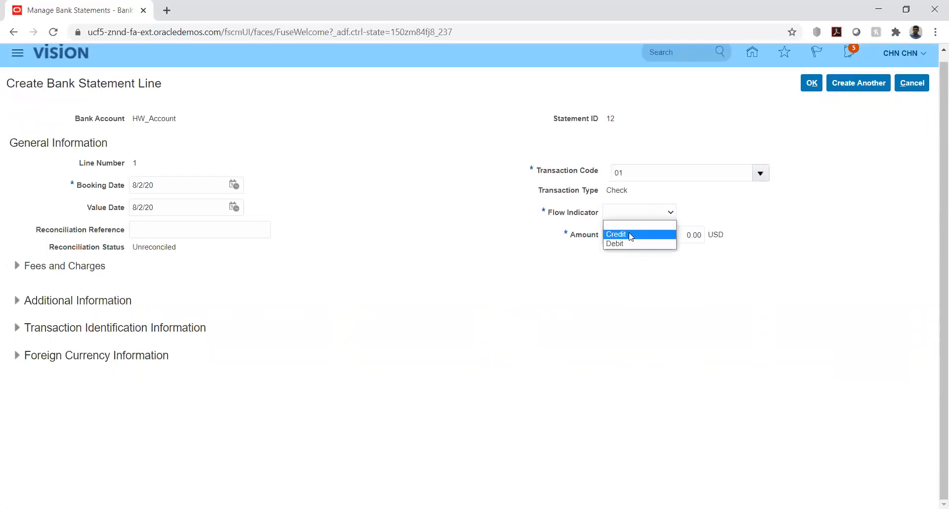
click(624, 244)
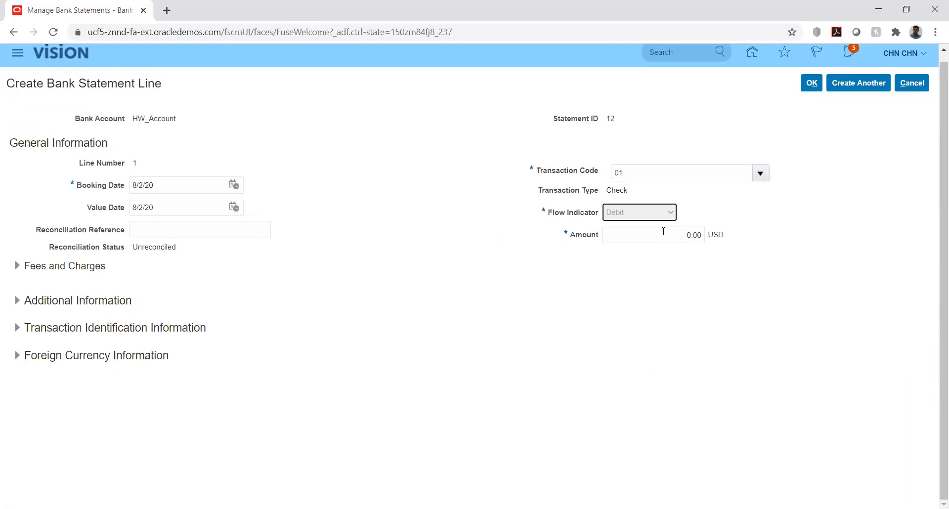
click(670, 235)
text(2500)
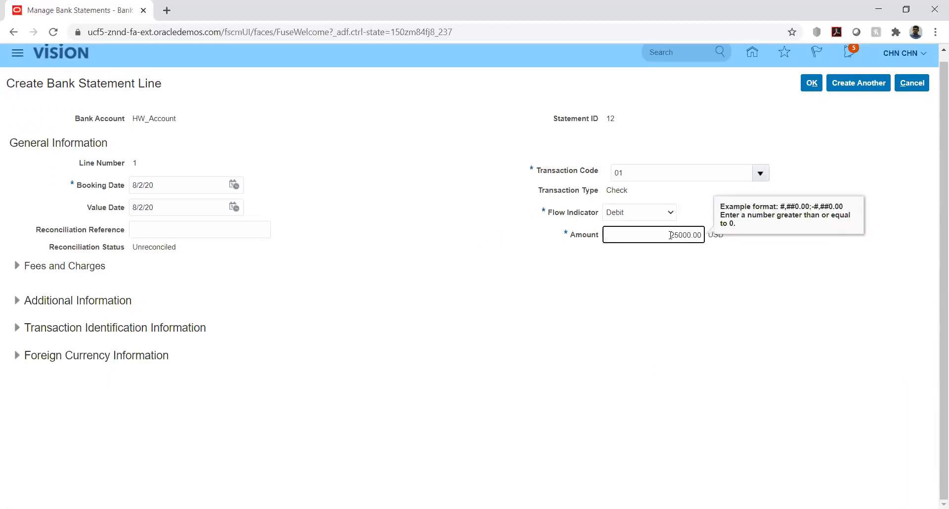
click(710, 301)
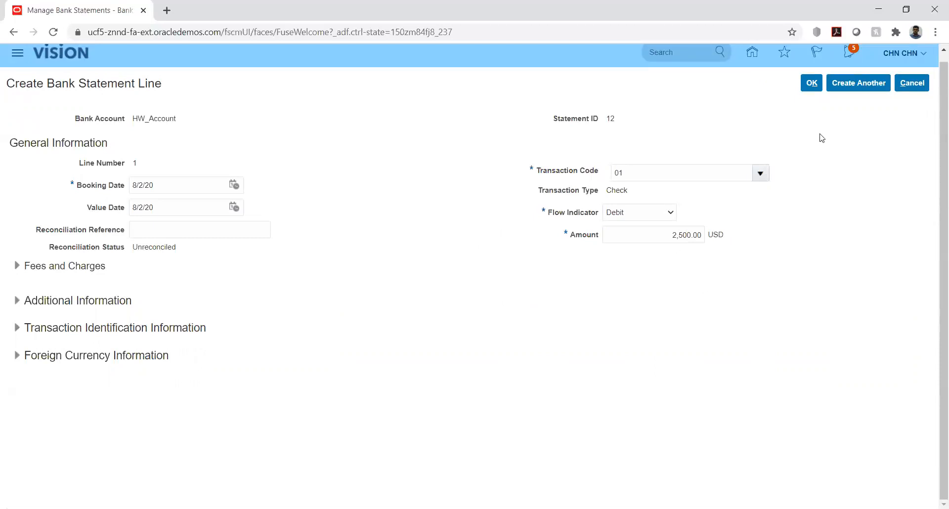
click(814, 82)
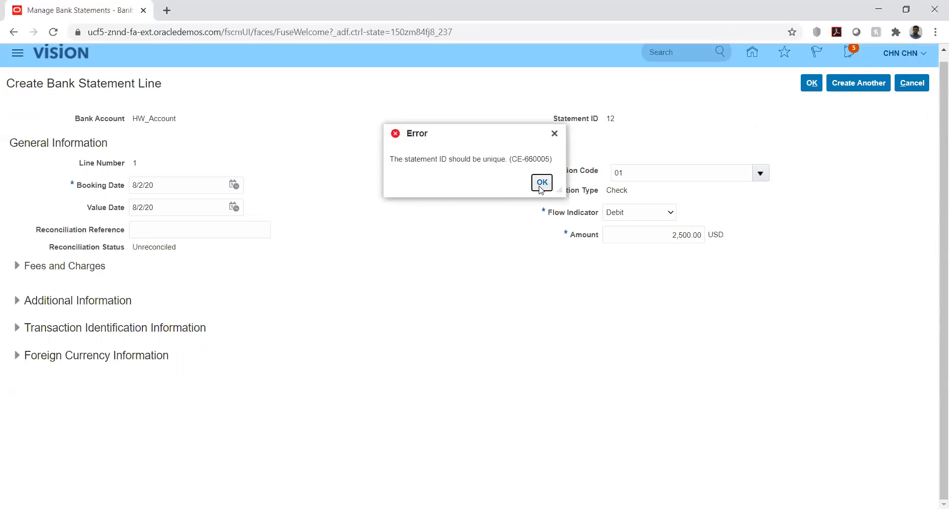
Dismiss the duplicate ID error, cancel the line, change the statement ID to 12012, and add a line
click(539, 187)
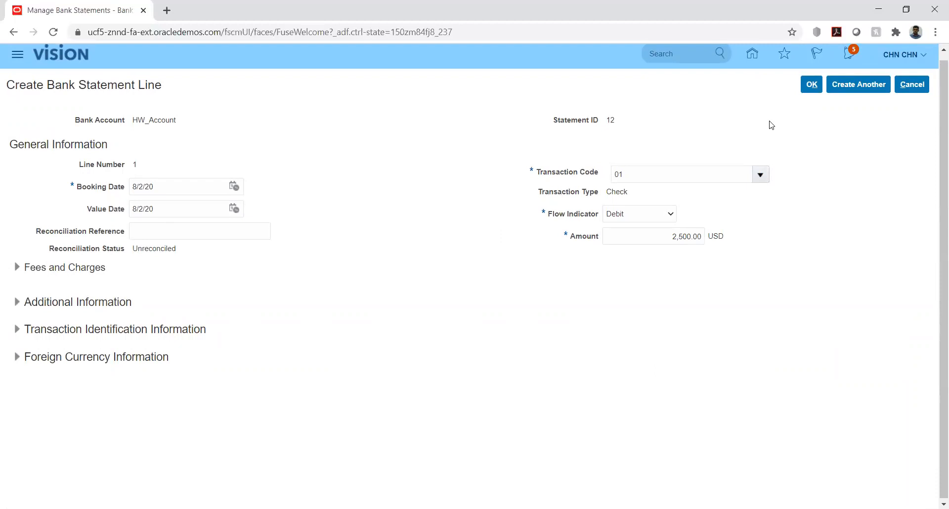
click(812, 84)
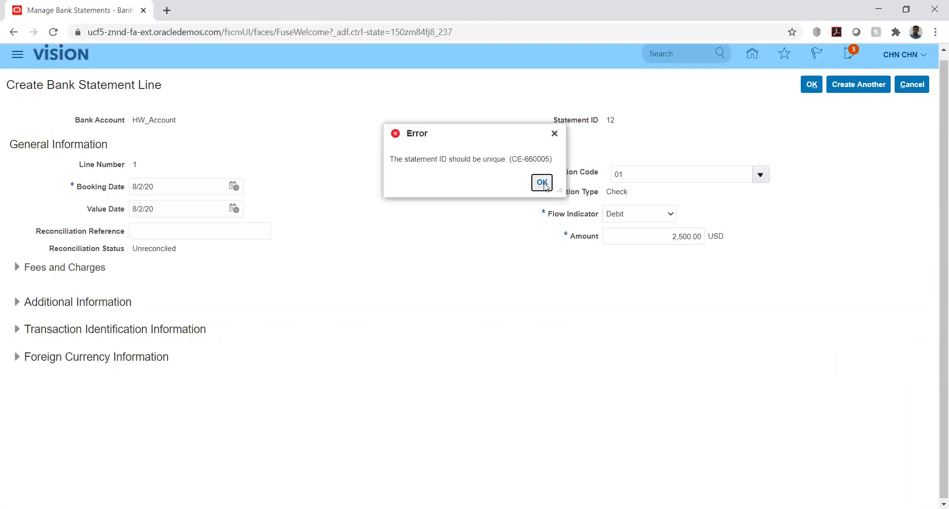
click(544, 184)
click(912, 85)
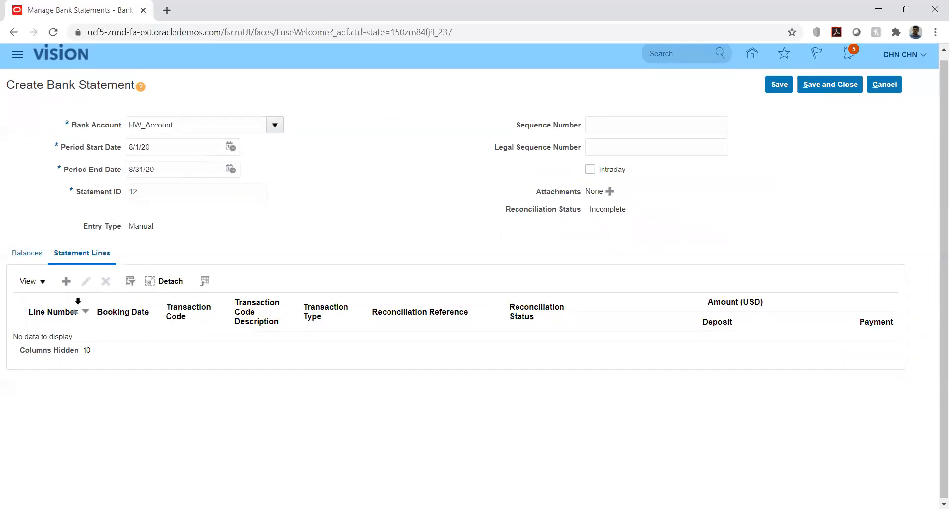
click(142, 194)
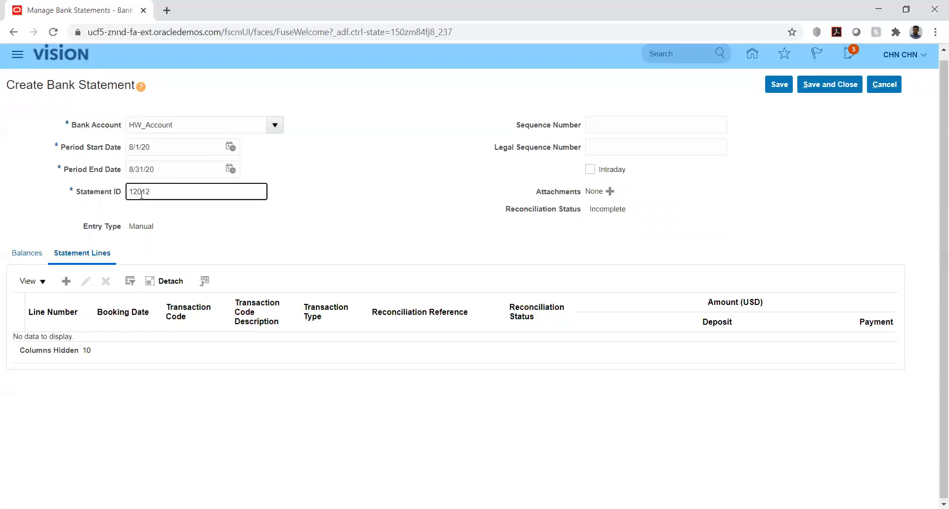
click(66, 282)
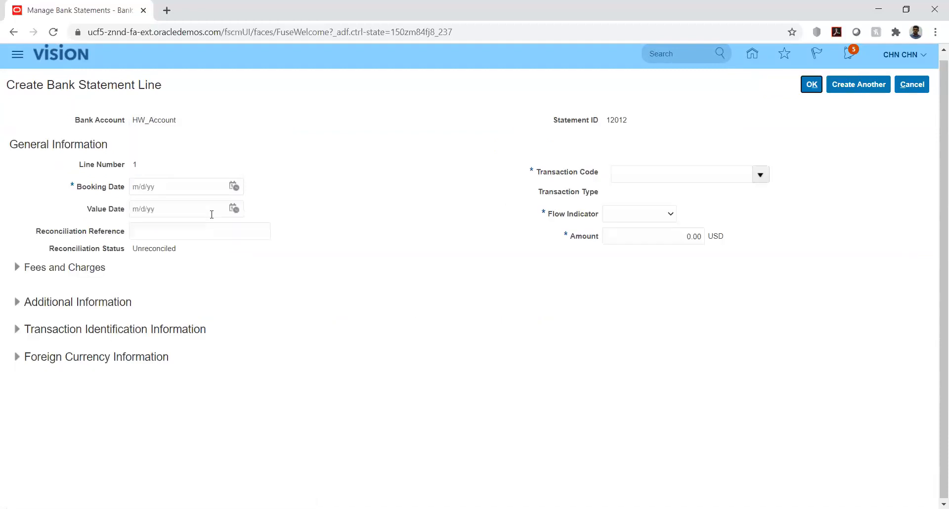
Set line 1's booking and value dates to 8/2/20
click(233, 187)
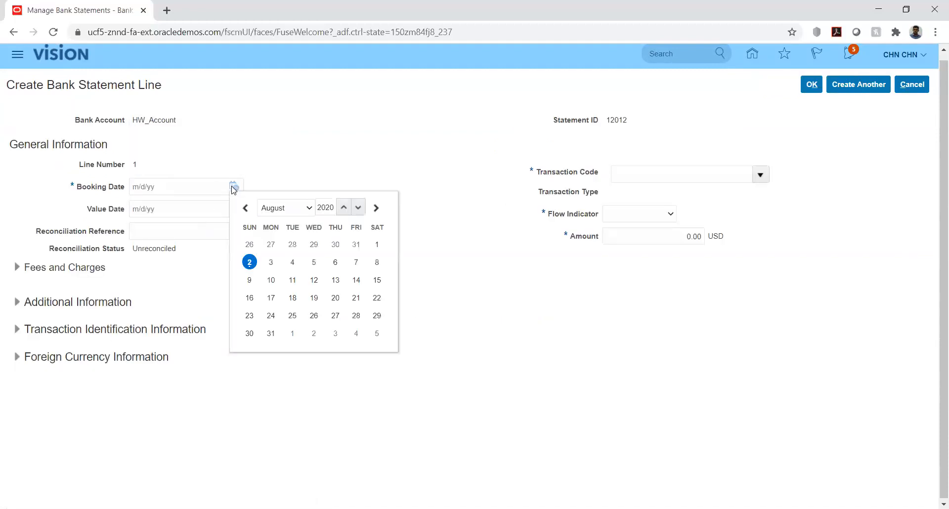
click(377, 245)
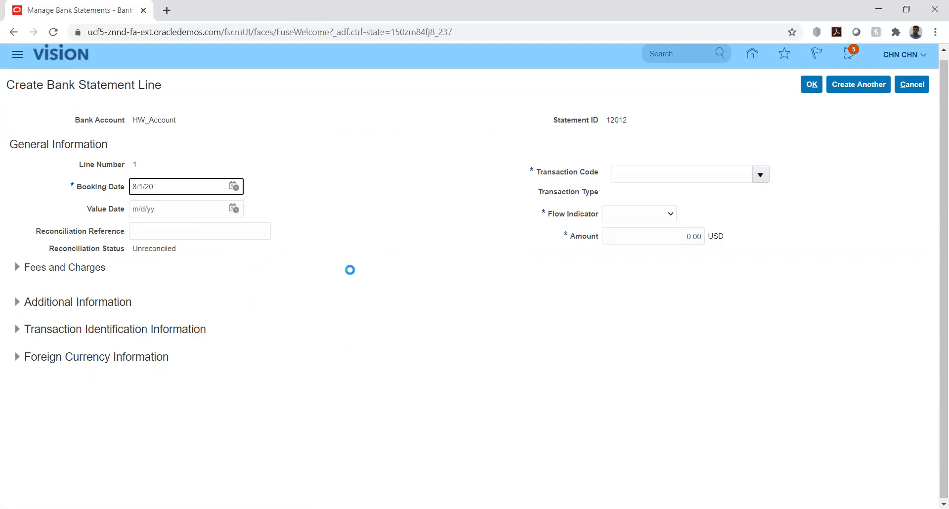
click(233, 209)
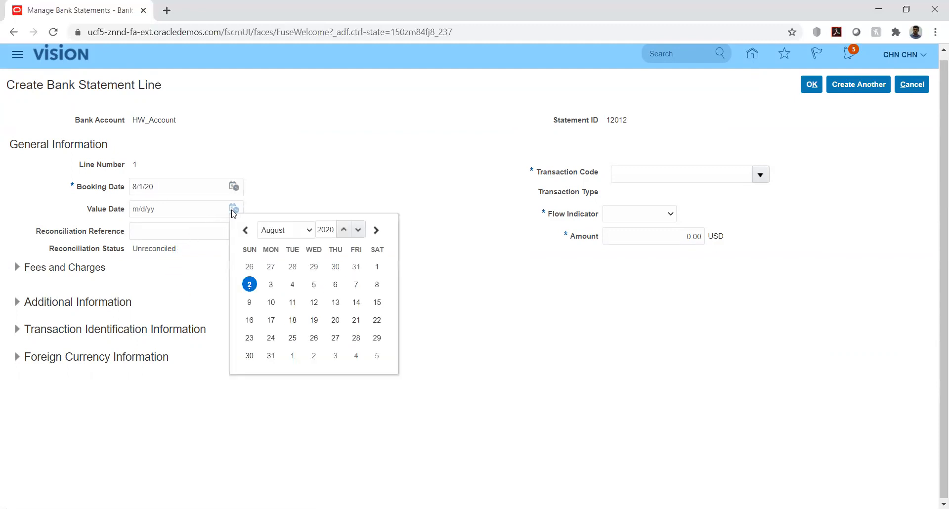
click(249, 285)
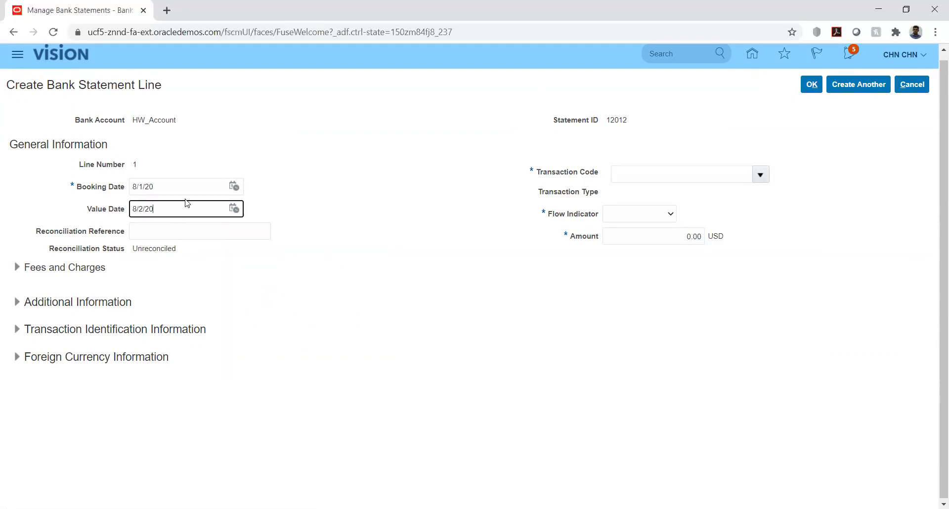
click(234, 187)
click(247, 261)
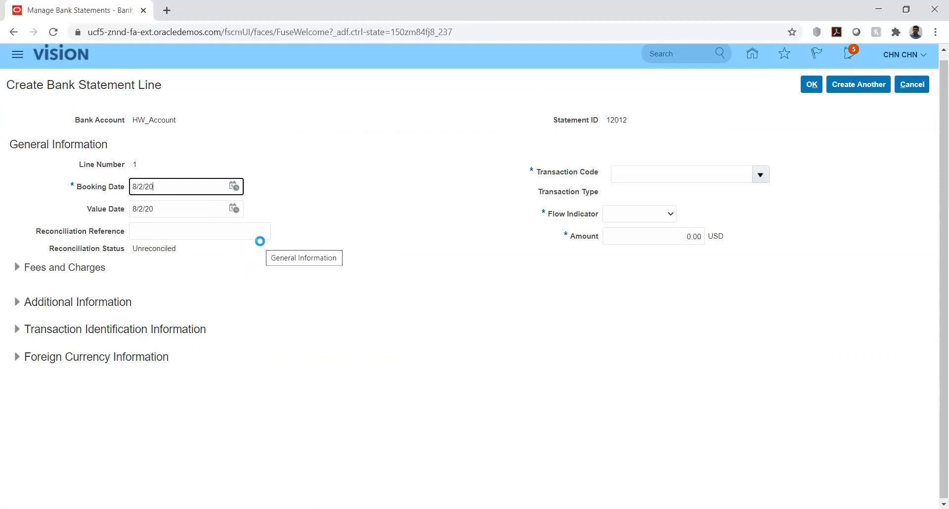
click(250, 230)
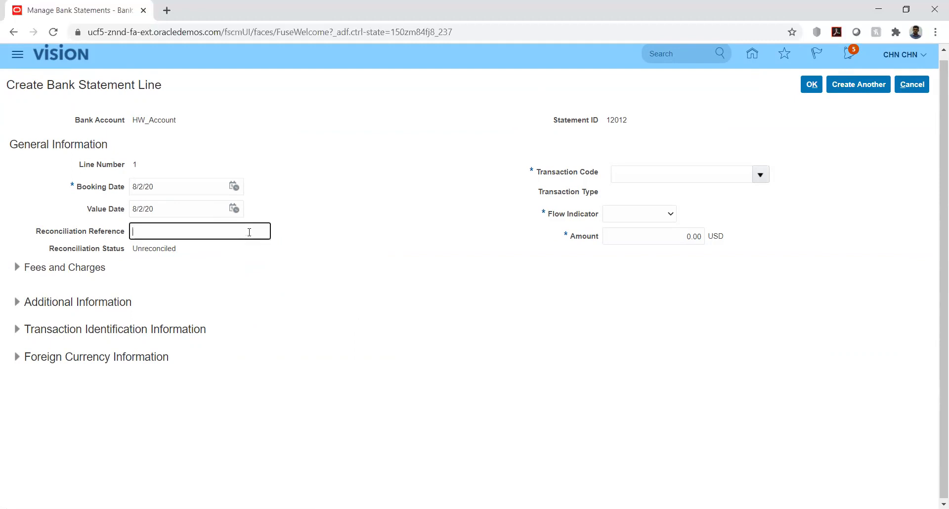
Give line 1 transaction code 01, Debit flow, amount 2,500.00, and save it
click(756, 177)
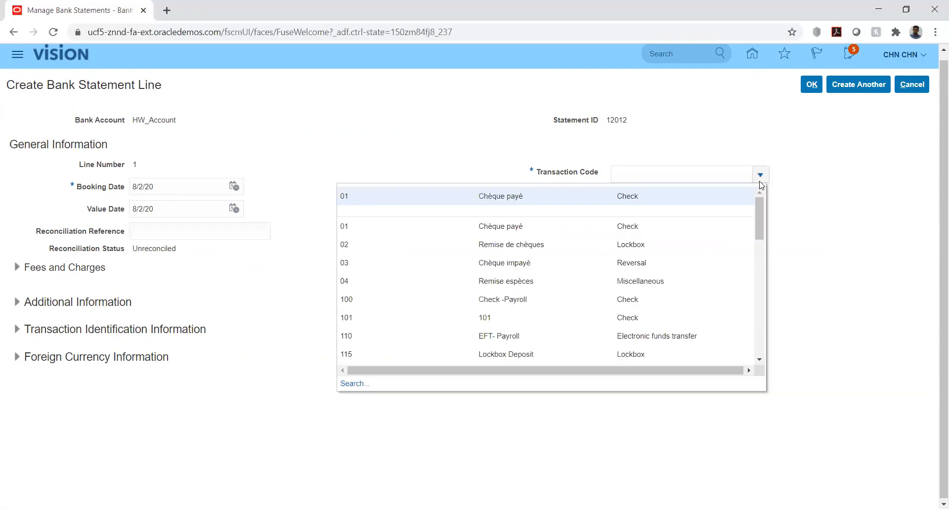
click(597, 198)
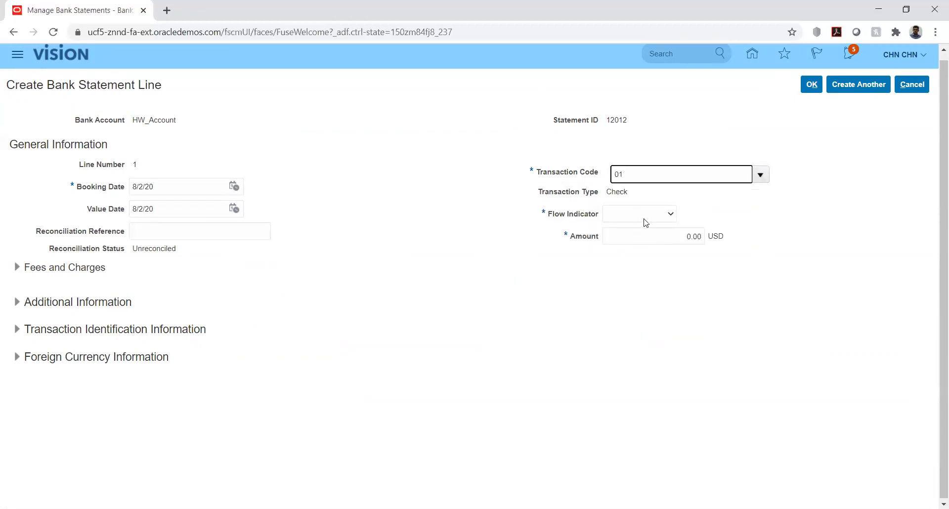
click(665, 216)
click(673, 244)
click(674, 241)
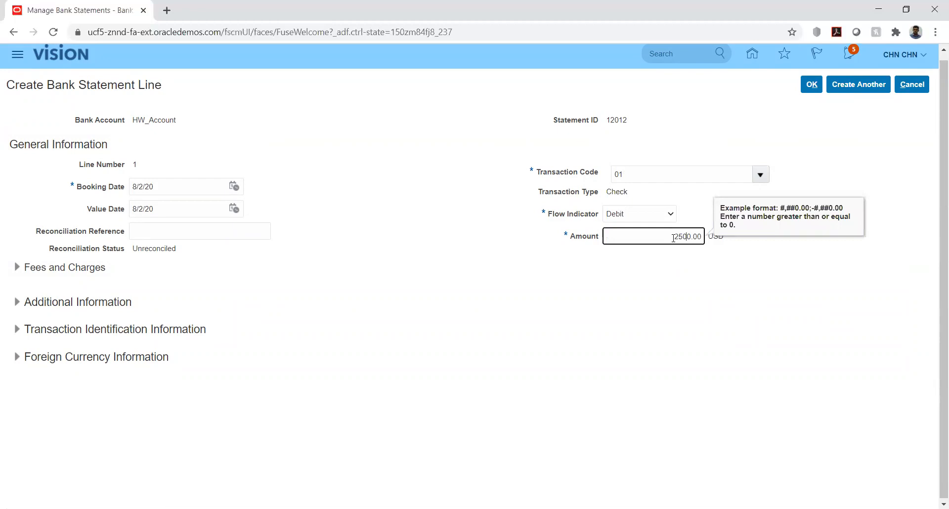
click(724, 288)
click(812, 86)
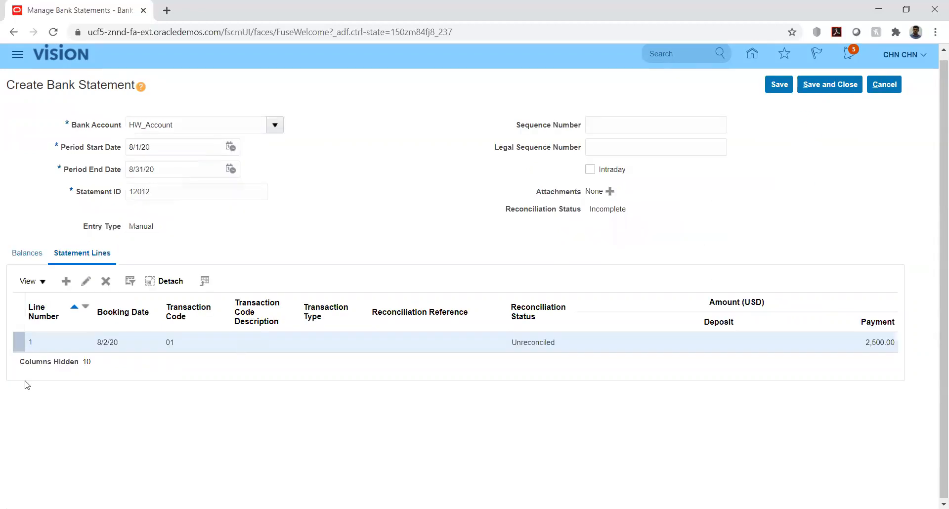
Add a second statement line with booking and value dates of 8/2/20
click(65, 281)
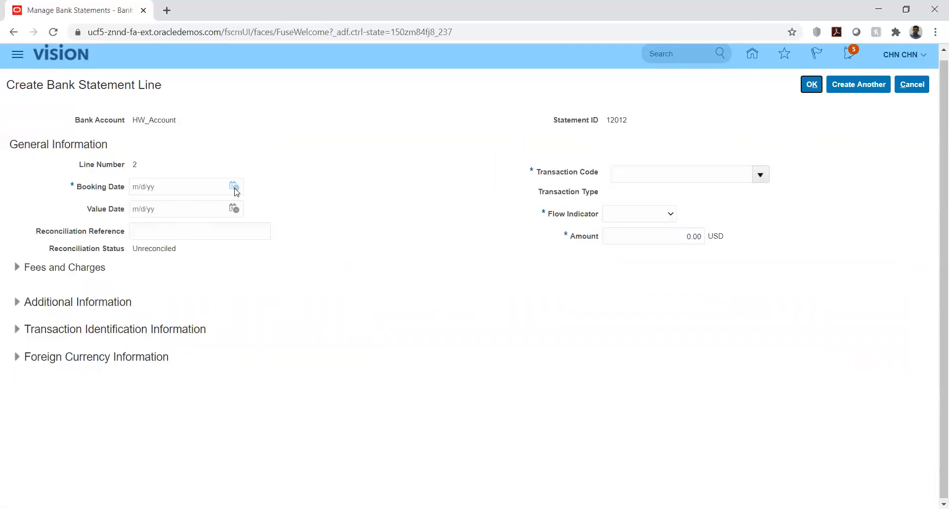
click(234, 187)
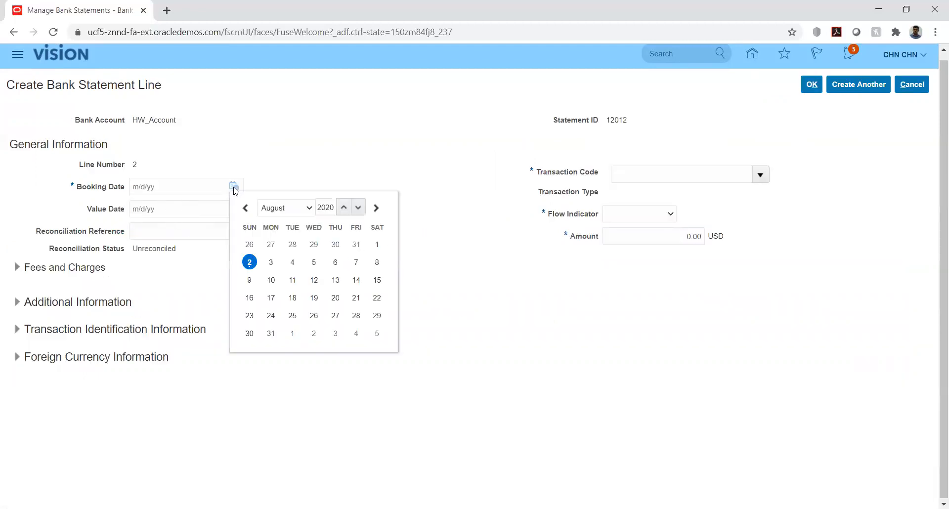
click(377, 244)
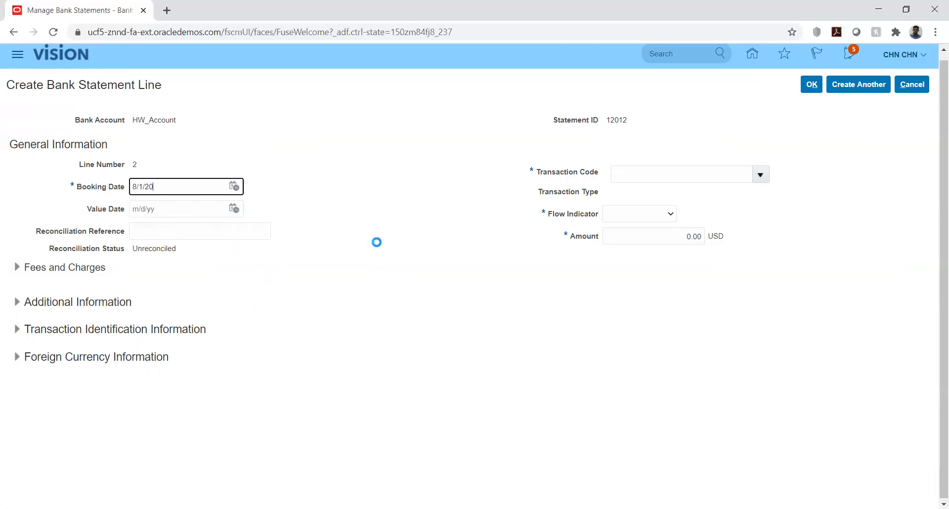
click(234, 187)
click(250, 262)
click(234, 208)
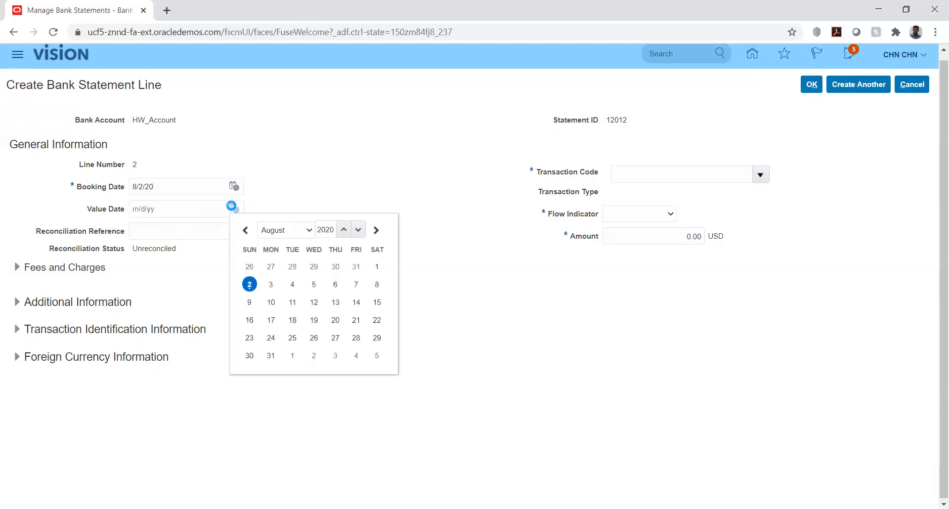
click(248, 280)
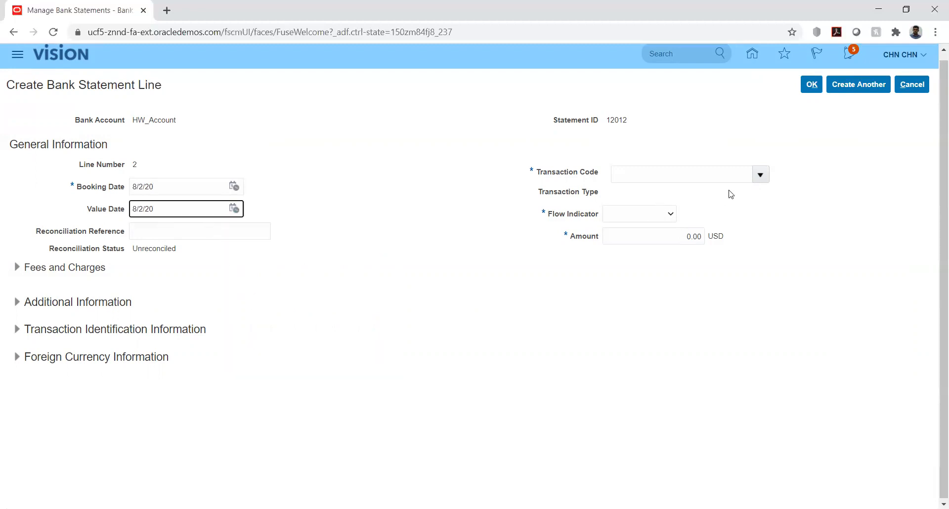
Give line 2 transaction code 01, Credit flow, amount 2,500.00, and save it
click(750, 181)
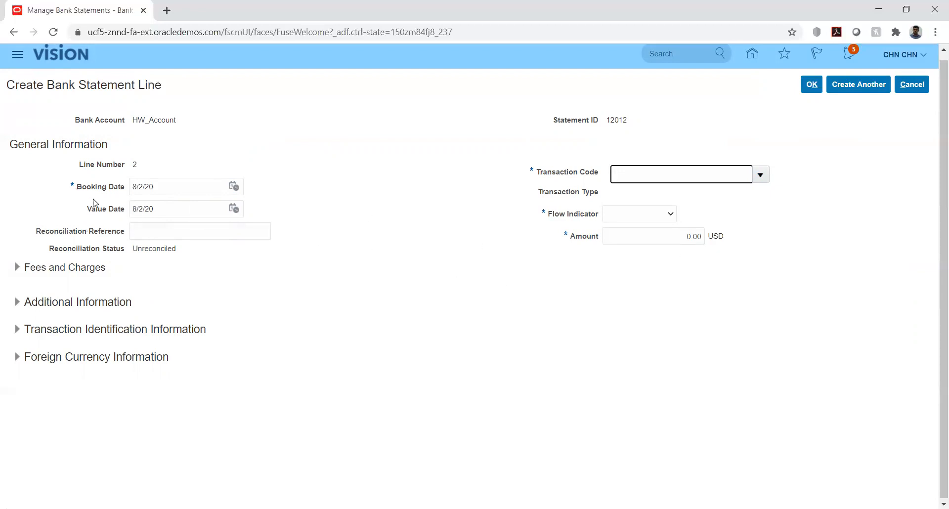
drag(88, 209, 106, 209)
click(429, 217)
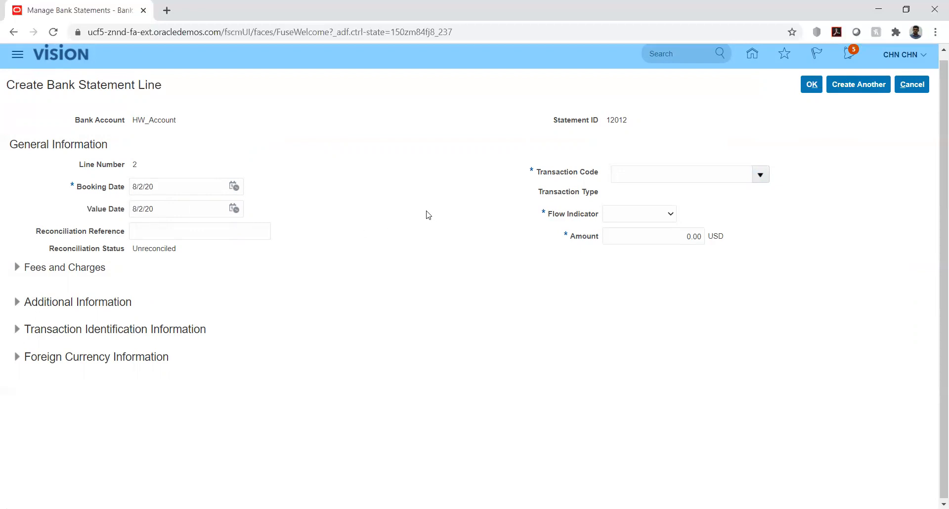
click(761, 177)
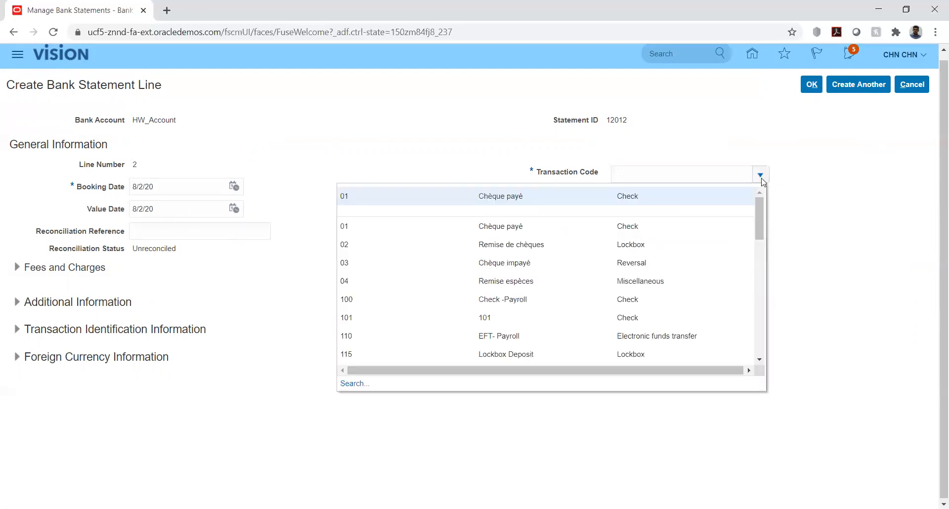
click(543, 196)
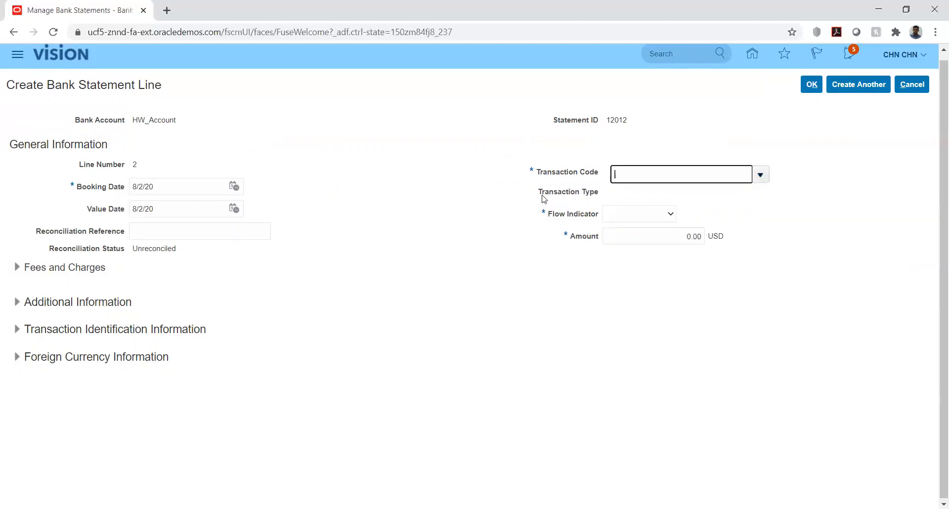
click(667, 215)
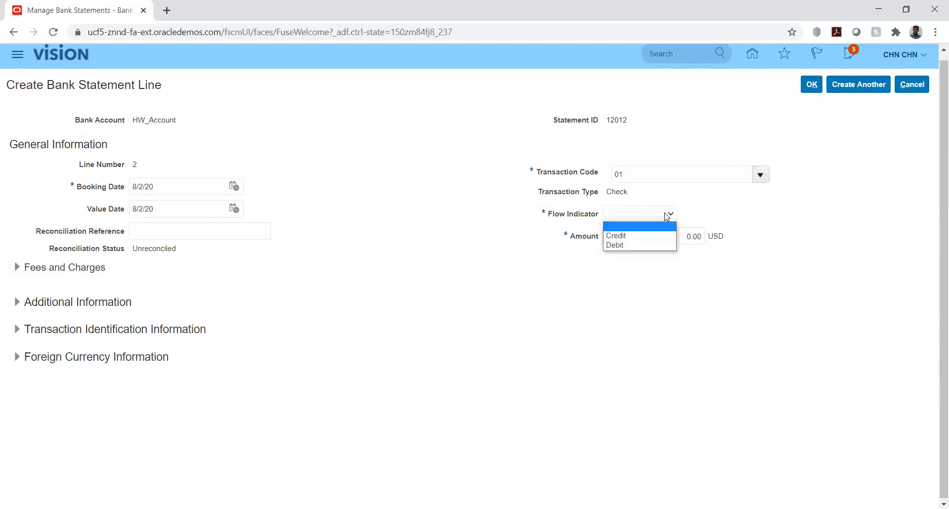
click(636, 234)
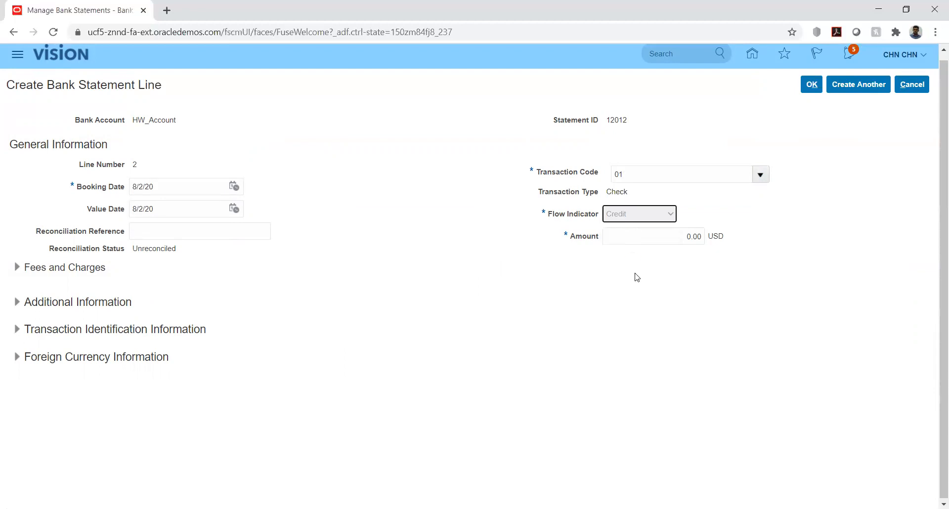
click(665, 239)
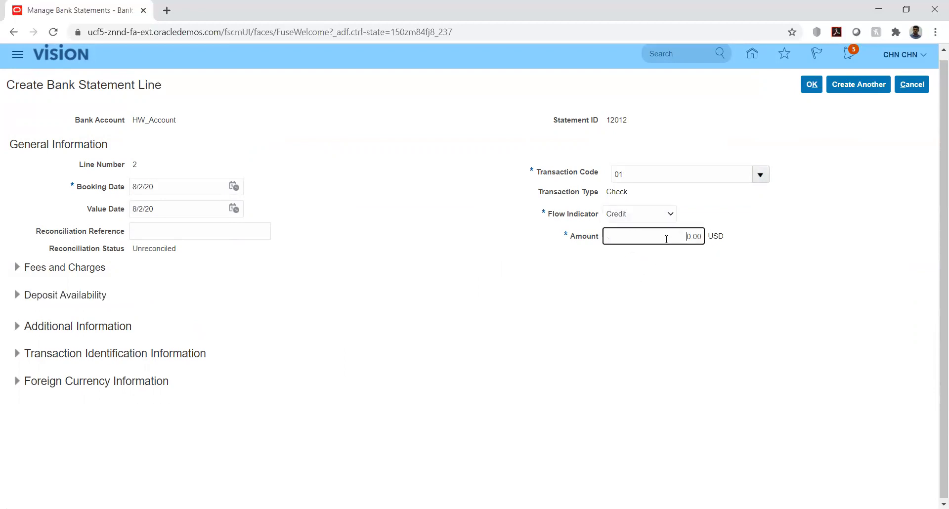
text(2,50)
click(812, 85)
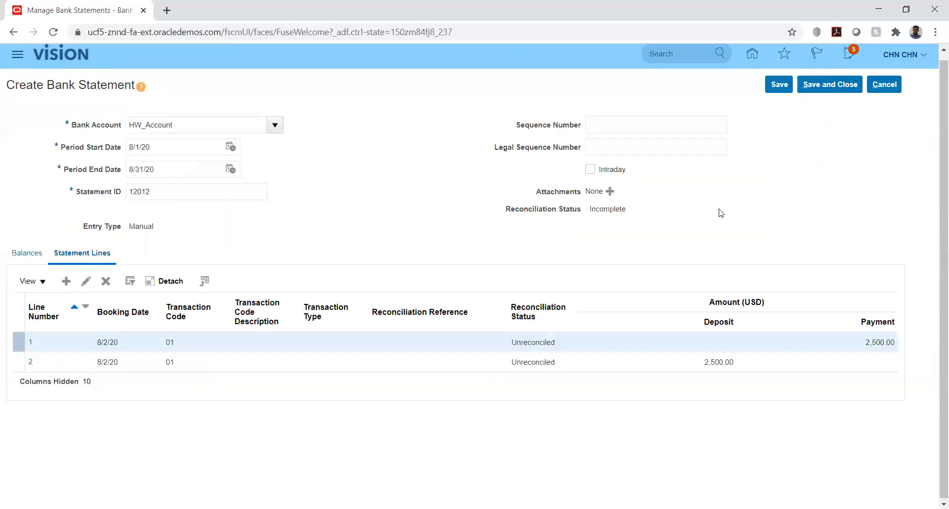
Save statement 12012, confirm, save and close it, then finish with Done
click(779, 85)
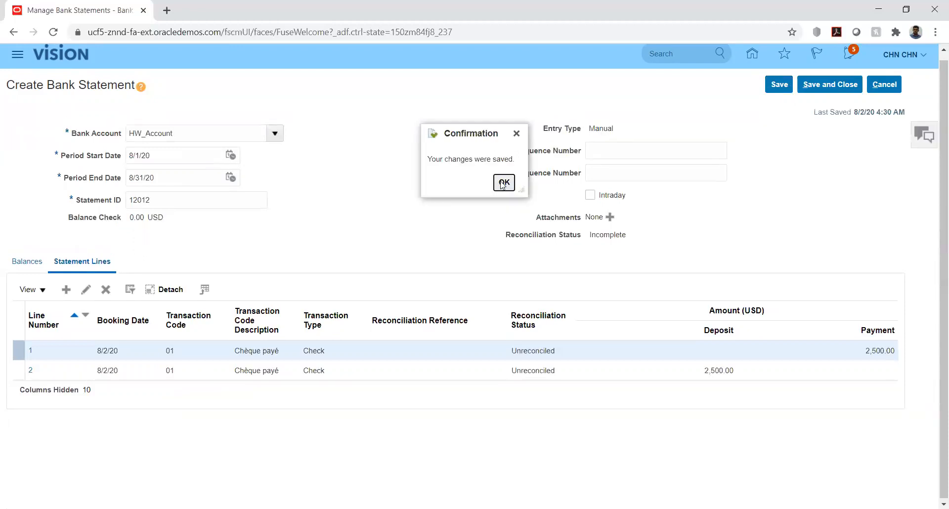
click(502, 183)
click(826, 86)
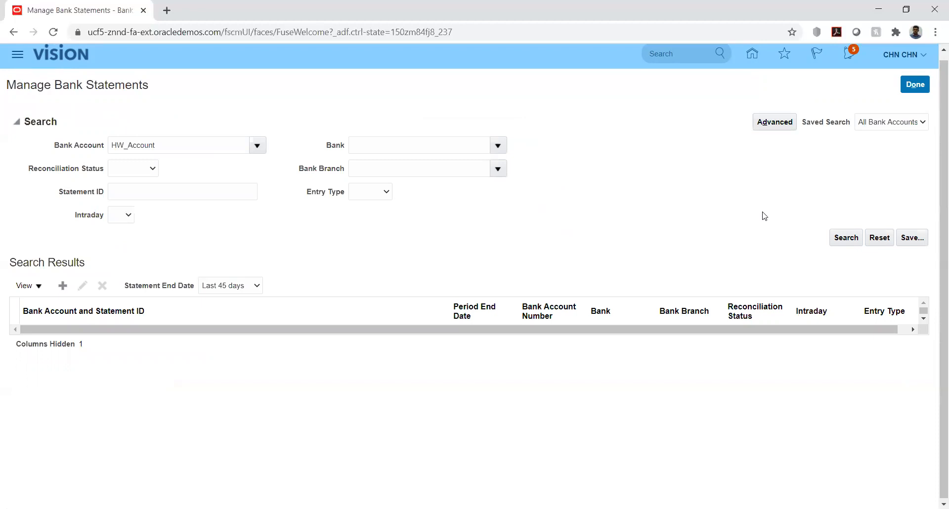
click(909, 88)
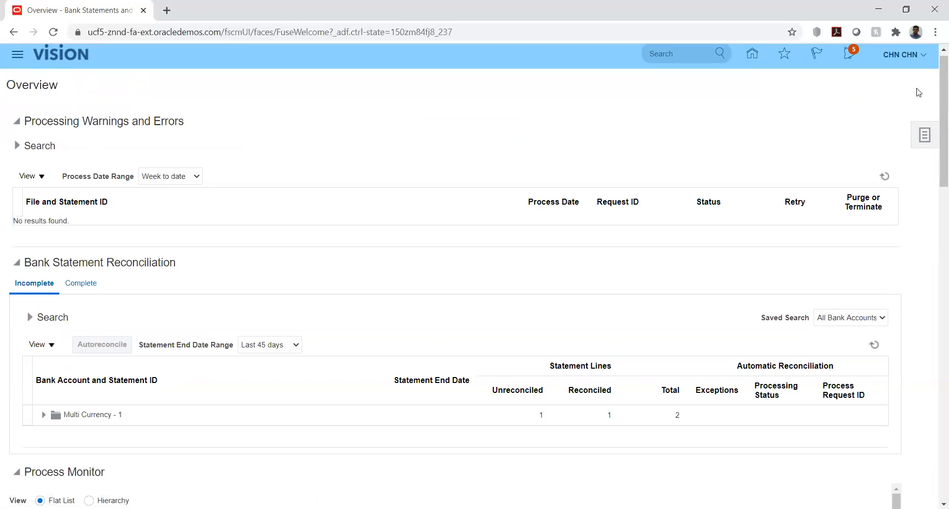
Run Manual Reconciliation for HW_Account to show statement 12012's lines beside receipts 122 and 144
click(921, 143)
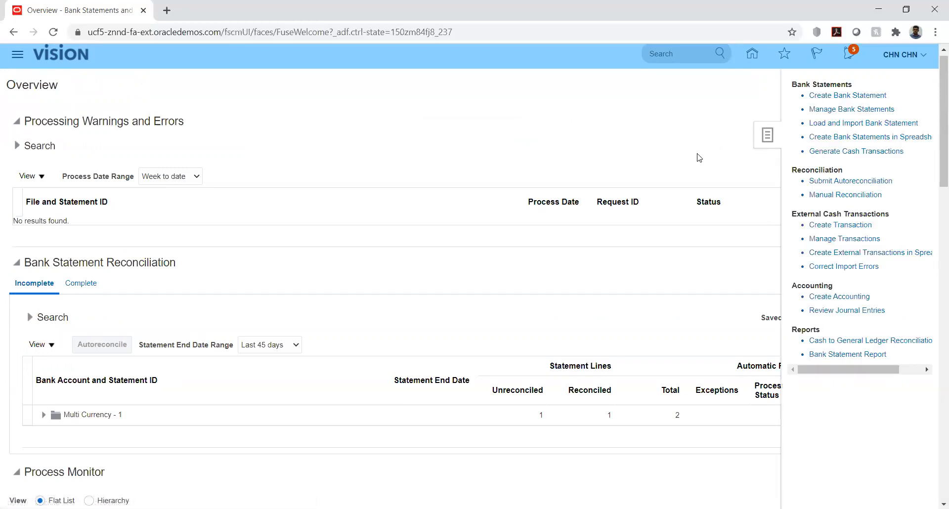
click(816, 193)
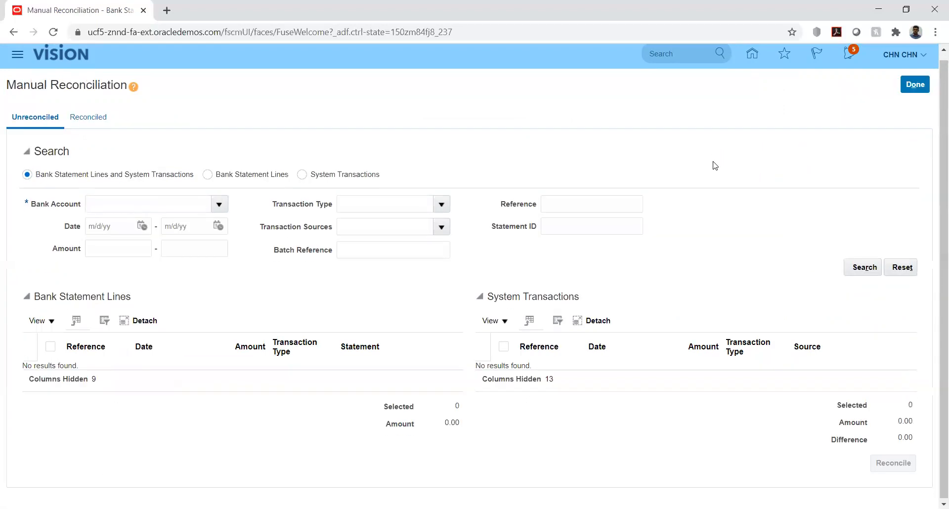
click(159, 204)
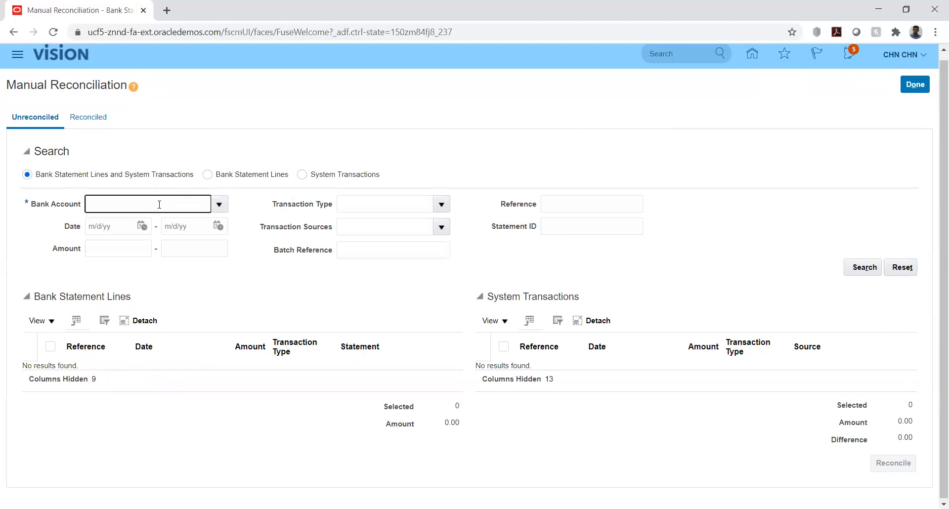
text(hw)
key(Tab)
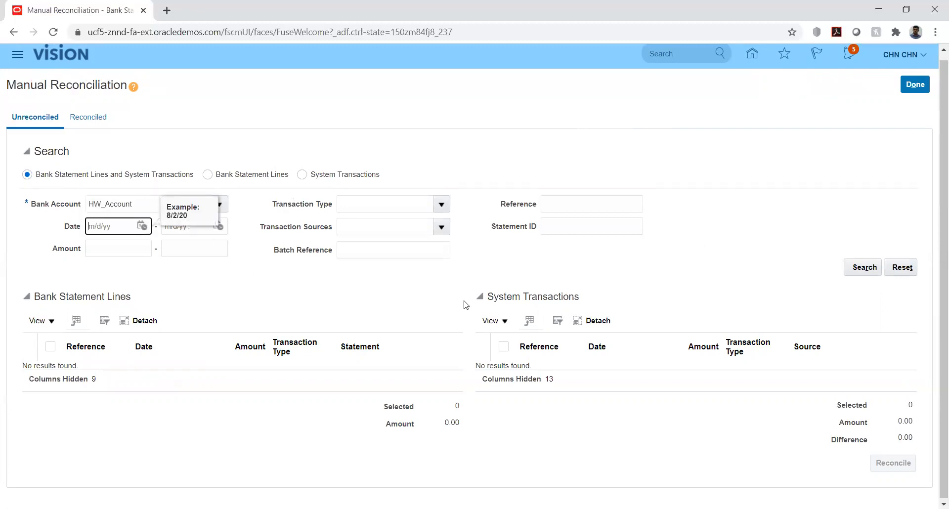
click(861, 268)
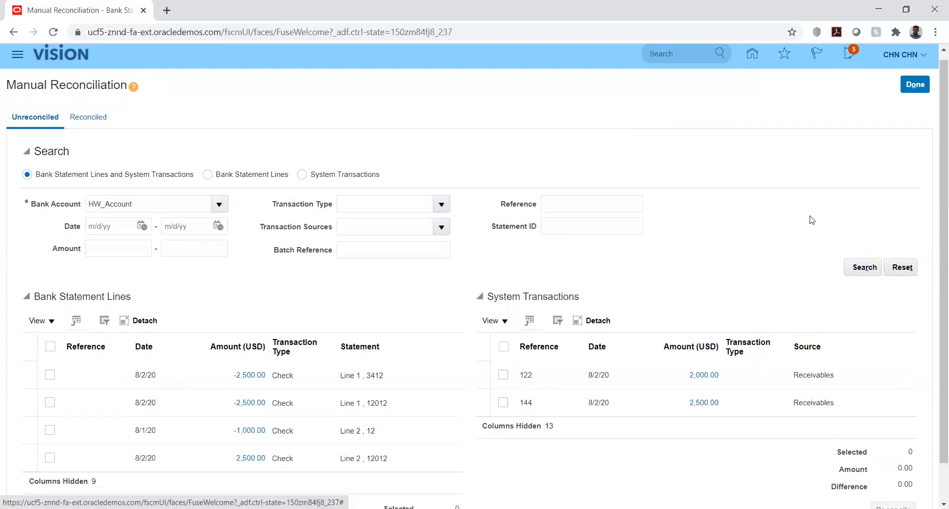
Match receipt 144 with the 2,500.00 Line 2 of bank statement 12012 and reconcile them
scroll(752, 220, down, 1)
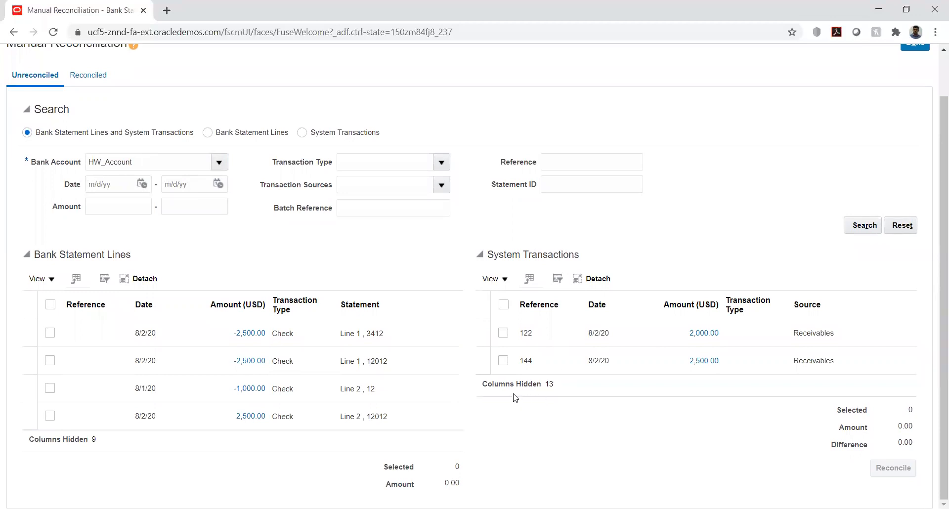
click(503, 361)
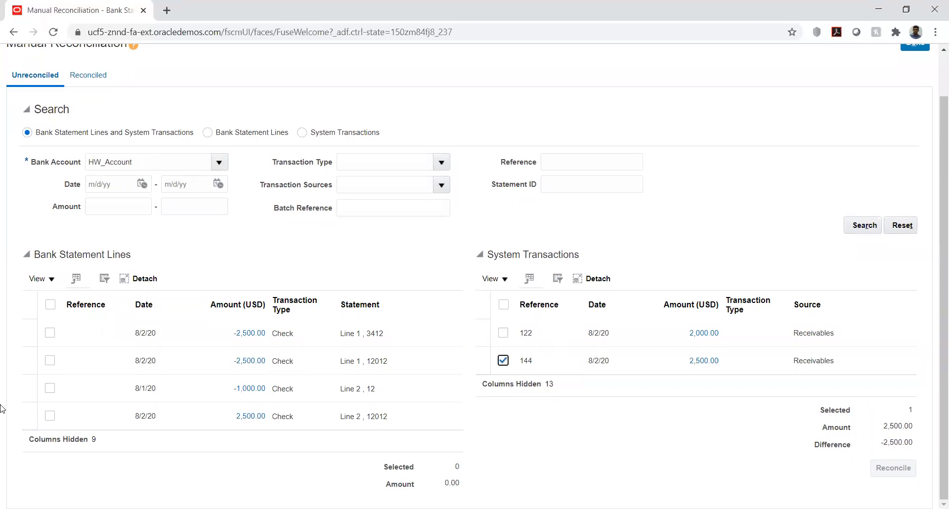
click(50, 416)
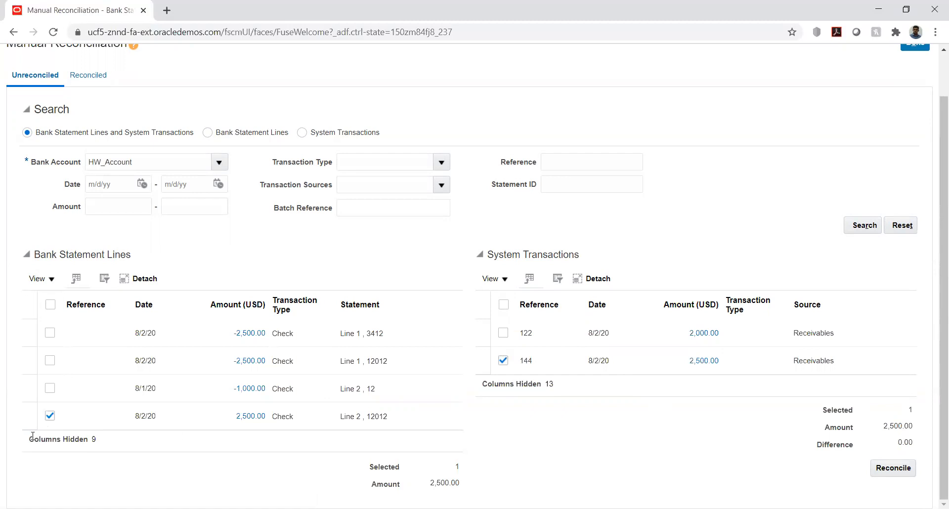
click(49, 416)
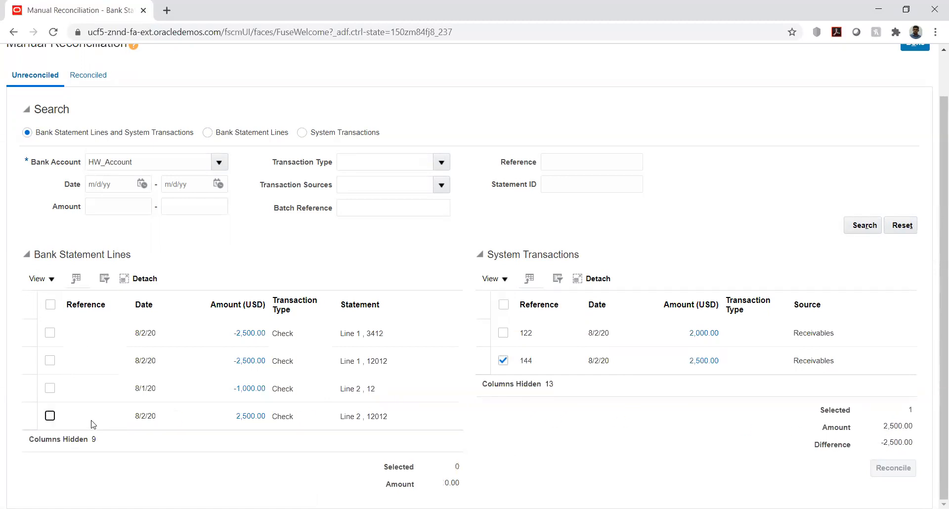
click(49, 416)
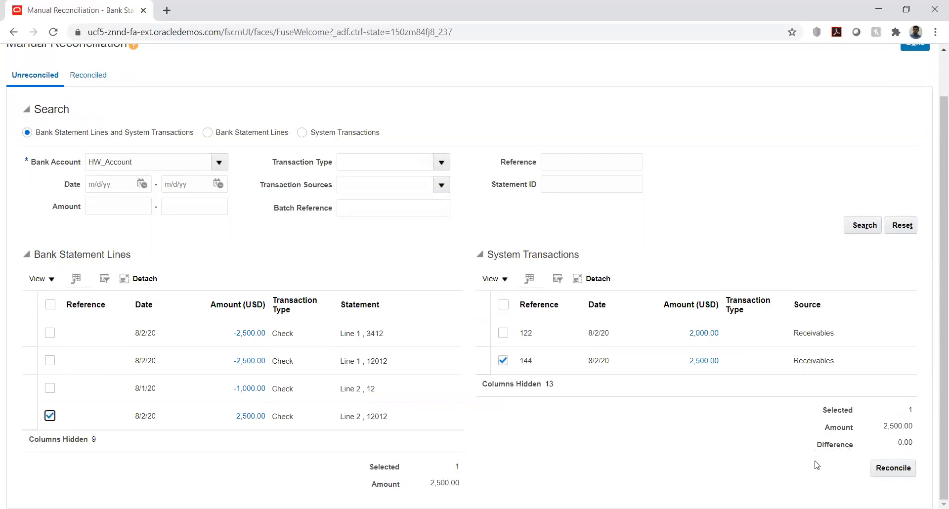
click(884, 472)
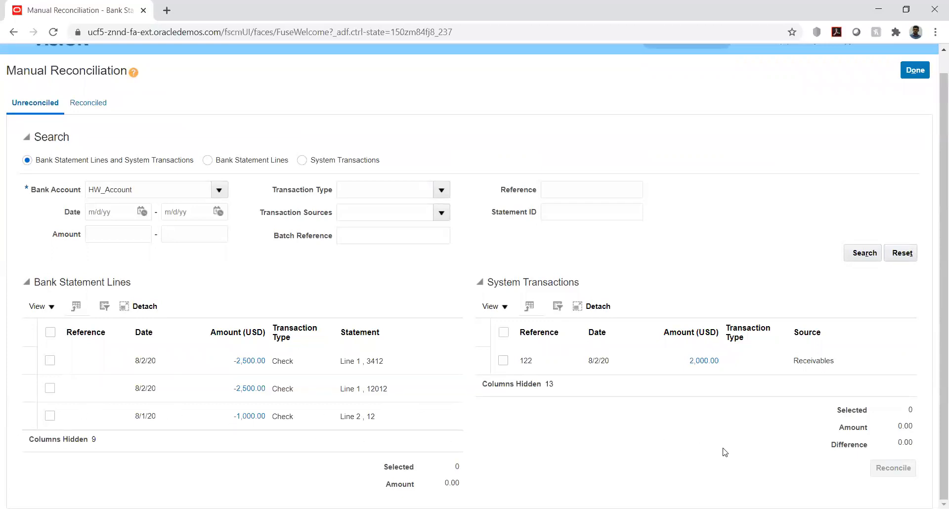
Search the Reconciled lines to confirm receipt 144's group, then return to Unreconciled and finish
scroll(339, 290, up, 2)
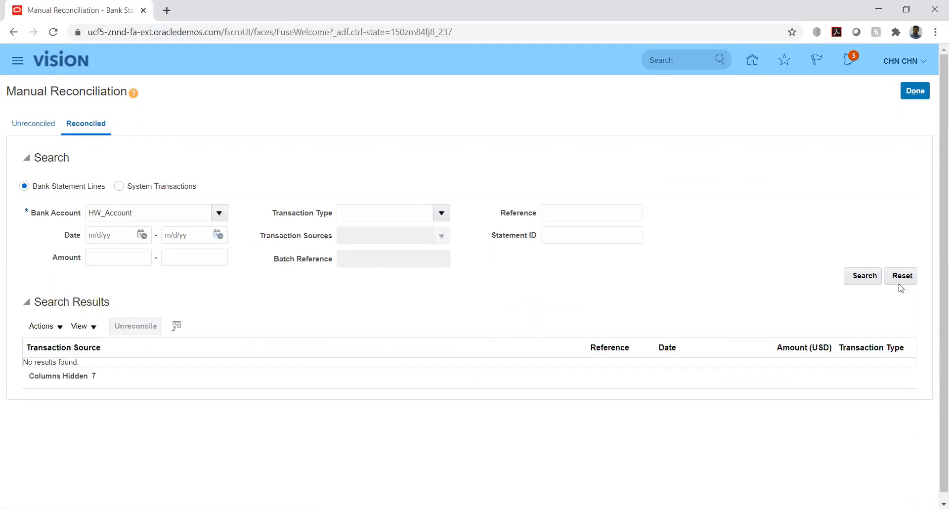
click(860, 276)
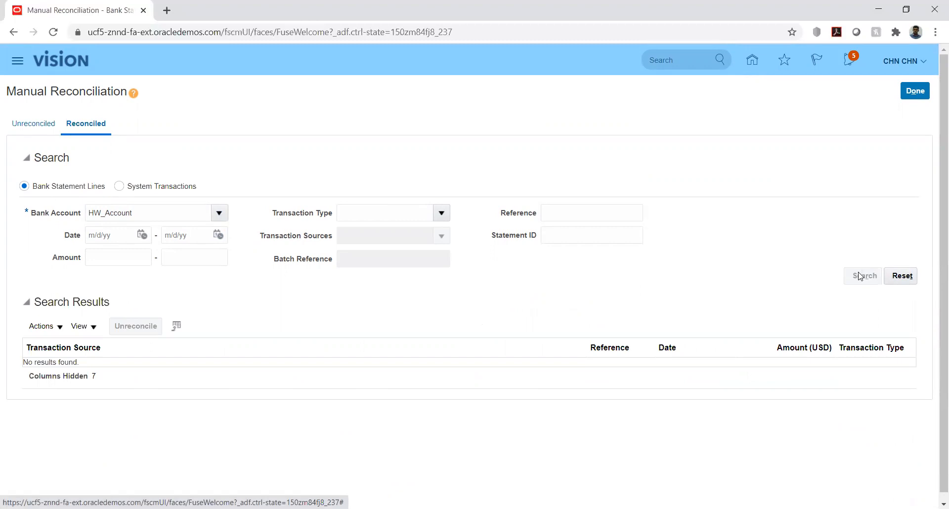
scroll(552, 303, down, 1)
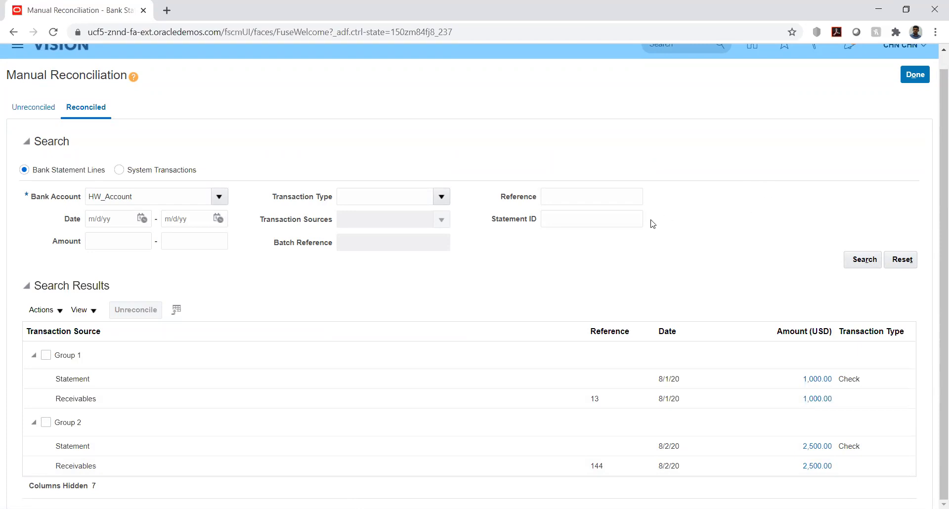
scroll(635, 240, up, 1)
click(30, 124)
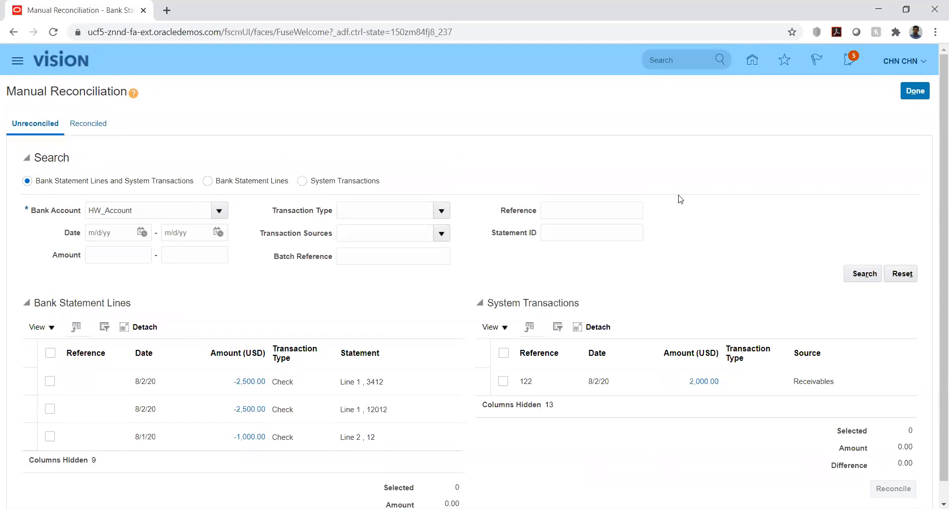
click(915, 91)
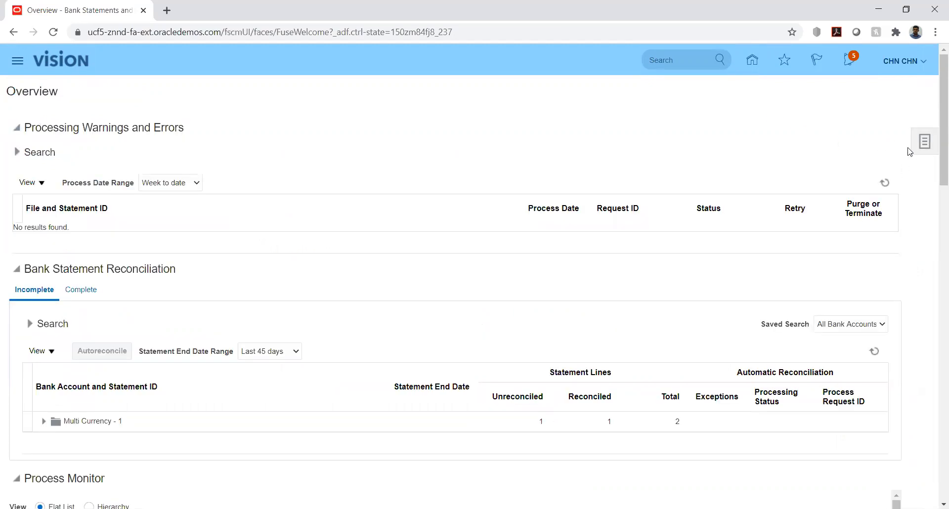
Go from the home page to the Accounts Receivable work area
click(758, 61)
scroll(144, 342, down, 5)
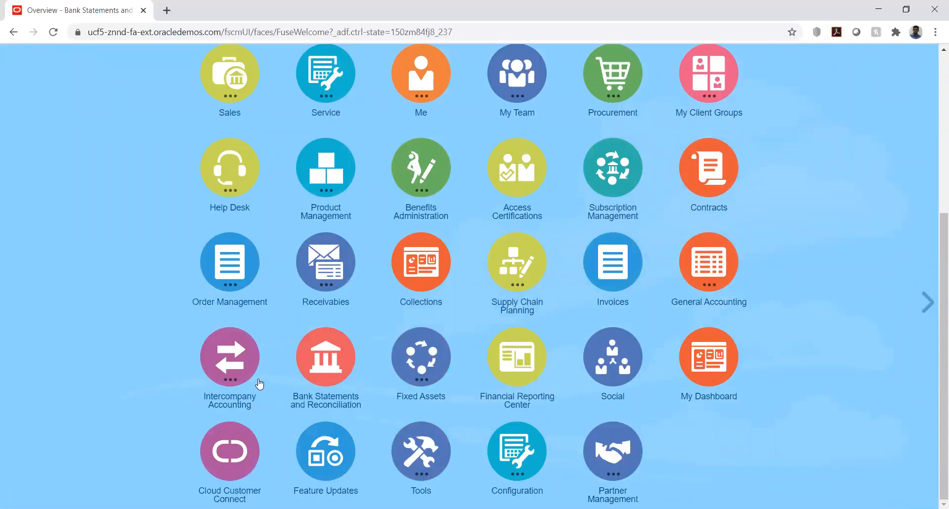
click(324, 270)
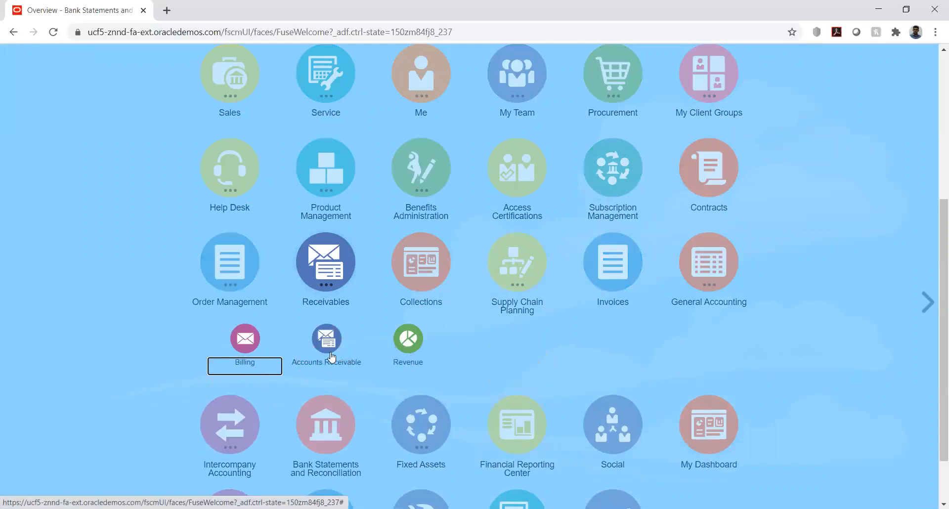
click(351, 382)
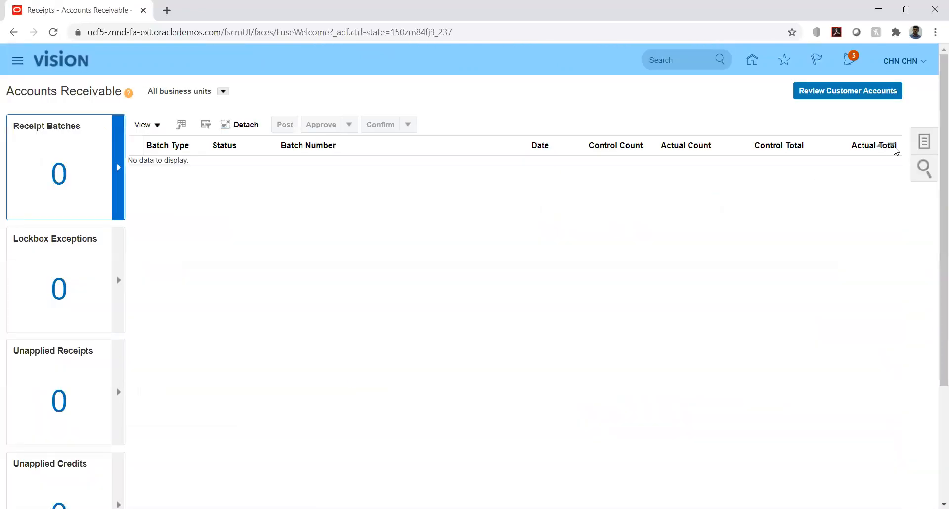
Search Manage Receipts for receipt number 144 and open it for editing
click(924, 142)
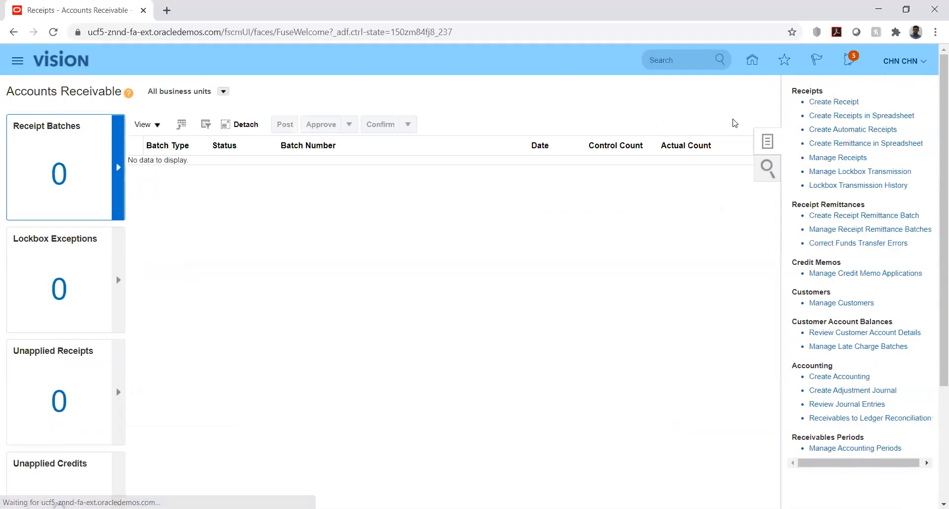
click(838, 157)
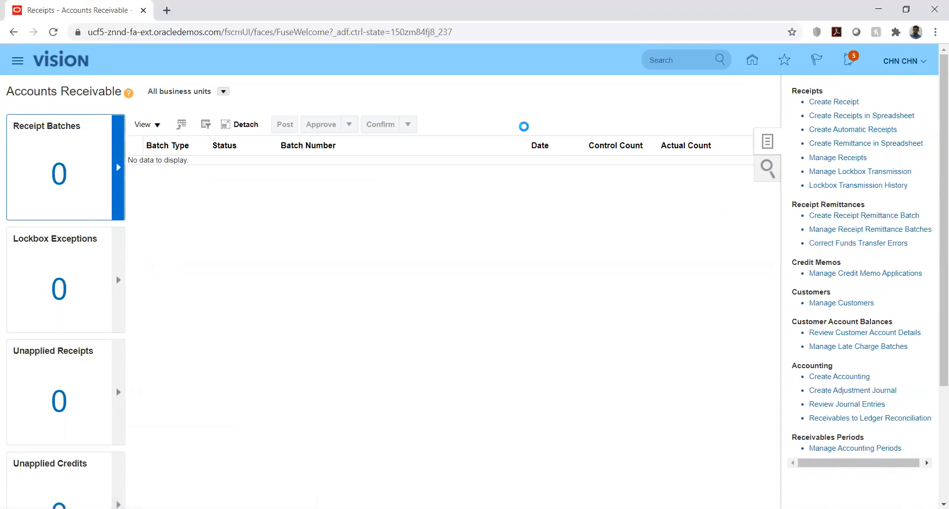
click(284, 187)
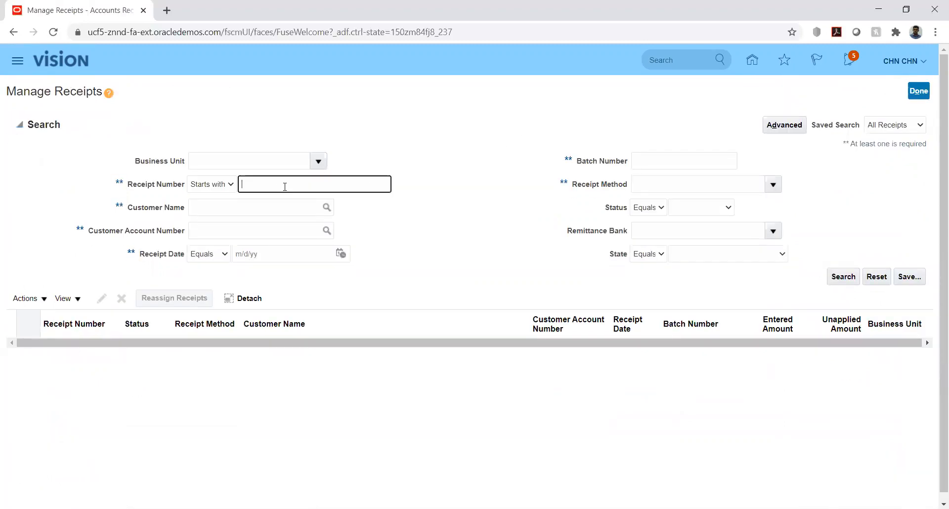
click(841, 278)
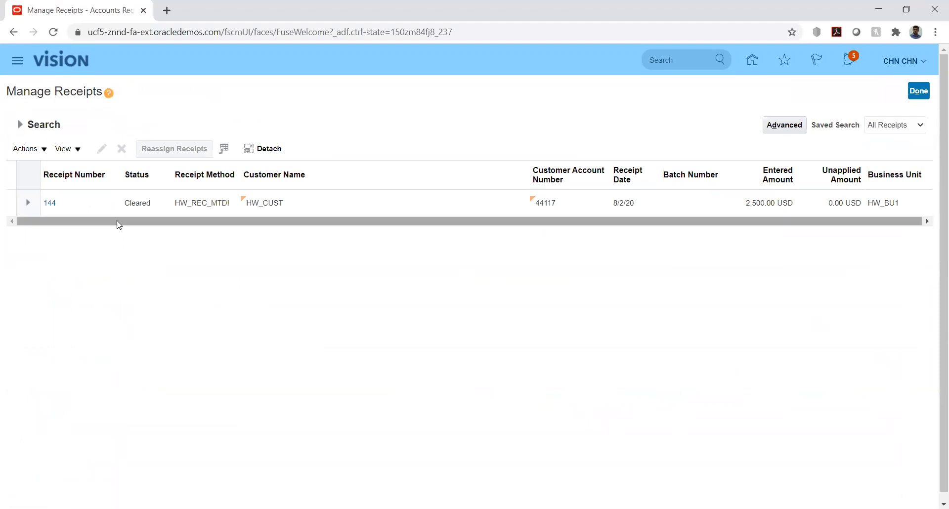
click(50, 203)
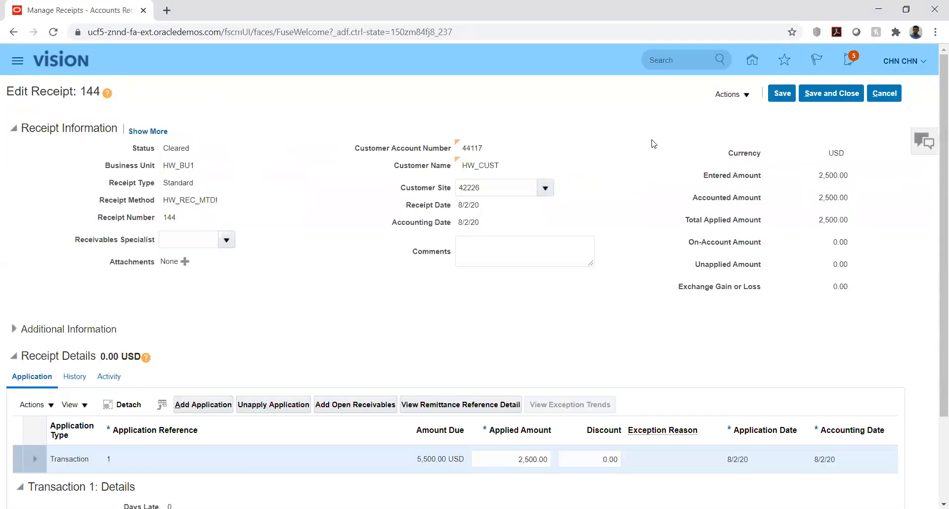
Post receipt 144 to the ledger and review its cash and receivable accounting lines
click(748, 98)
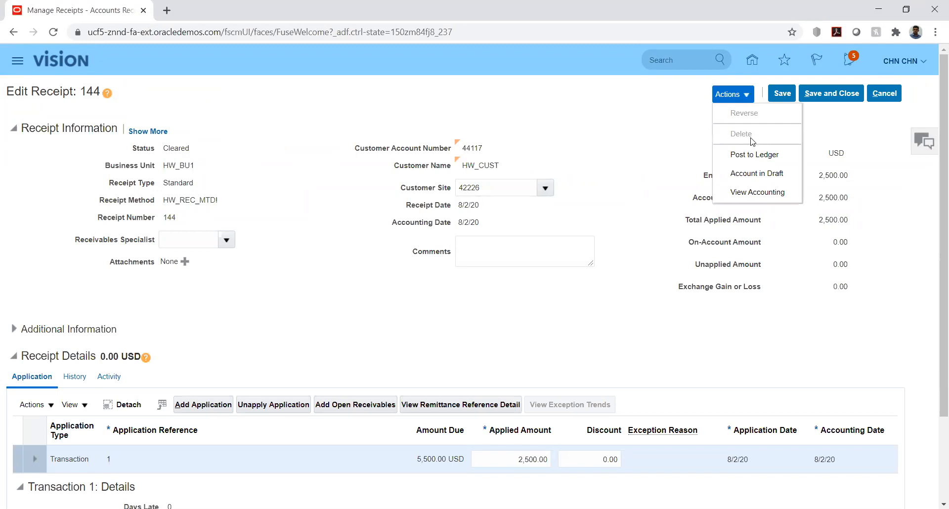
click(755, 154)
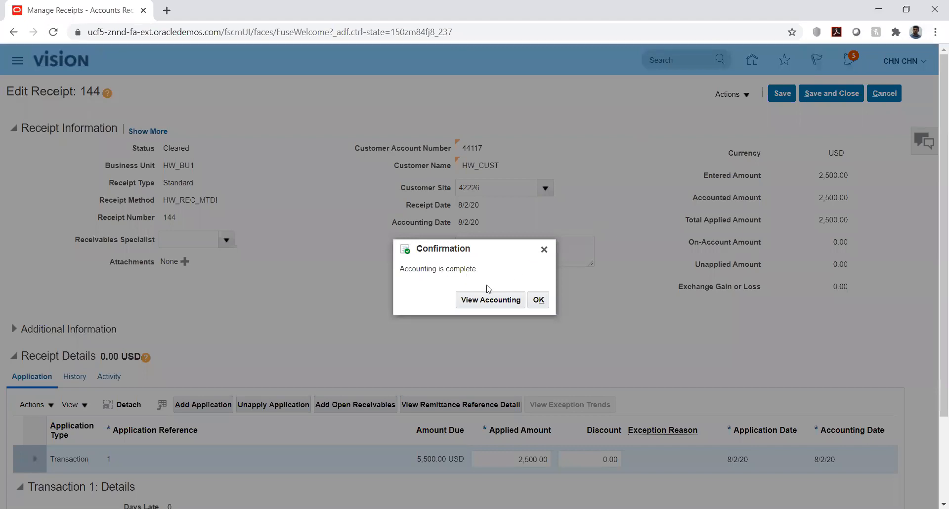
click(489, 300)
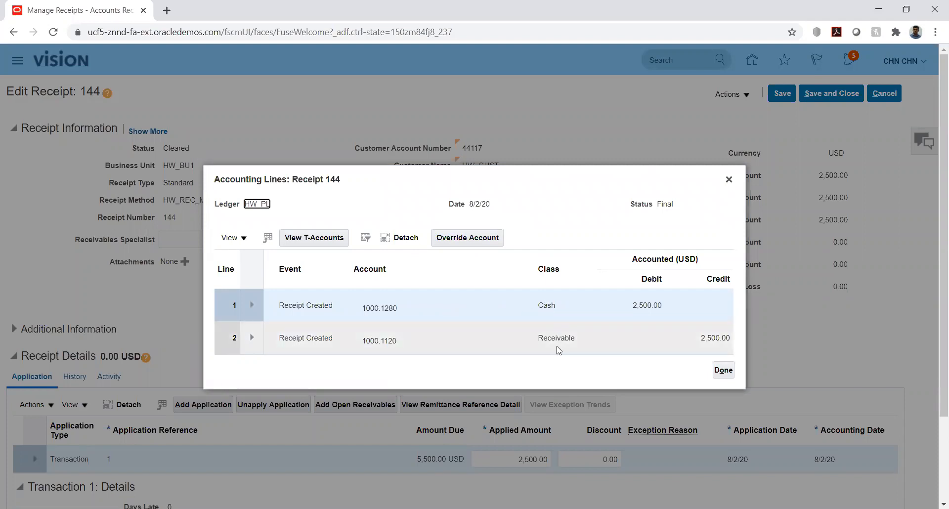
click(723, 370)
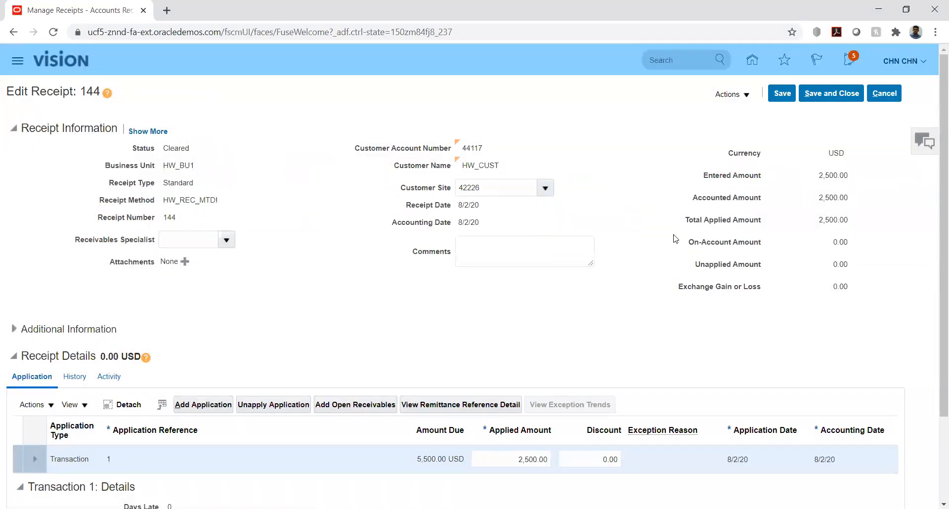
Save receipt 144 and close it back to the receipts list
click(746, 97)
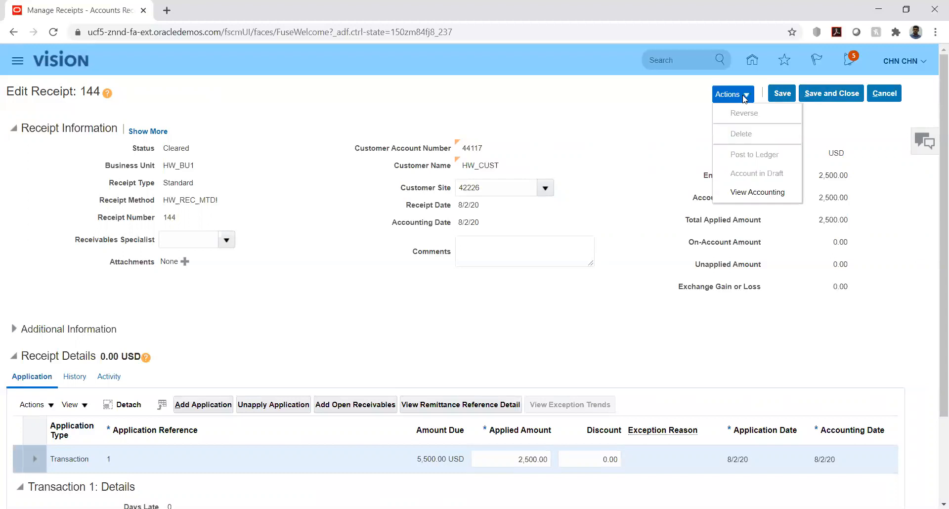
click(782, 94)
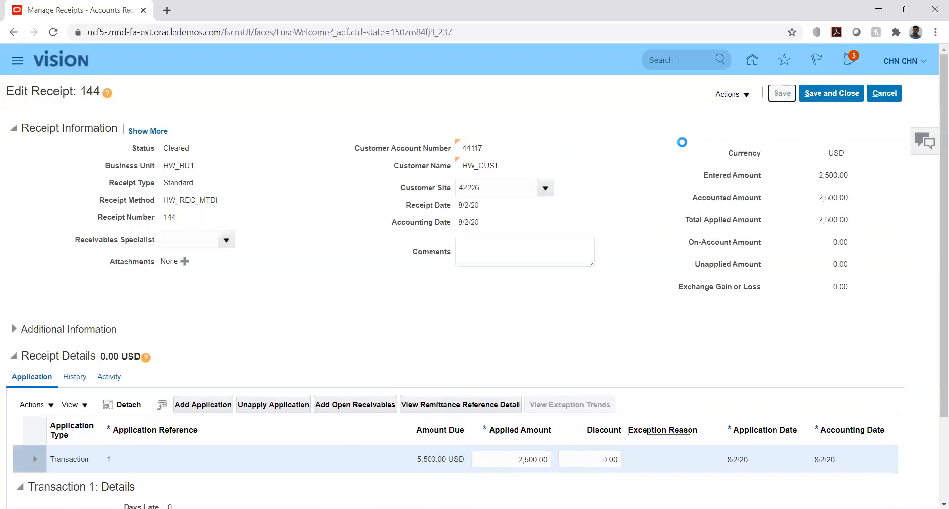
click(743, 97)
click(676, 132)
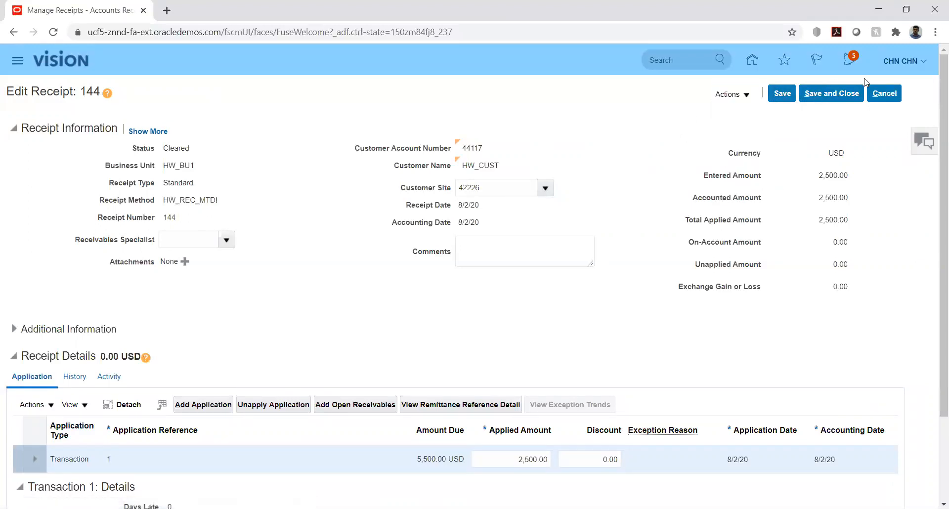
click(839, 96)
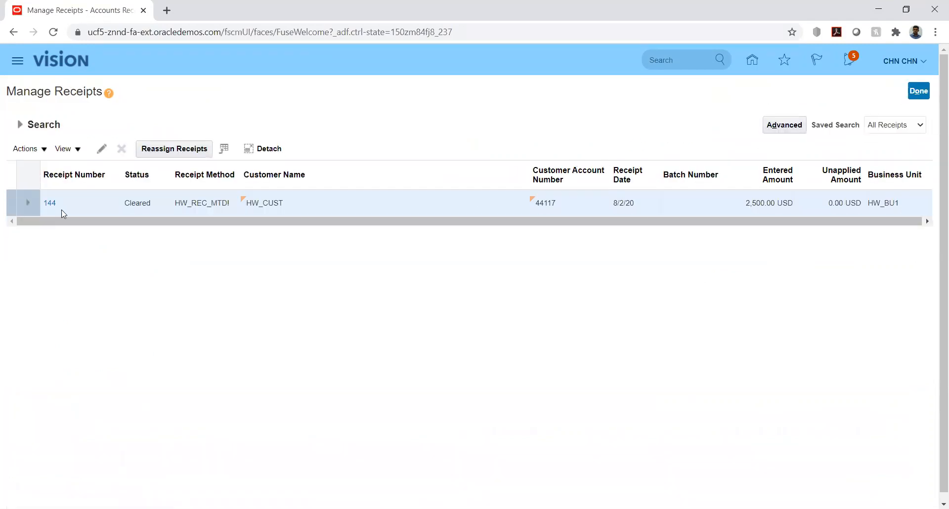
Reopen receipt 144 and cancel out of it without changes
click(52, 204)
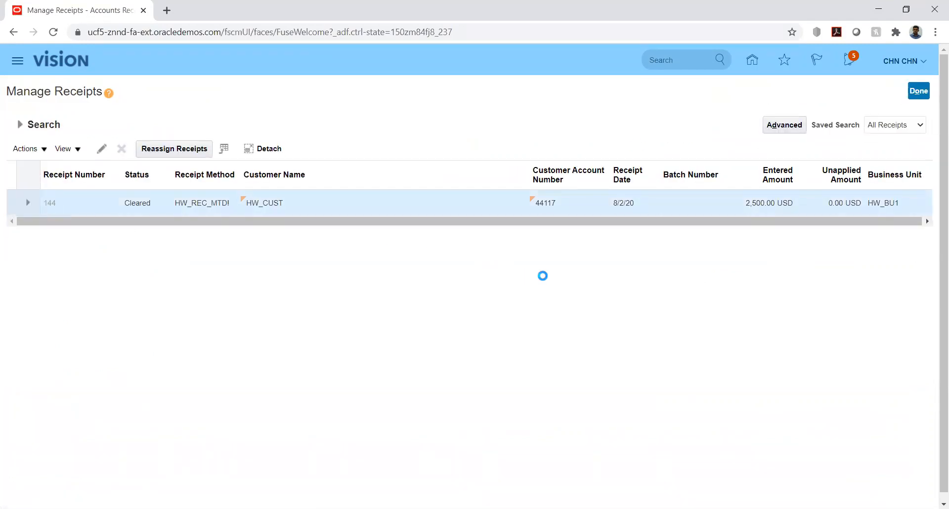
click(749, 100)
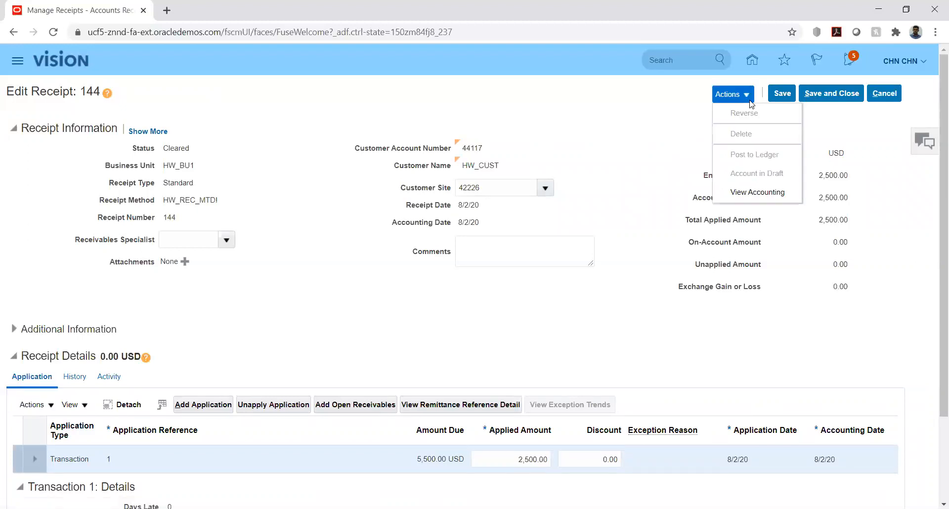
click(884, 94)
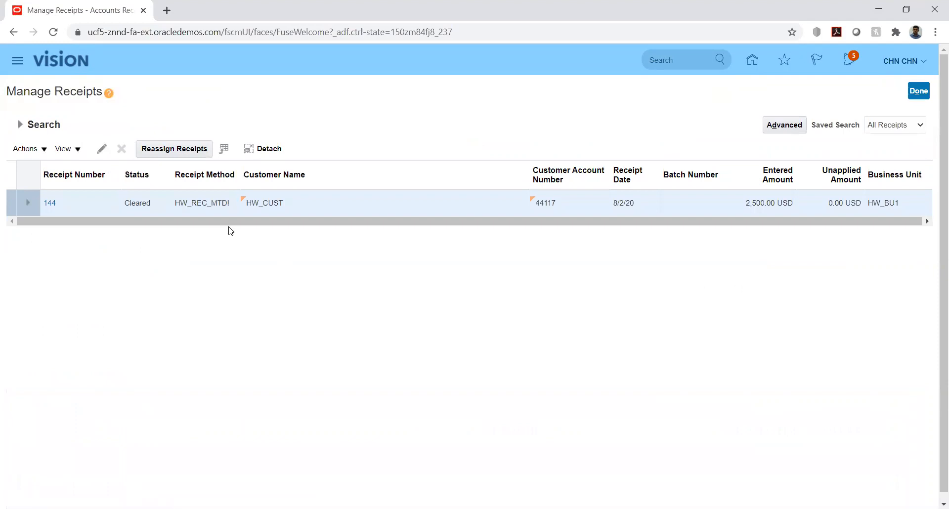
Clear the Receipt Number criterion and search receipts by customer HW_CUST
click(20, 125)
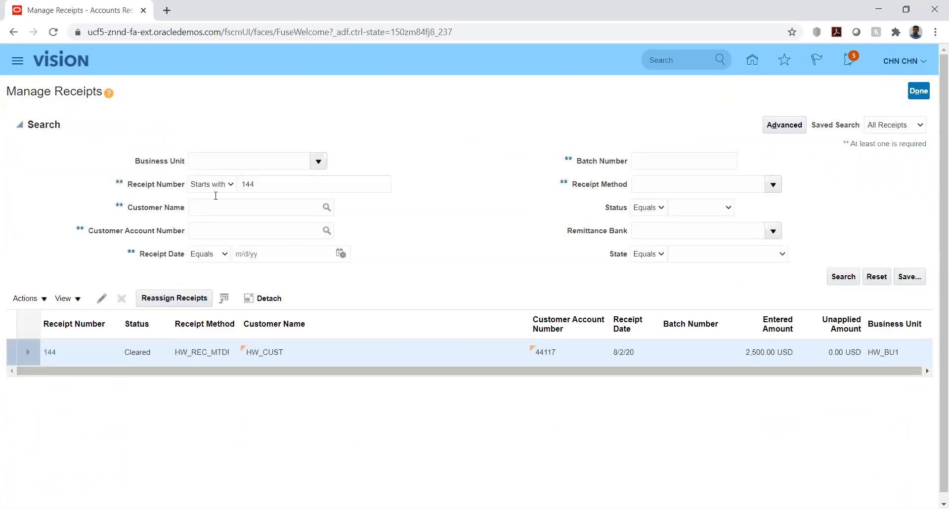
click(280, 179)
key(ctrl+a)
key(BackSpace)
click(843, 278)
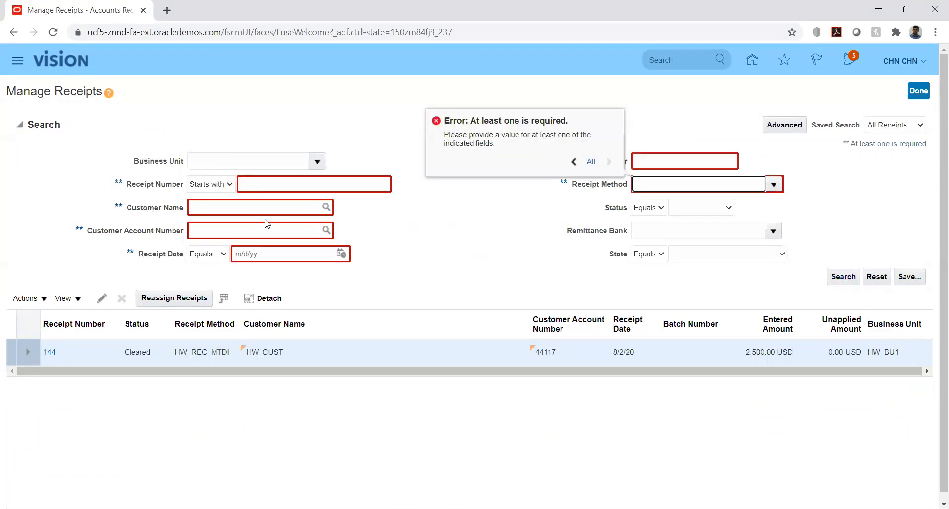
click(250, 211)
text(hw)
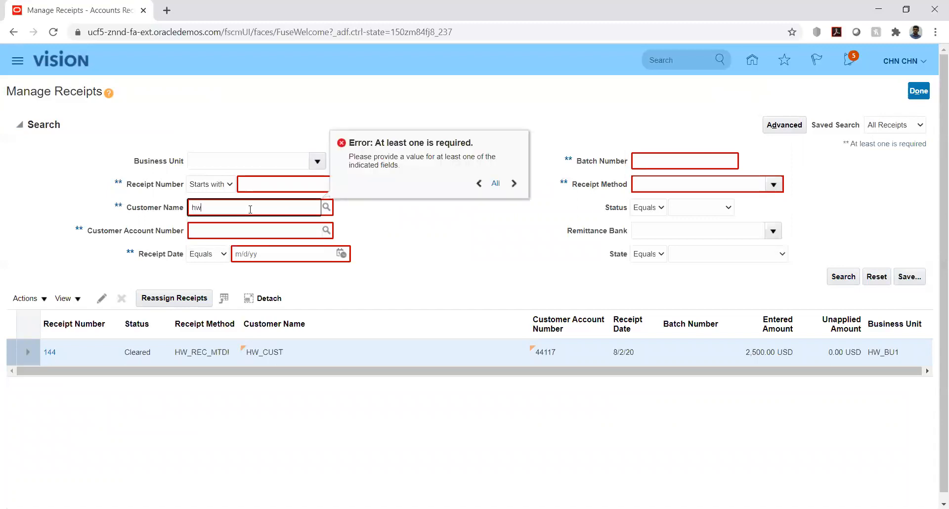
click(461, 238)
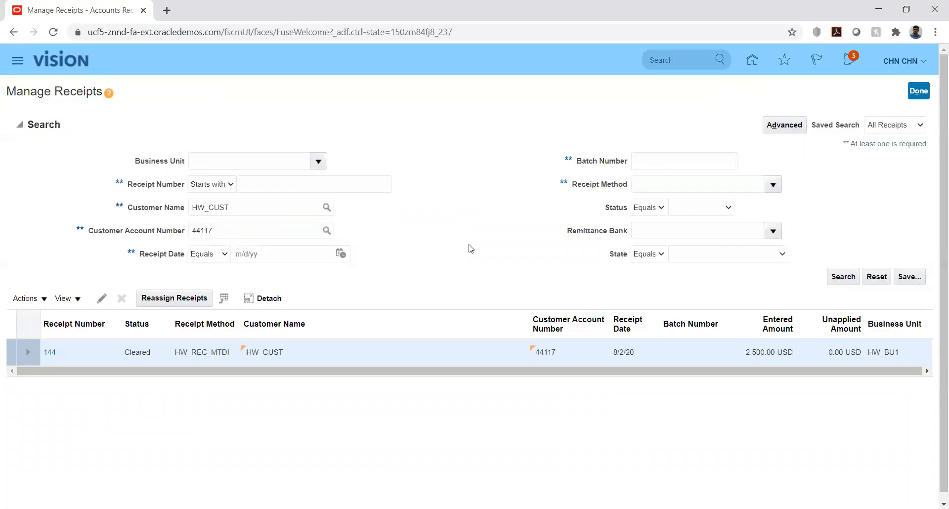
click(844, 276)
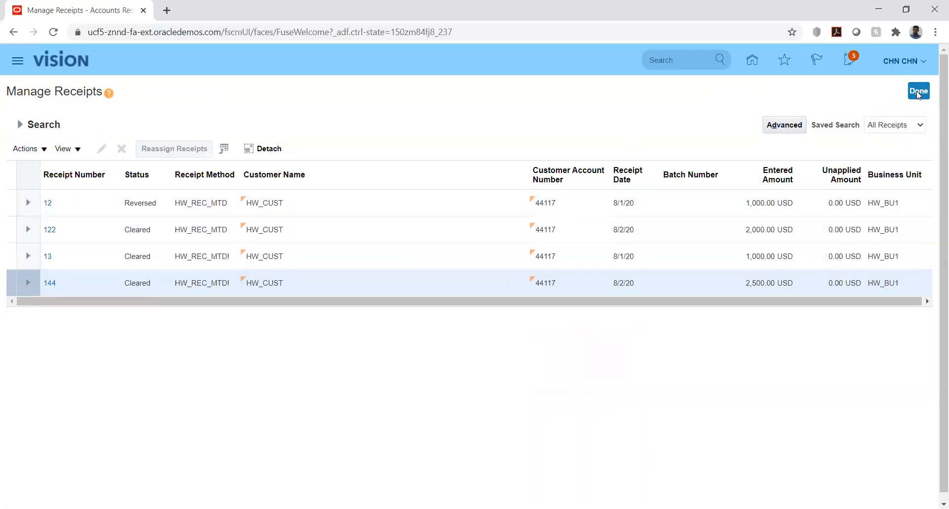
Open receipt 122 and choose the Reverse action
click(49, 229)
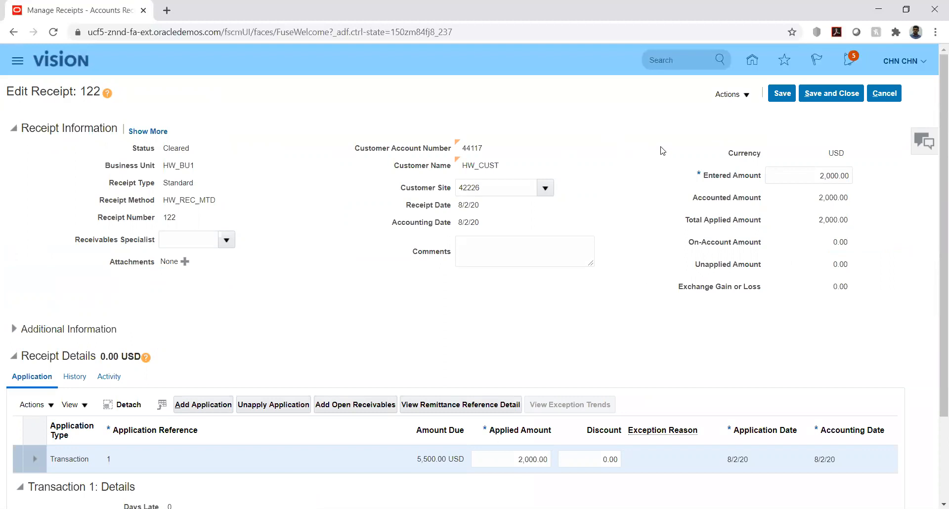
click(748, 96)
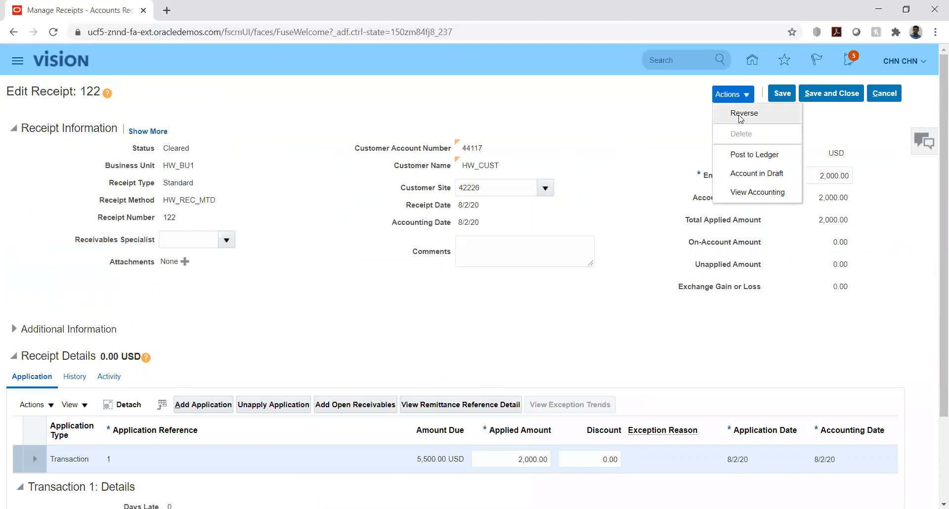
click(744, 114)
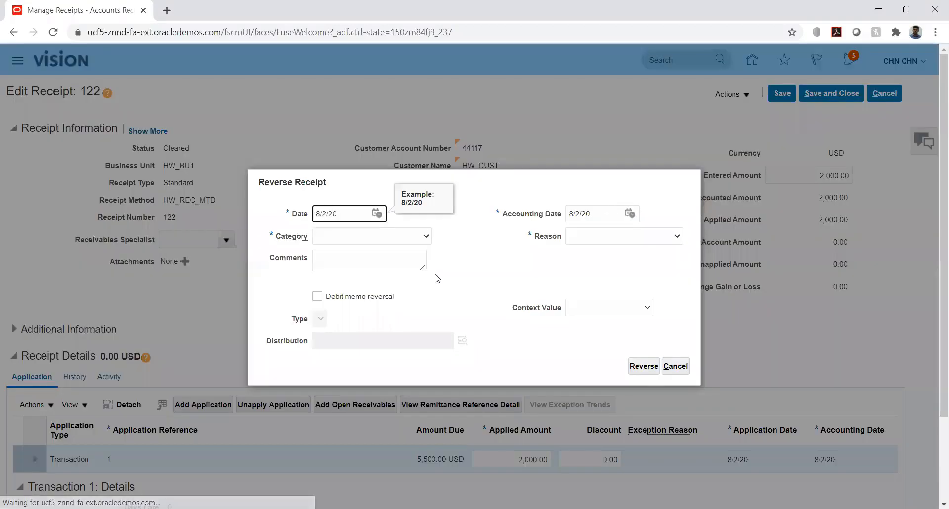
Set the reversal category to Nonsufficient funds and the reason to Account closed
click(424, 240)
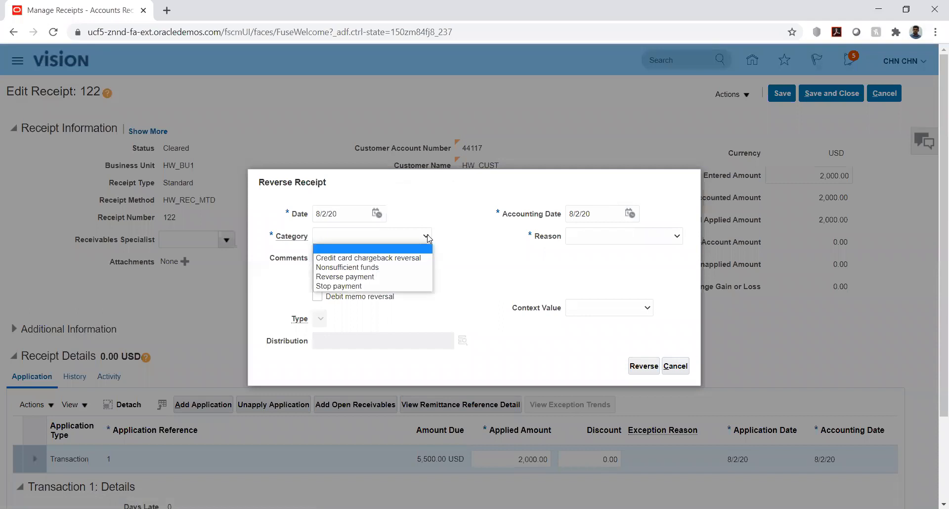
click(395, 267)
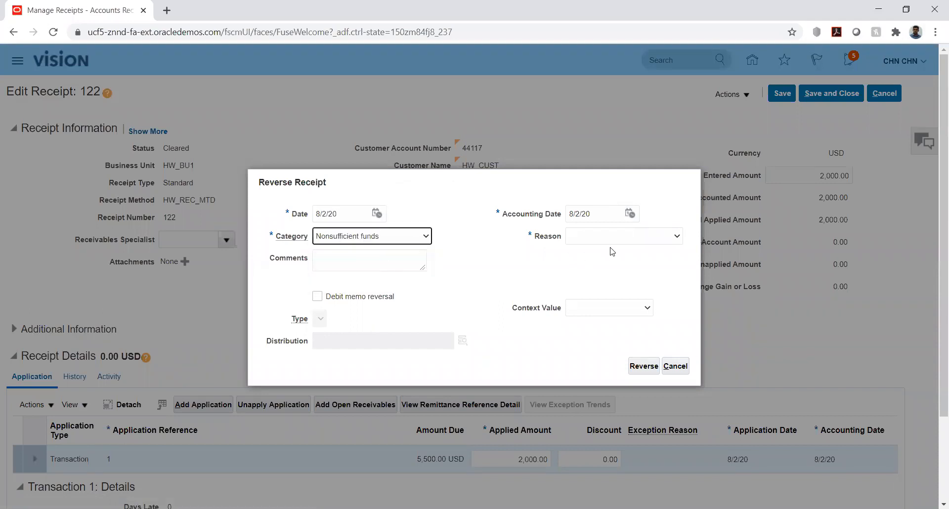
click(666, 238)
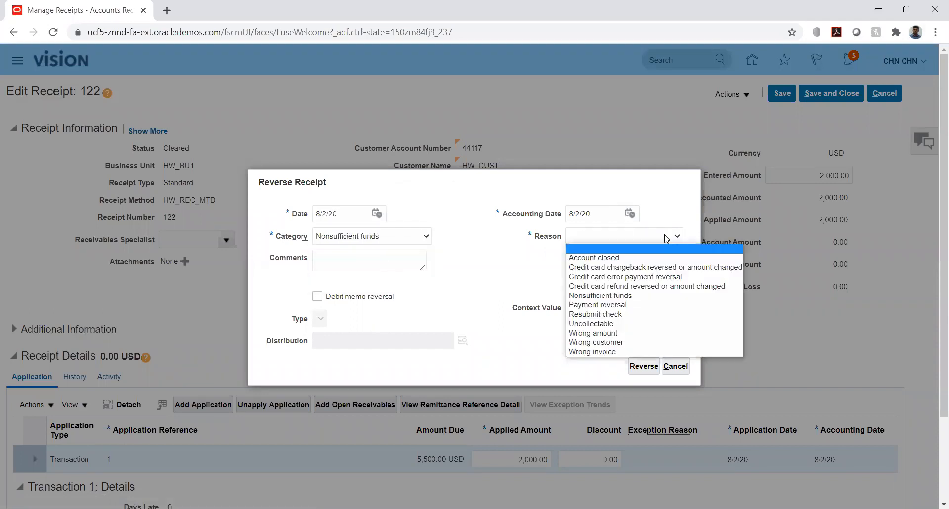
click(634, 258)
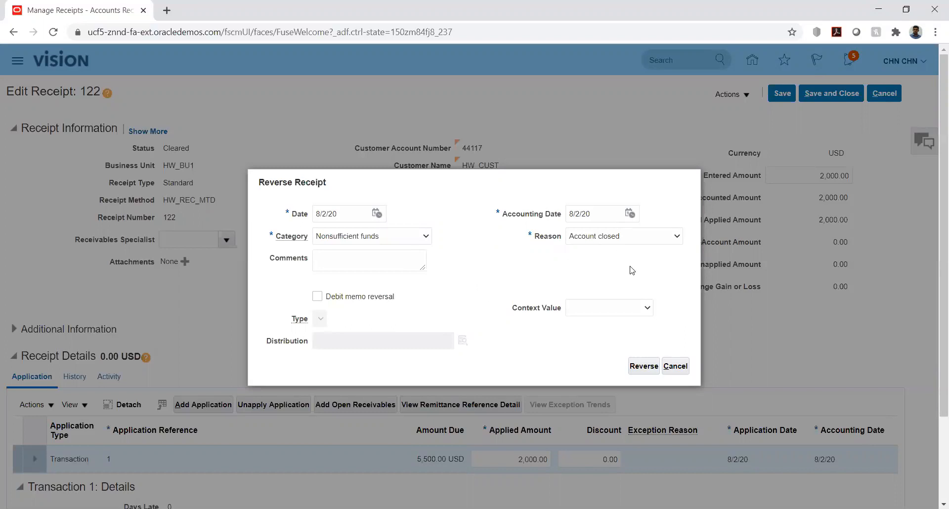
Confirm the reversal of receipt 122 with category Nonsufficient funds and reason Account closed
click(641, 367)
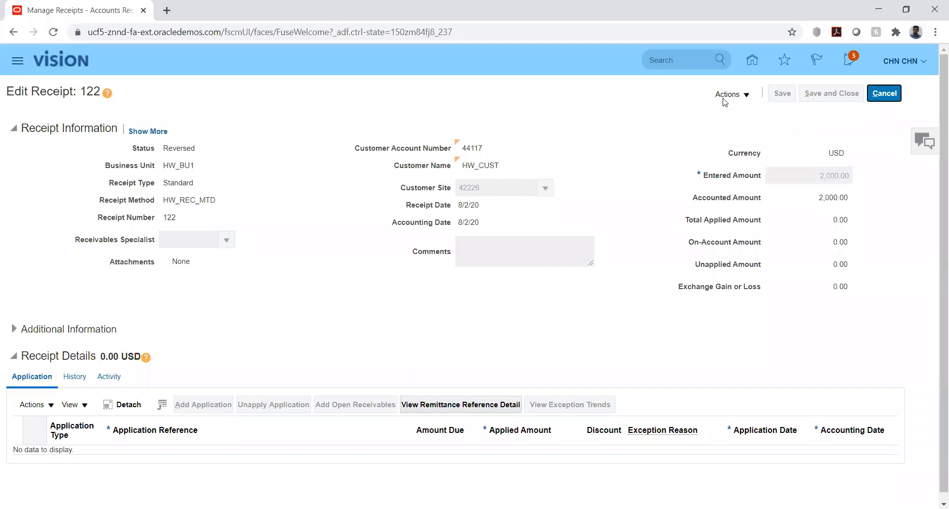
click(746, 99)
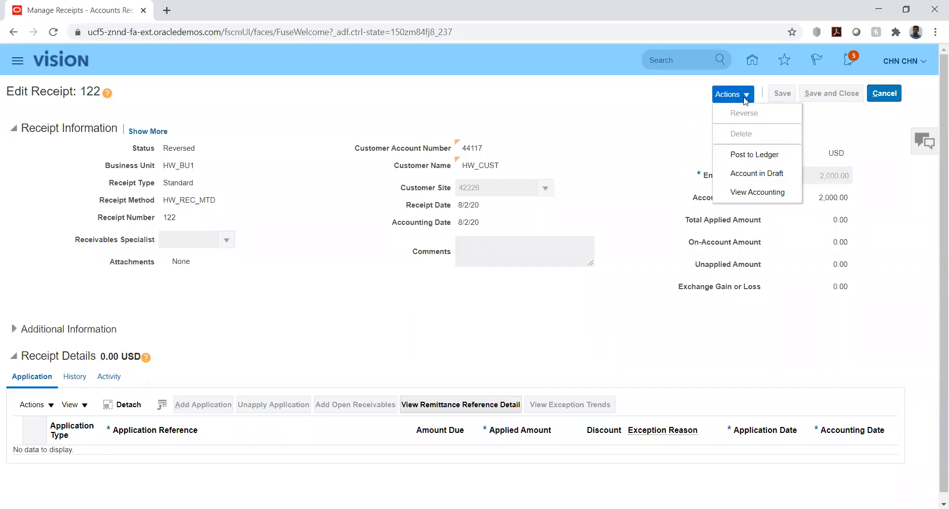
Post reversed receipt 122 to the ledger, review its four accounting lines, then leave the receipt
click(742, 155)
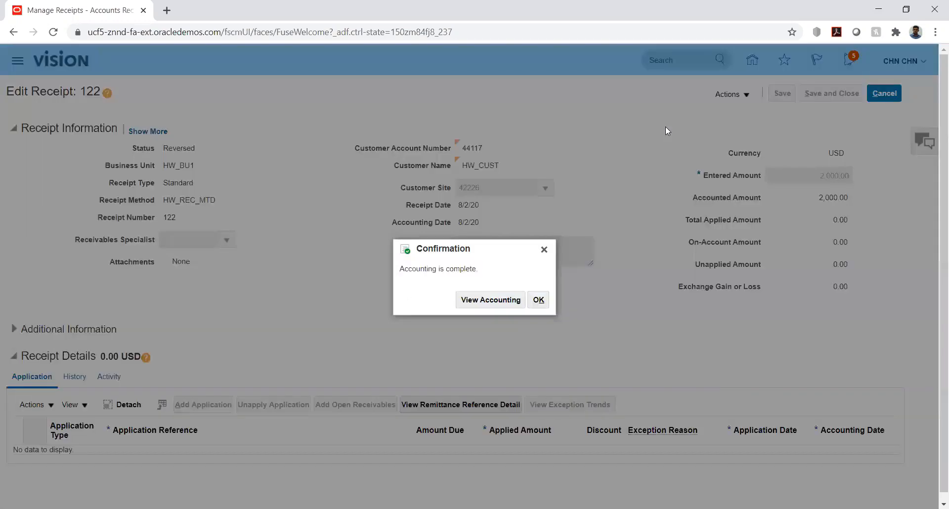
click(469, 300)
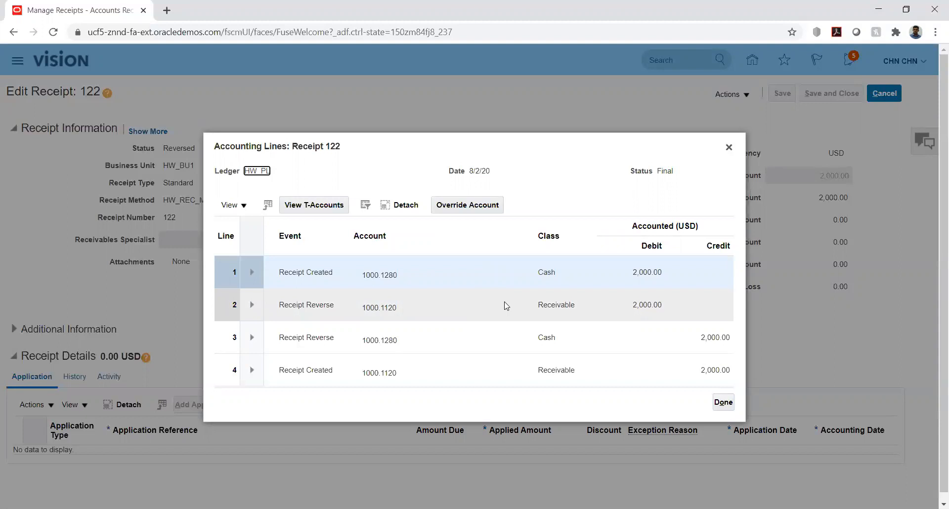
click(722, 402)
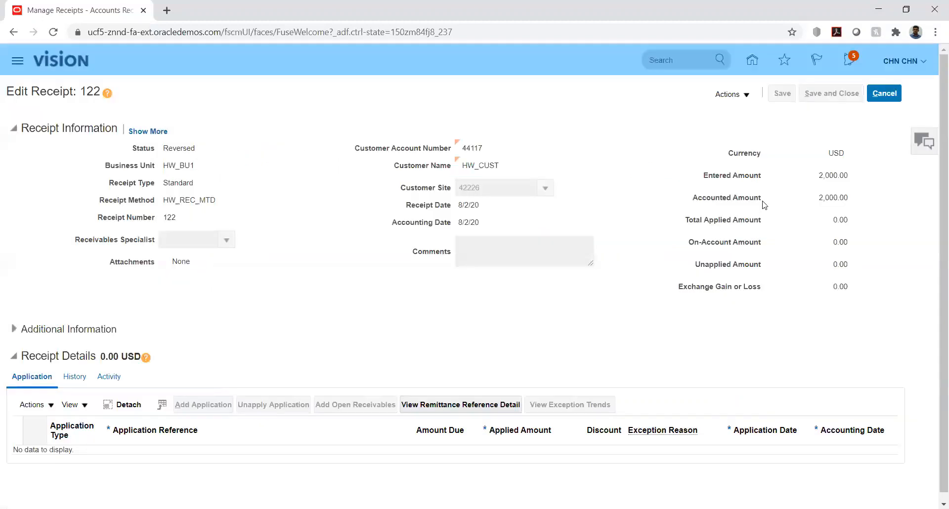
click(748, 97)
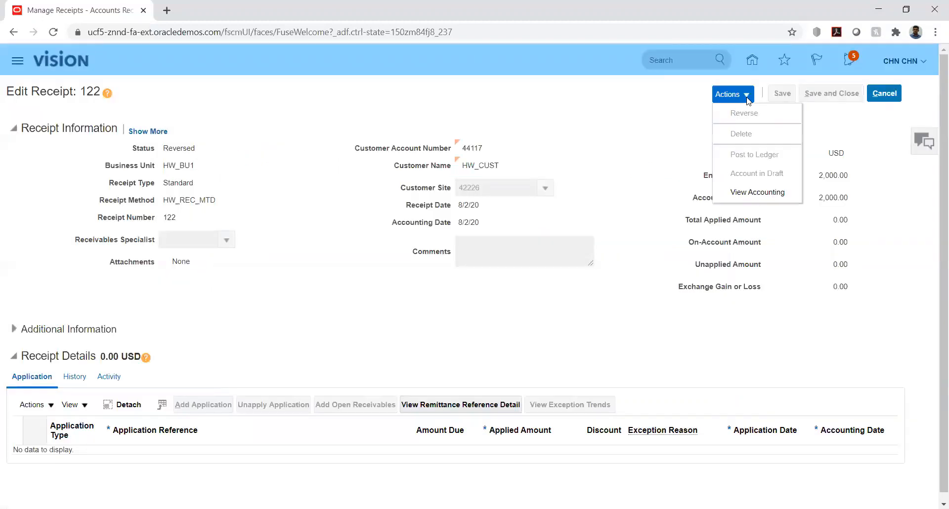
click(627, 143)
click(884, 96)
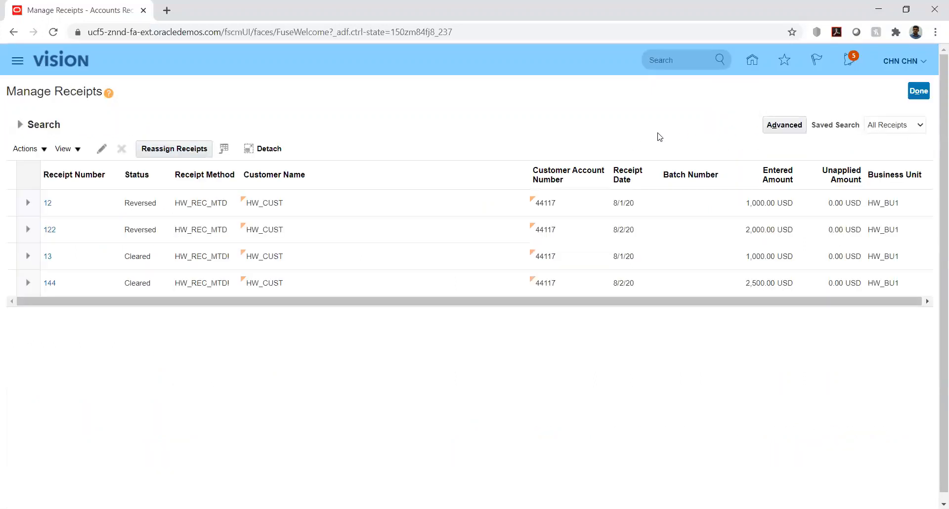
Close the receipt search and go from Home to Receivables > Billing with its Tasks panel
click(918, 94)
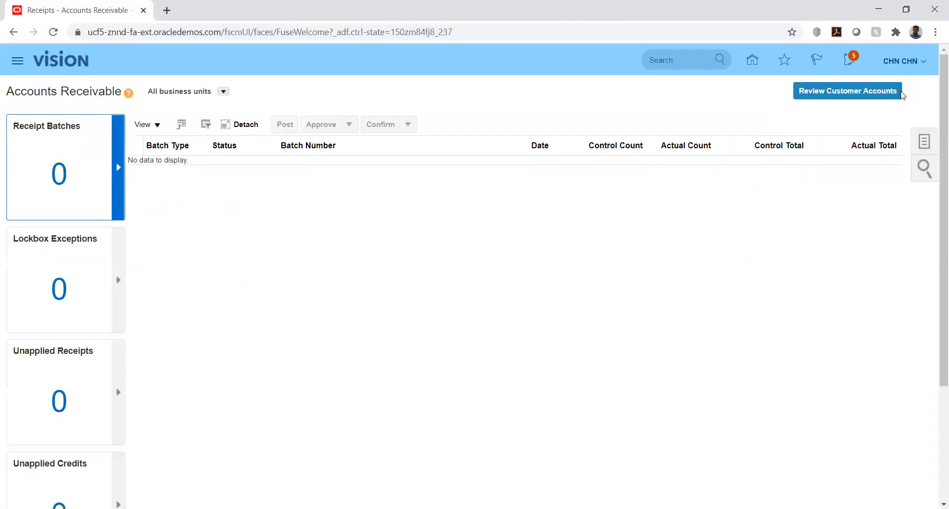
click(752, 64)
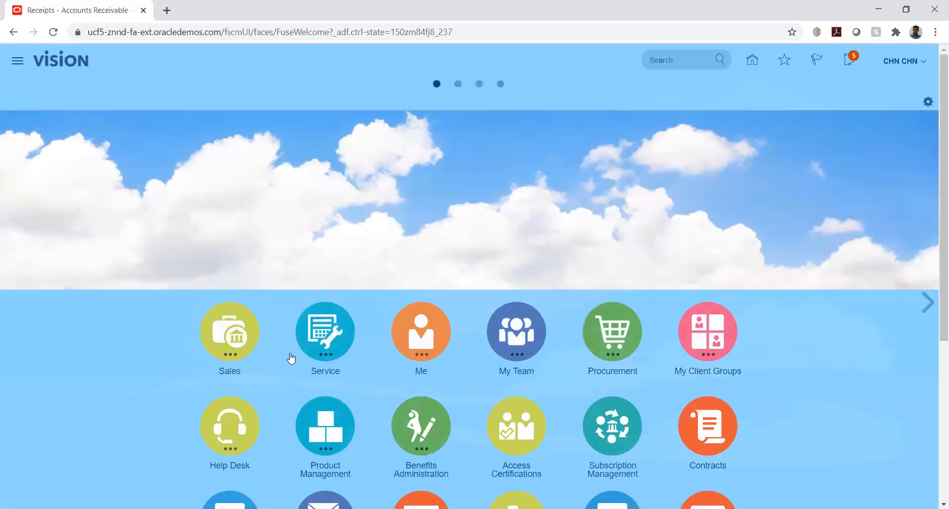
scroll(134, 399, down, 3)
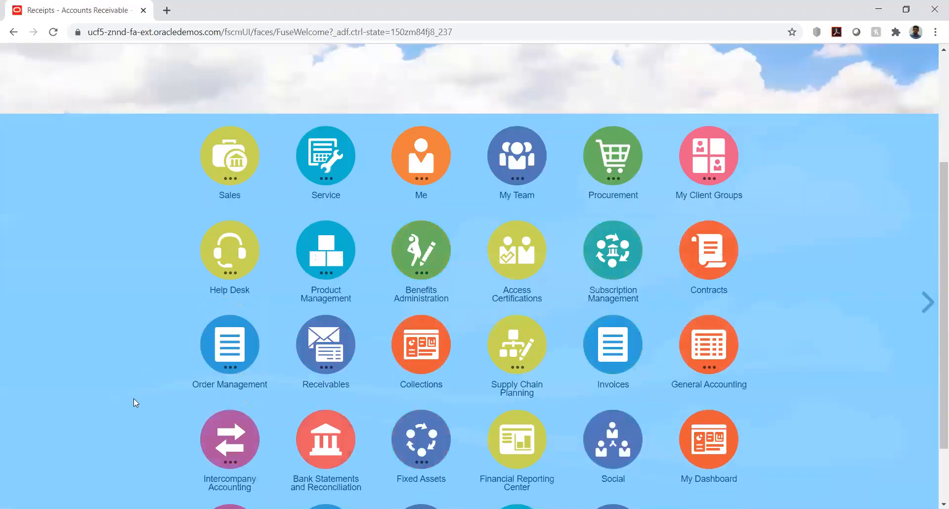
scroll(134, 399, down, 2)
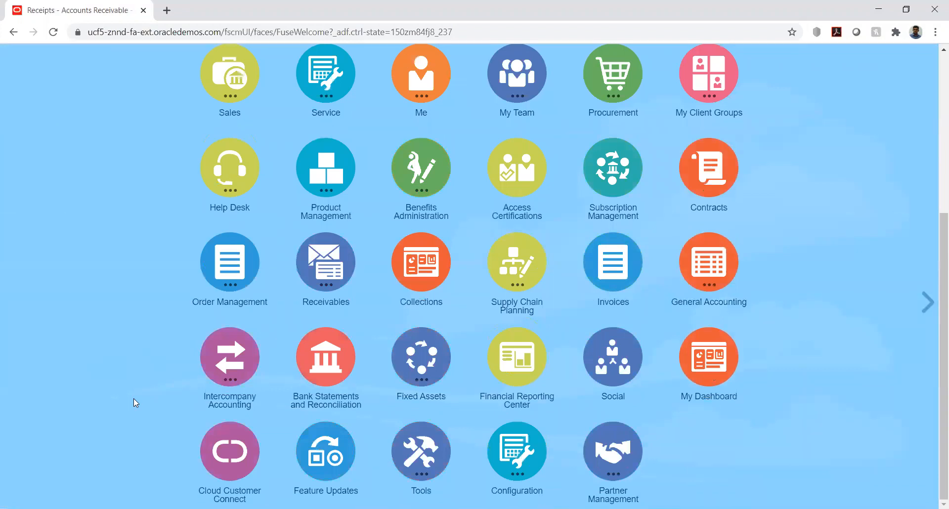
click(314, 304)
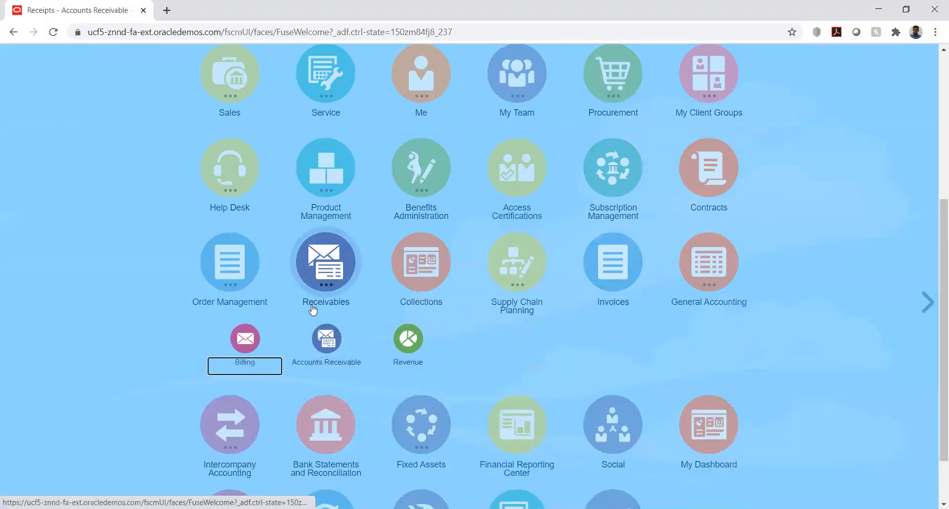
click(245, 338)
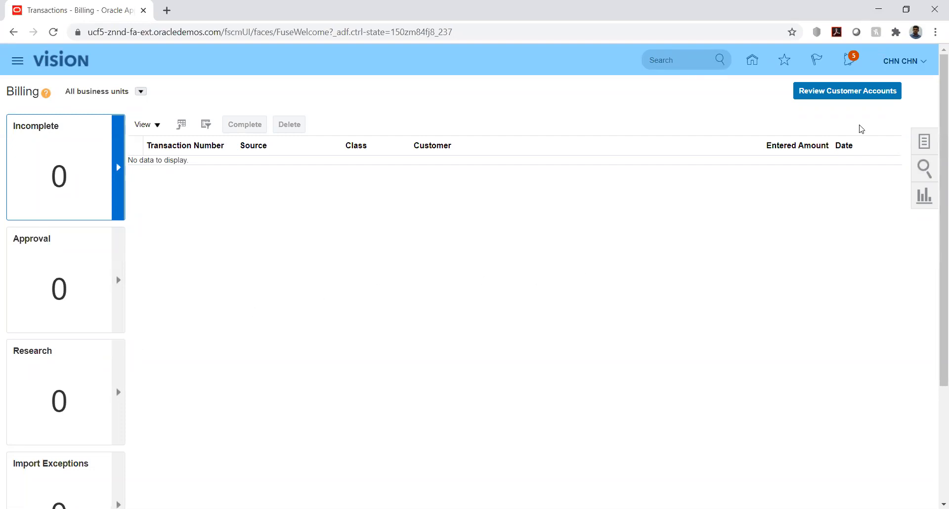
click(923, 141)
Open Manage Transactions and try looking up Bill-to Customer 'hw', dismissing the three-character error
click(832, 129)
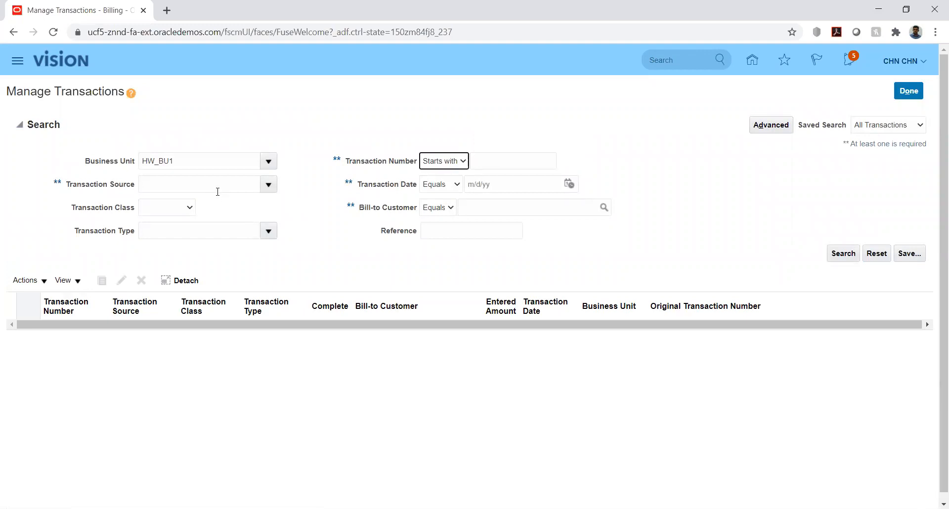
click(510, 162)
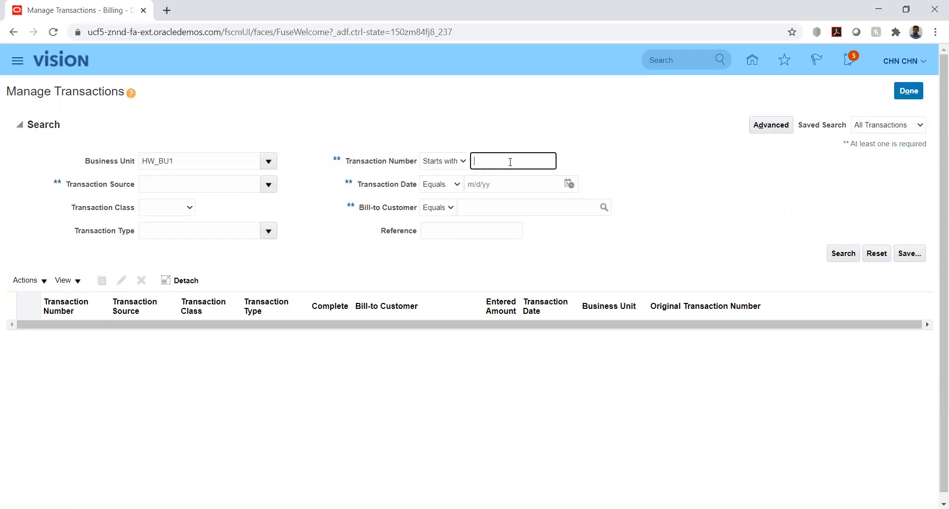
click(844, 255)
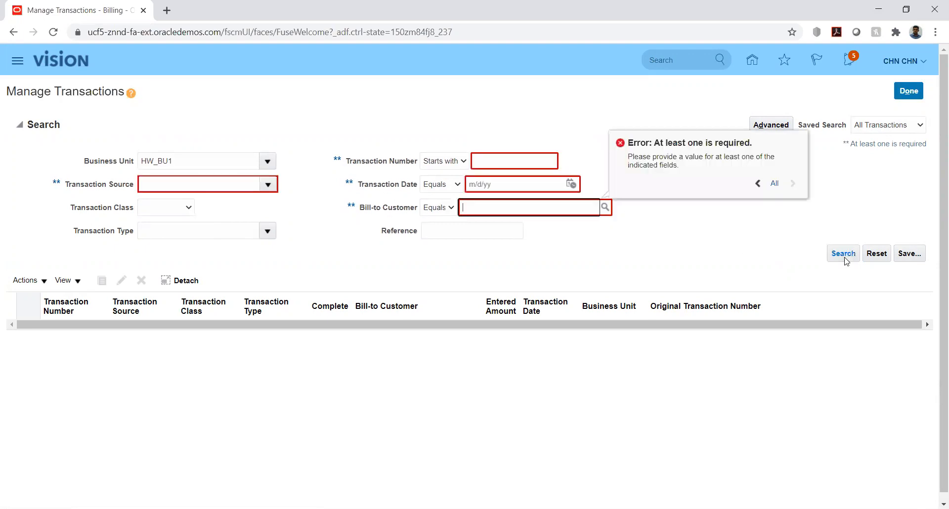
click(486, 160)
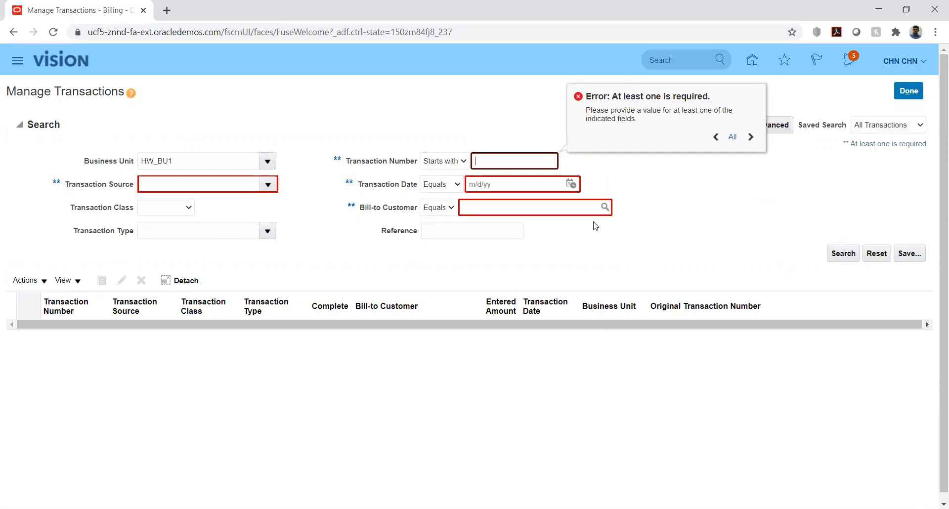
click(550, 202)
text(hw)
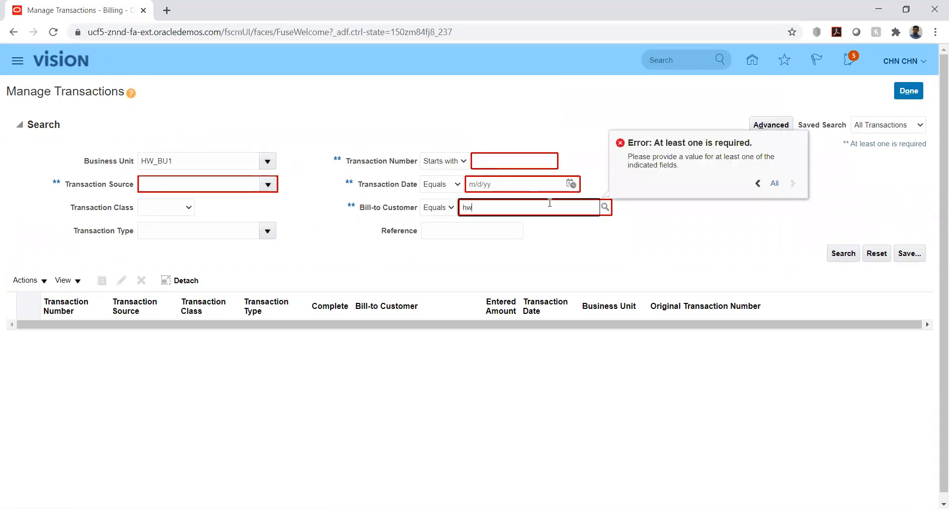
click(591, 220)
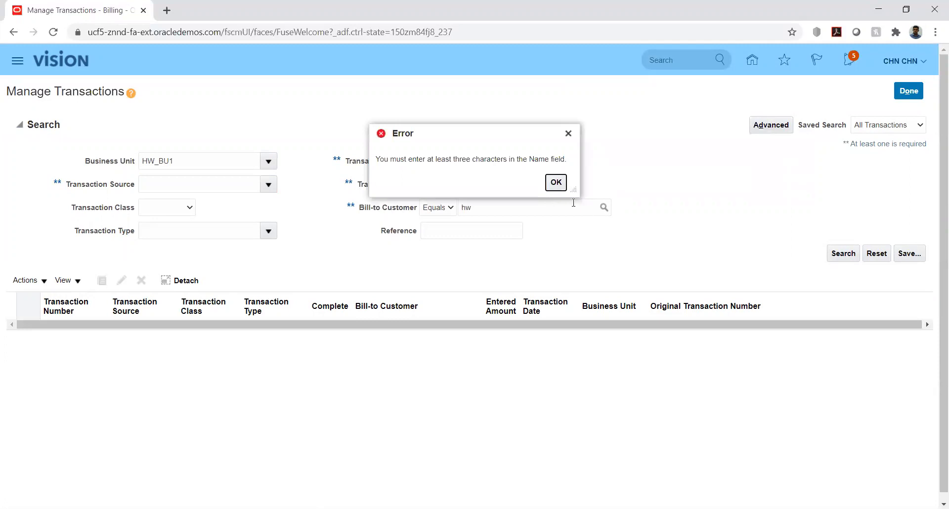
click(555, 181)
Set Transaction Source to HW_TRX_SRC, clear the invalid customer value, and search
click(222, 181)
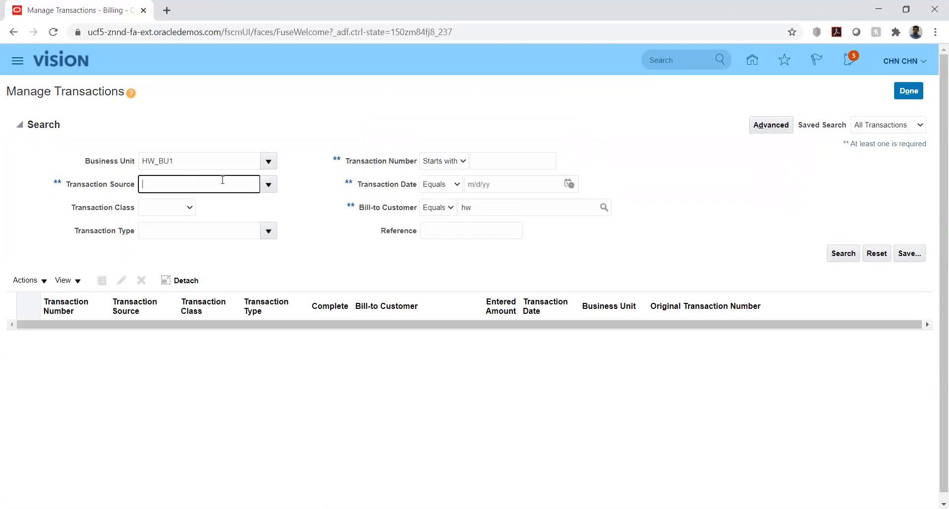
text(hw)
key(Tab)
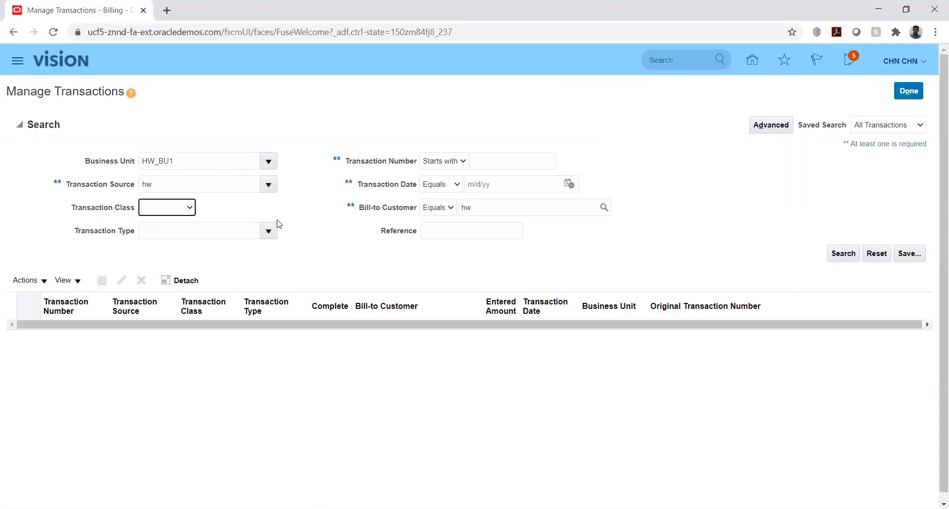
click(268, 187)
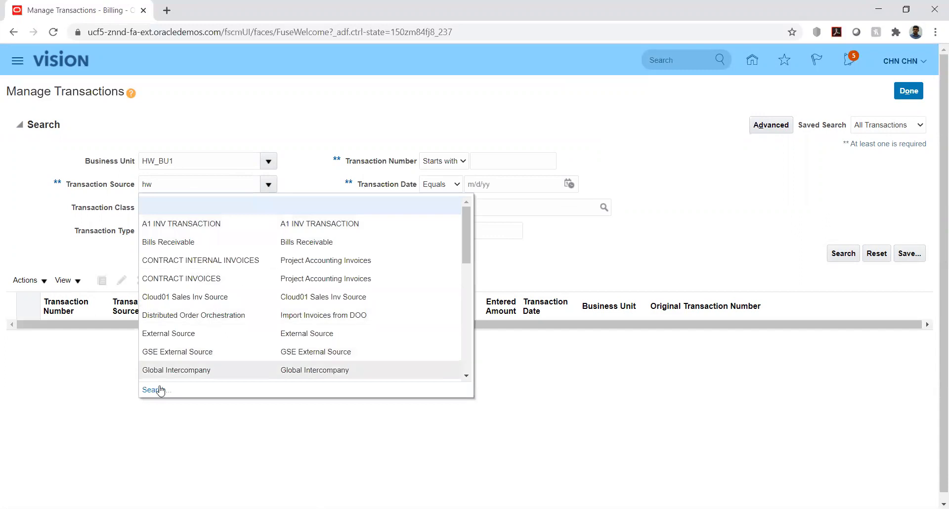
click(160, 390)
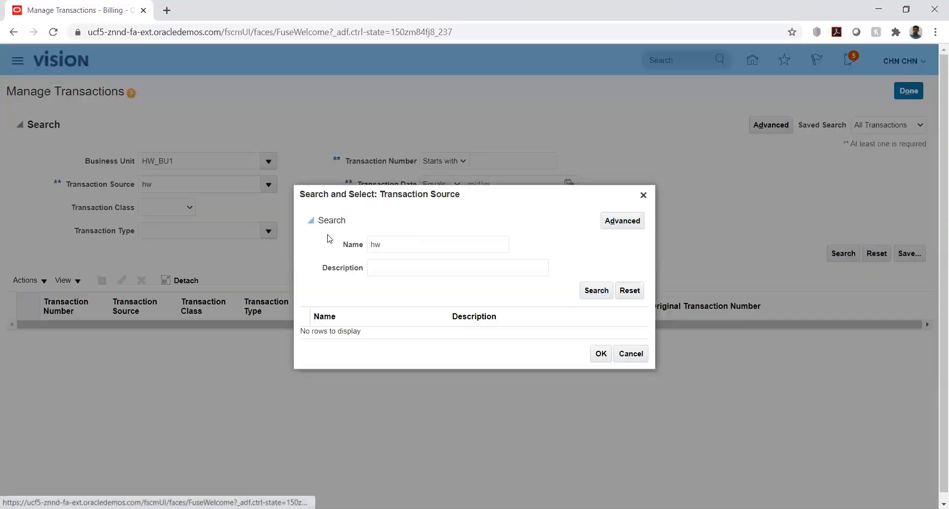
click(607, 292)
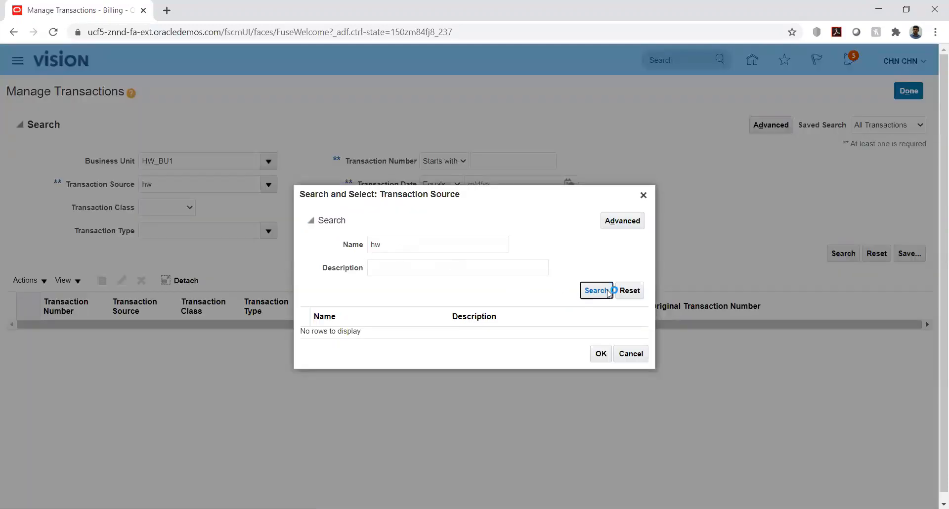
click(514, 331)
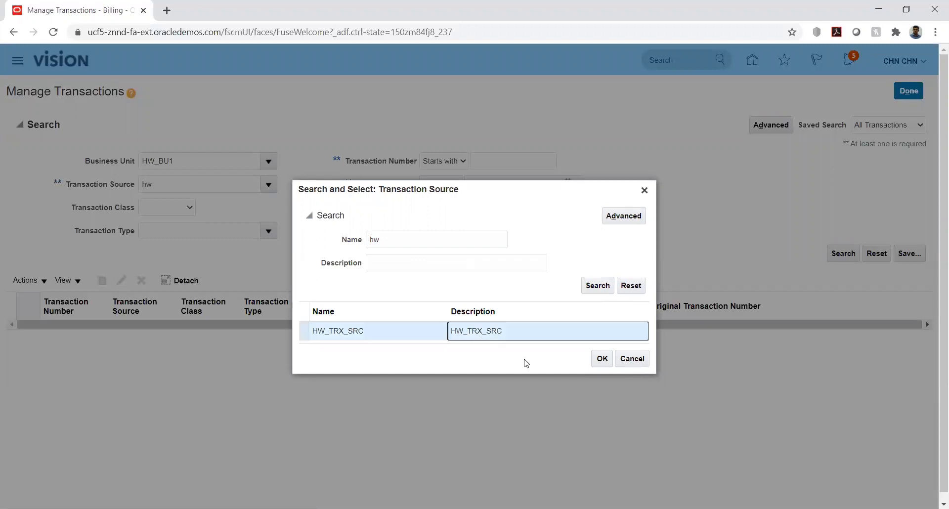
click(602, 358)
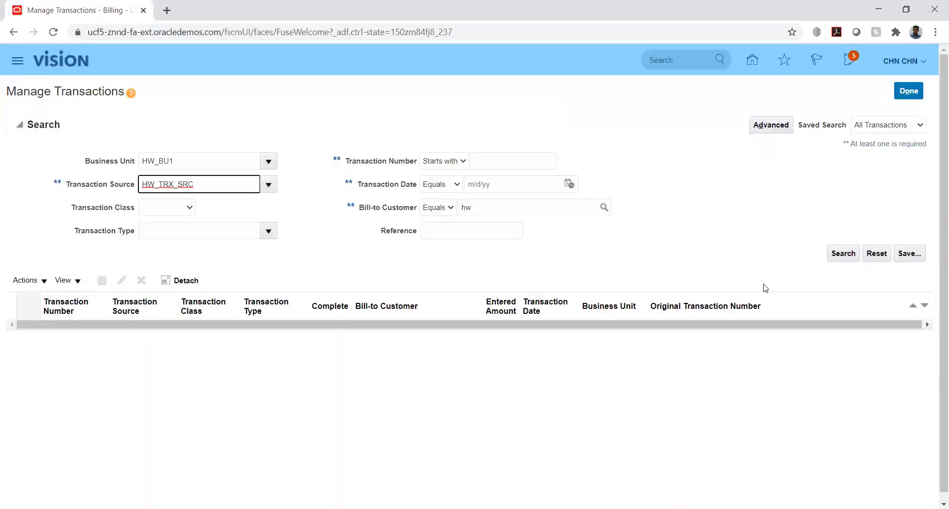
click(840, 255)
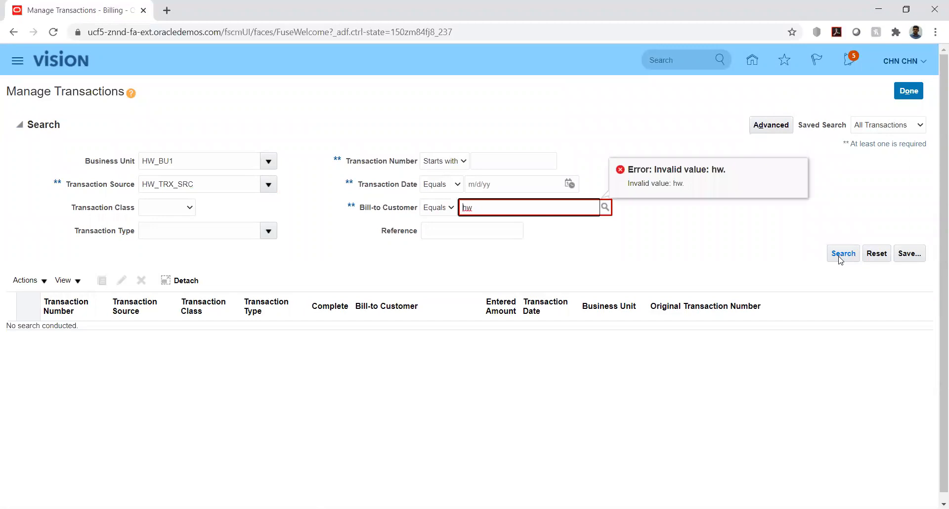
key(ctrl+a)
key(BackSpace)
click(837, 256)
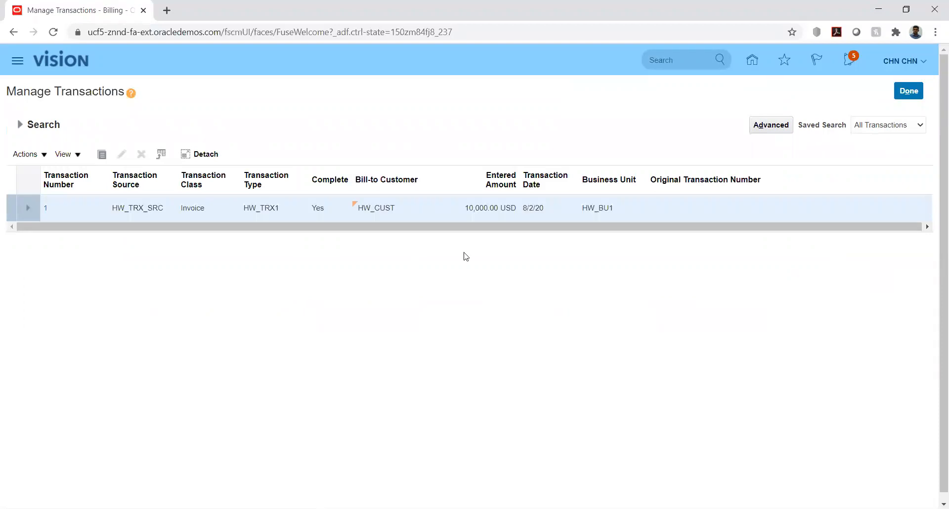
Open Invoice 1 and view its balance details: 7,500.00 open after a -2,500.00 receipt
click(44, 209)
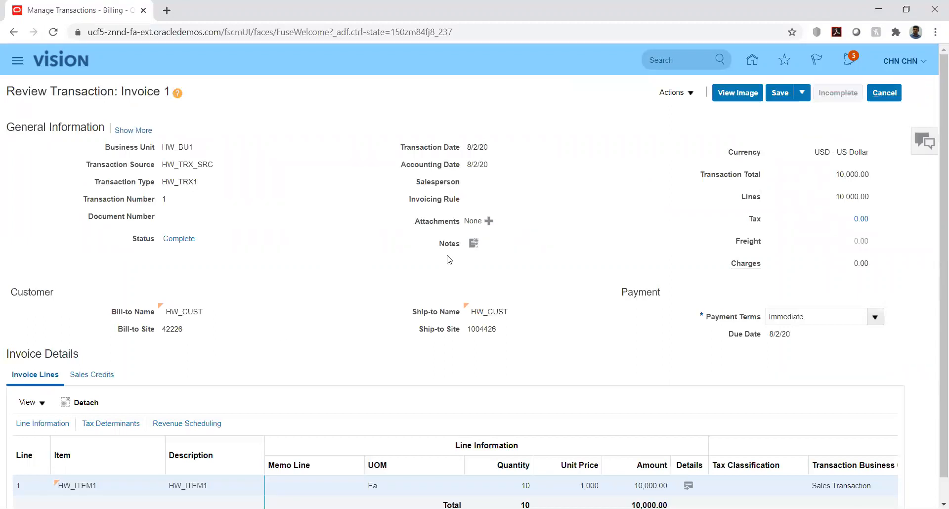
click(689, 93)
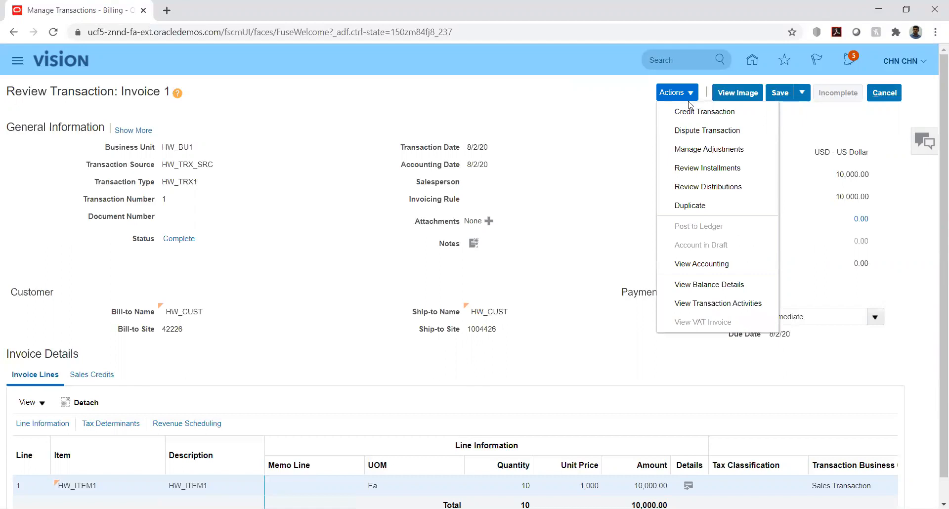
click(683, 285)
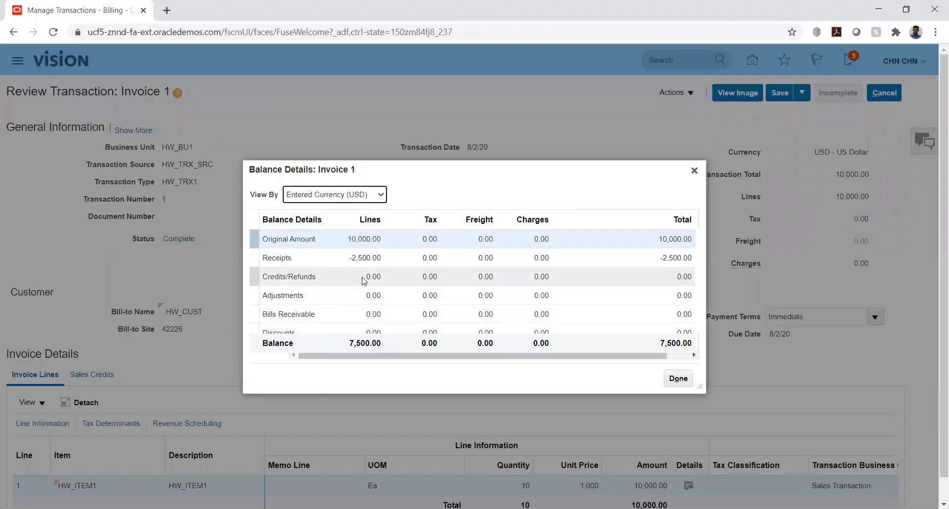
scroll(363, 281, down, 1)
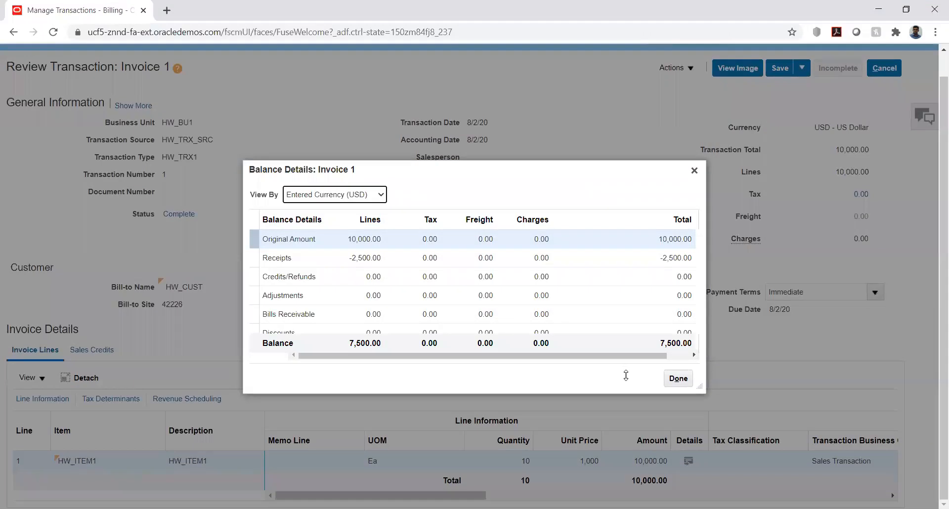
click(677, 381)
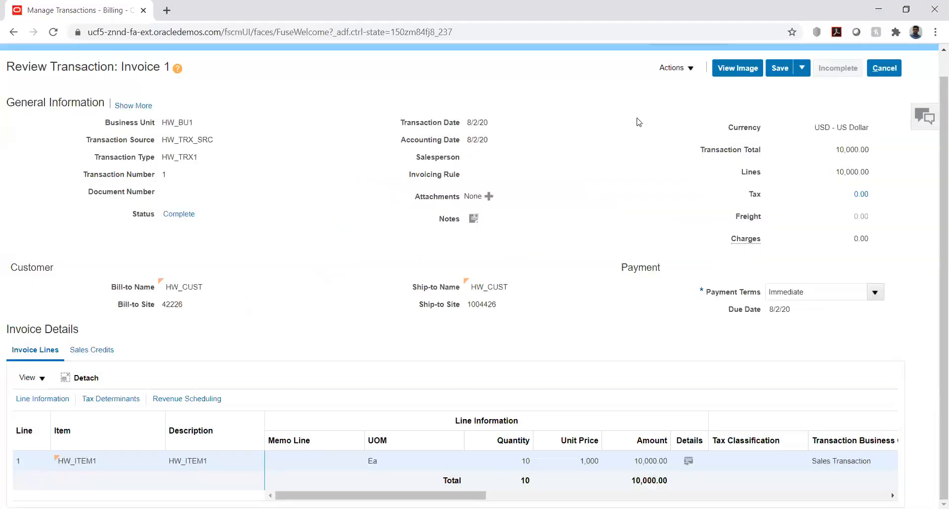
click(690, 68)
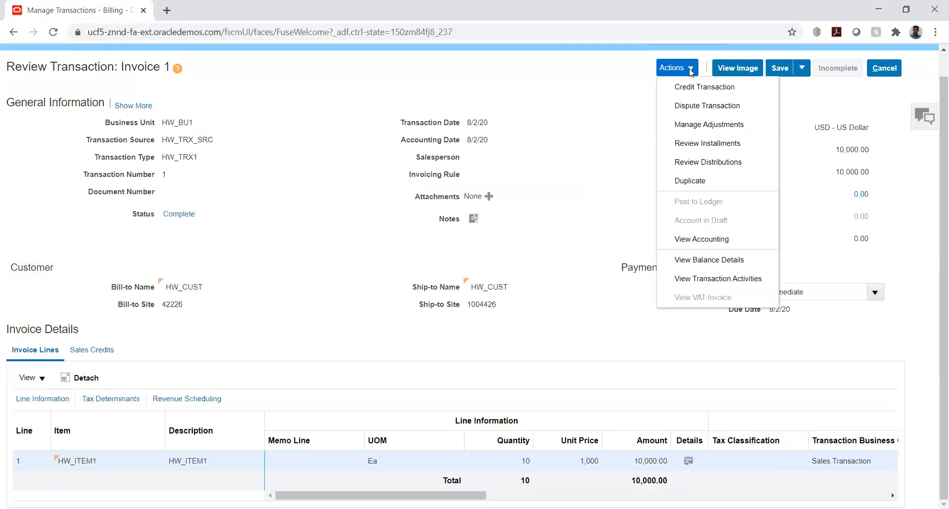
click(692, 124)
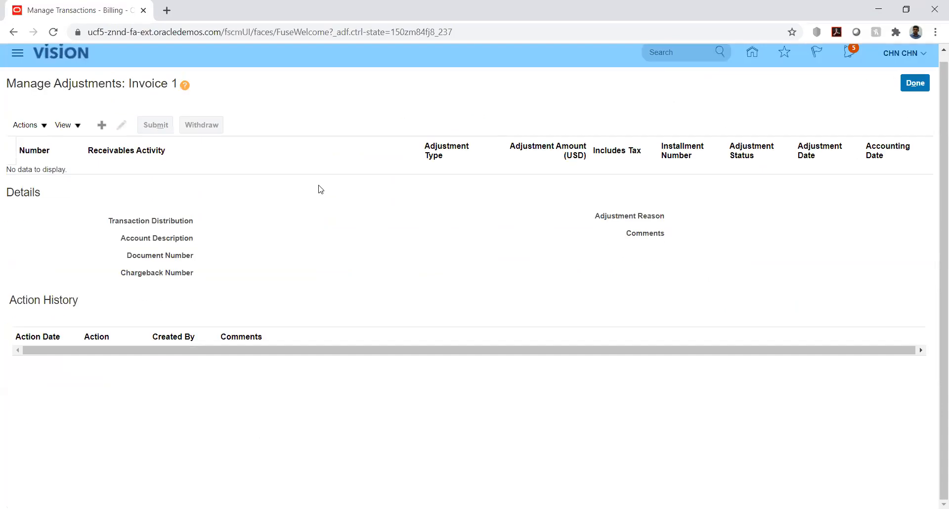
Add a new adjustment to Invoice 1 with receivables activity HW_ADJ
click(102, 125)
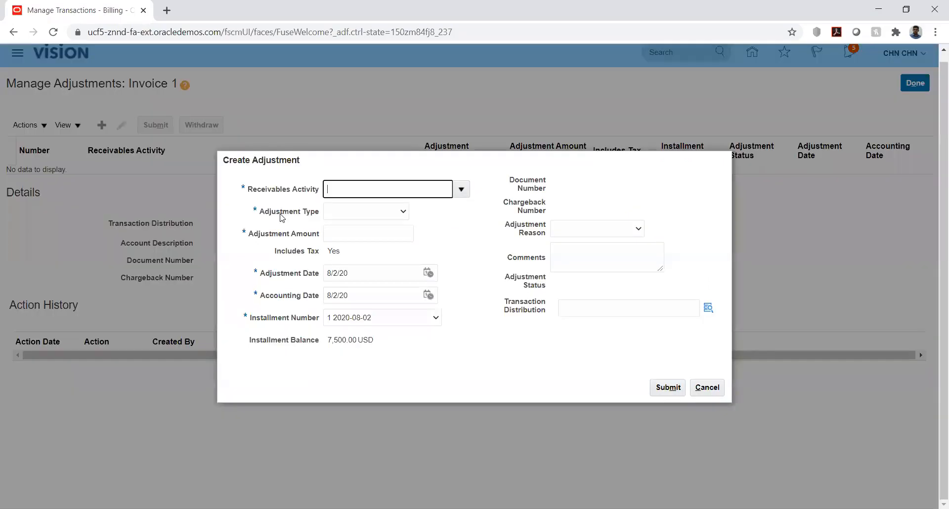
click(462, 191)
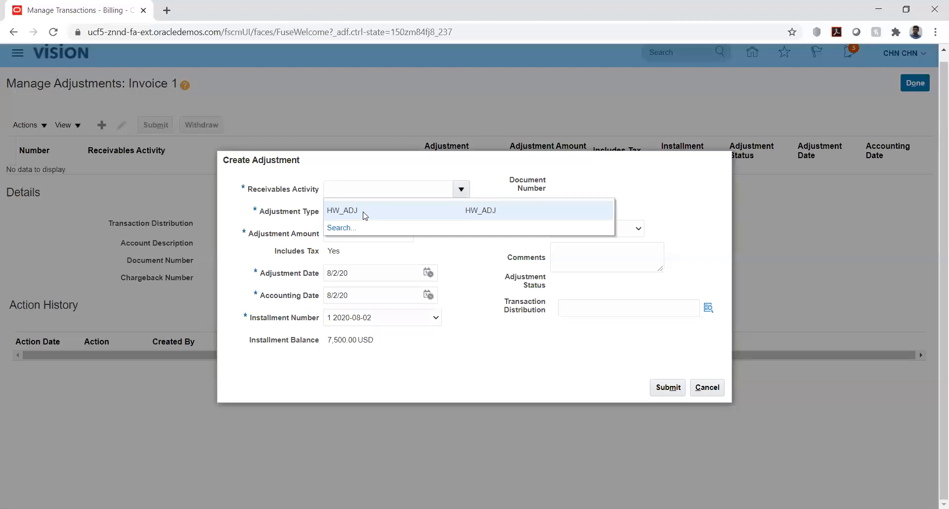
click(365, 215)
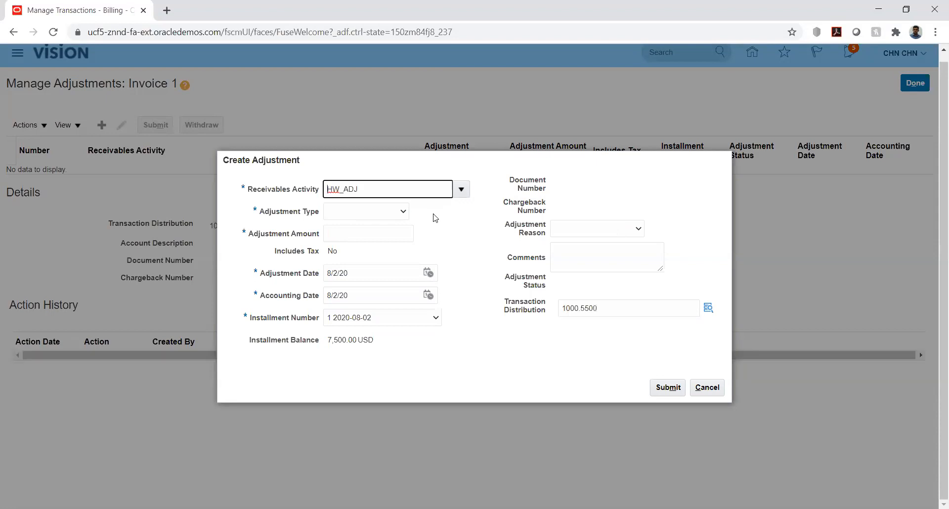
click(395, 216)
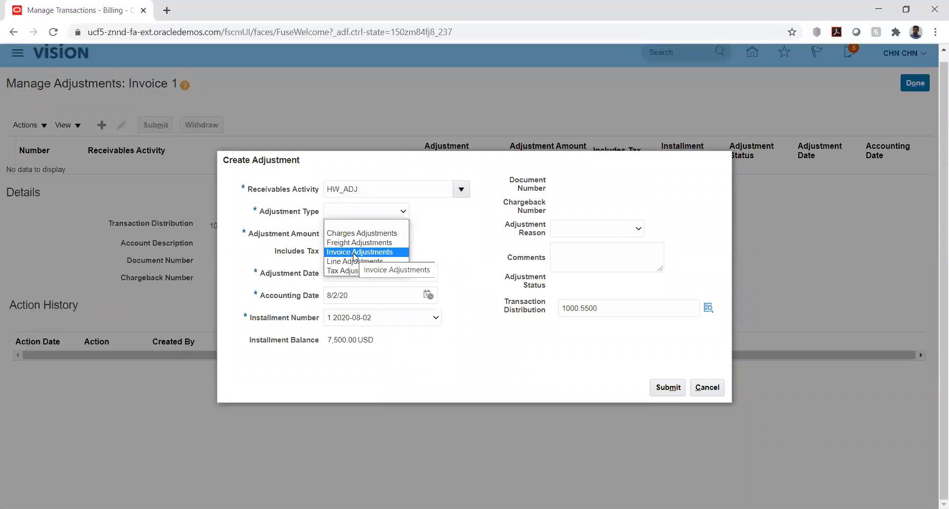
Set the adjustment type to Line Adjustments and the amount to -500.00
click(353, 253)
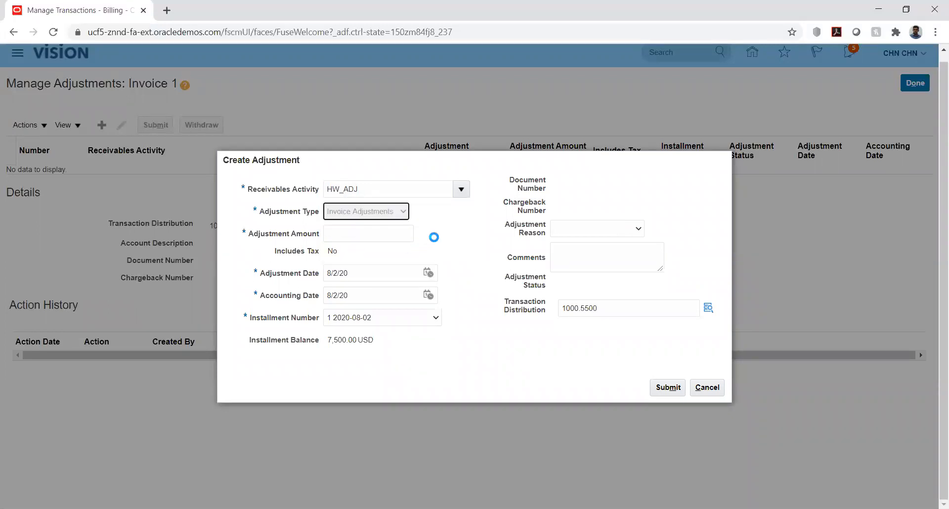
click(398, 211)
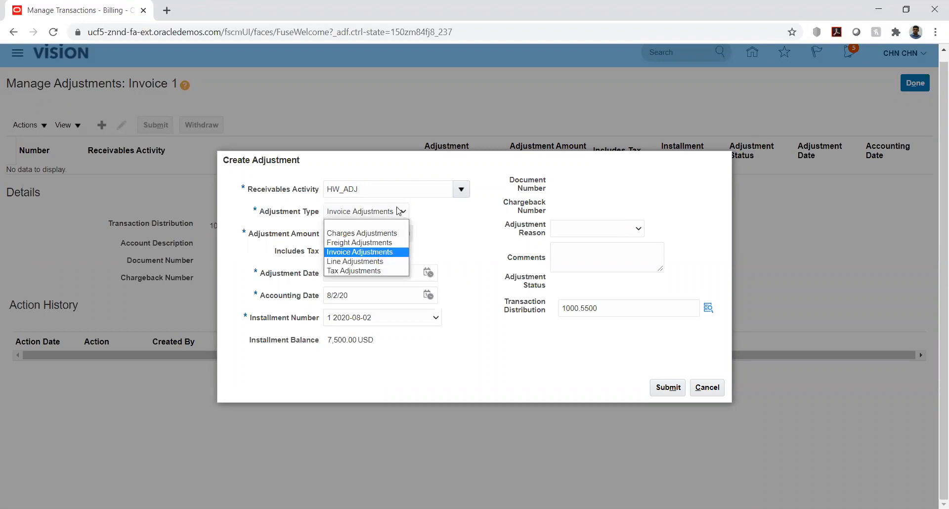
click(352, 261)
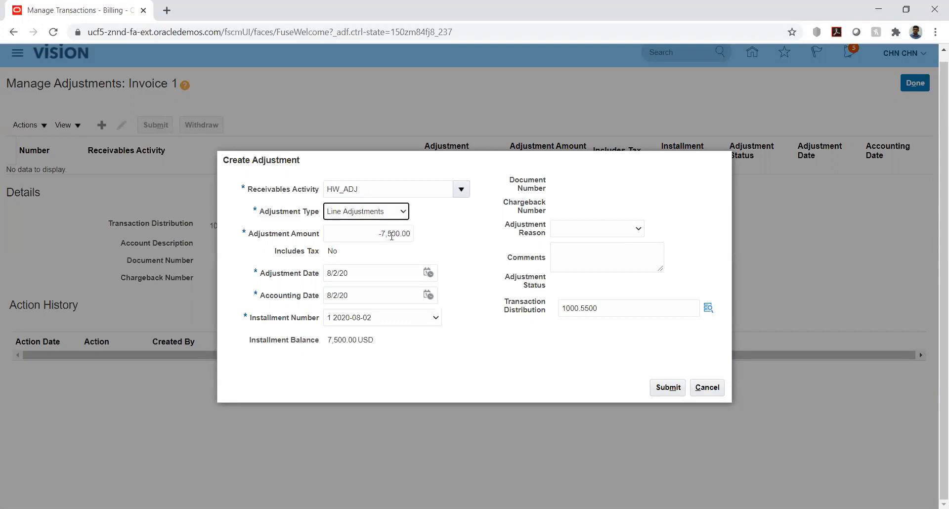
click(385, 233)
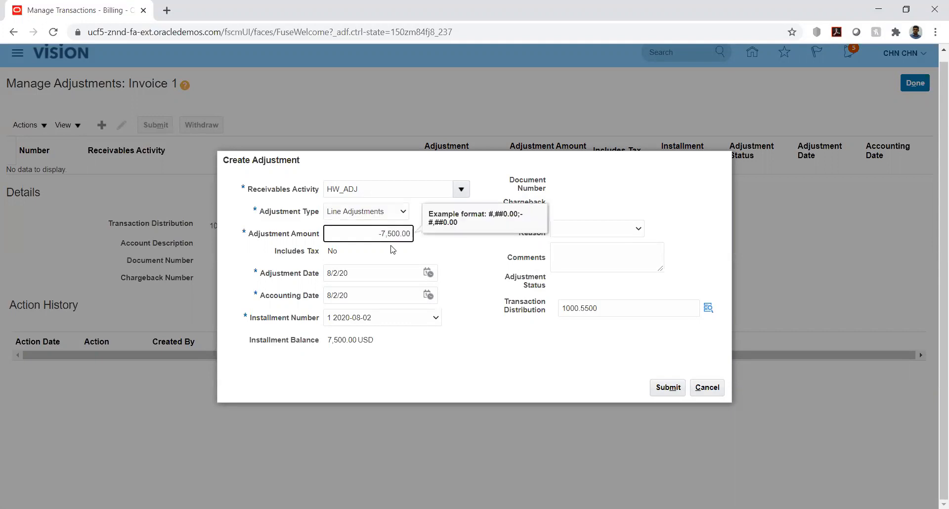
key(BackSpace)
key(BackSpace)
key(Delete)
text(-)
click(460, 256)
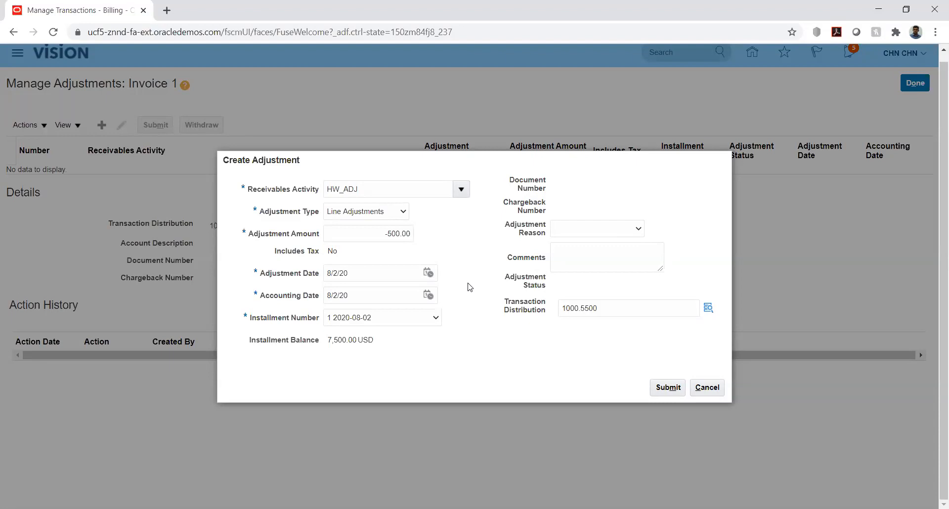
Switch between Invoice and Line Adjustments, ending on Line Adjustments with amount -500.00
click(403, 212)
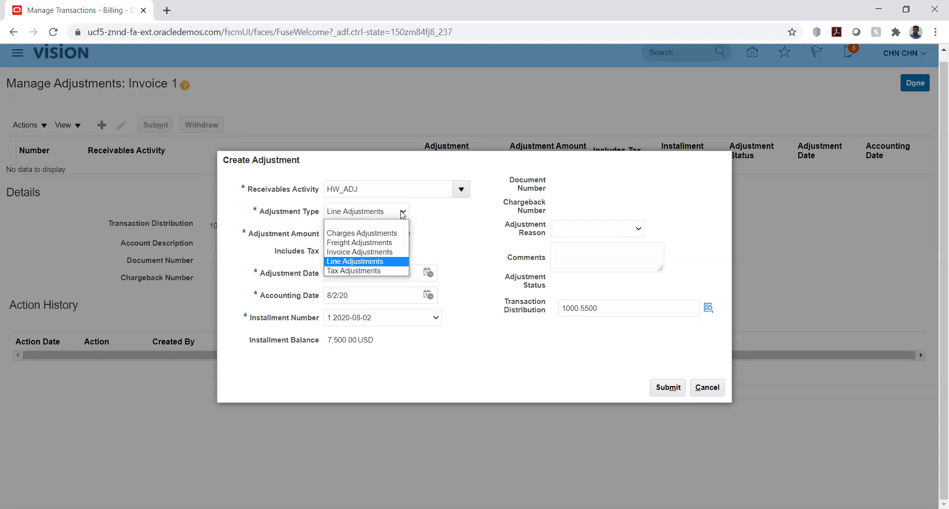
click(362, 253)
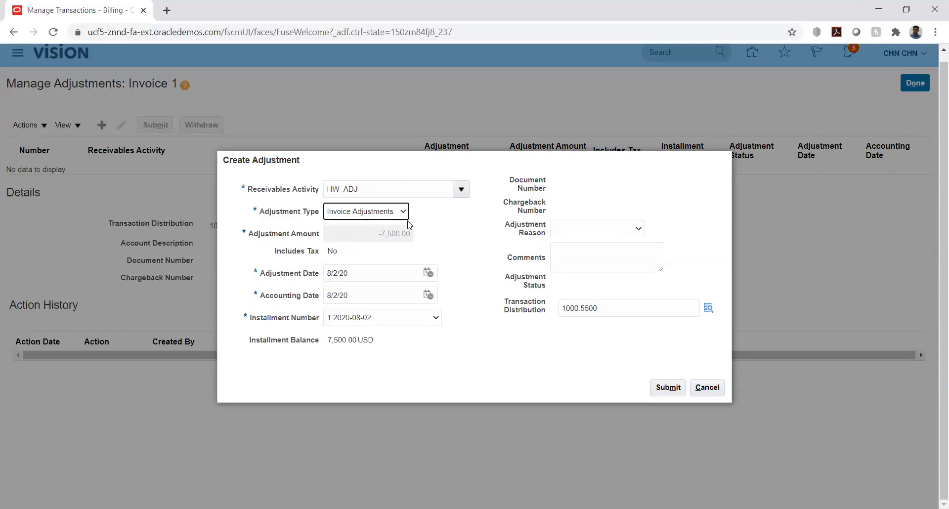
click(393, 212)
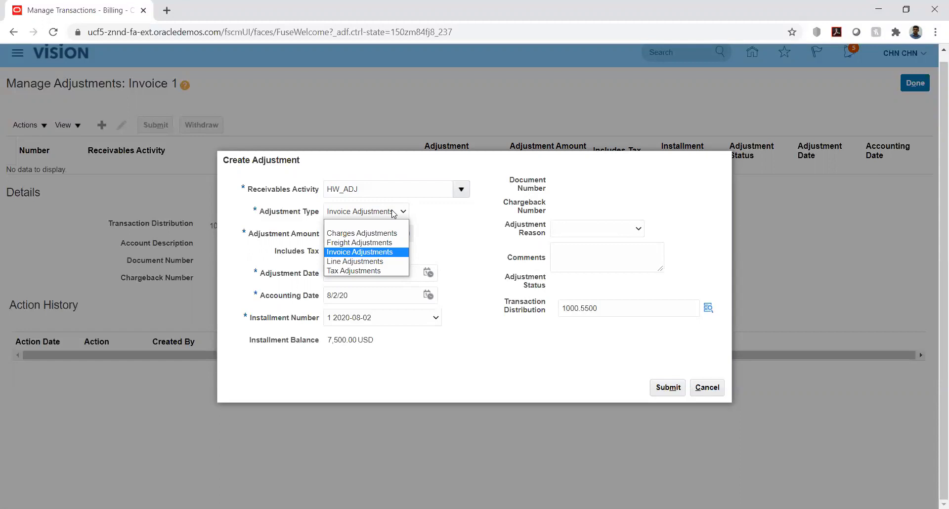
click(448, 227)
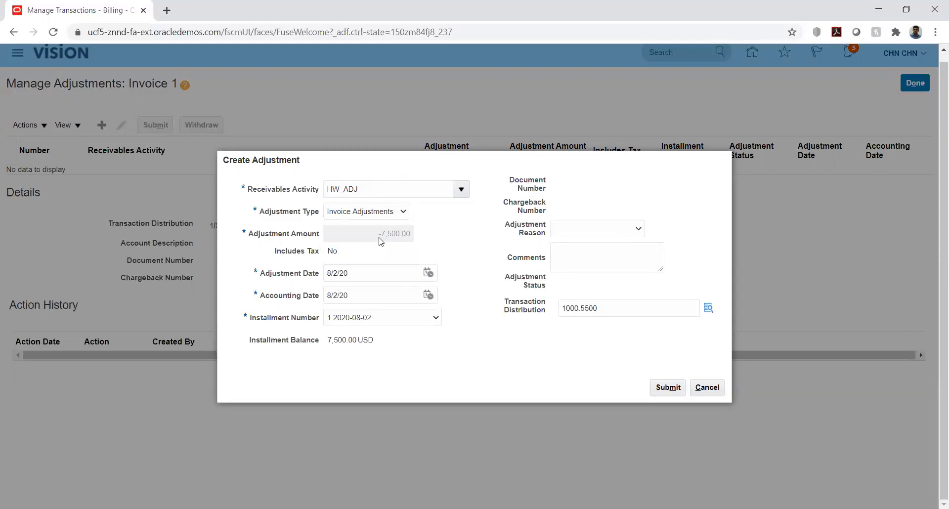
click(391, 216)
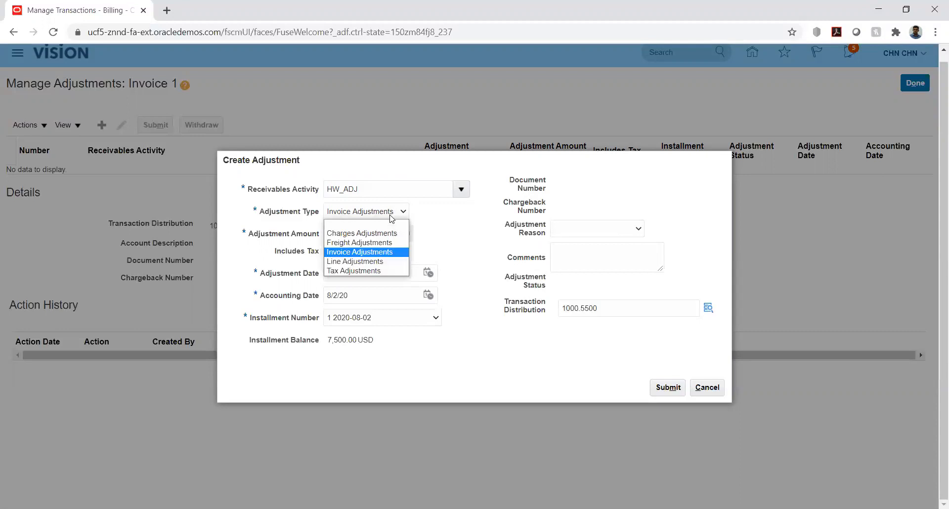
click(357, 262)
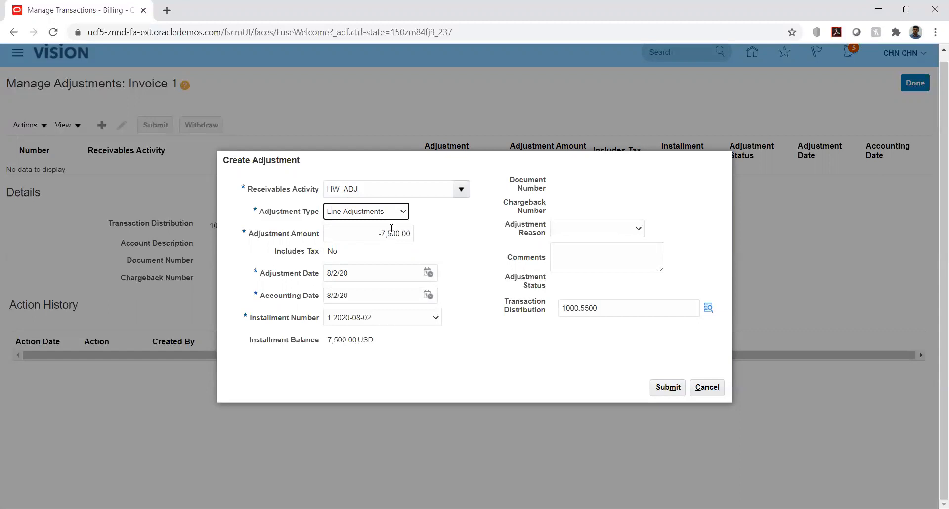
click(402, 212)
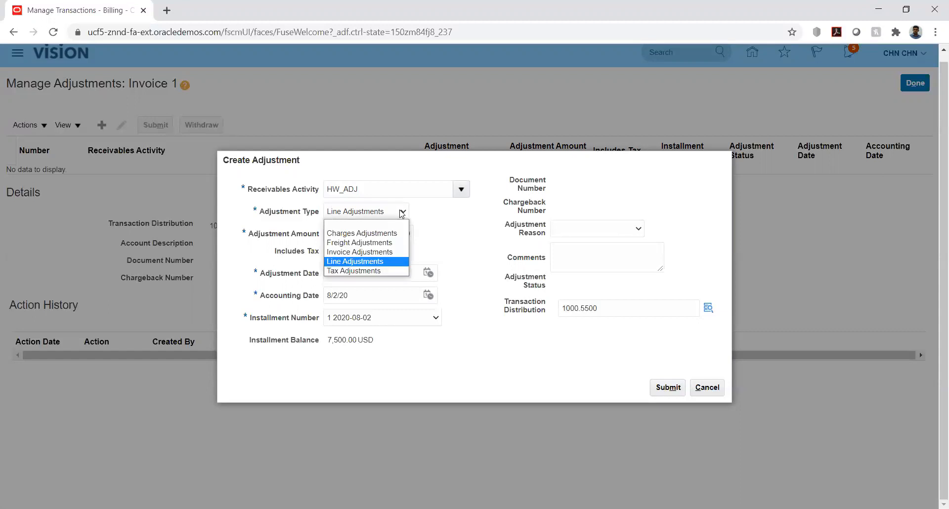
click(374, 253)
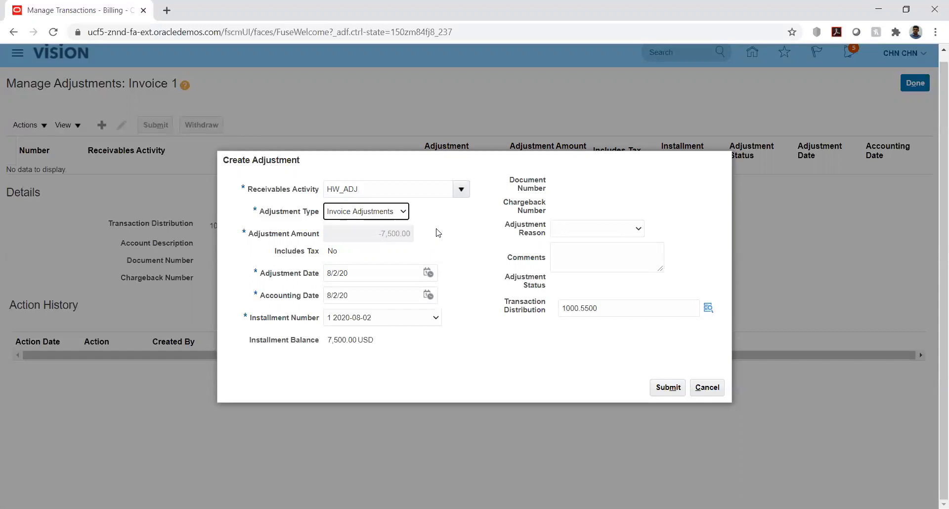
click(402, 212)
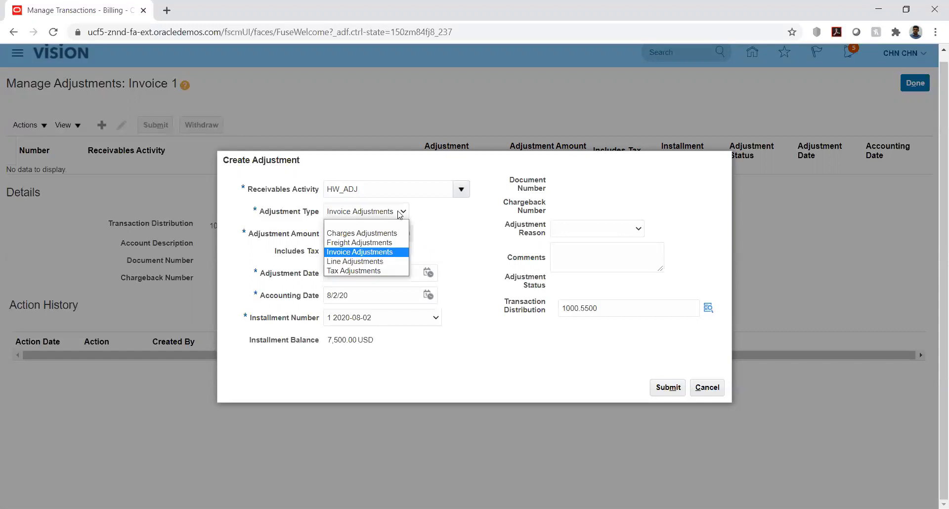
click(363, 262)
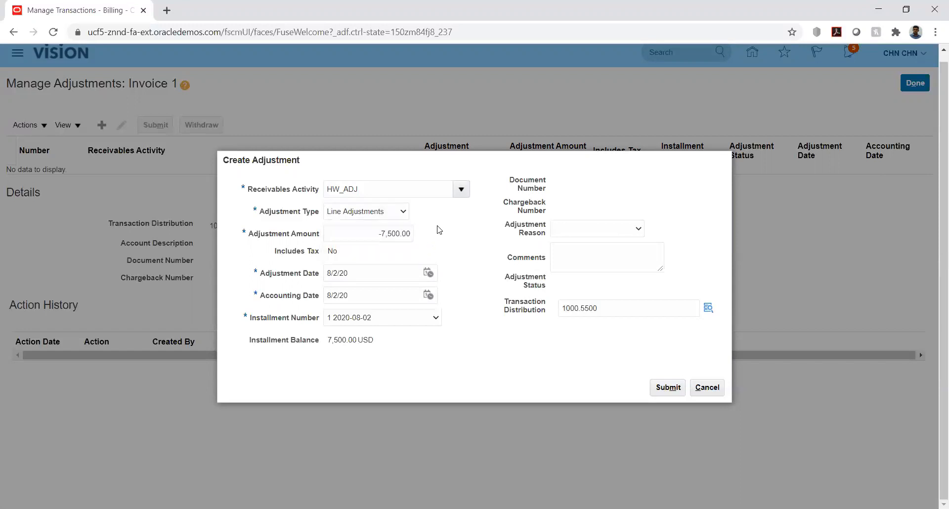
click(391, 234)
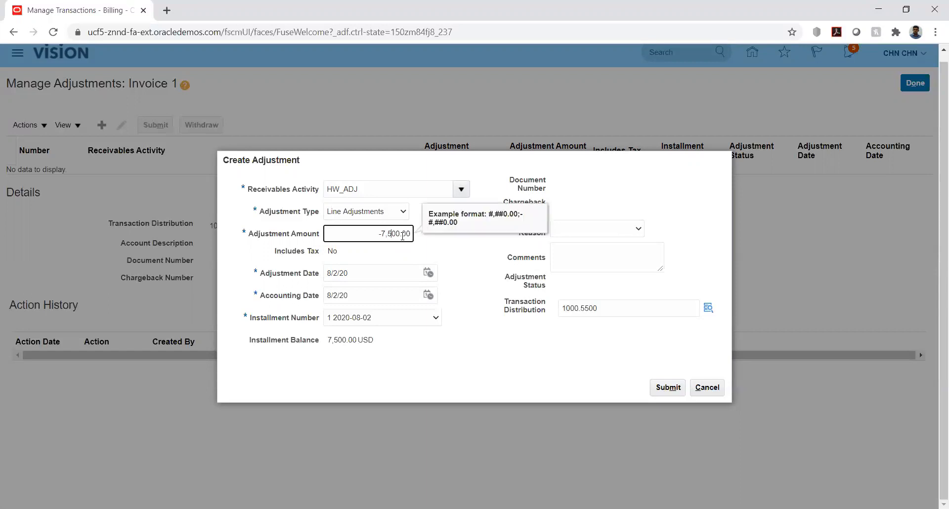
key(BackSpace)
key(BackSpace)
click(469, 254)
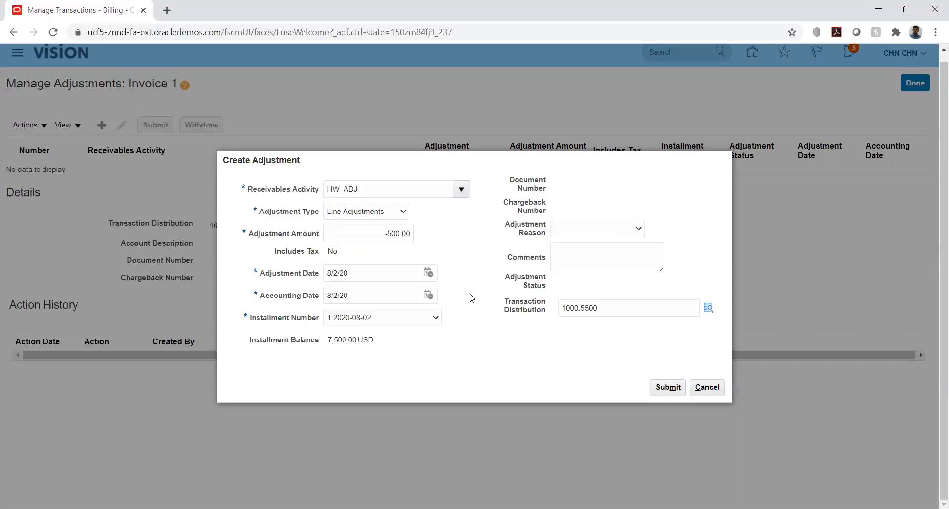
Choose Offset as the adjustment reason and submit the adjustment
click(638, 231)
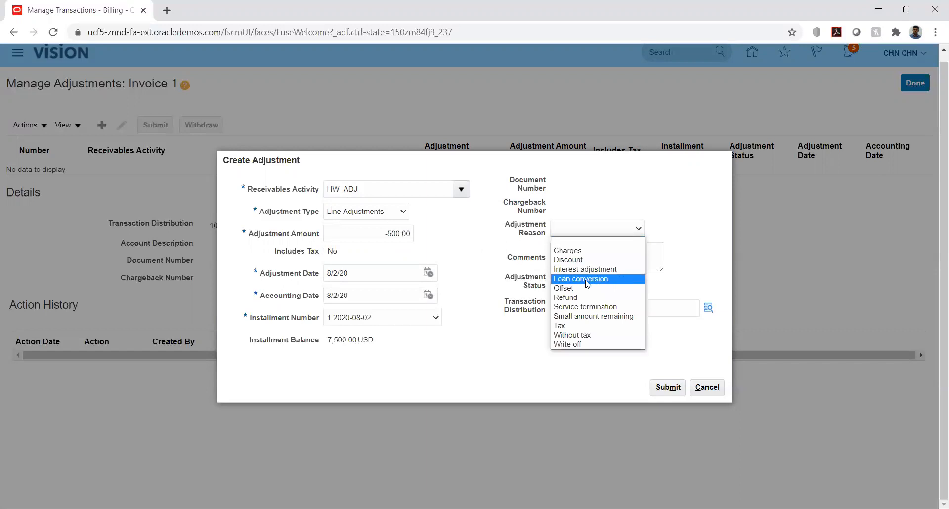
click(577, 289)
click(700, 229)
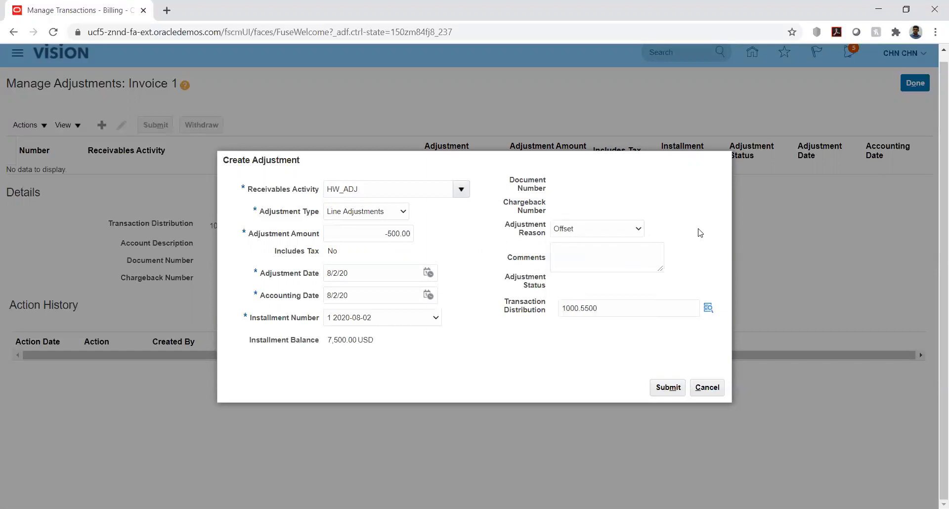
click(668, 388)
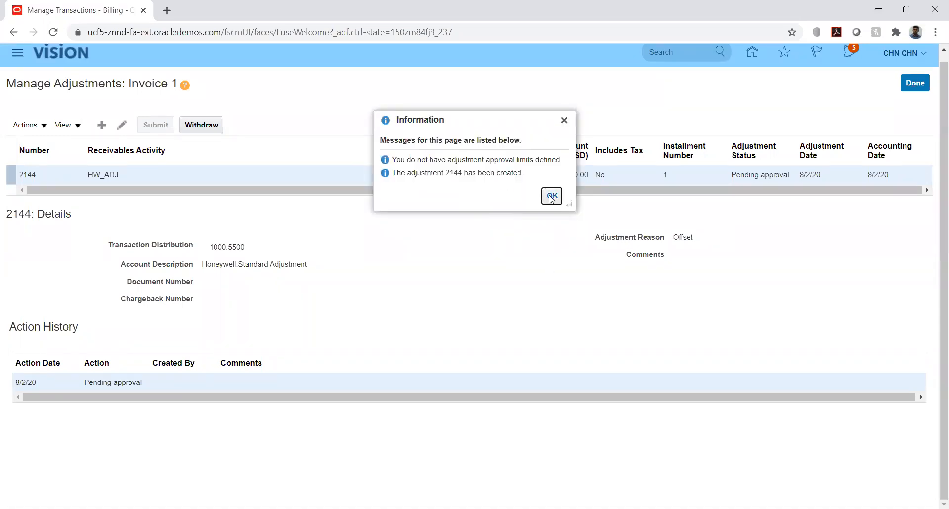
Acknowledge adjustment 2144, save and close Invoice 1, and return to Billing
click(551, 196)
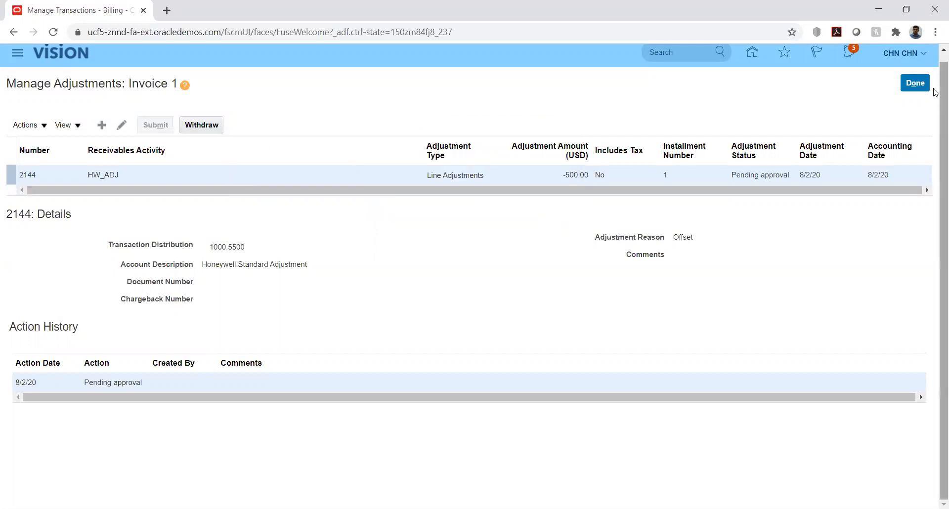
click(918, 85)
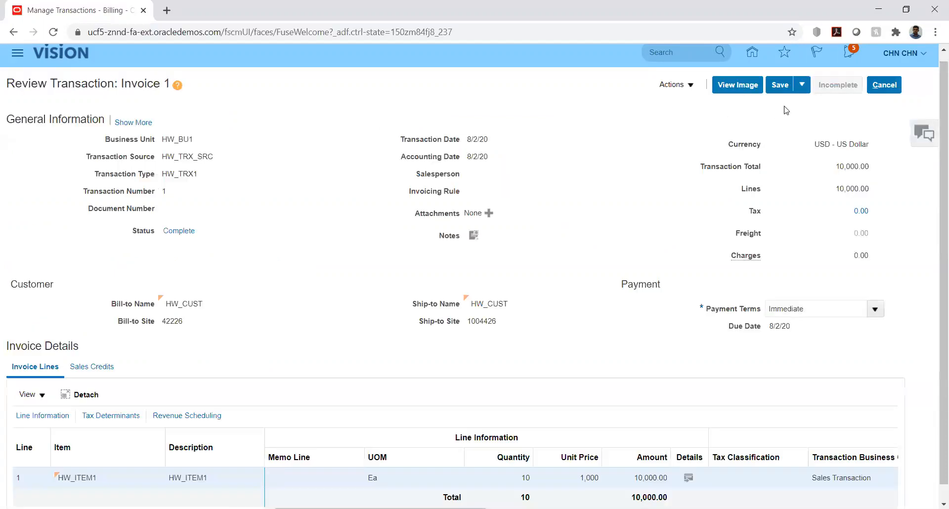
click(803, 85)
click(791, 106)
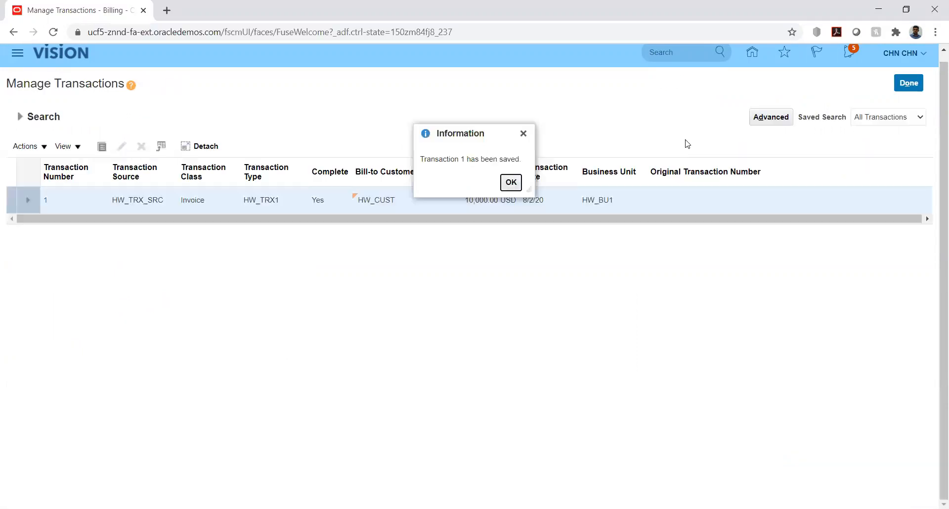
click(512, 183)
click(909, 84)
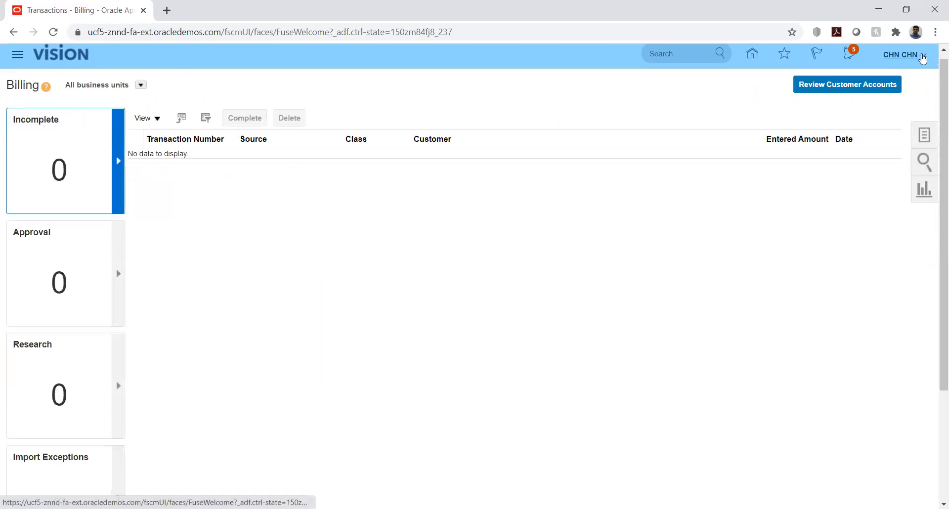
In Setup and Maintenance, search implementation projects for 'hw' and open HW Implementation
click(924, 58)
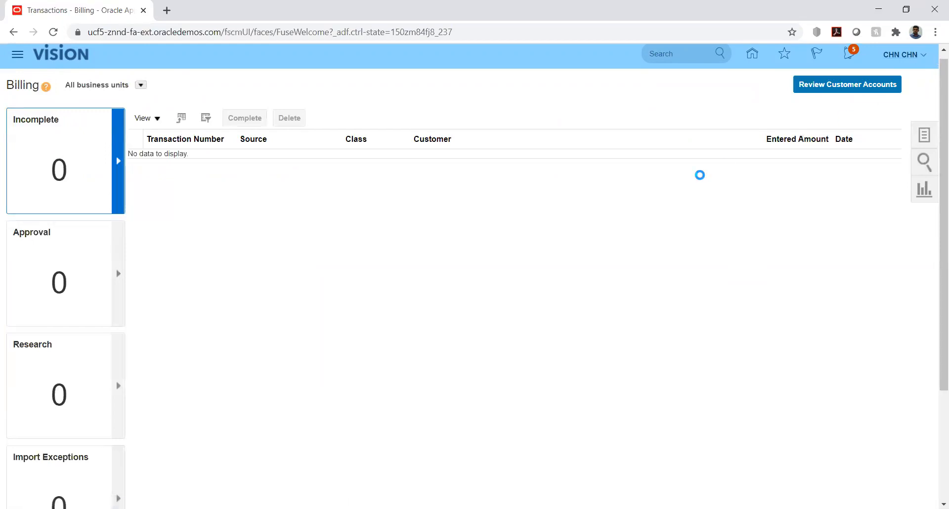
click(705, 235)
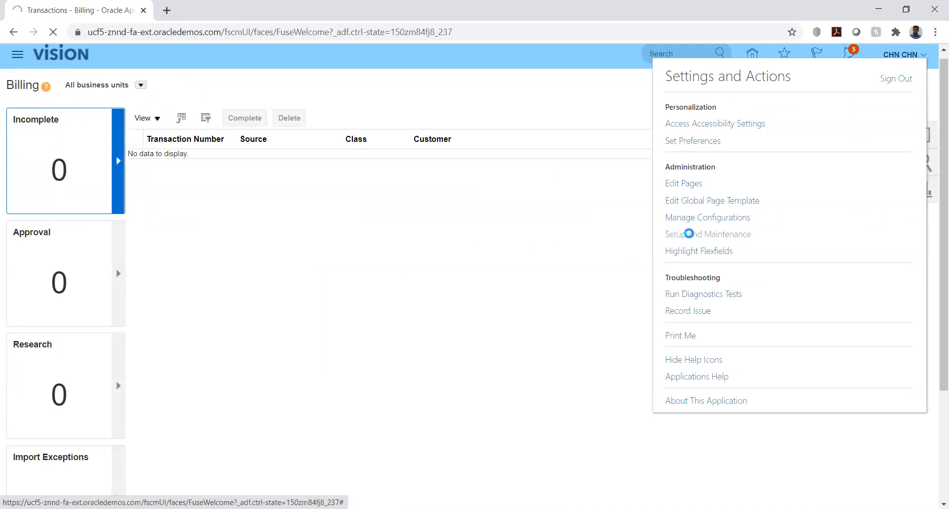
click(924, 142)
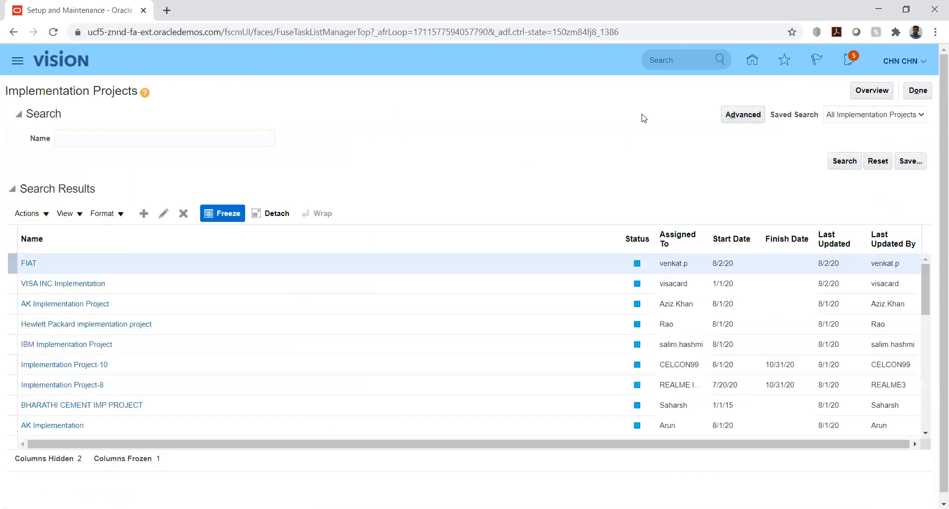
click(122, 141)
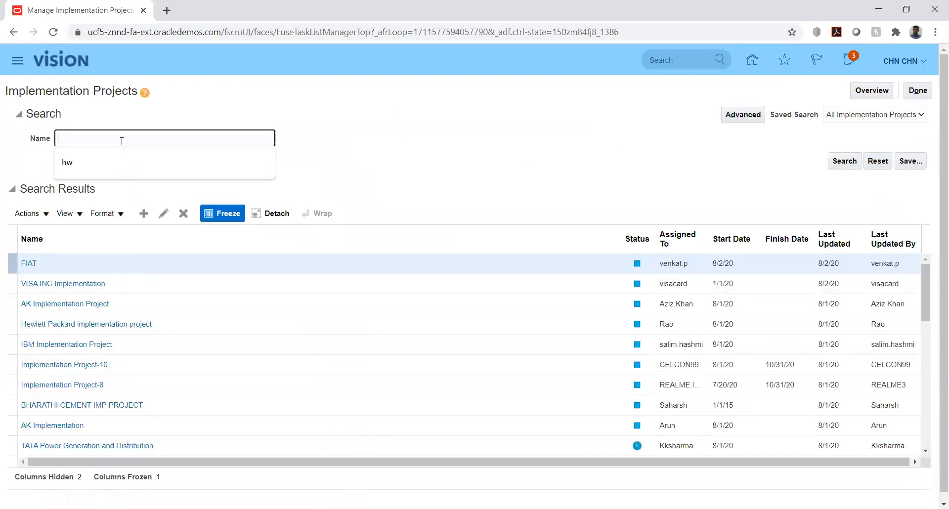
text(hw)
key(Return)
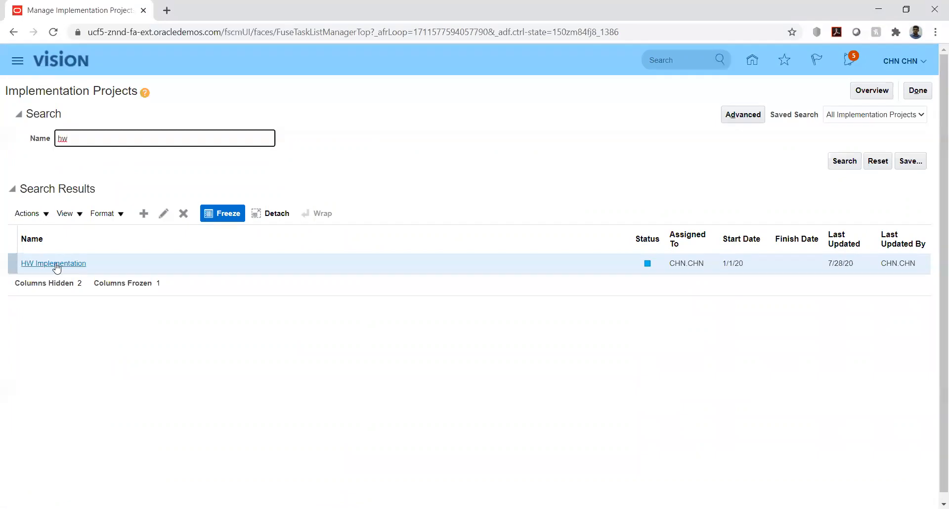
click(55, 263)
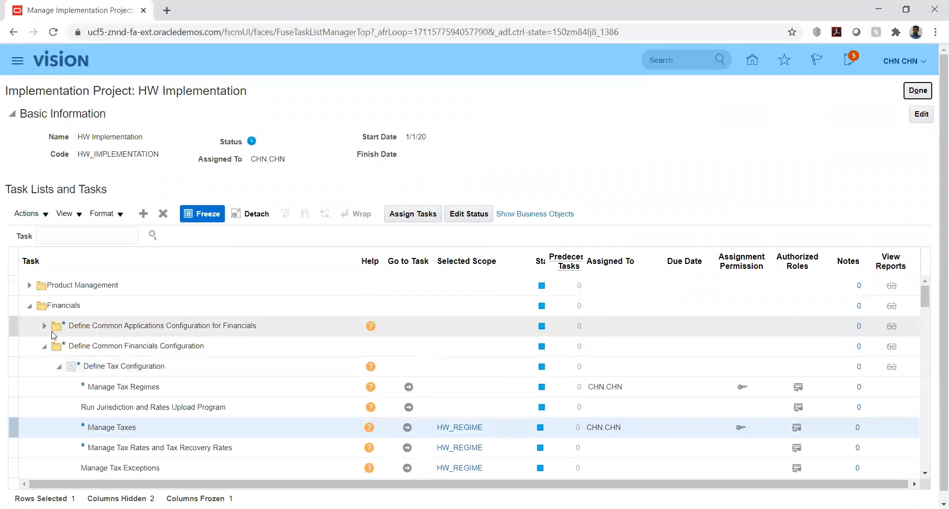
Collapse the Common Financials, Invoicing and Payments, Expenses and Fixed Assets task lists
click(44, 347)
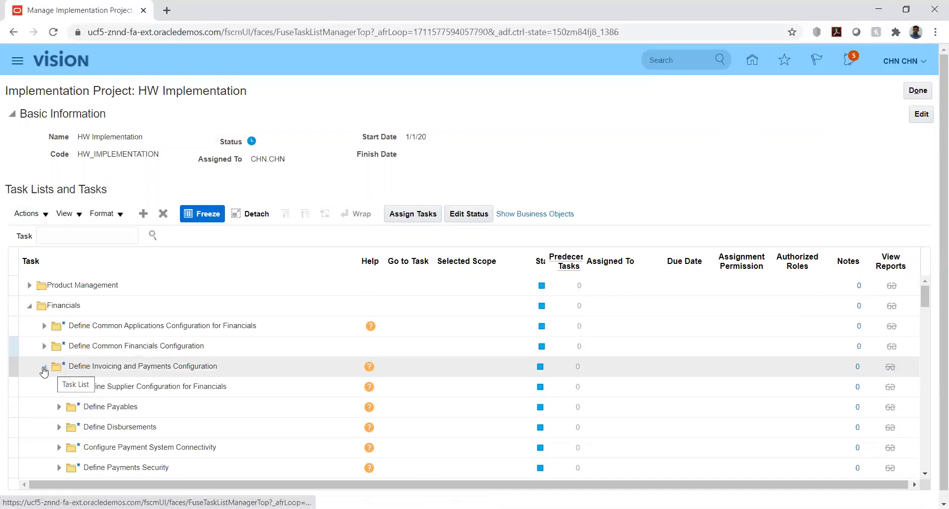
click(44, 368)
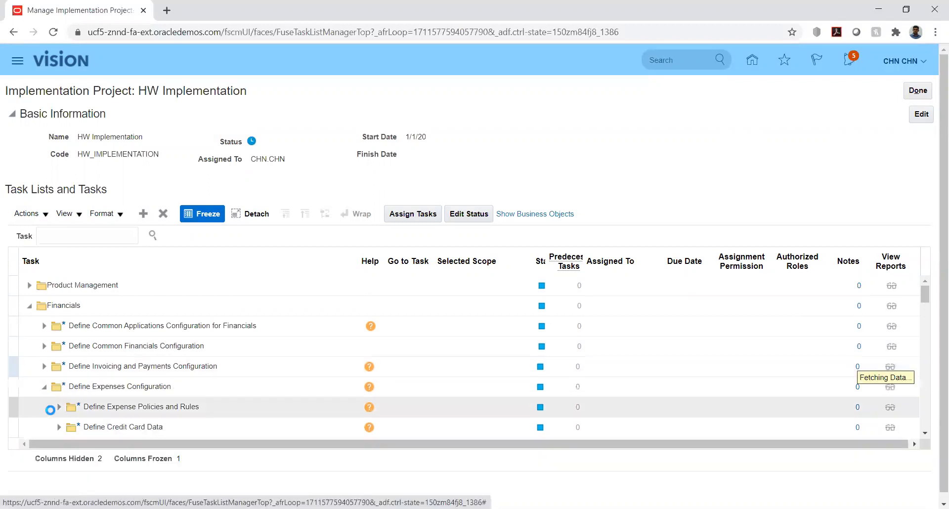
click(44, 391)
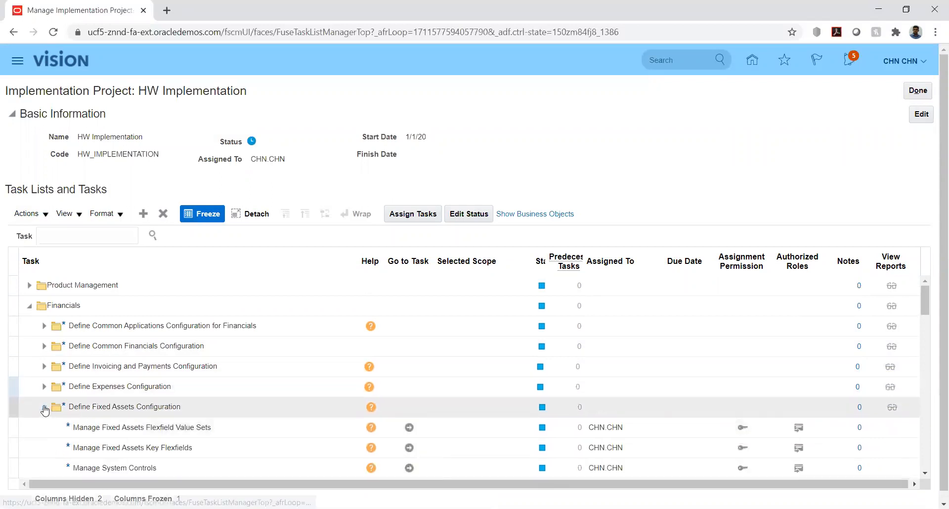
click(47, 410)
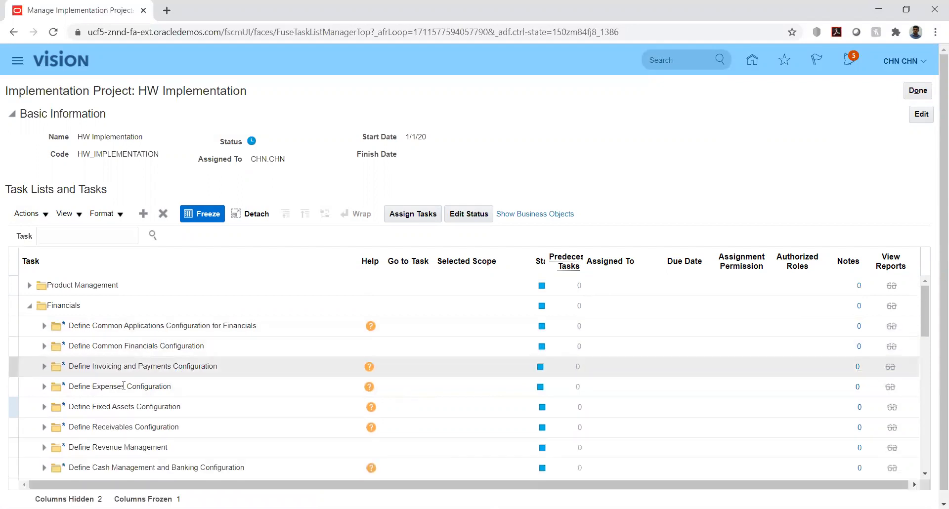
Expand the Receivables, Customer Billing and Configure Payment System Connectivity task lists
click(43, 430)
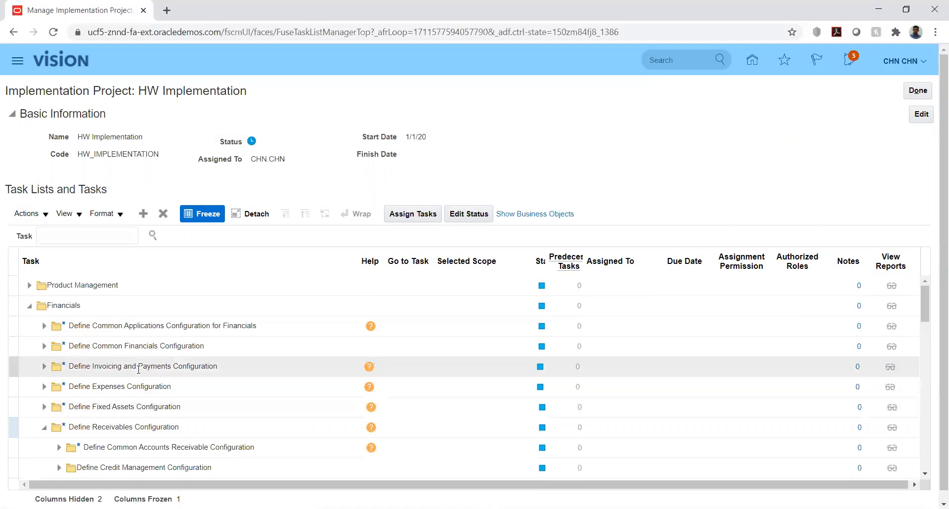
scroll(139, 368, down, 3)
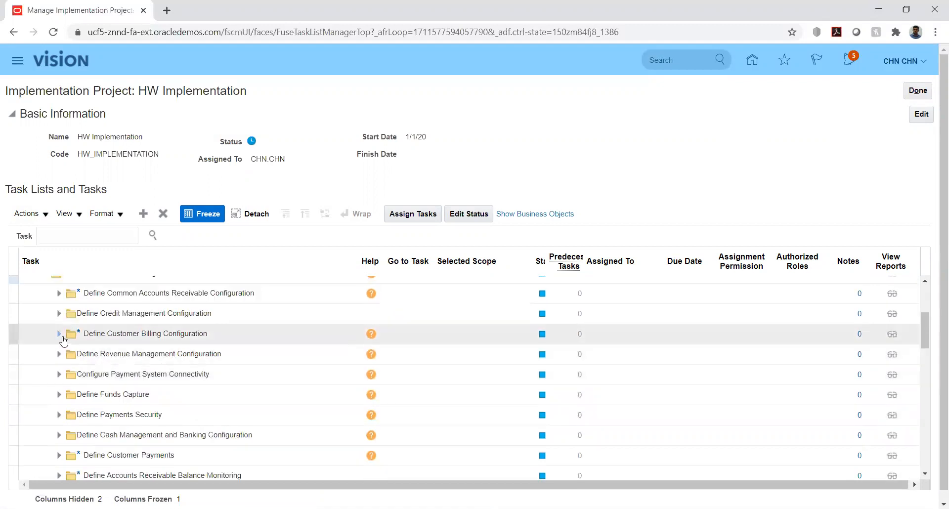
click(60, 334)
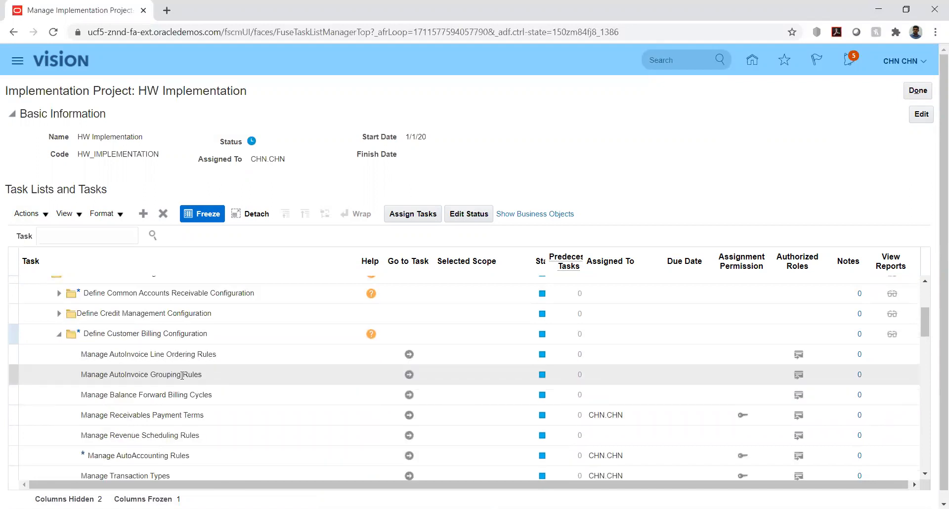
scroll(182, 376, down, 2)
scroll(182, 376, down, 2)
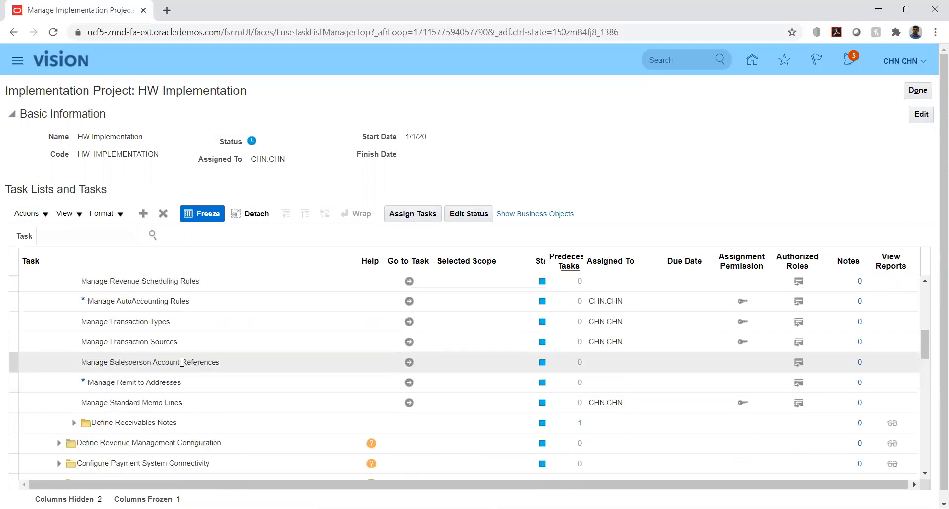
scroll(182, 363, down, 2)
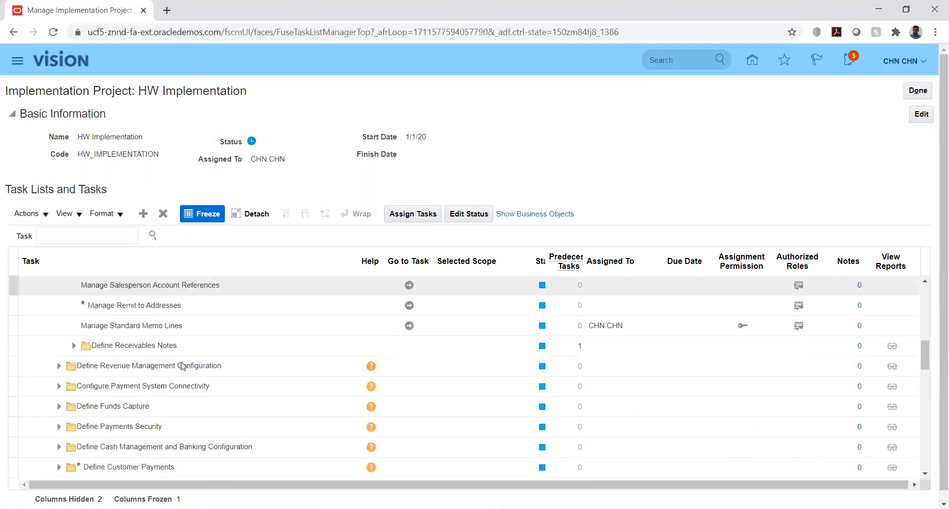
scroll(138, 383, up, 2)
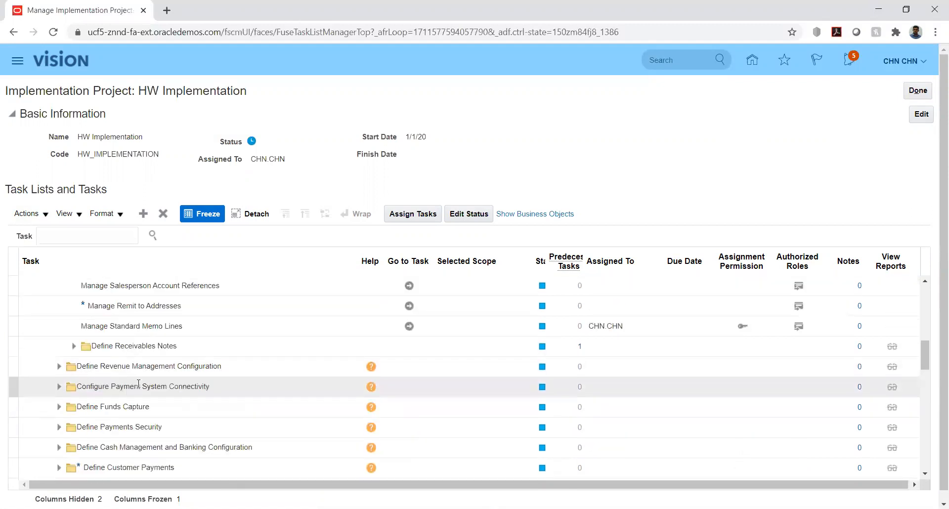
click(59, 390)
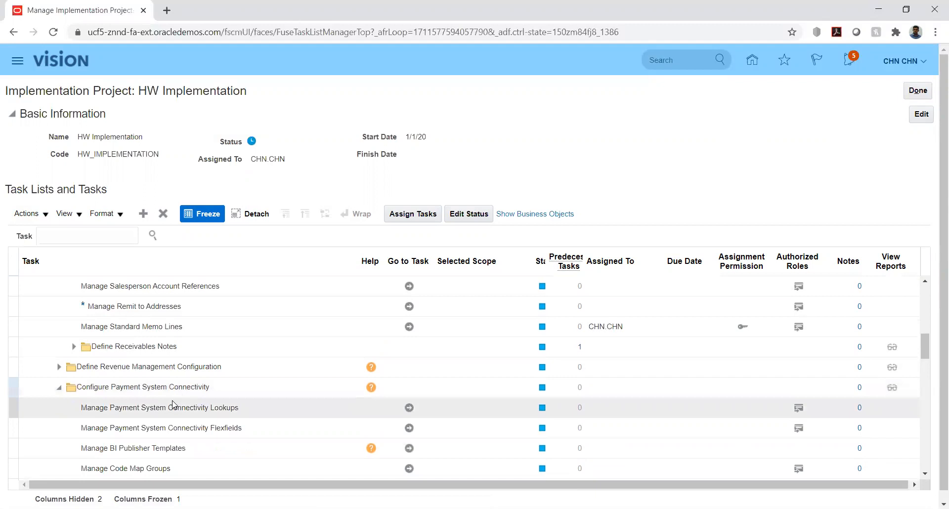
scroll(173, 404, down, 3)
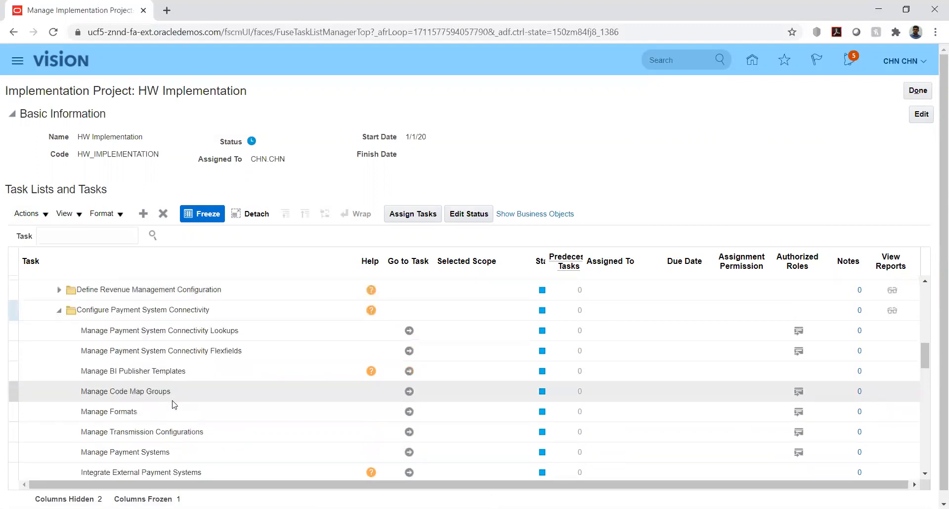
scroll(172, 405, down, 3)
Search the HW Implementation project's tasks for %adjus%
click(94, 233)
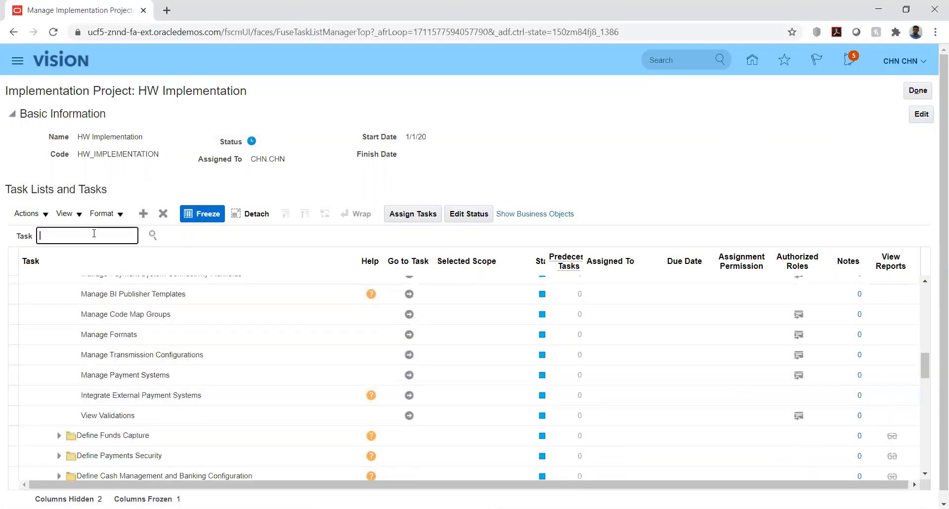
text(%adjus%)
key(Return)
Change the task search to %appr% and review the matching approval tasks
click(66, 236)
key(BackSpace)
key(BackSpace)
key(BackSpace)
key(BackSpace)
text(ppl)
key(Return)
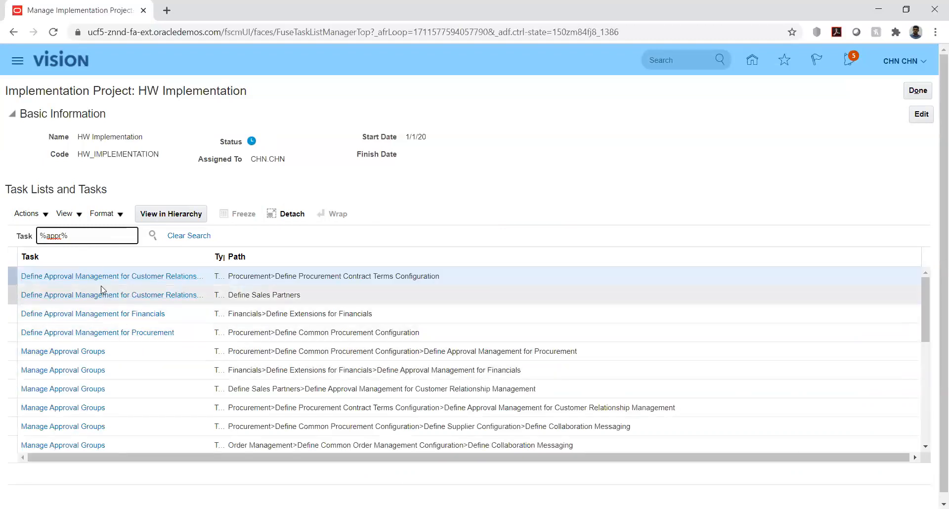
scroll(89, 334, down, 2)
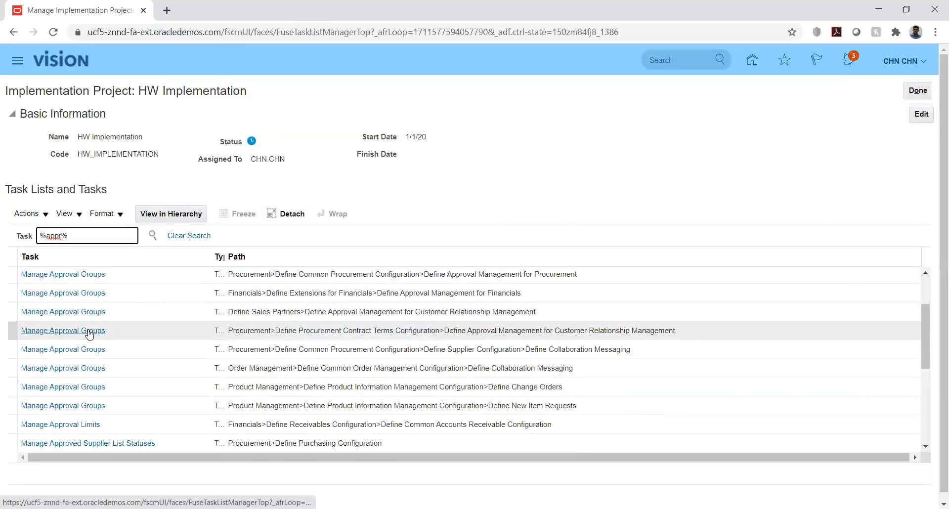
scroll(89, 334, down, 2)
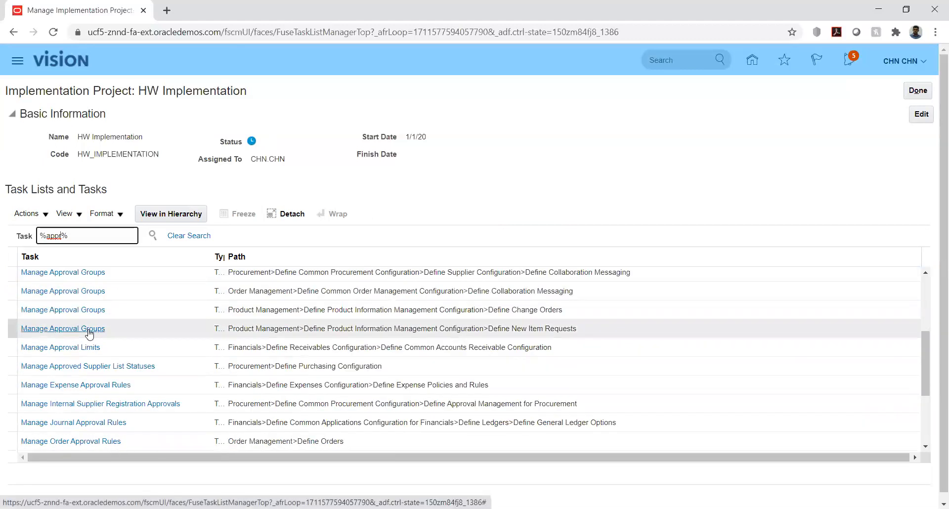
scroll(89, 335, down, 5)
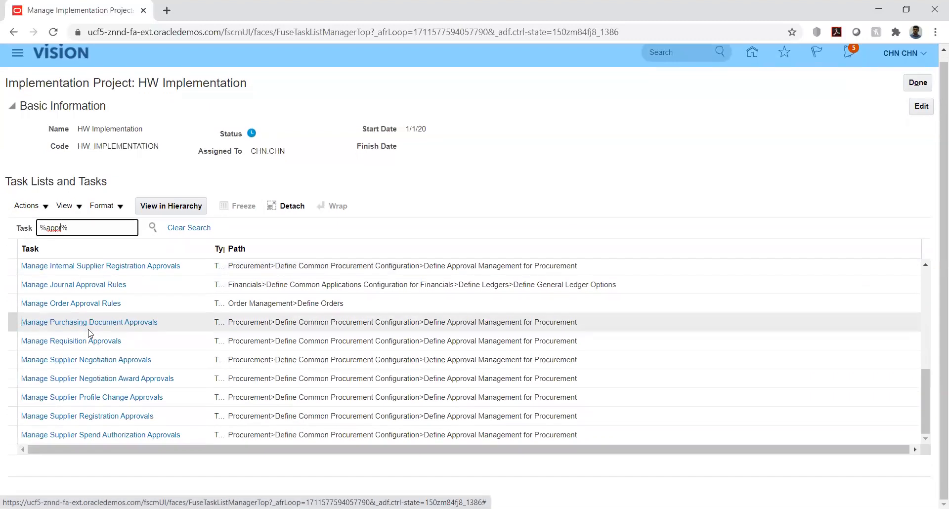
scroll(112, 378, up, 10)
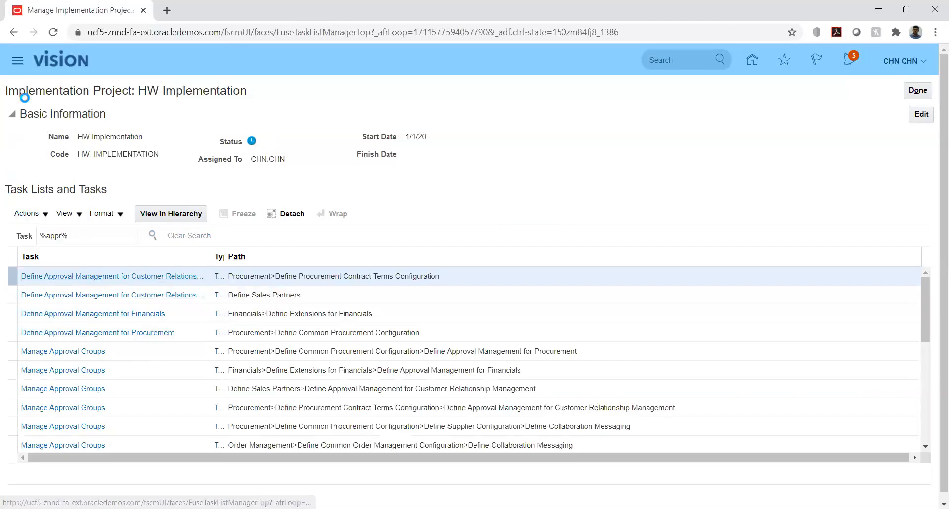
Reload the task list, then open Manage Approval Limits under Financials > Define Common Accounts Receivable Configuration
click(52, 32)
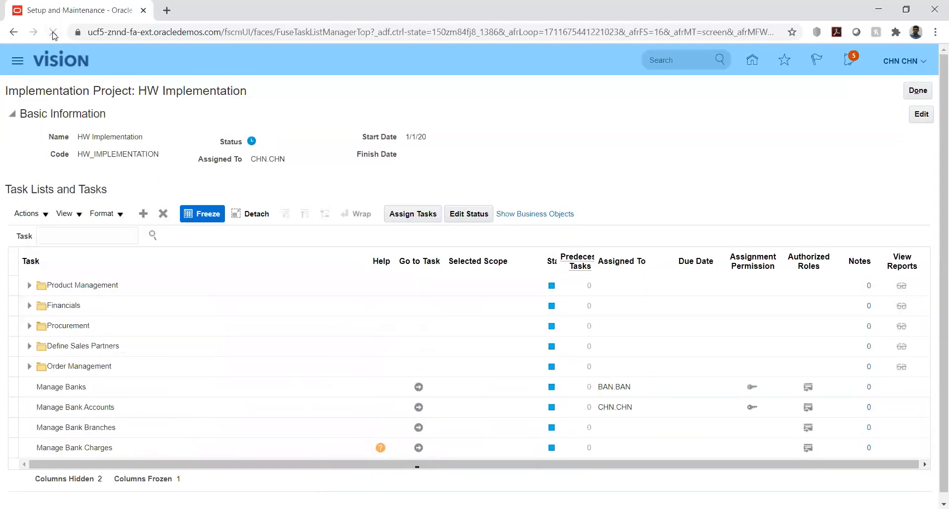
click(30, 306)
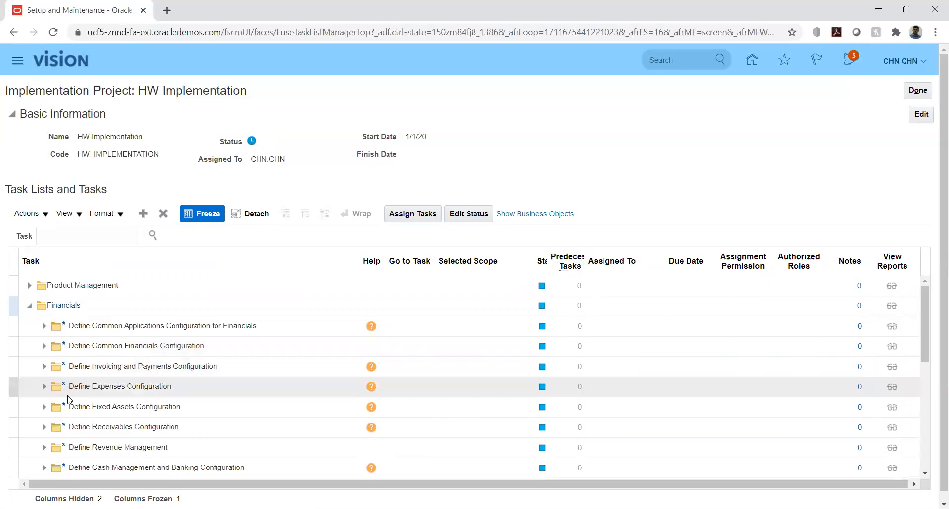
click(42, 431)
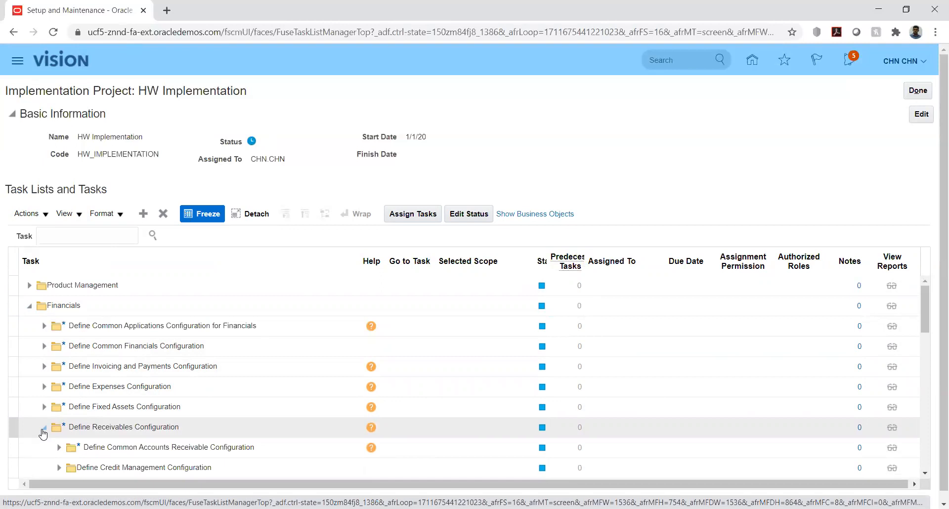
scroll(131, 388, down, 3)
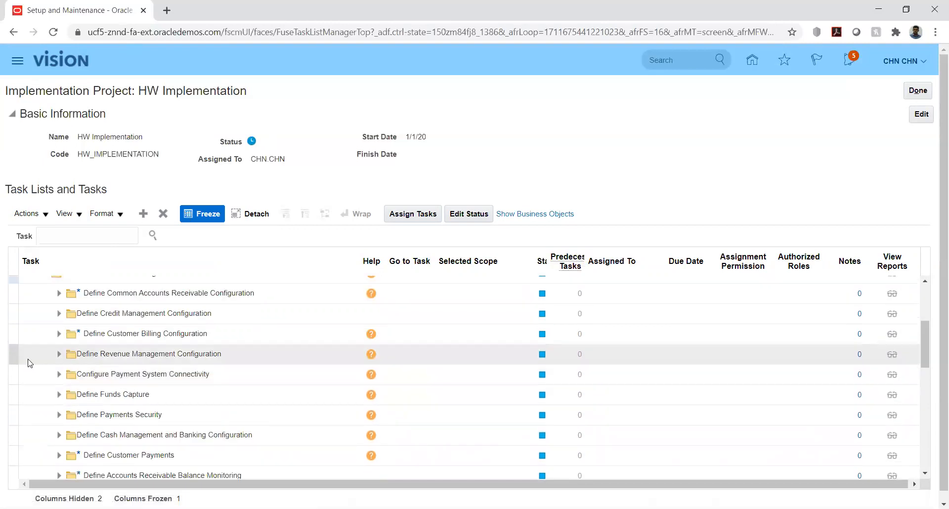
click(58, 293)
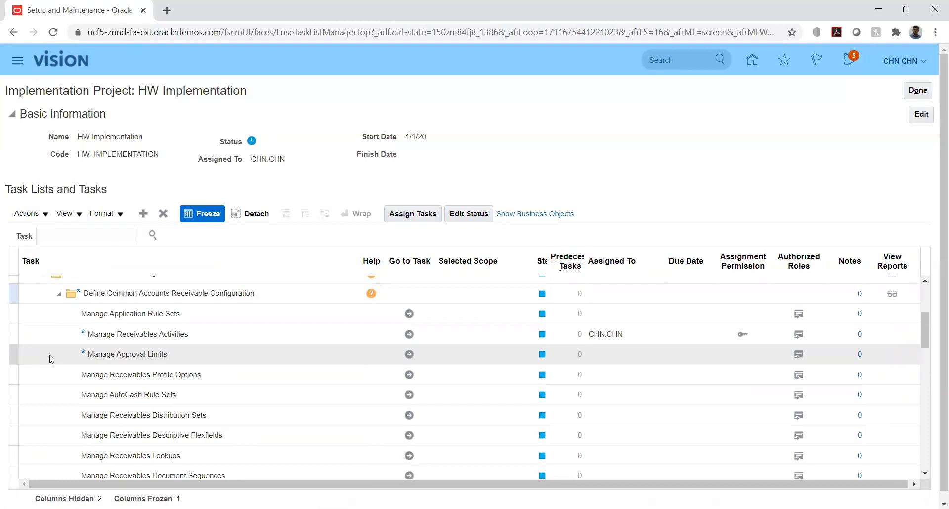
click(409, 353)
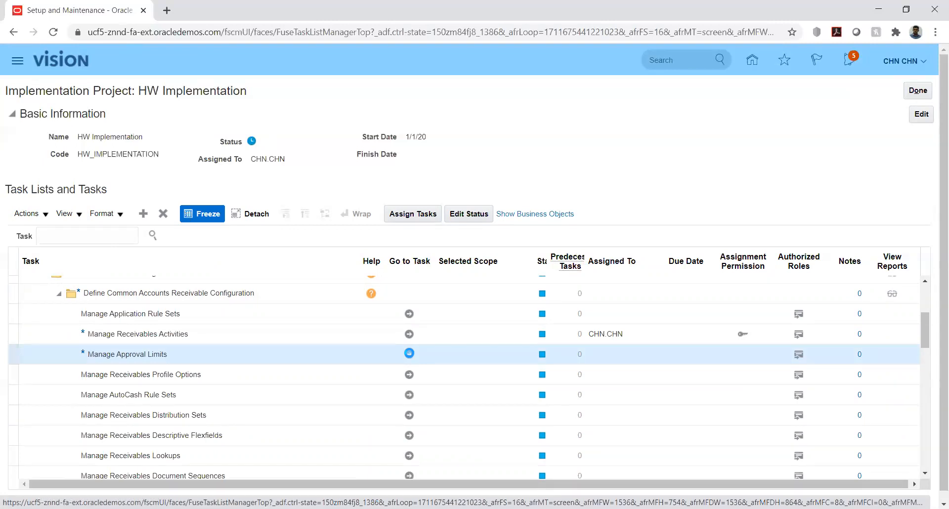
click(409, 354)
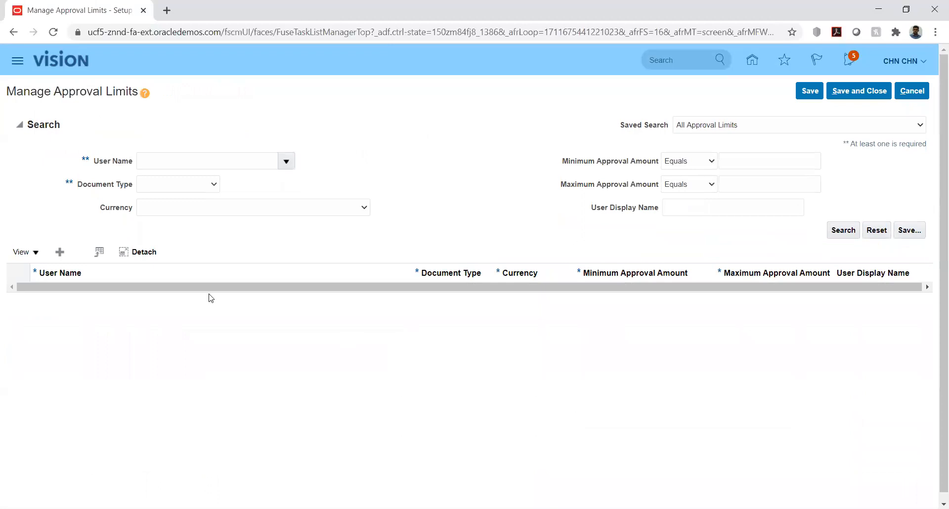
Try a new approval limit row for your own user, dismiss the AR-857000 error, and cancel
click(59, 251)
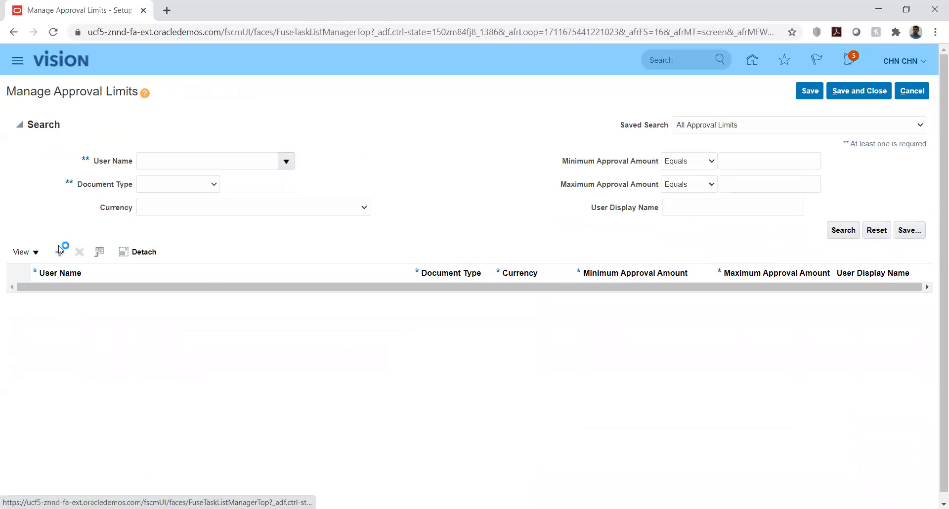
click(112, 296)
text(CHN)
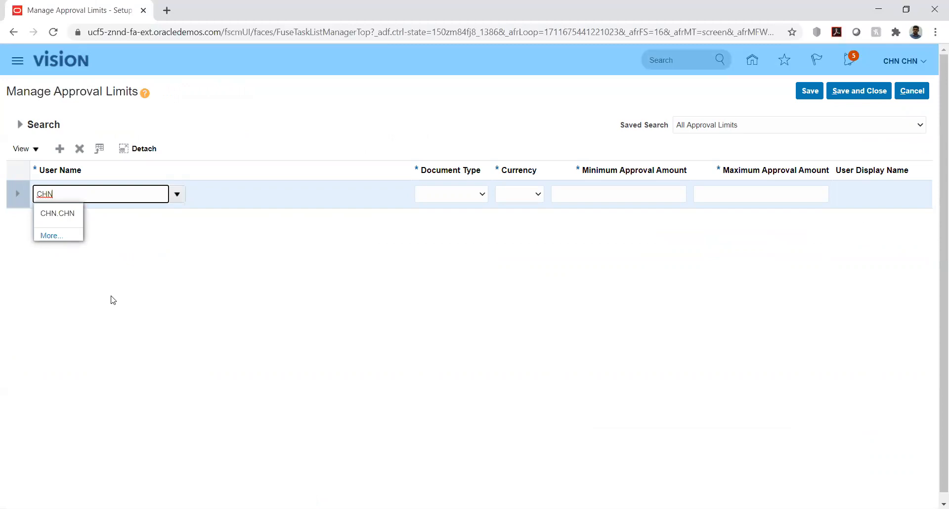
click(68, 214)
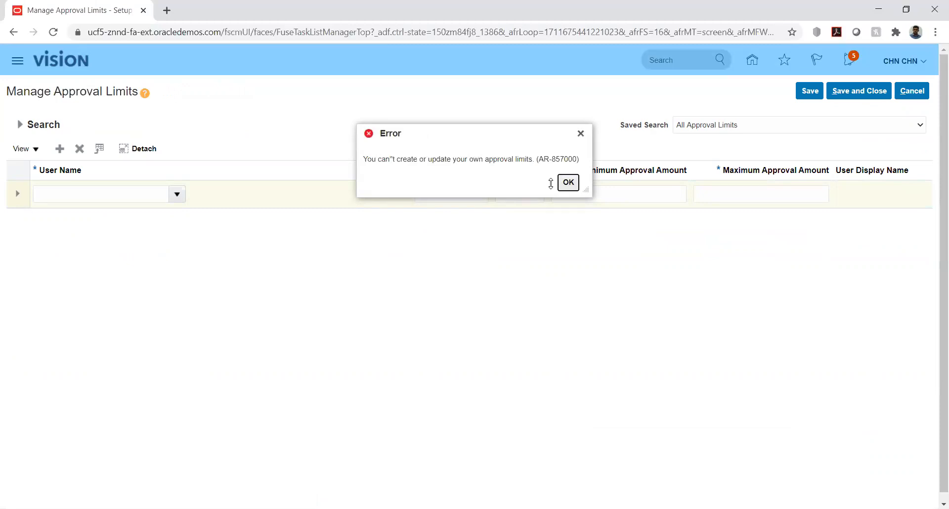
click(568, 184)
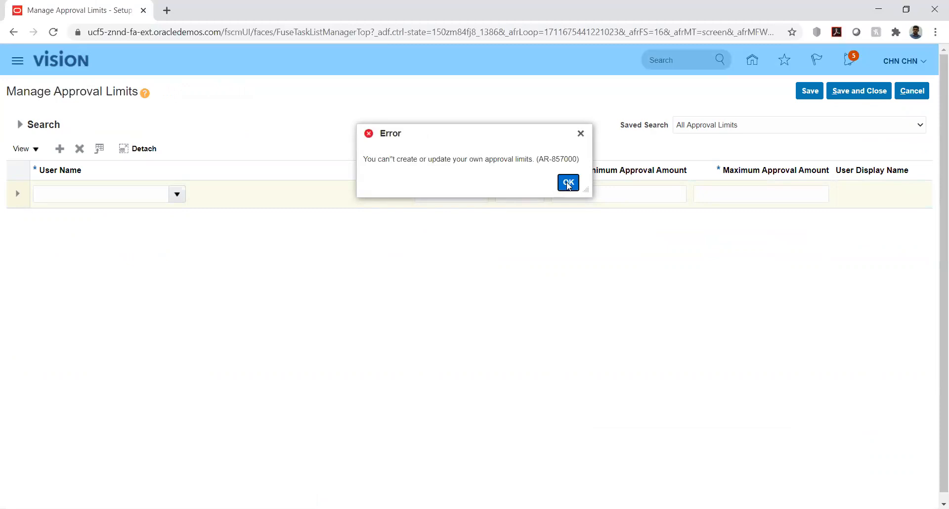
click(148, 195)
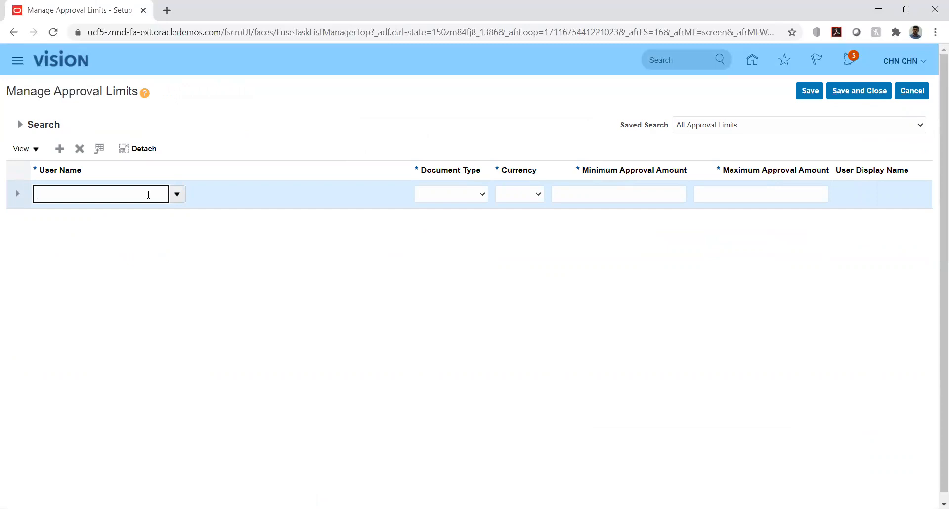
click(912, 90)
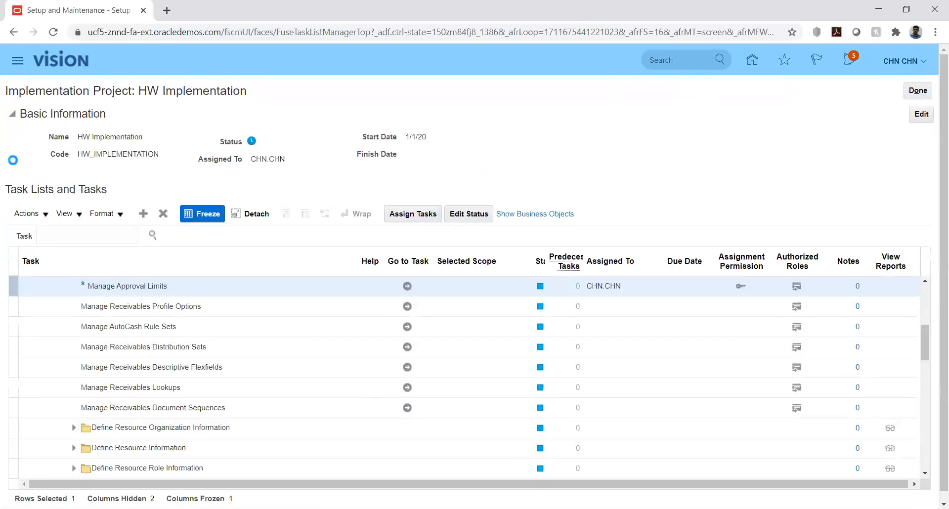
Open the Security Console from the Navigator's additional links and switch to User Accounts
click(17, 61)
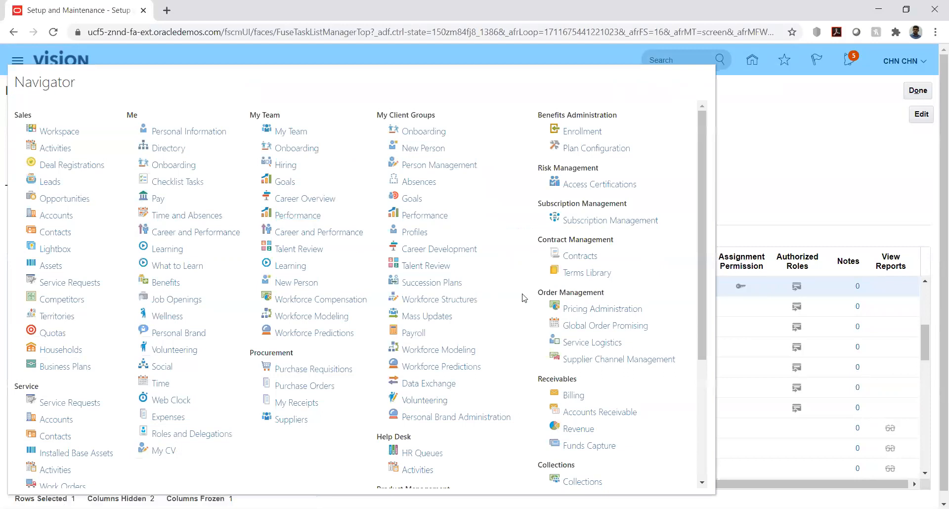
scroll(524, 321, down, 3)
click(546, 478)
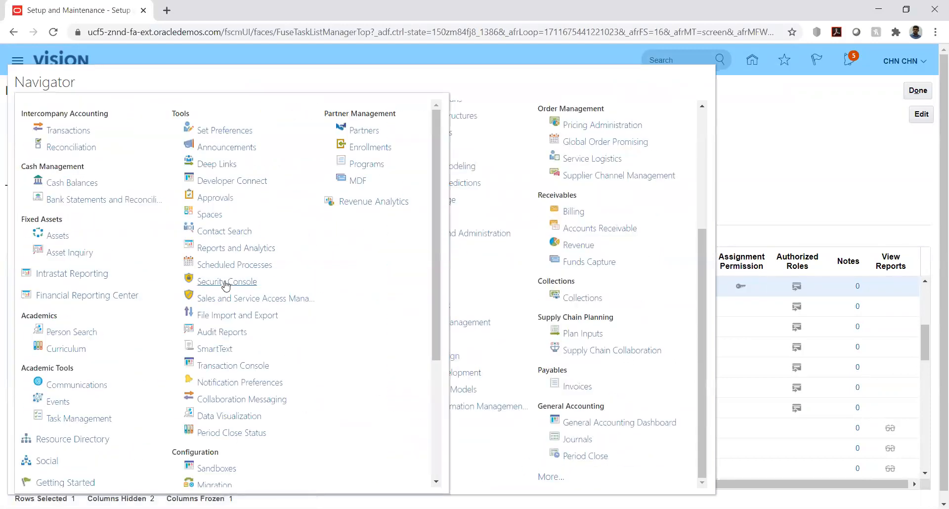
click(225, 283)
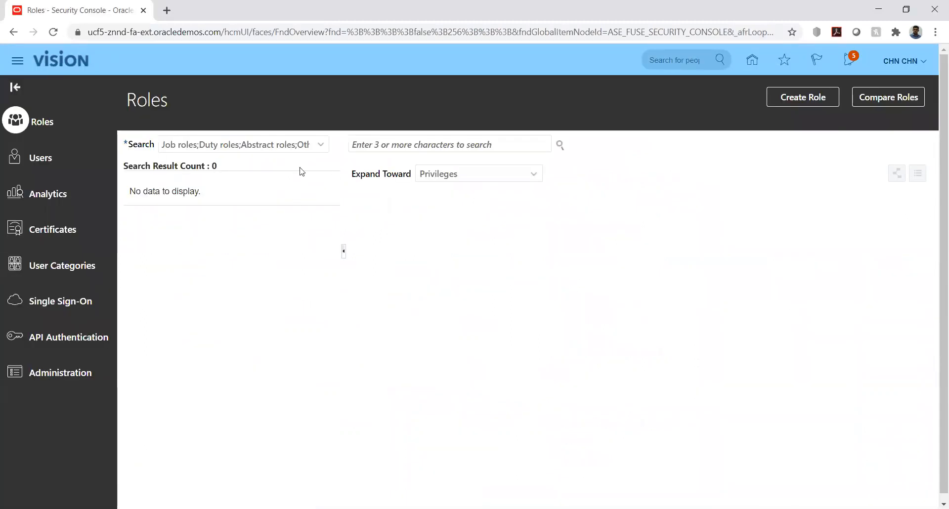
click(58, 155)
Find the signed-in user's account, put it in edit mode, and begin adding a role
click(392, 144)
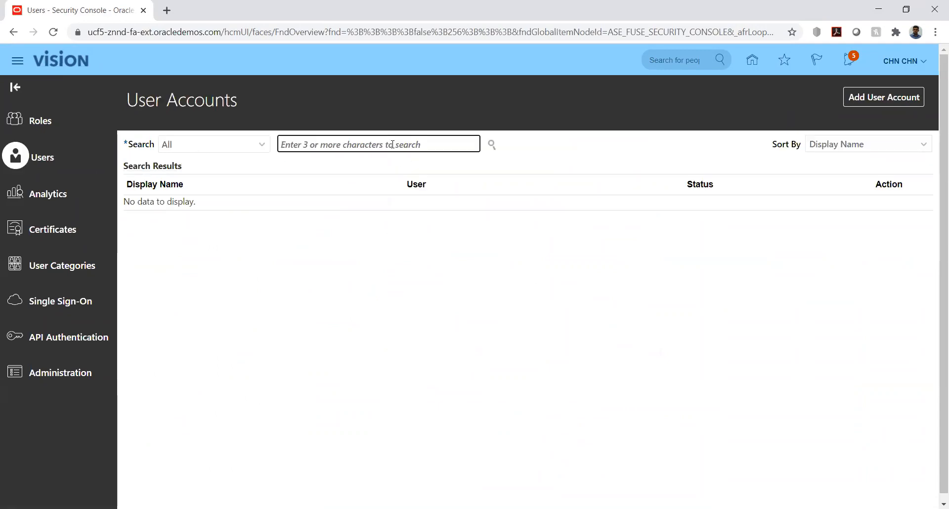
text(CHN.CHN)
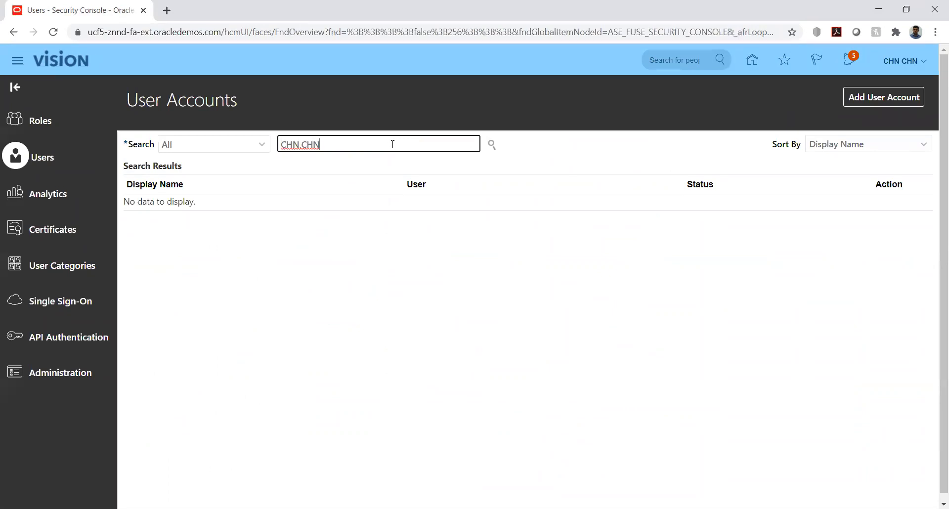
key(Return)
click(149, 218)
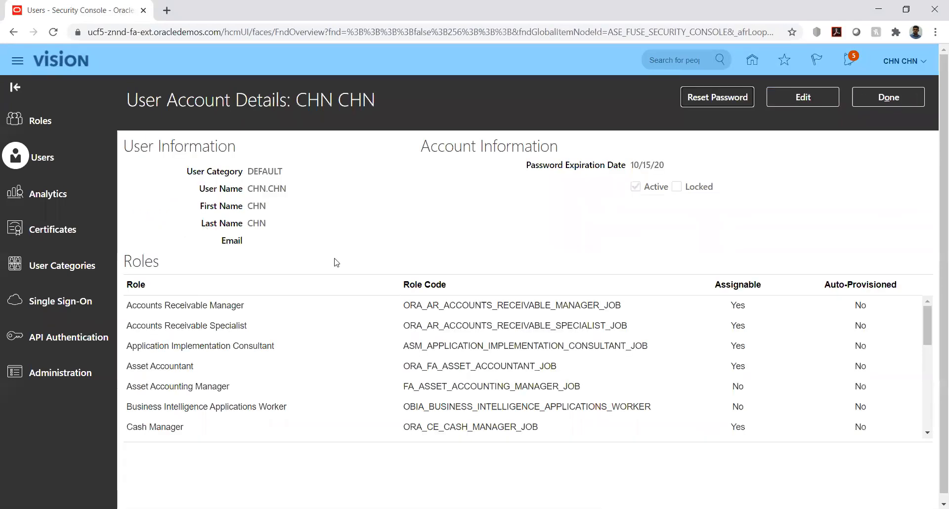
click(812, 96)
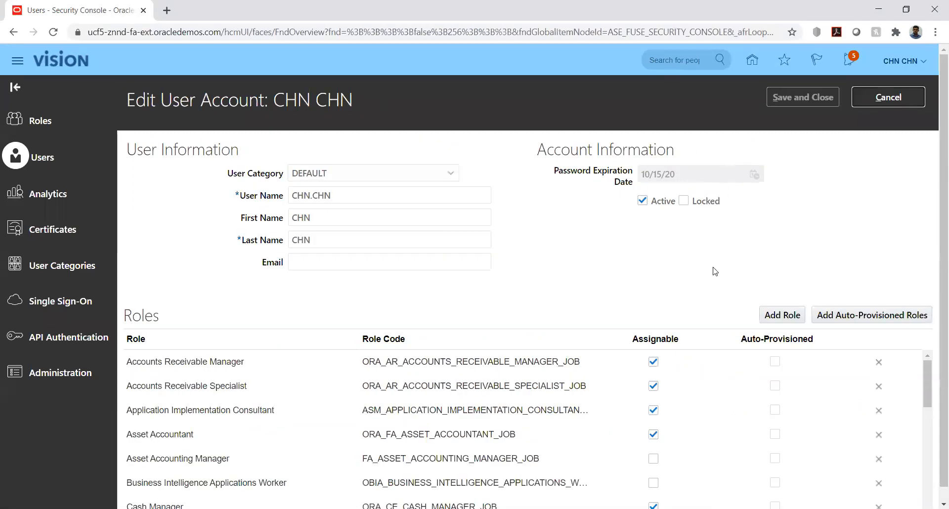
click(779, 317)
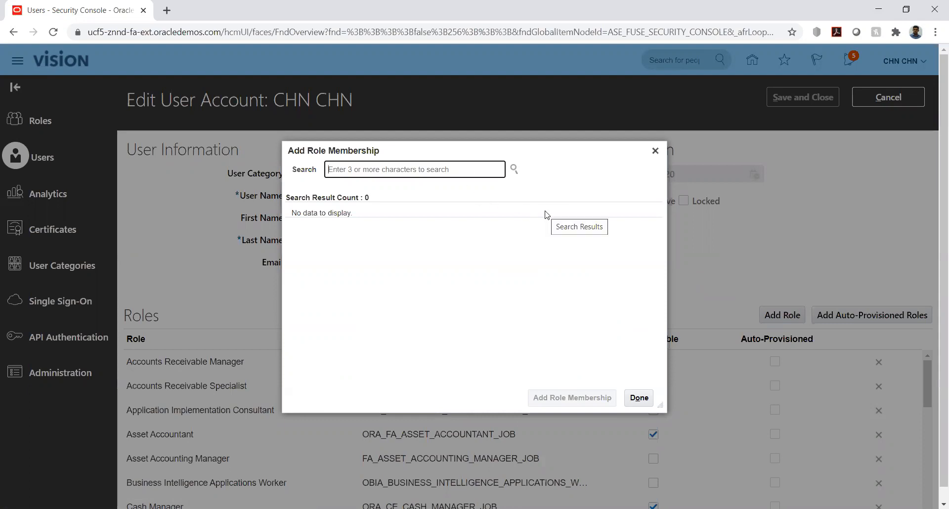
Add the Accounts Receivable Manager role, make the Employee role assignable, and save the account
text(acc)
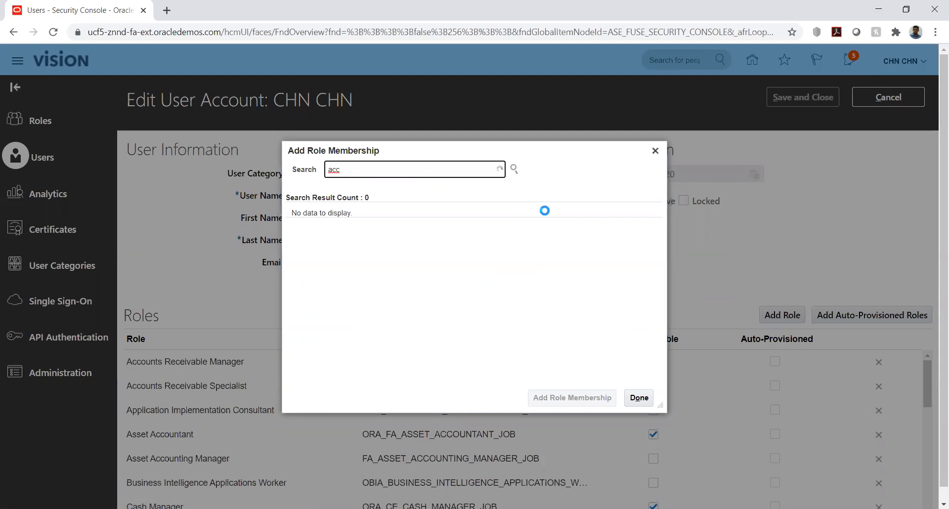
text(ount)
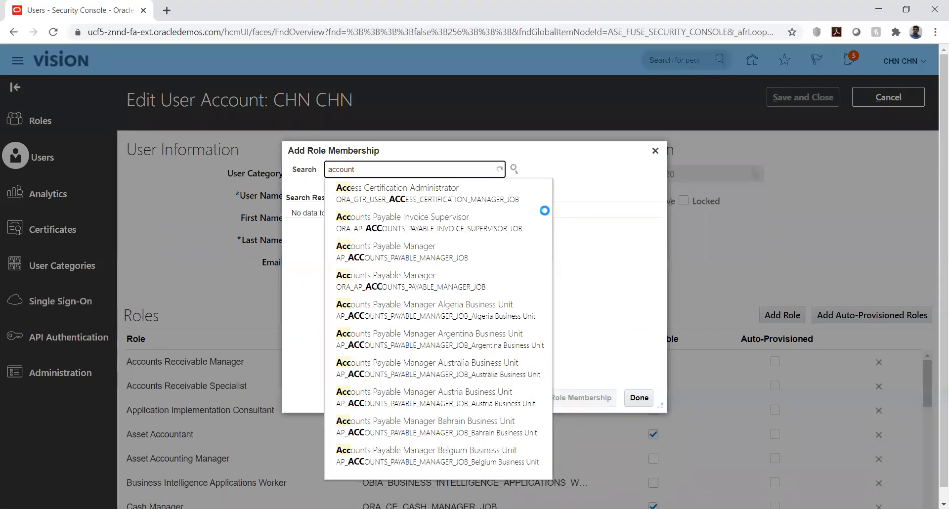
text(s re)
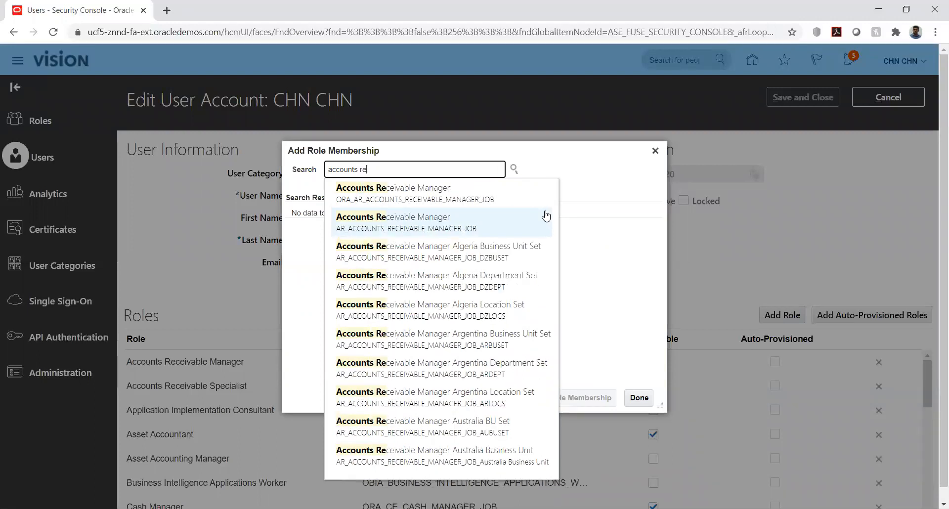
click(452, 193)
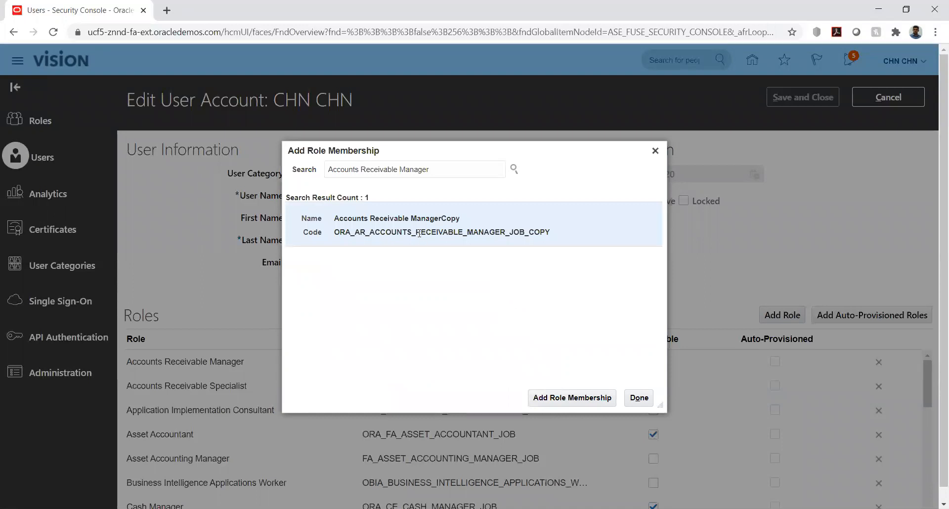
click(654, 148)
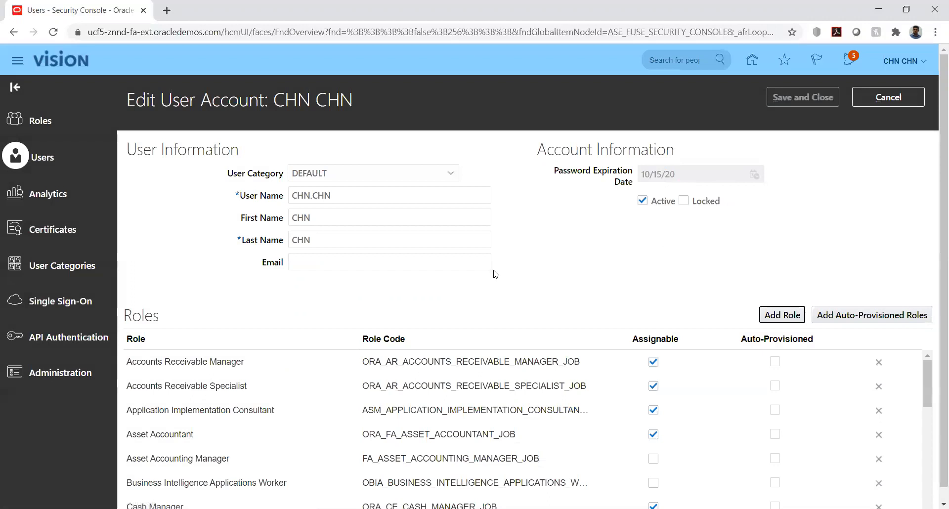
scroll(496, 274, down, 1)
scroll(214, 401, down, 3)
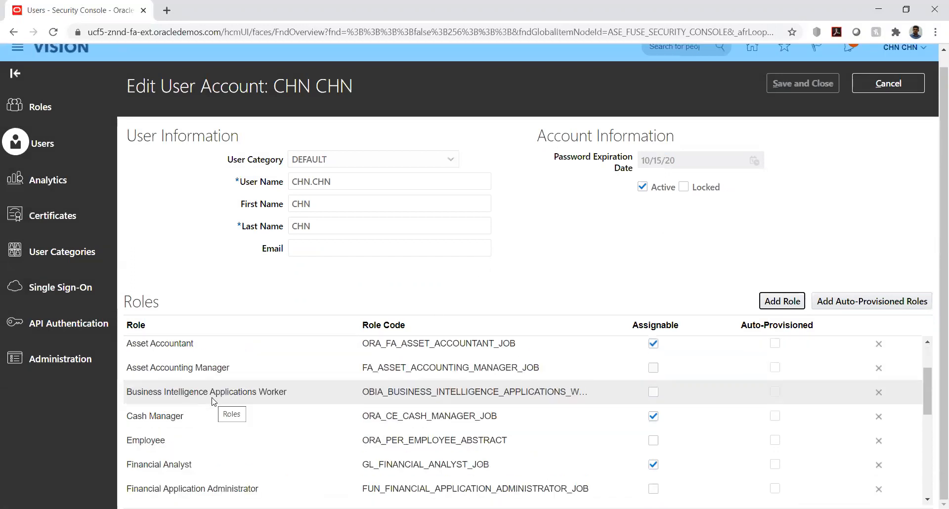
click(653, 439)
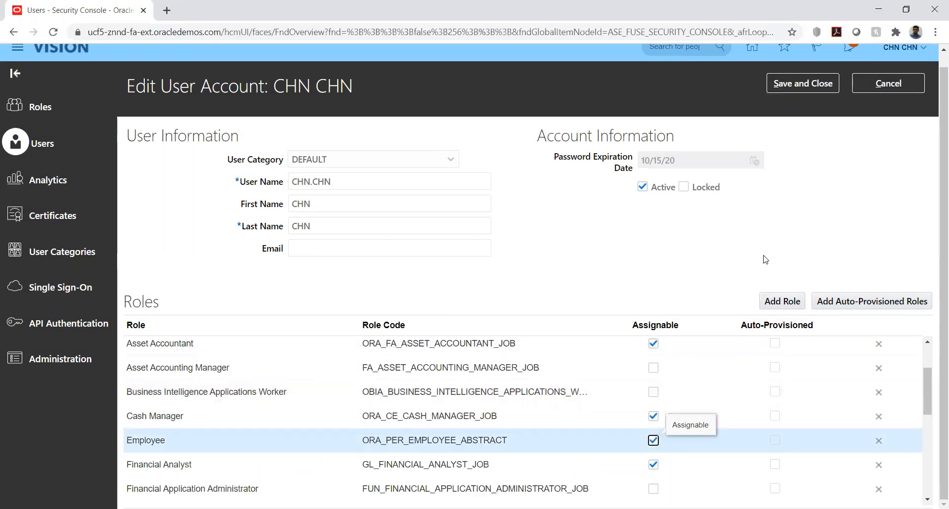
click(804, 82)
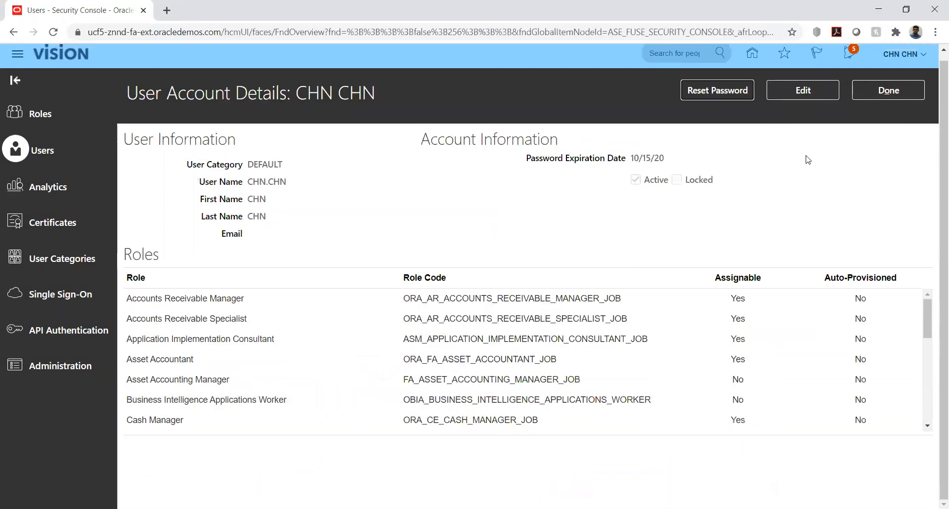
Close the user account, return Home, and open Setup and Maintenance from Settings and Actions
click(873, 91)
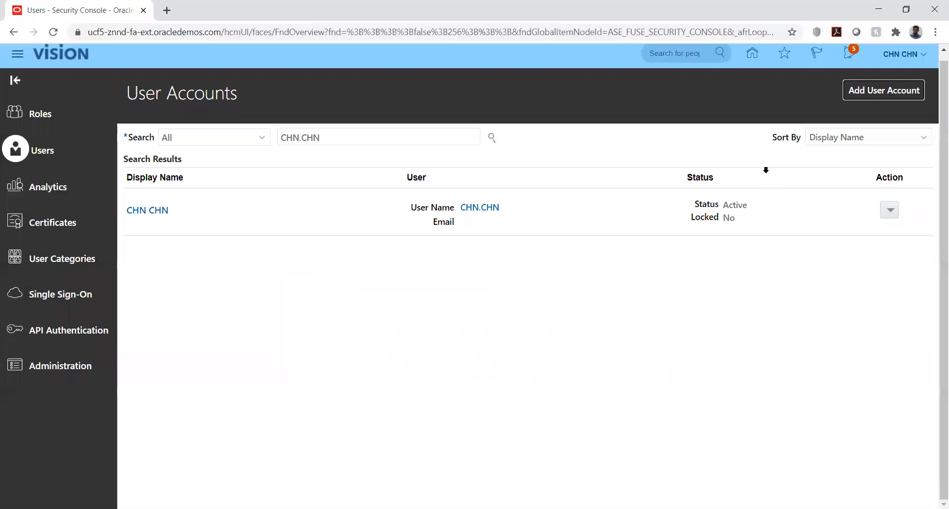
click(751, 54)
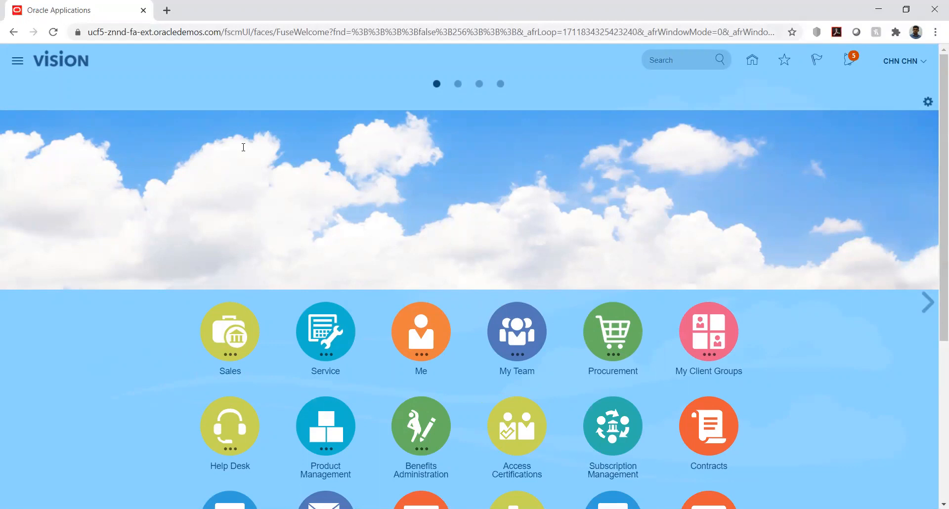
scroll(132, 328, down, 3)
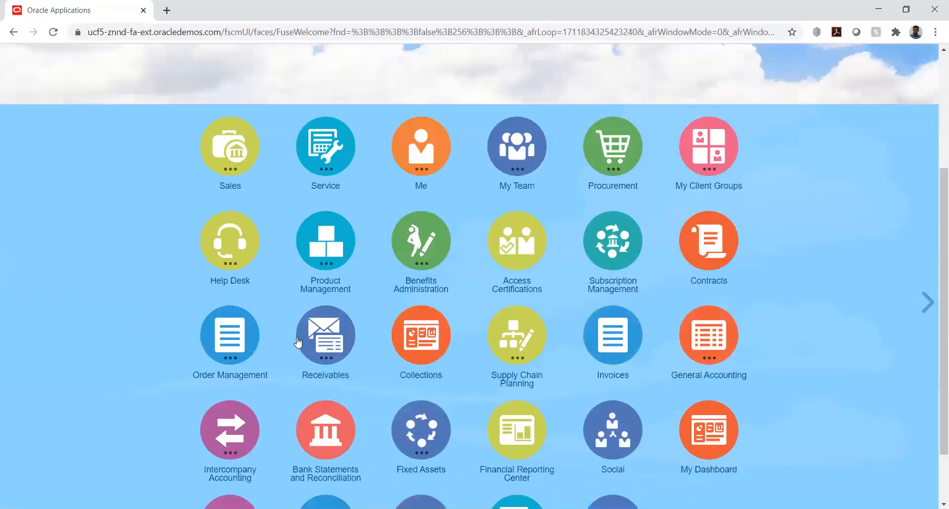
click(317, 341)
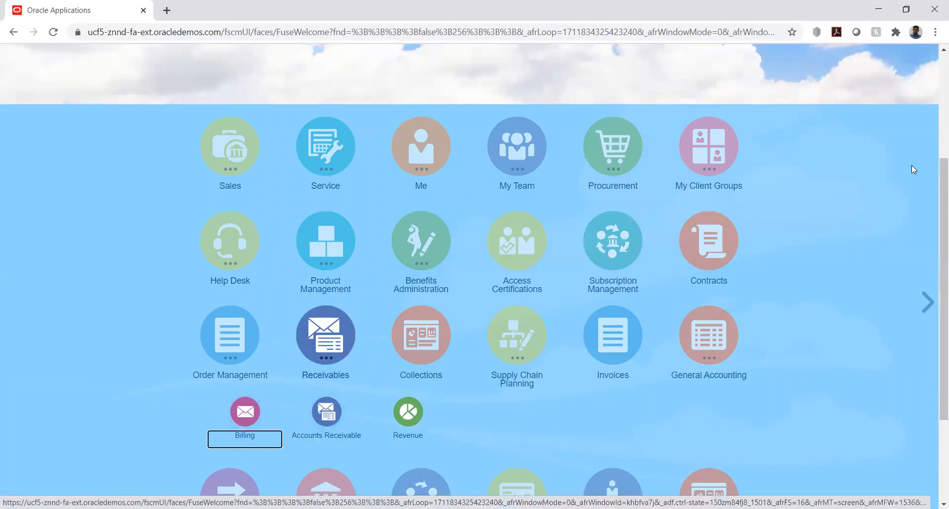
scroll(910, 158, up, 3)
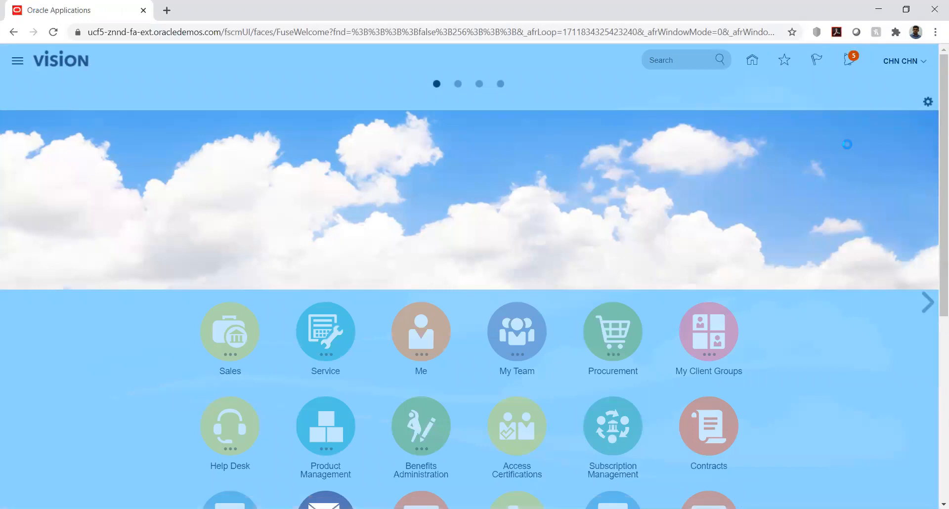
click(923, 63)
click(704, 240)
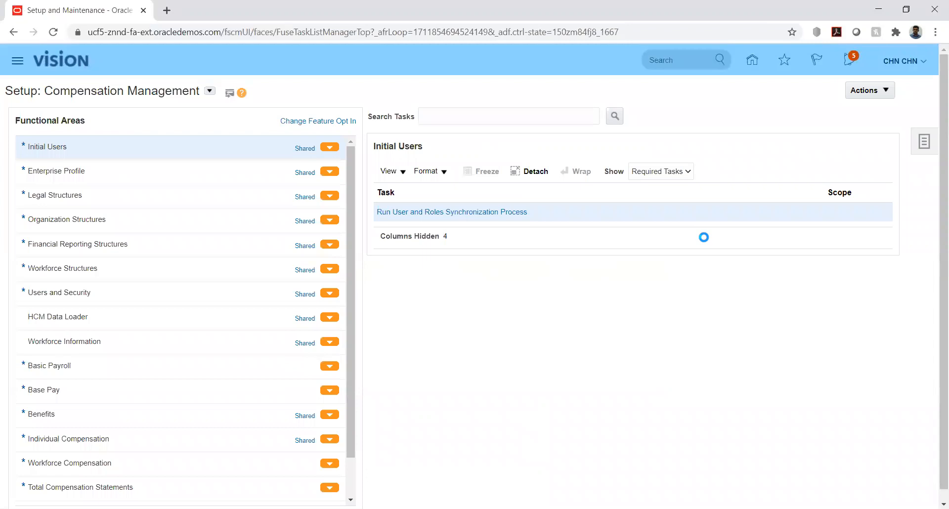
Search implementation projects for 'hw' and open the HW Implementation project
click(924, 142)
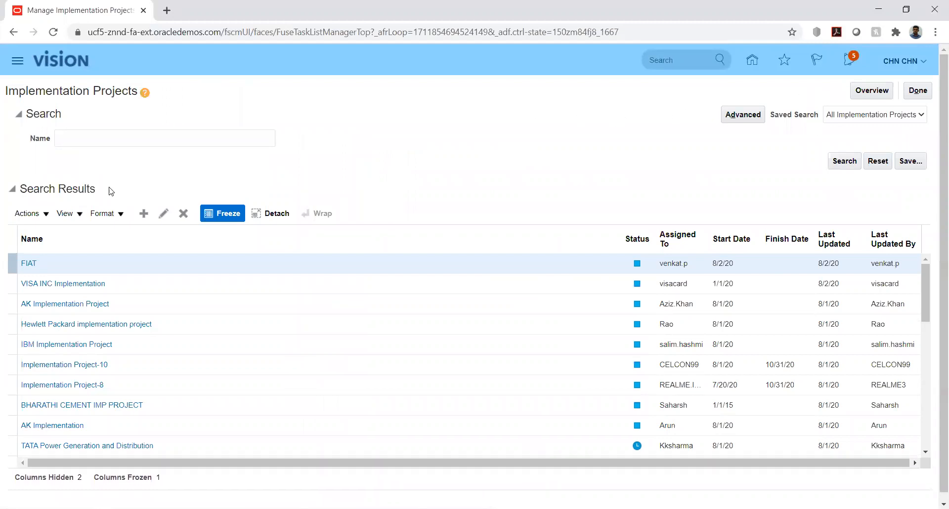
click(77, 138)
text(hw)
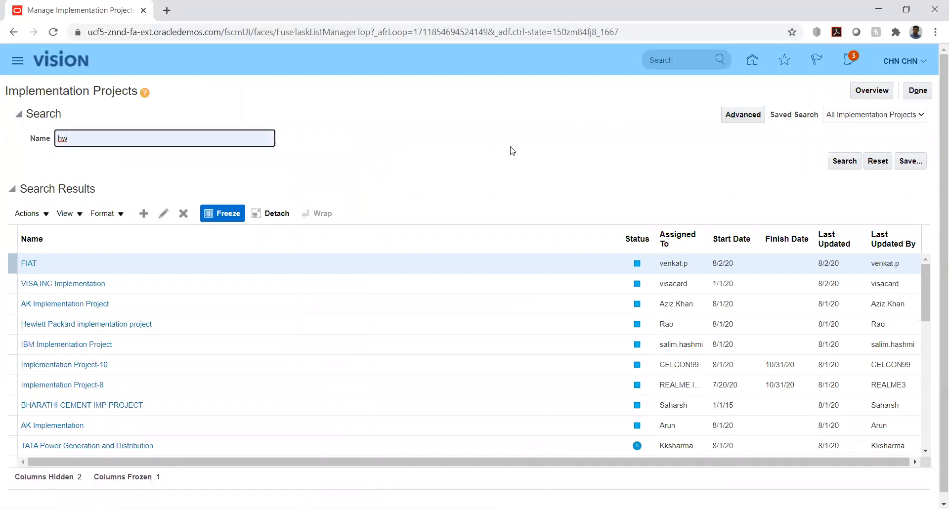
click(839, 162)
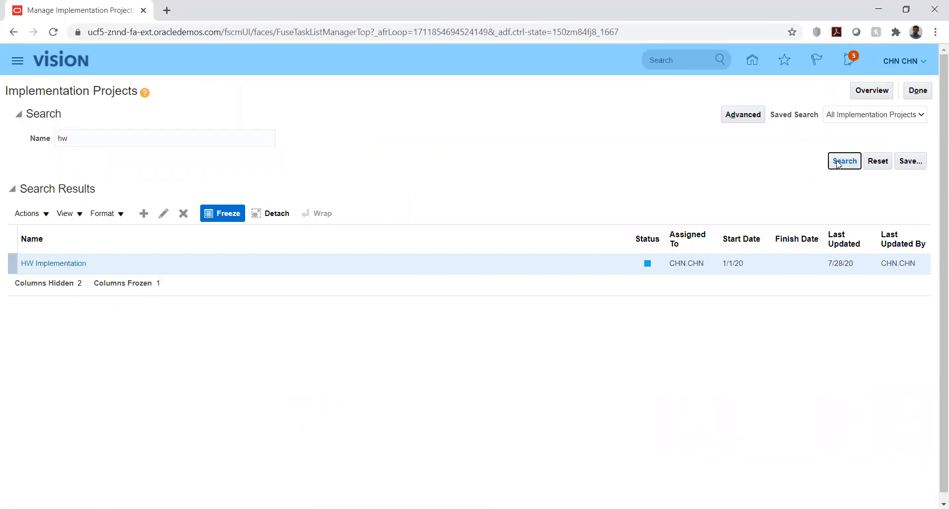
click(50, 262)
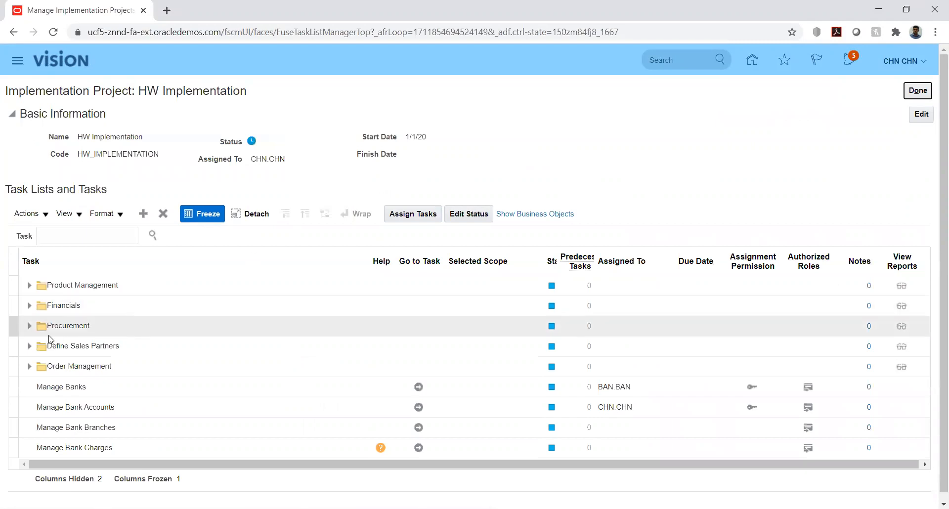
Open Manage Approval Limits under Financials > Define Common Accounts Receivable Configuration
click(28, 306)
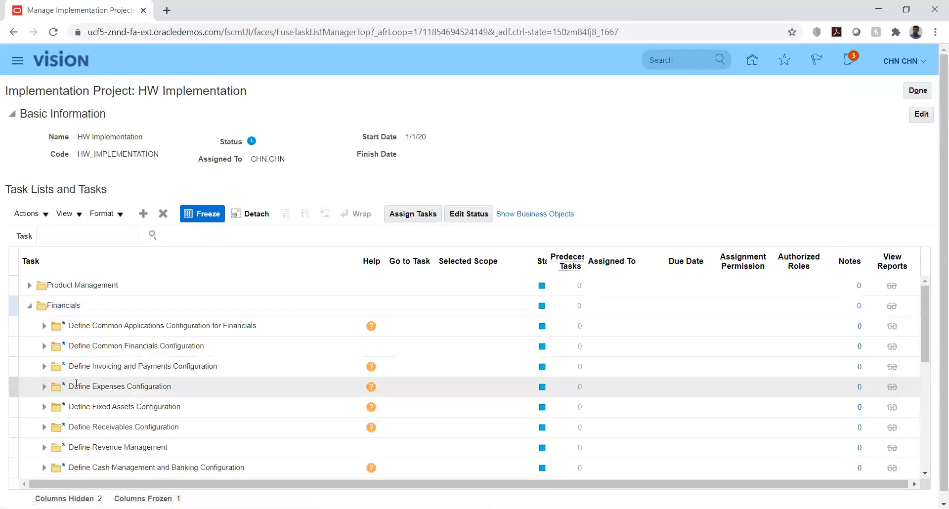
click(44, 427)
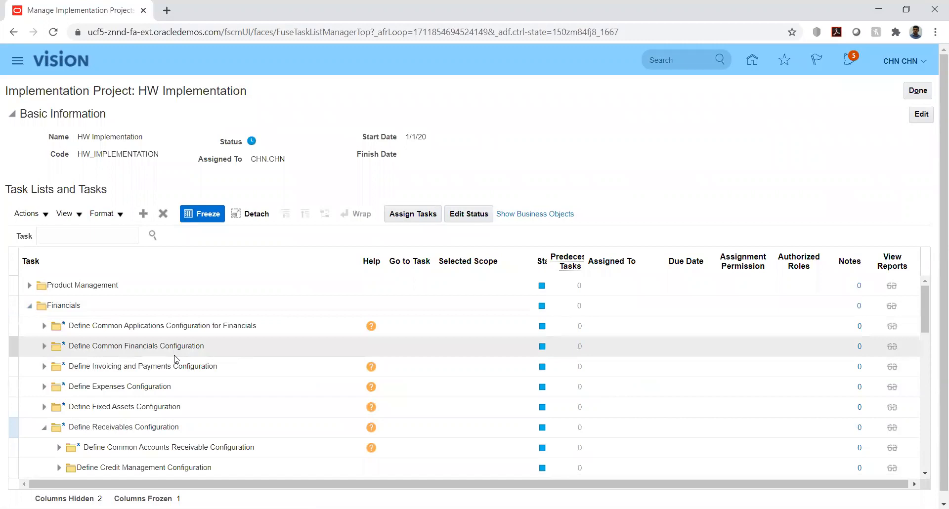
scroll(163, 366, down, 2)
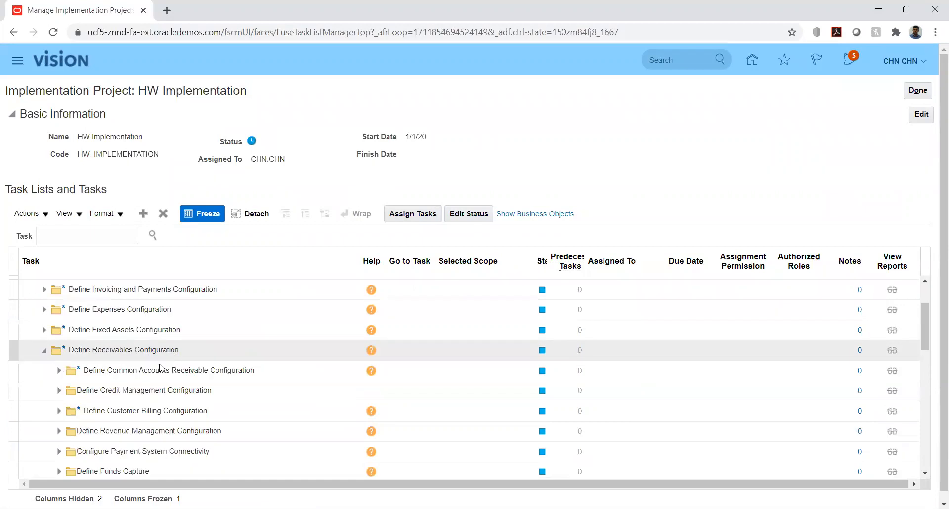
click(59, 371)
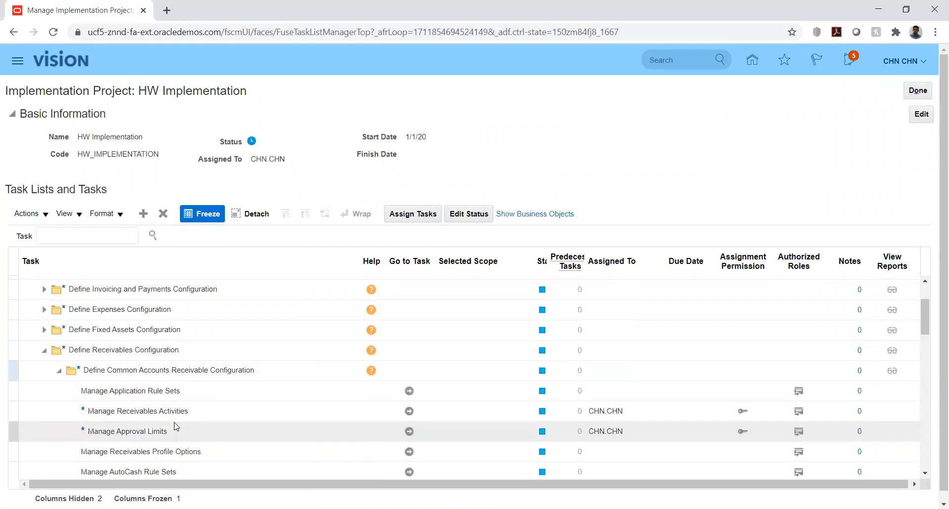
click(410, 432)
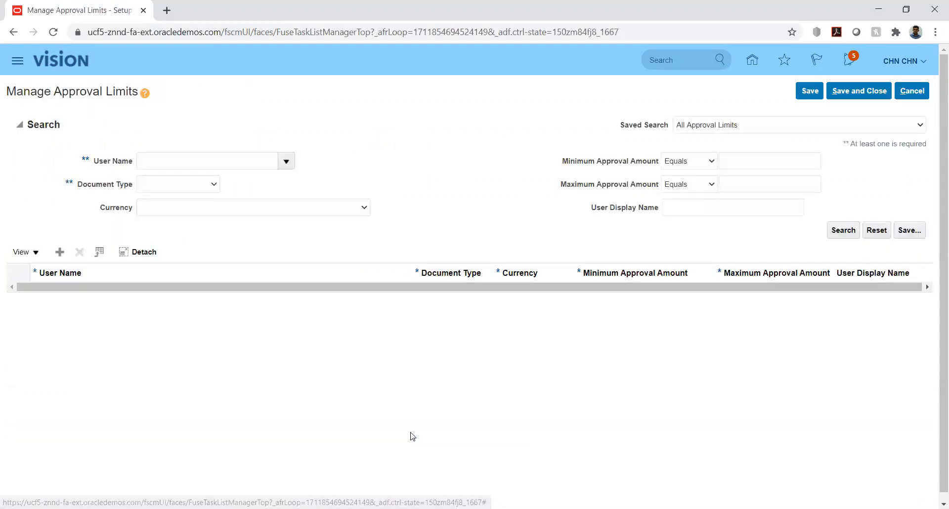
Try a new approval limit row for yourself, dismiss the AR-857000 error, and leave unsaved
click(60, 252)
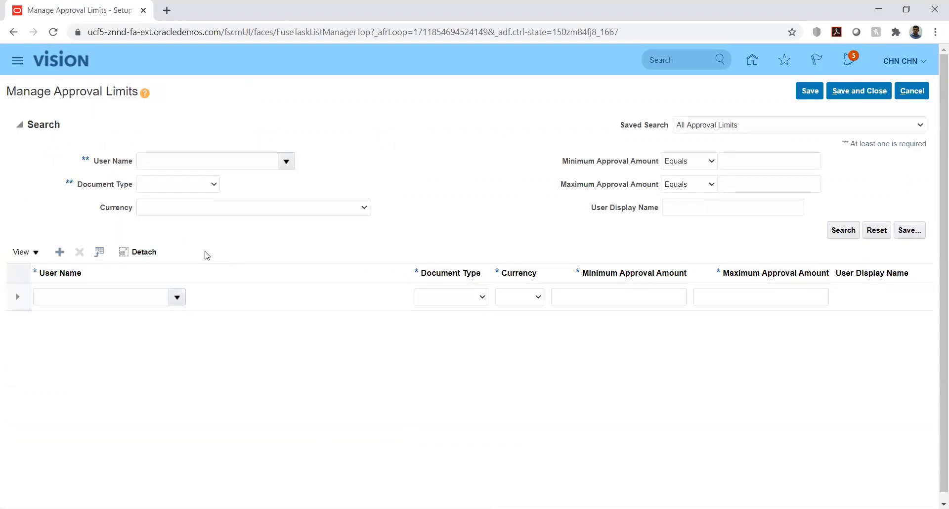
click(146, 299)
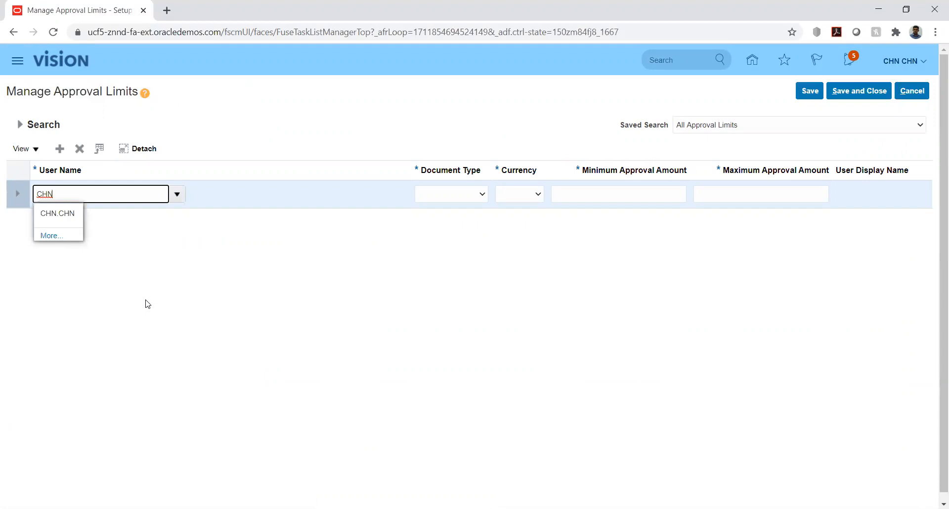
click(58, 214)
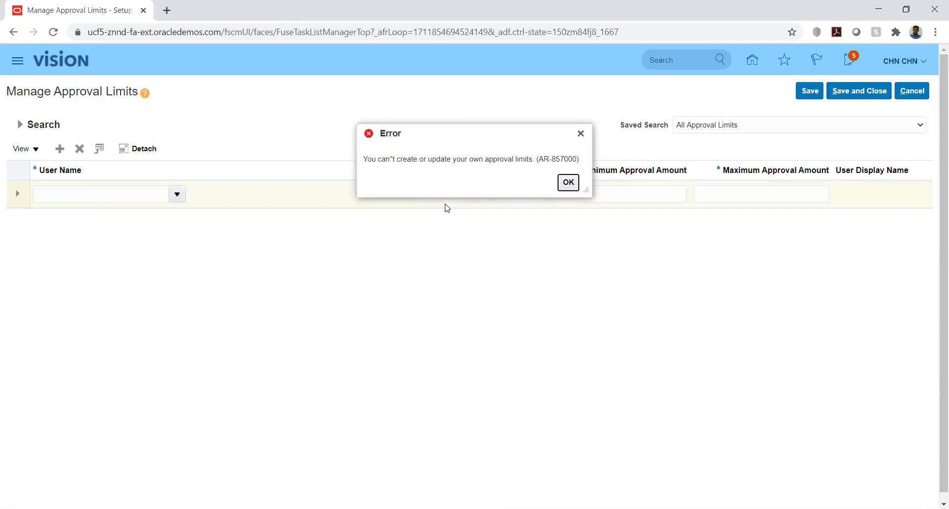
click(568, 182)
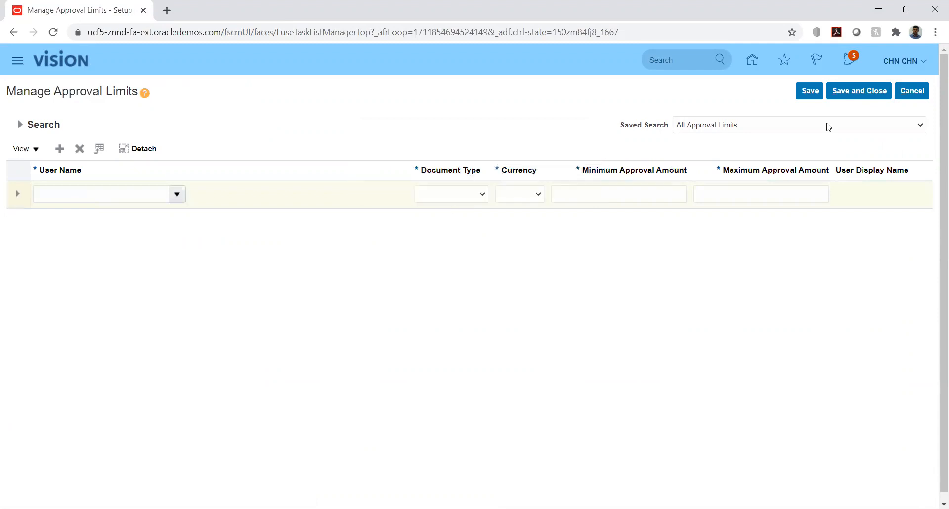
click(907, 92)
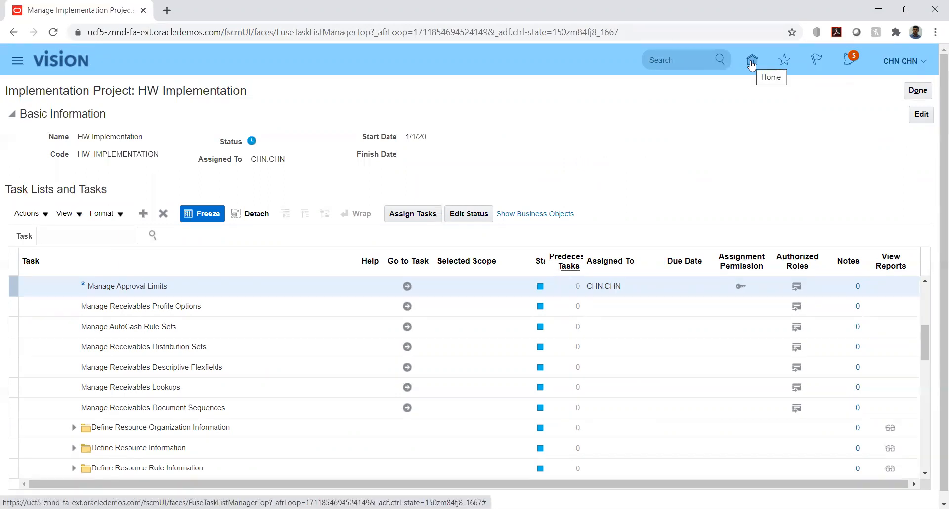
Open the Security Console through the Navigator, show User Accounts, and begin adding a user account
click(17, 62)
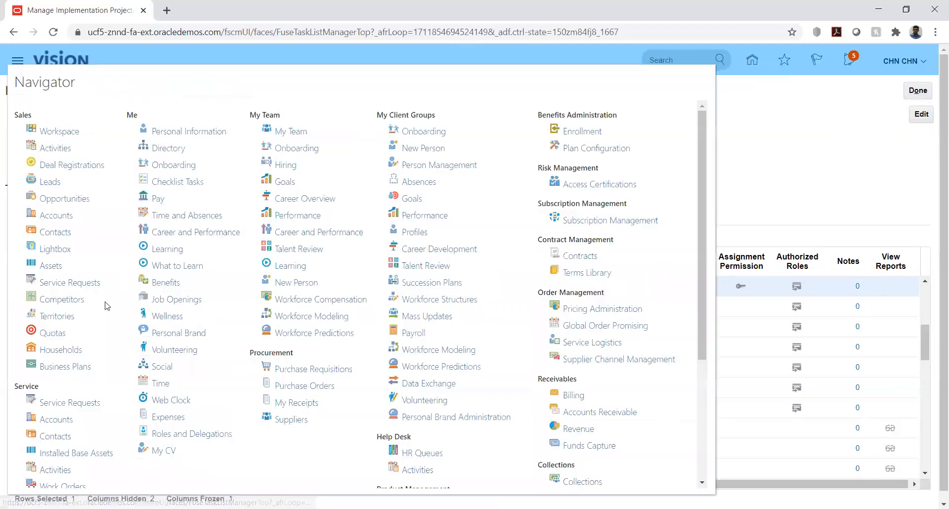
scroll(455, 237, down, 5)
click(546, 477)
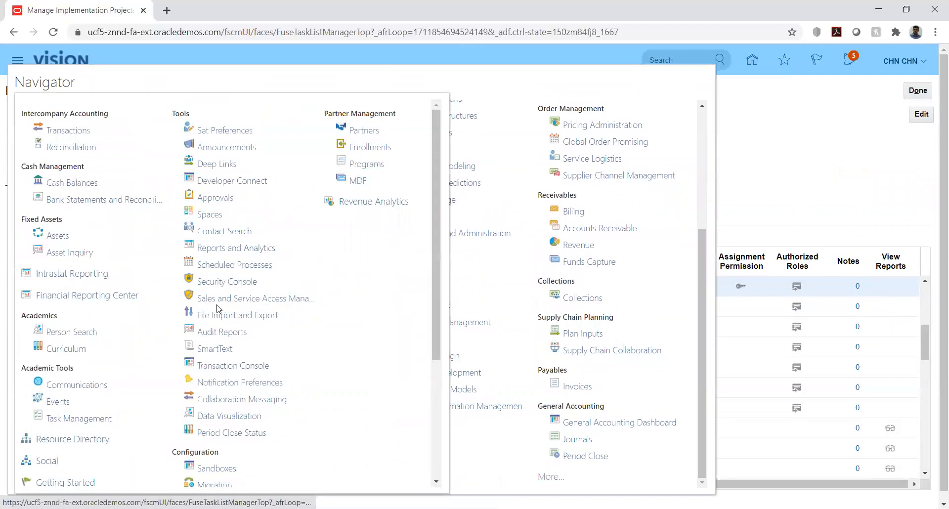
click(213, 281)
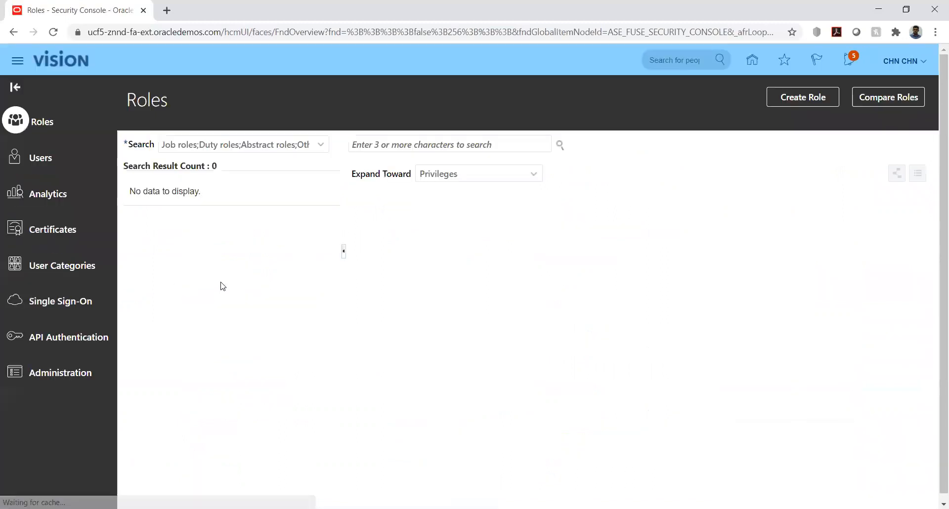
click(44, 157)
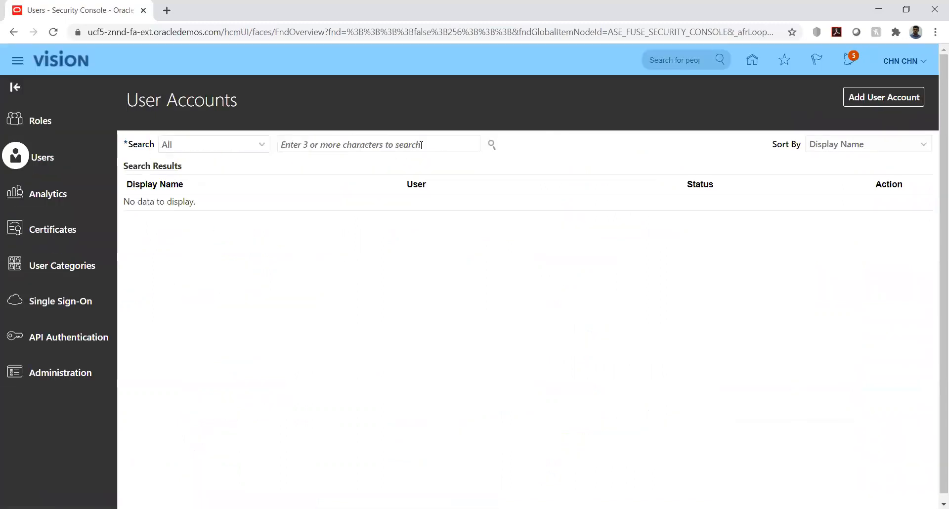
click(842, 99)
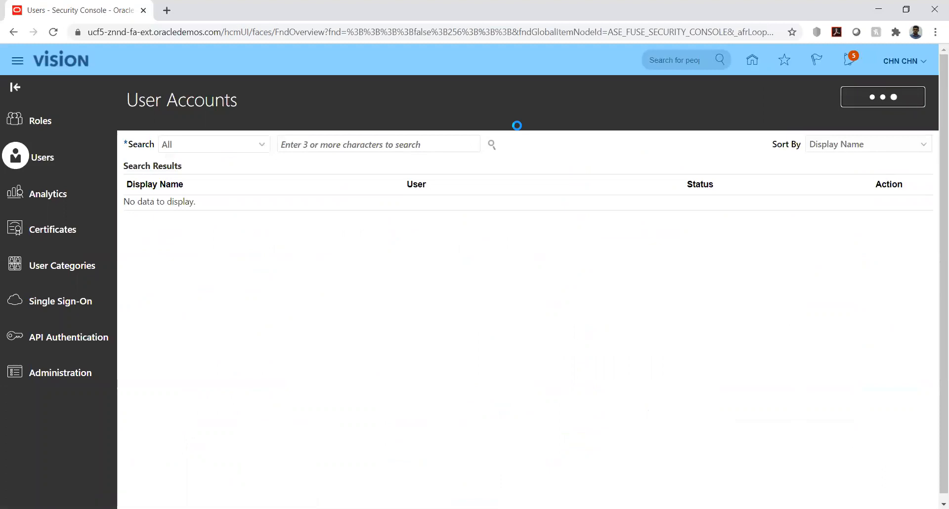
Enter the new user's last name and user name, then type the password and move to confirm it
click(645, 216)
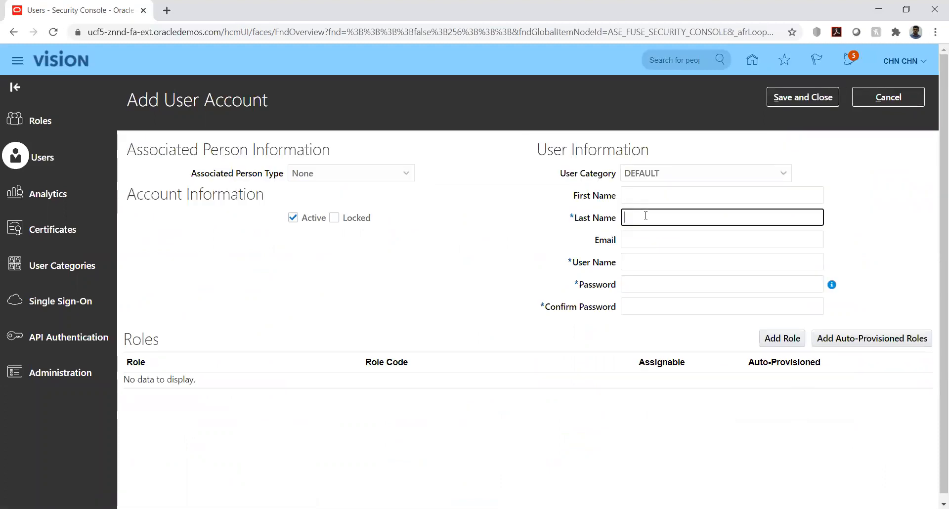
text(Arun)
key(Tab)
key(Tab)
text(a.ArunA)
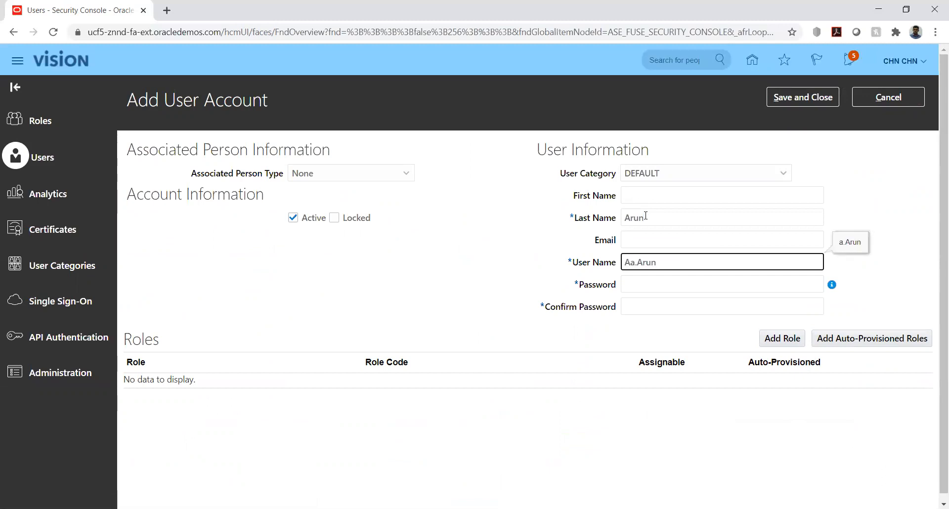
double_click(668, 261)
key(BackSpace)
text(un)
key(Tab)
text(Welc)
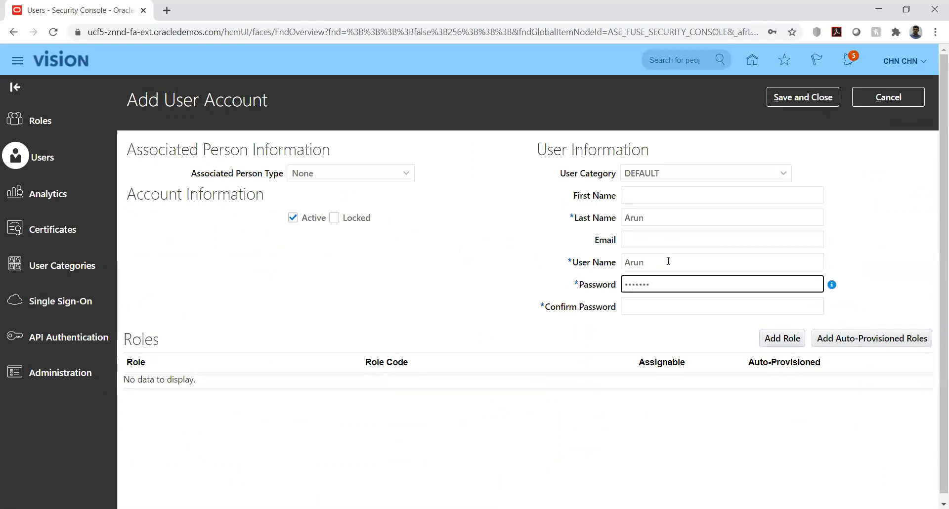
key(Tab)
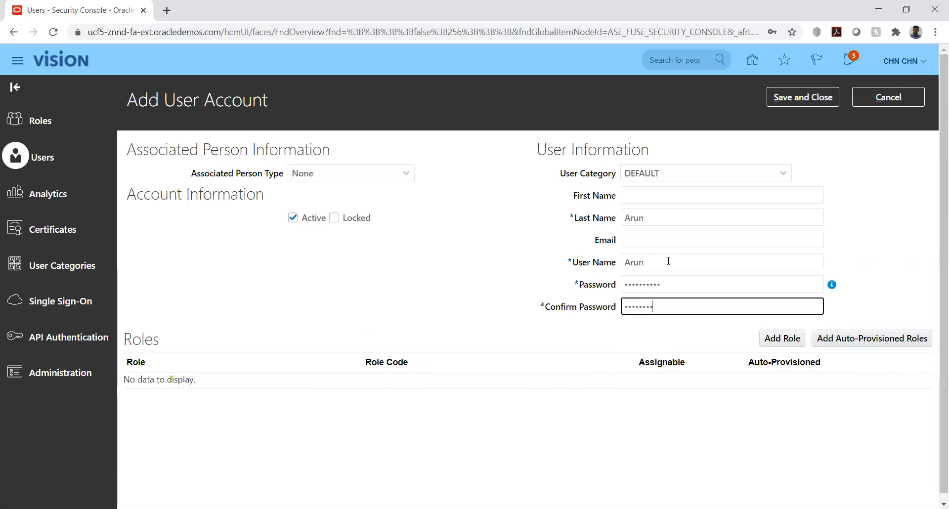
Add the Application Implementation Consultant role to the new user
click(574, 335)
click(782, 338)
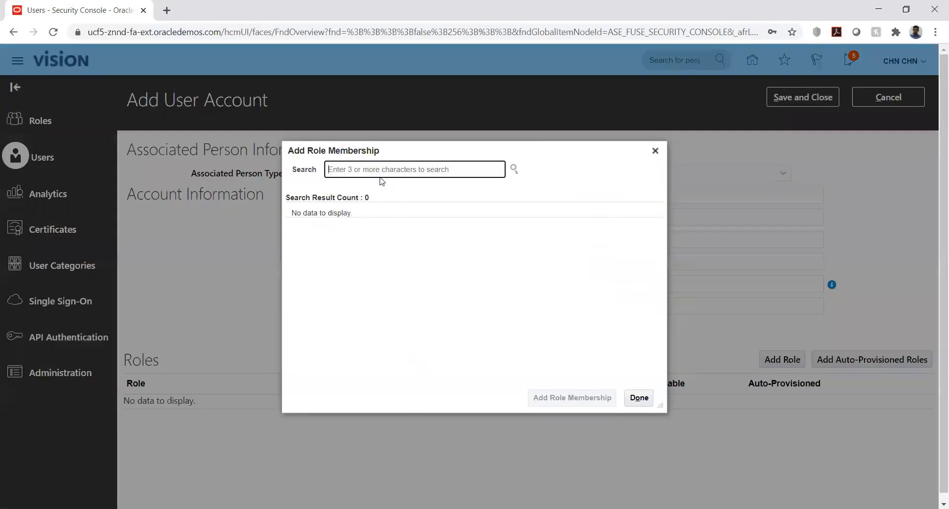
text(application im)
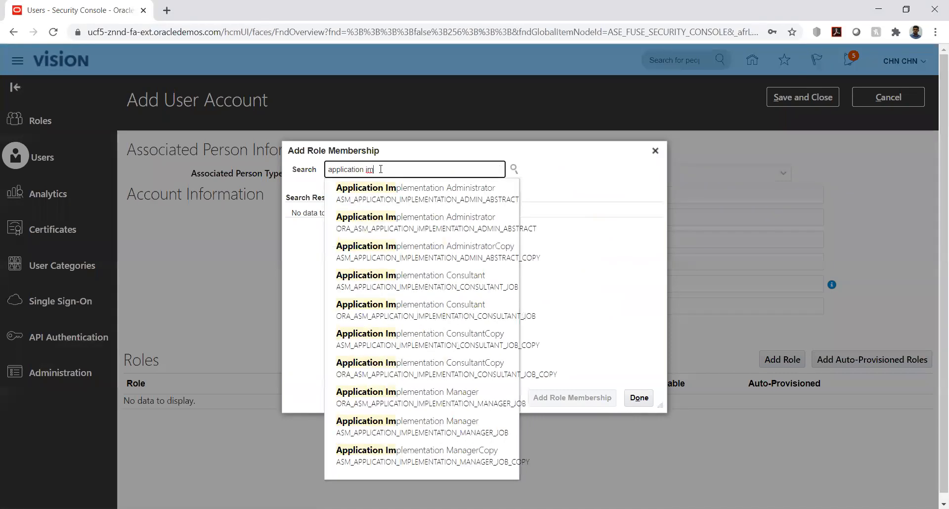
click(414, 277)
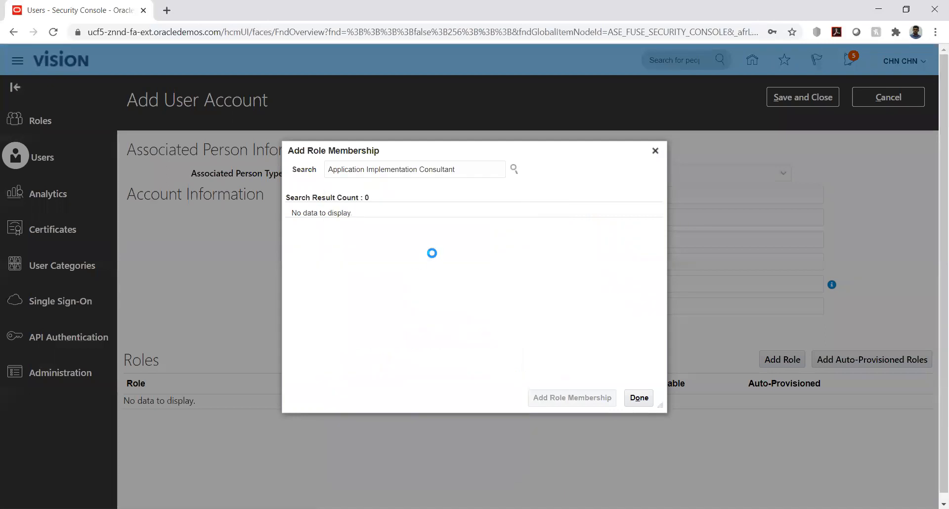
click(485, 231)
click(541, 398)
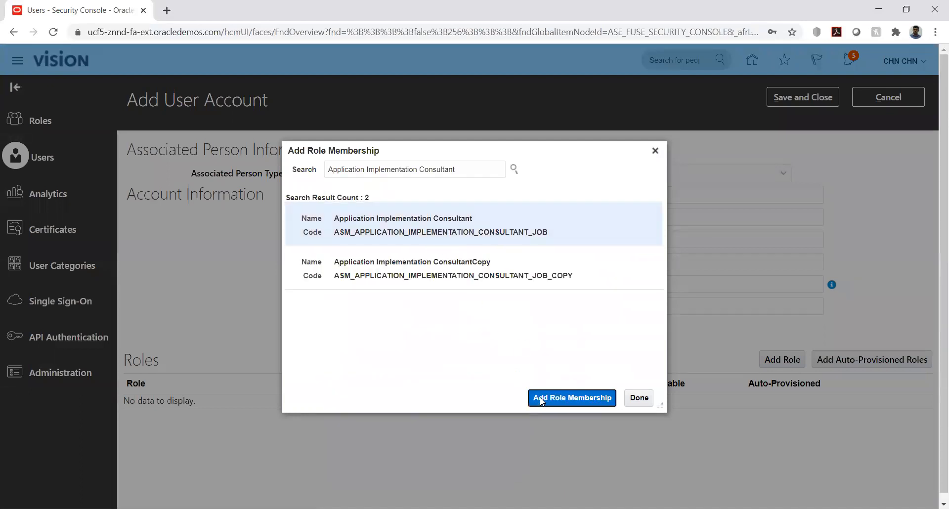
Add the IT Security Manager role to the user as well
triple_click(458, 169)
key(BackSpace)
text(it securi)
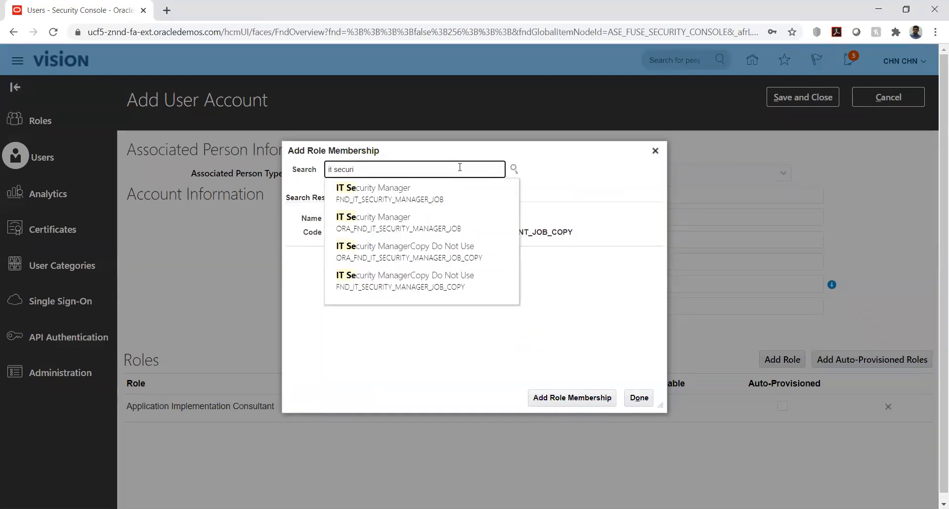
click(429, 200)
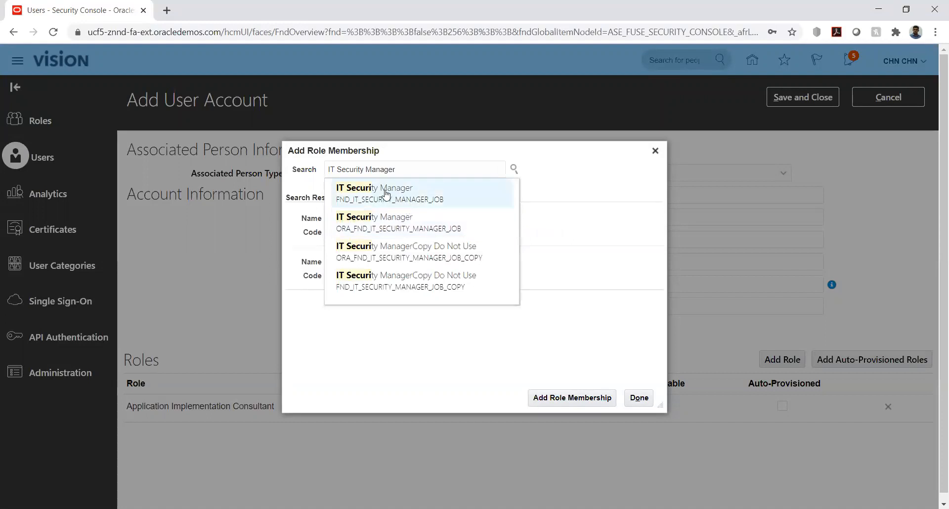
click(372, 220)
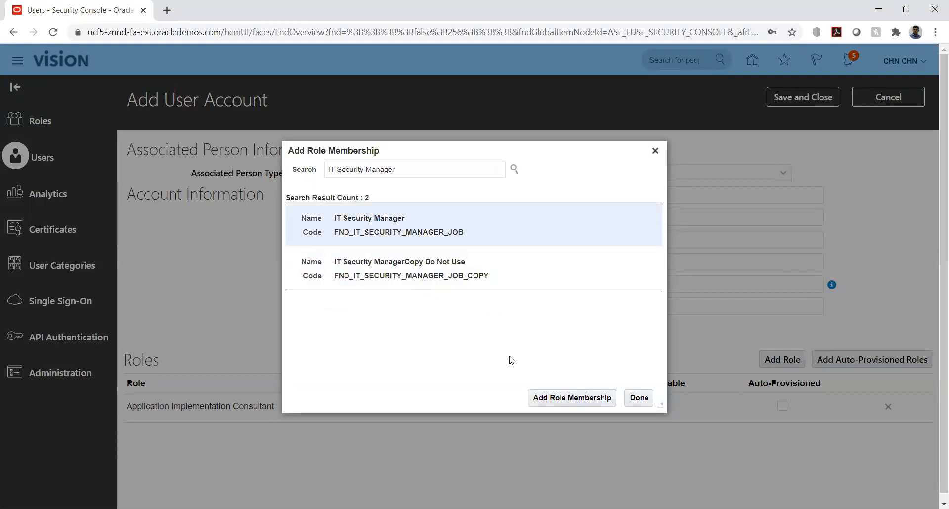
click(542, 398)
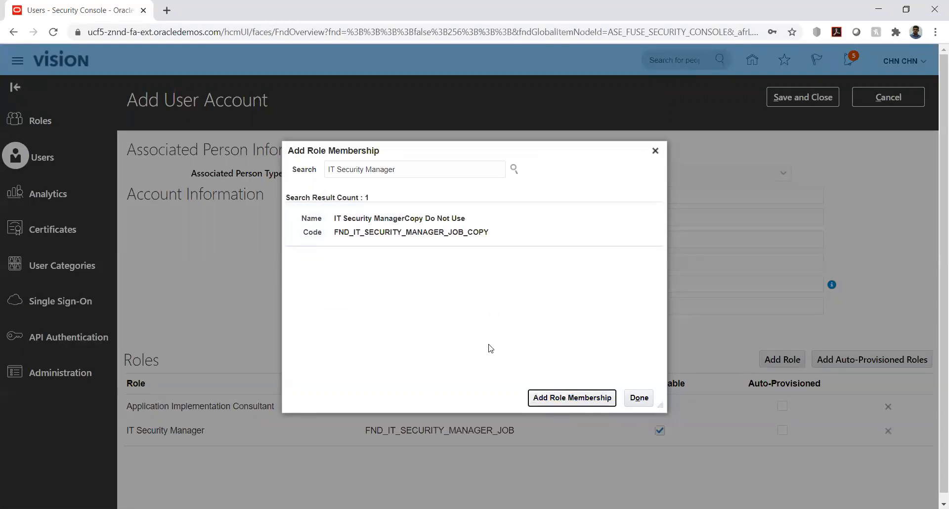
click(639, 398)
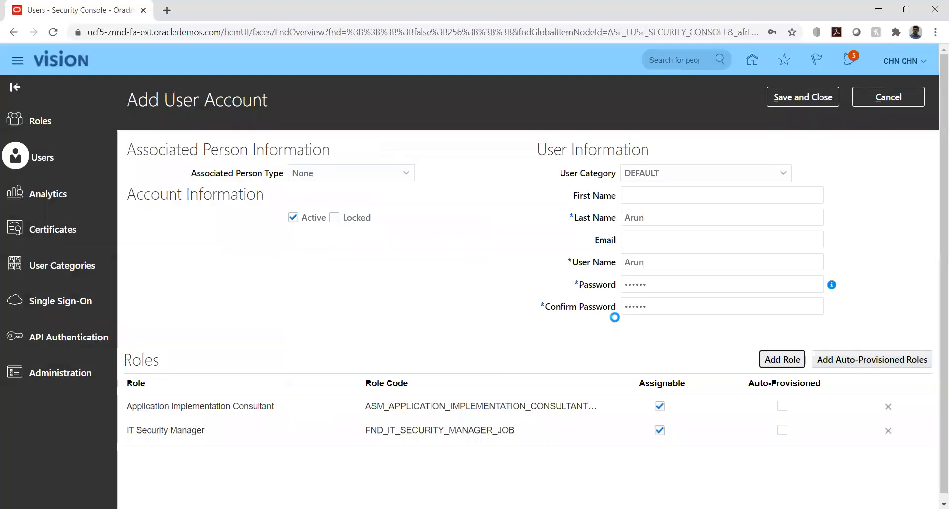
click(782, 359)
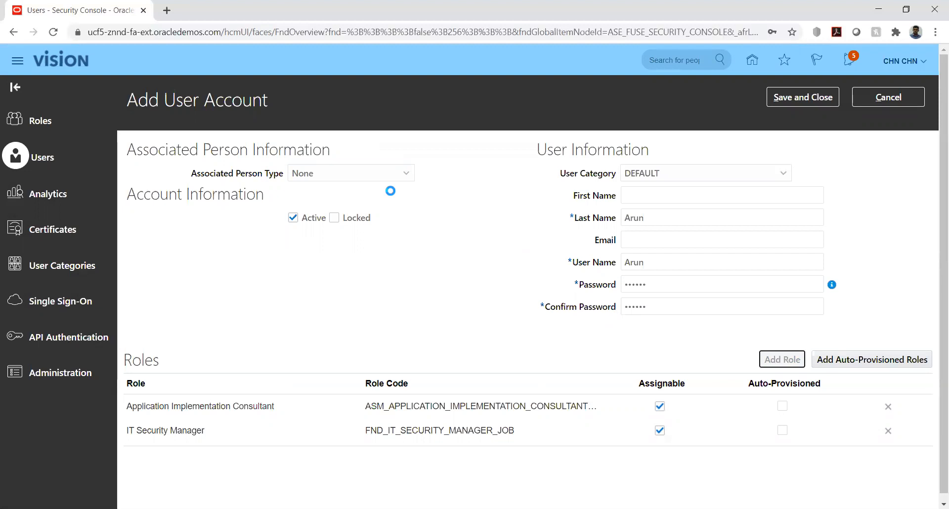
Add the Employee and Accounts Receivable Manager roles to the user
text(employee)
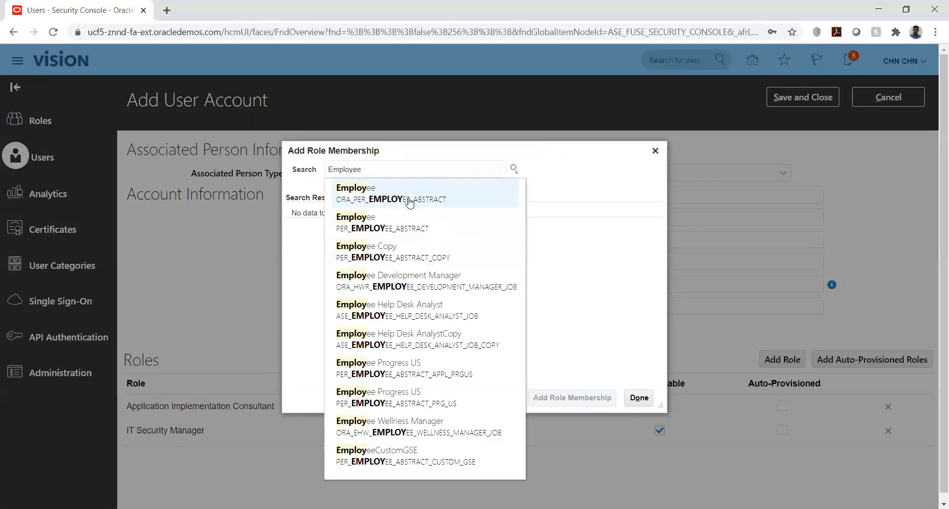
click(399, 192)
click(561, 393)
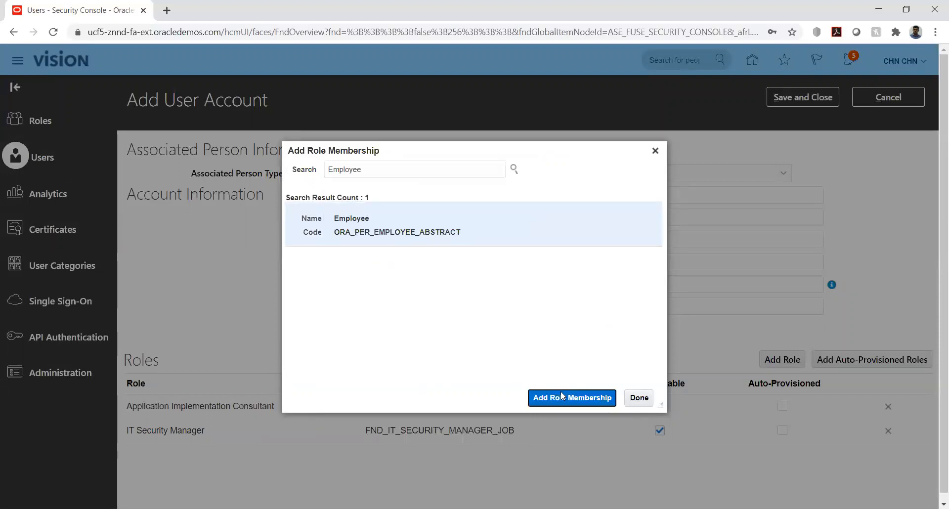
double_click(408, 168)
text(accounts rec)
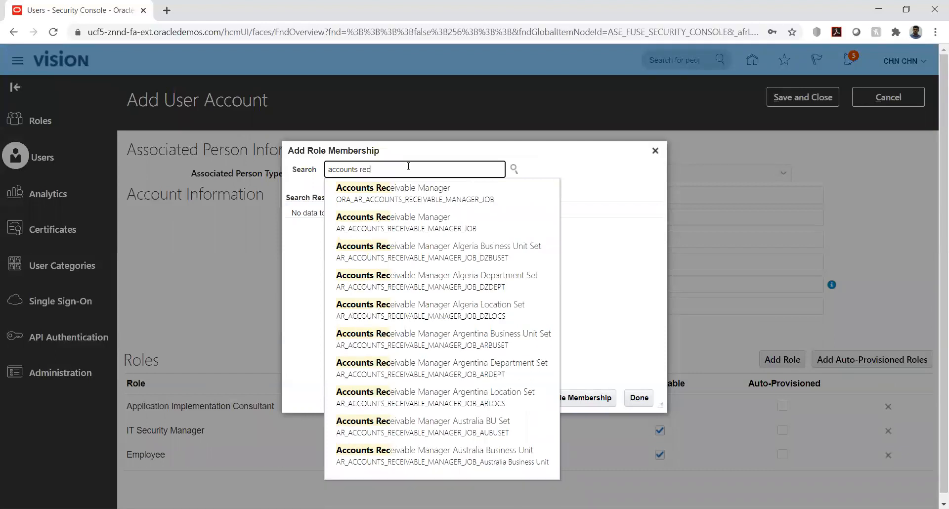
click(427, 197)
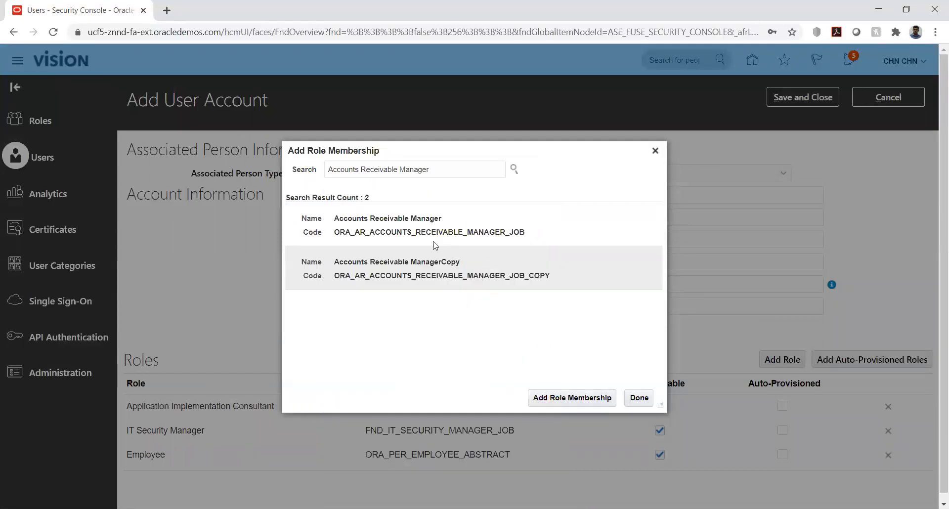
click(436, 242)
click(545, 401)
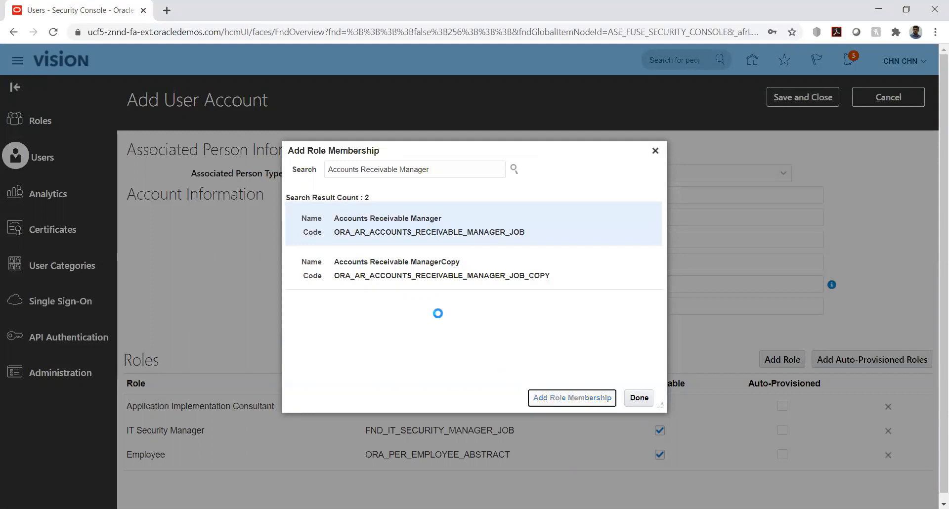
Add the Accounts Receivable Specialist role and close the role search
double_click(441, 170)
text(spec)
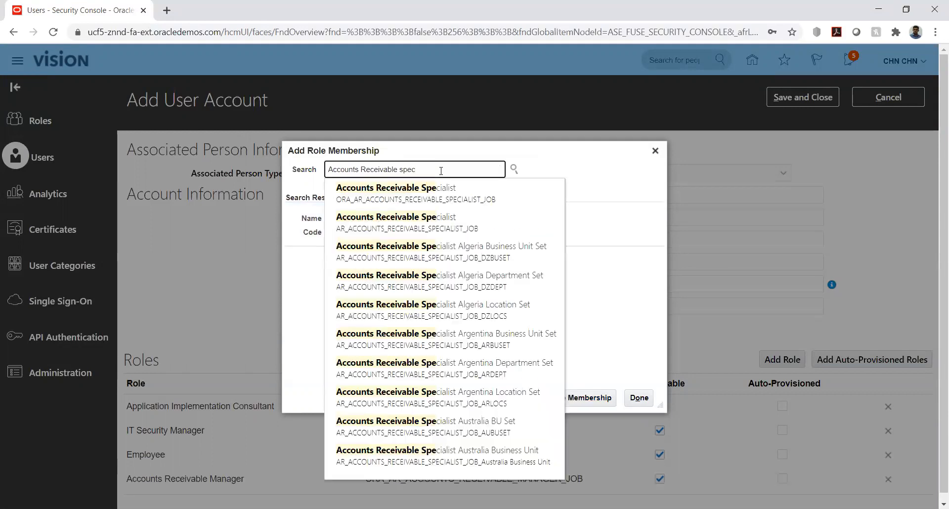
click(435, 190)
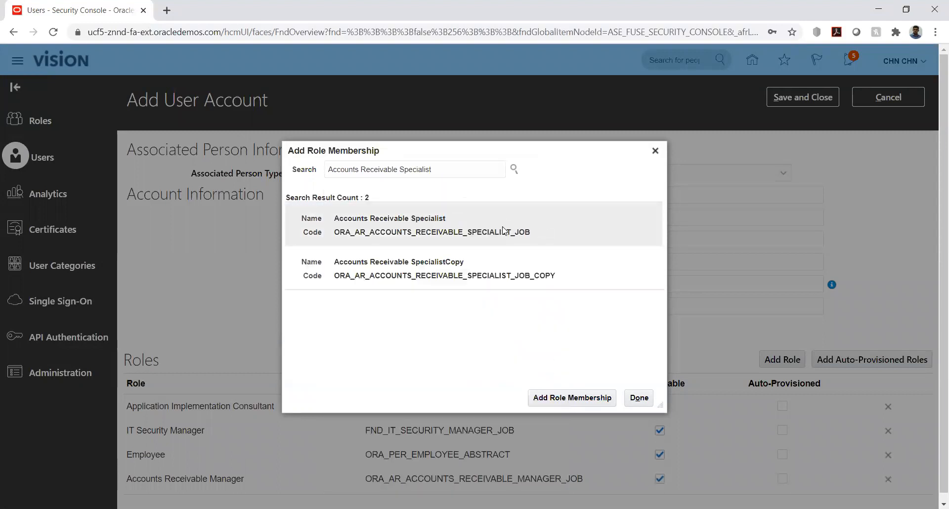
click(454, 217)
click(556, 396)
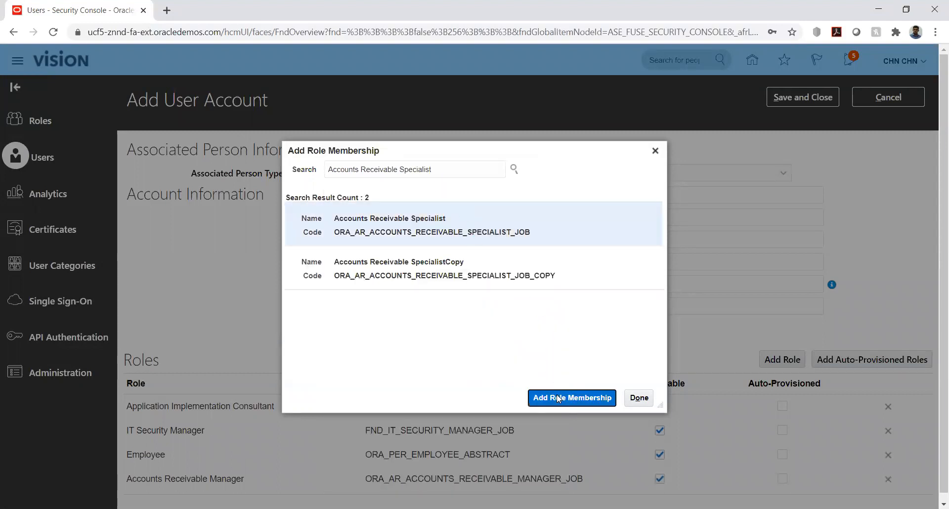
click(633, 399)
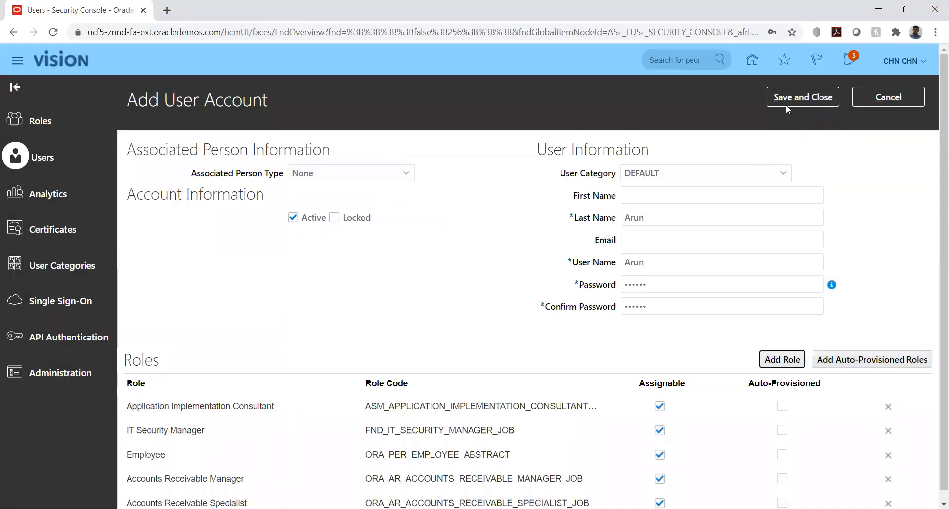
Append 1 to the duplicate user name and save and close the new user account
click(789, 102)
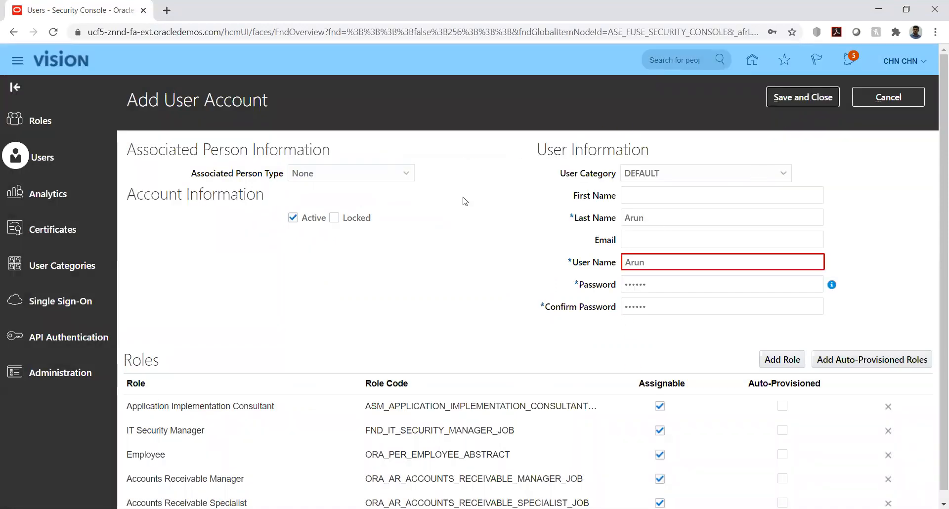
click(653, 262)
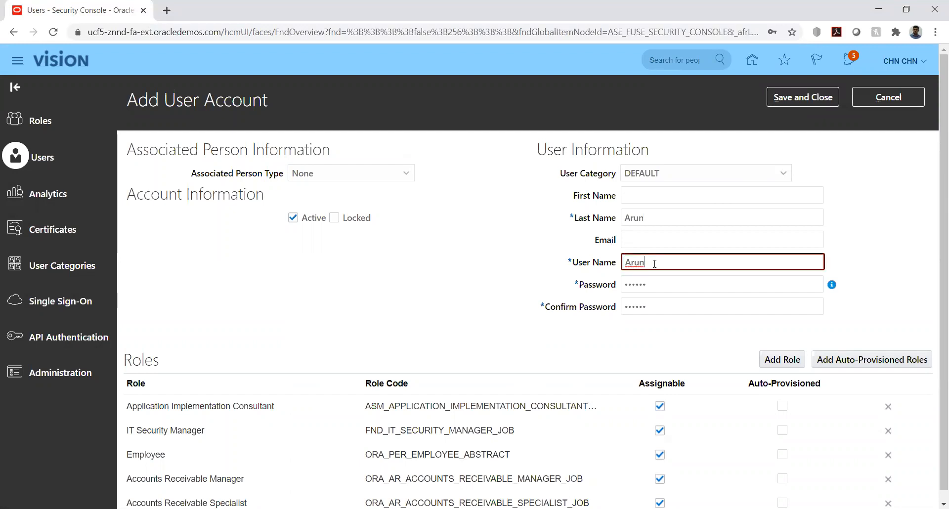
text(12)
click(879, 233)
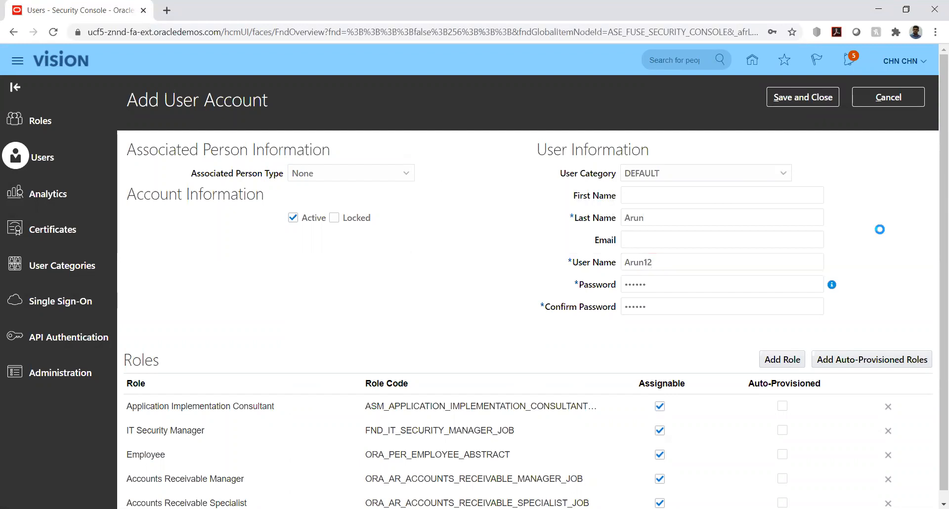
click(799, 102)
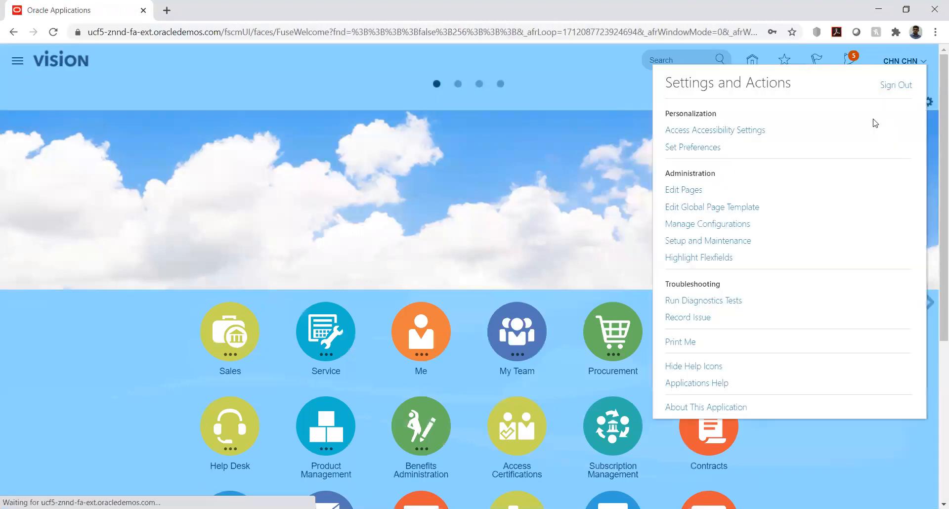
In Setup and Maintenance, search implementation projects for 'hw' and open HW Implementation
click(684, 240)
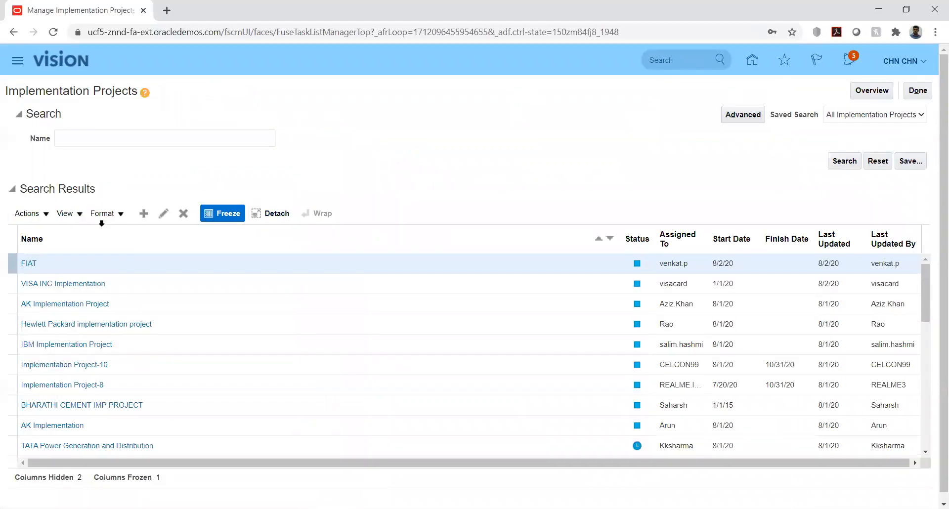
click(111, 141)
text(hw)
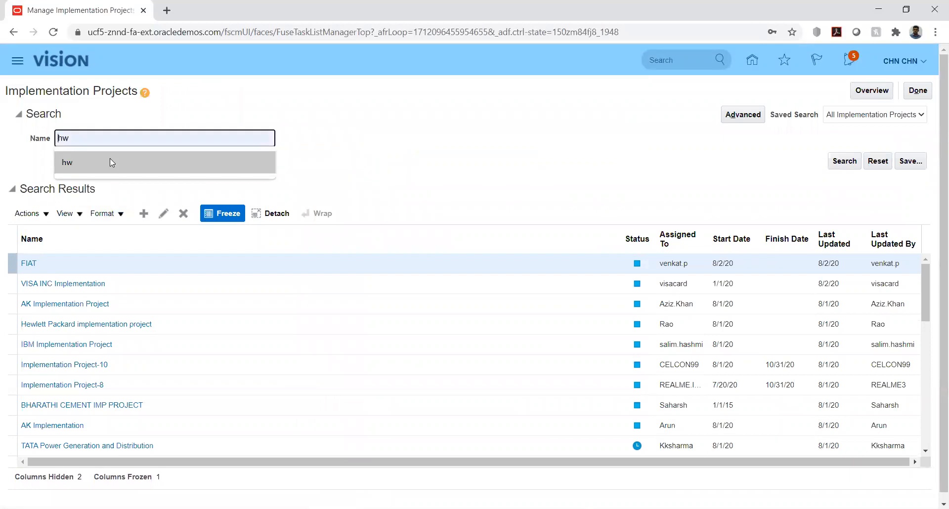
click(842, 161)
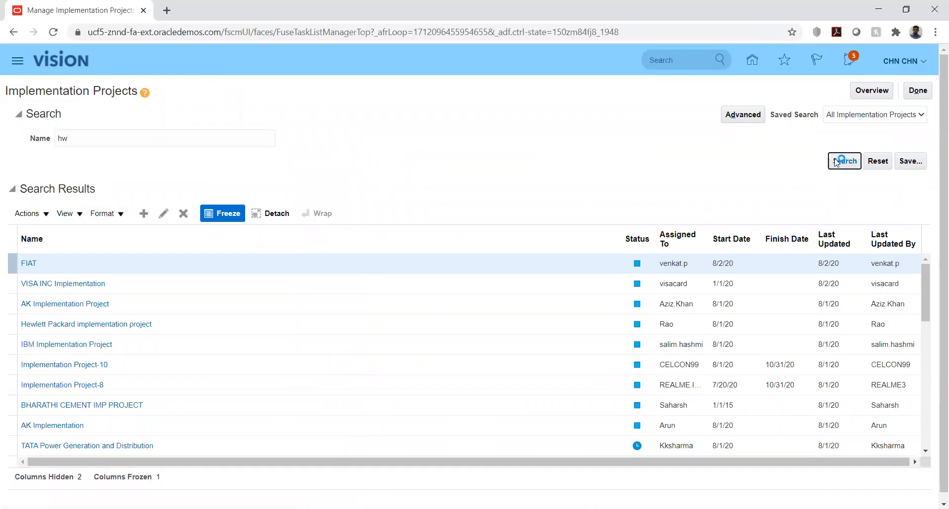
click(82, 263)
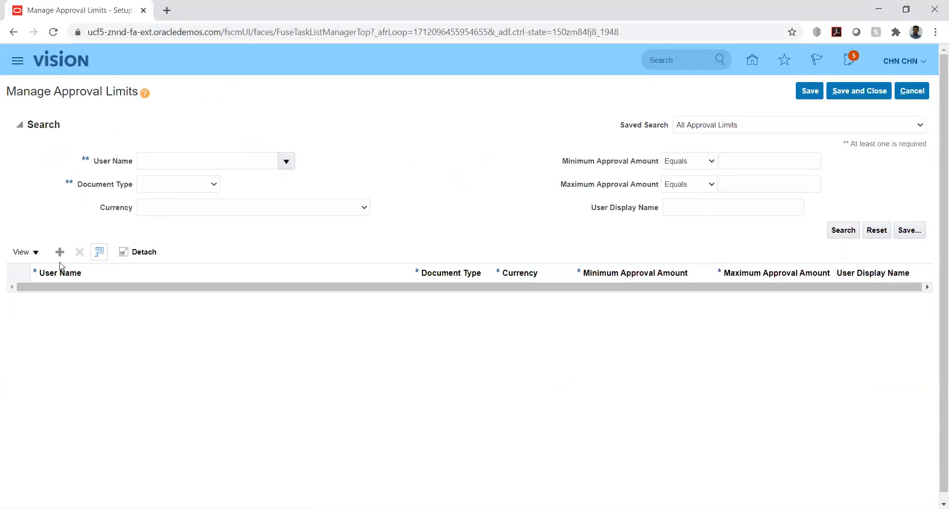
Add a USD Adjustment limit for the user from -99,999,999 to 999,999,999,999,999
click(60, 253)
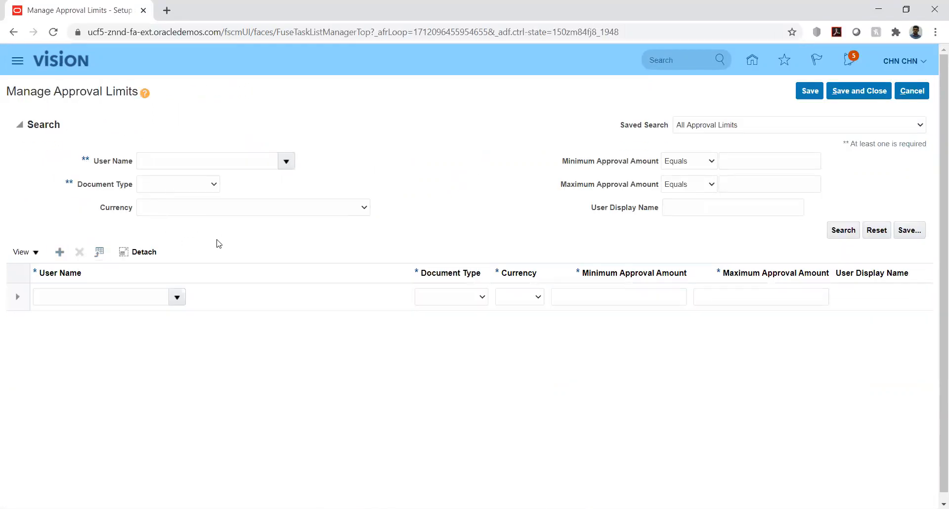
click(114, 300)
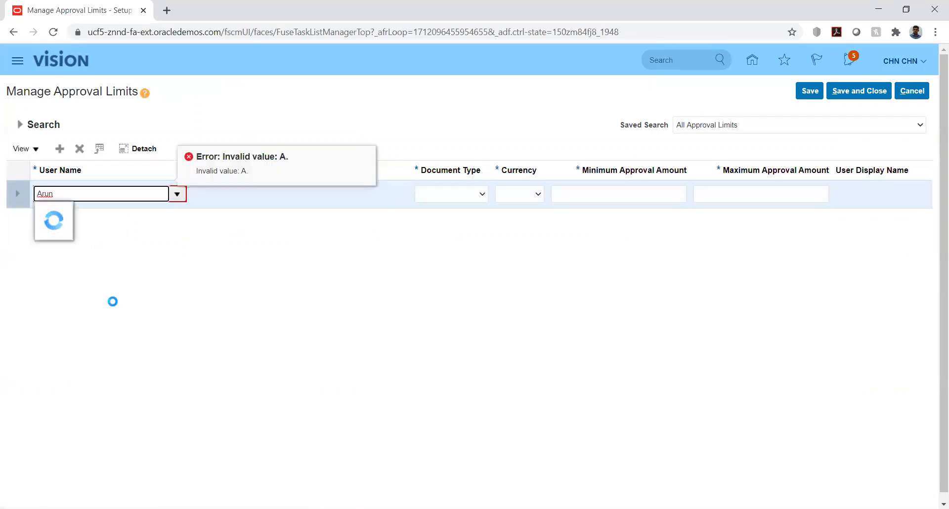
click(68, 254)
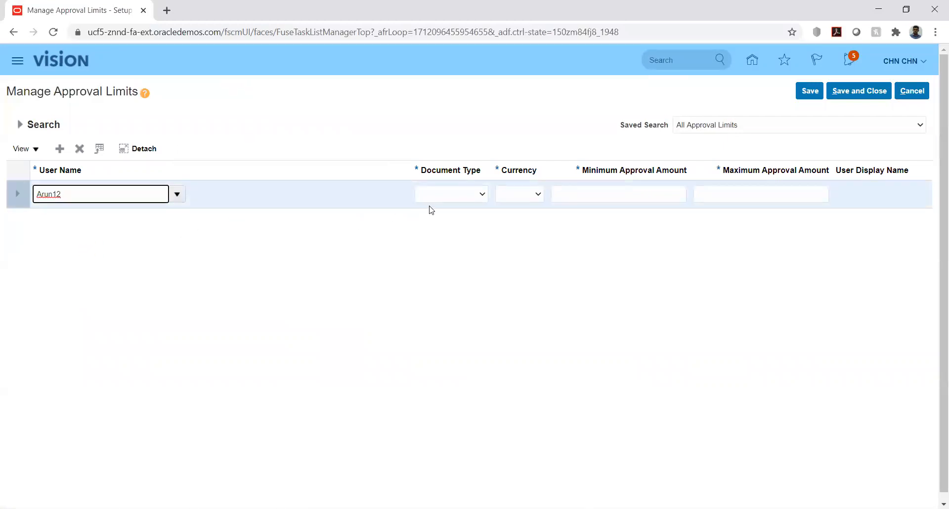
click(472, 194)
click(454, 216)
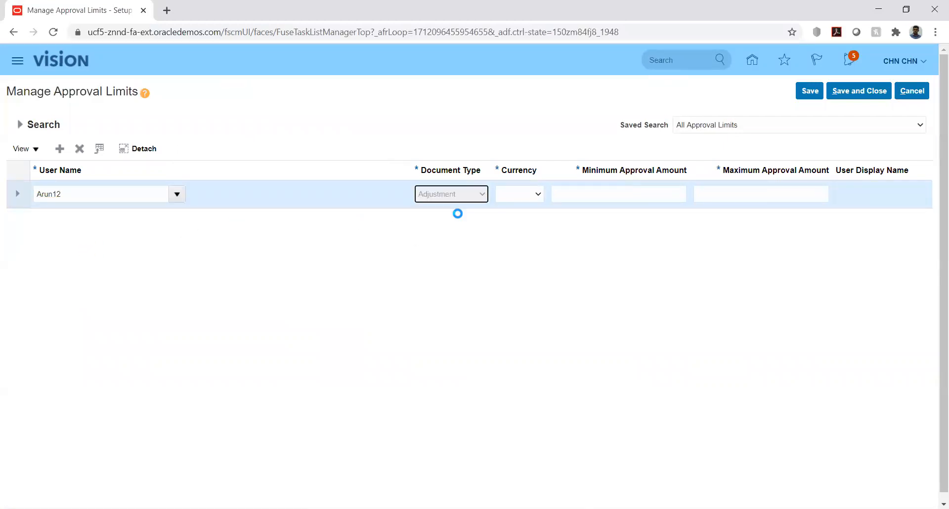
click(532, 197)
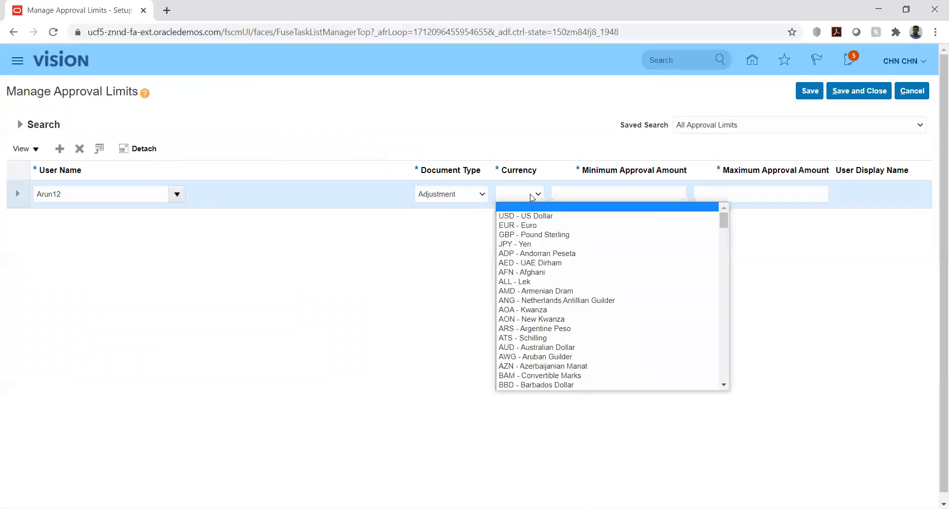
click(527, 216)
click(630, 193)
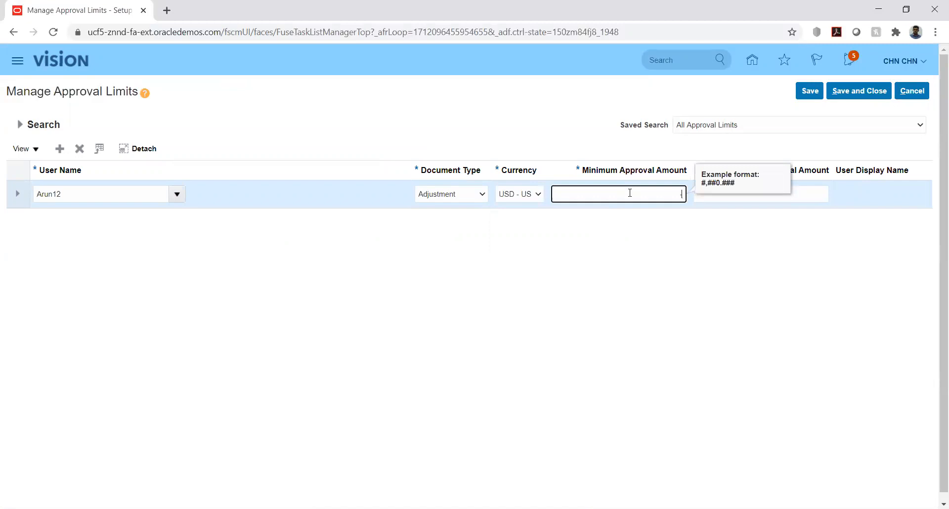
text(-99,999,999)
key(Tab)
text(999999999999999)
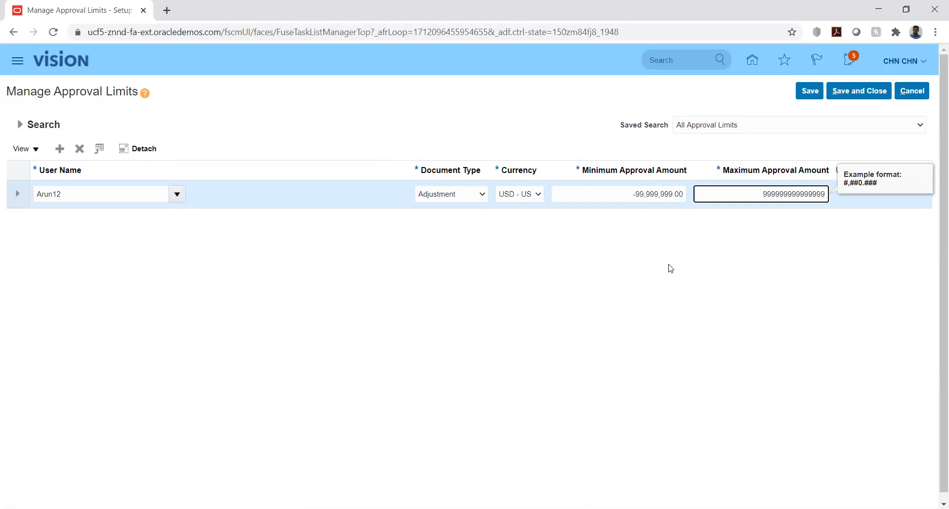
key(Tab)
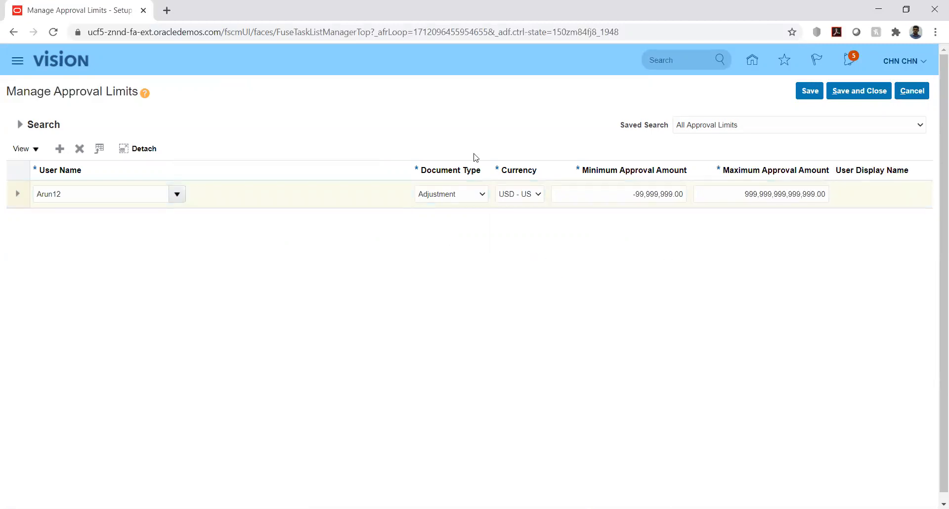
Add a USD Receipt write off limit for the user from -9,999,999,999 to 9,999,999,999,999
click(59, 149)
click(81, 196)
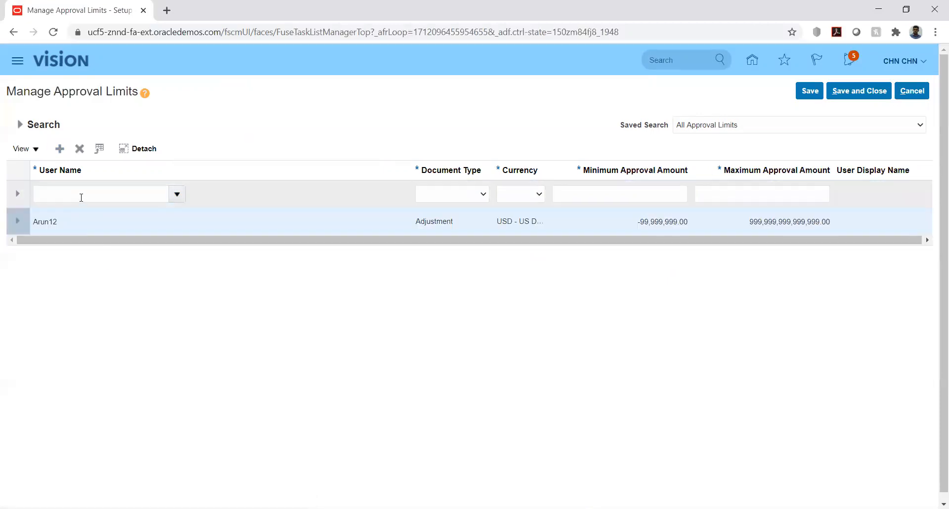
text(Aru)
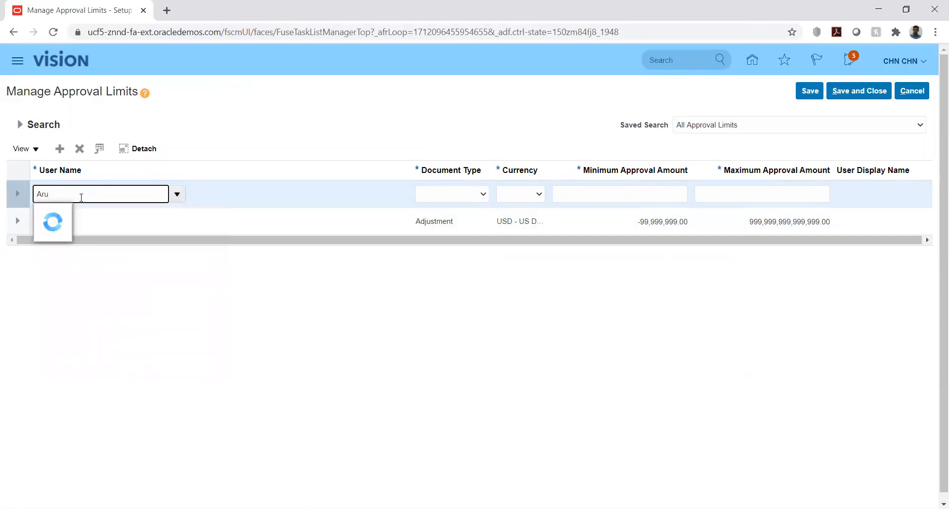
click(73, 255)
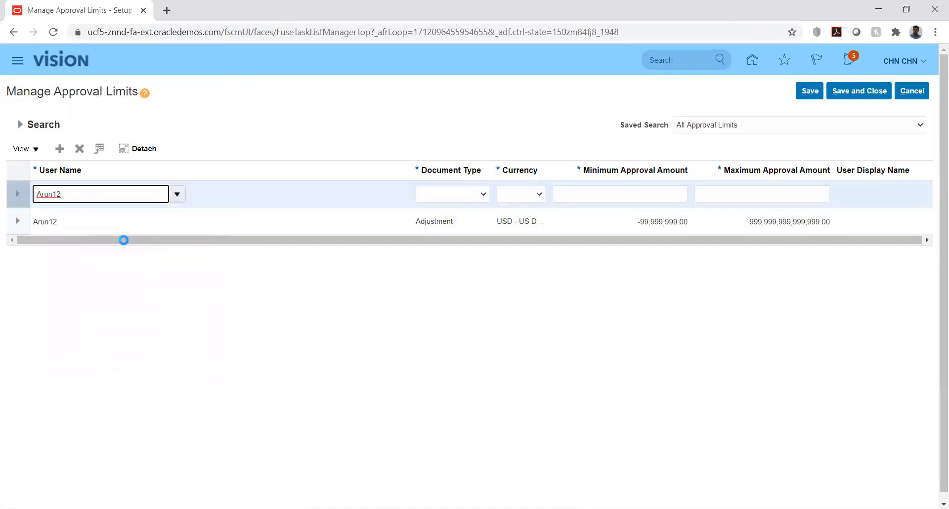
click(451, 196)
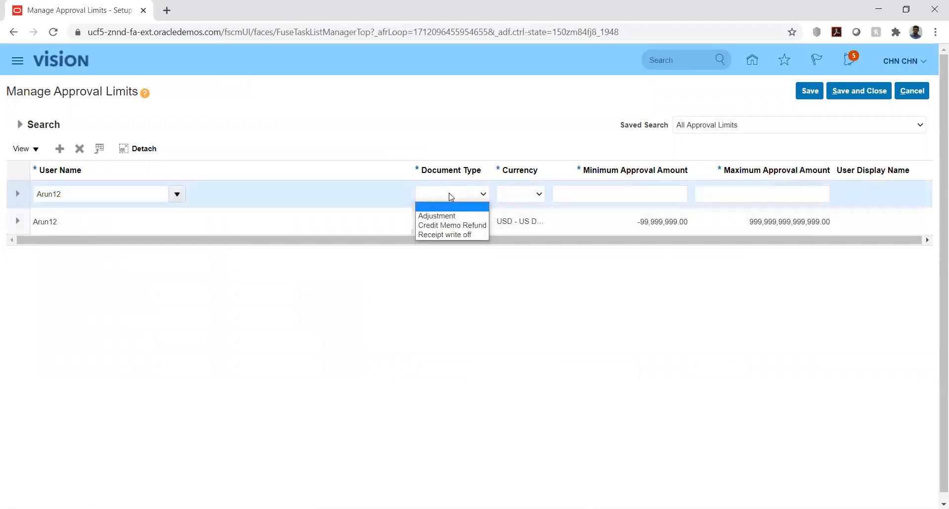
click(445, 234)
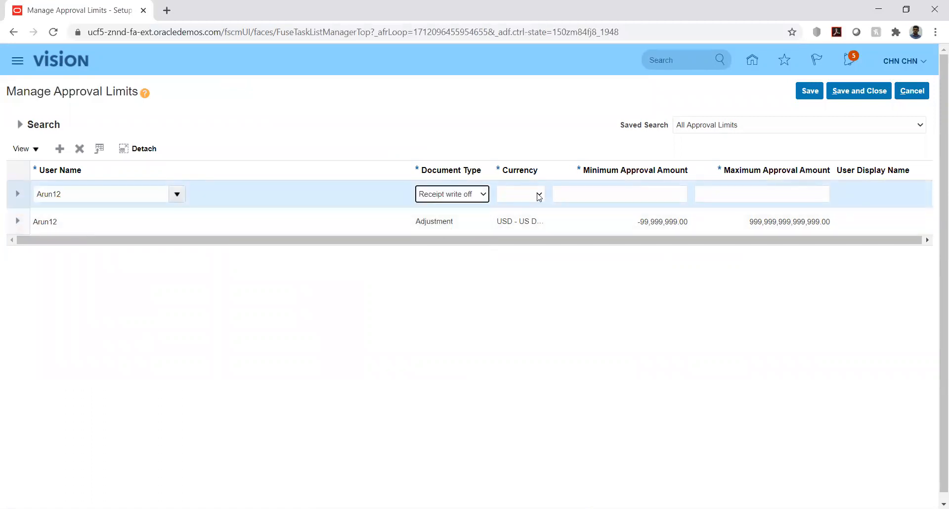
click(539, 196)
click(535, 216)
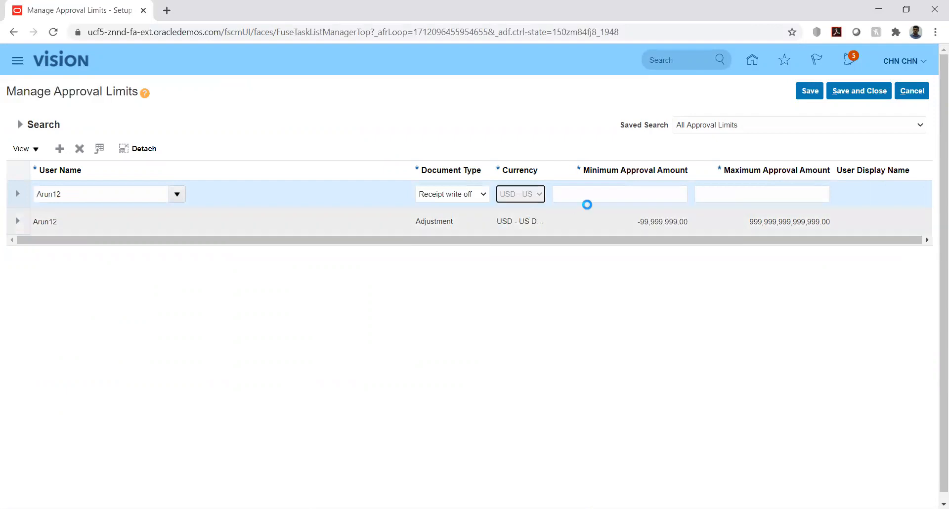
click(631, 195)
text(-9999999999)
key(Tab)
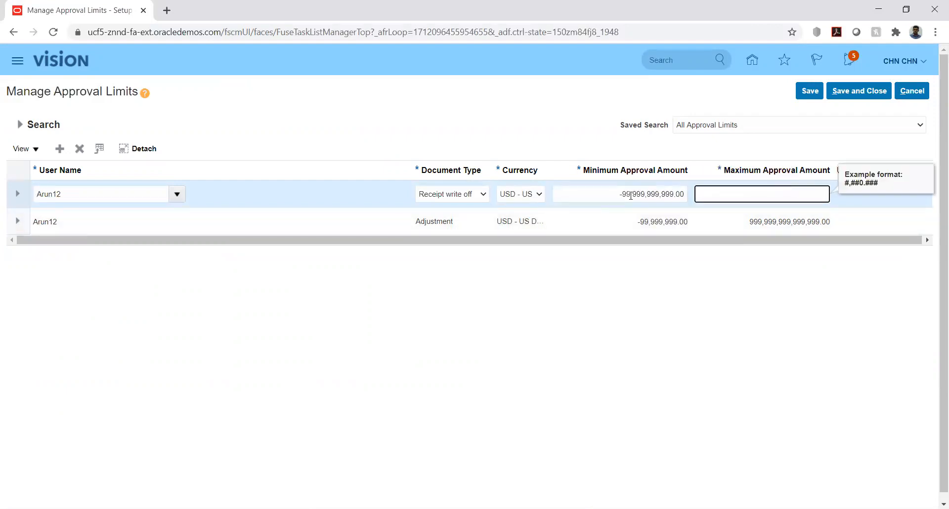
text(9999999999999)
click(651, 304)
Save and close the approval limits and return to the home page
click(809, 94)
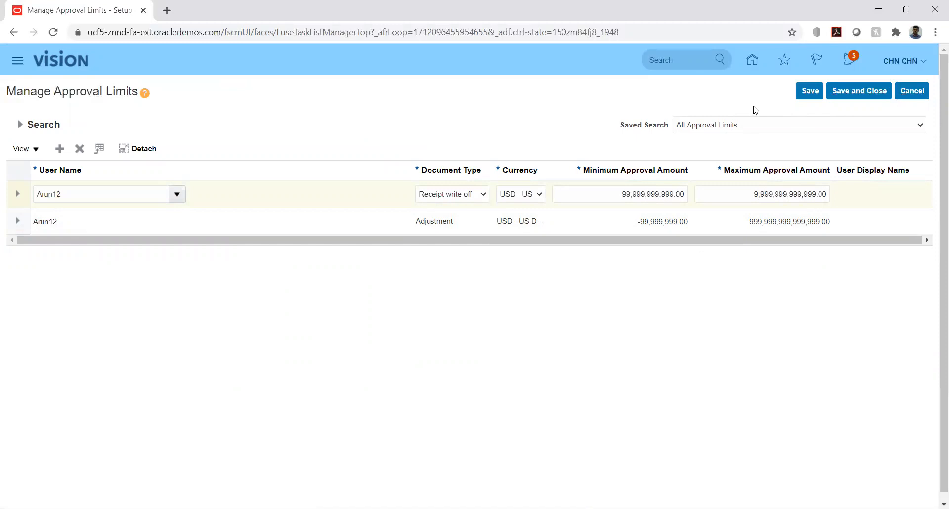
click(855, 97)
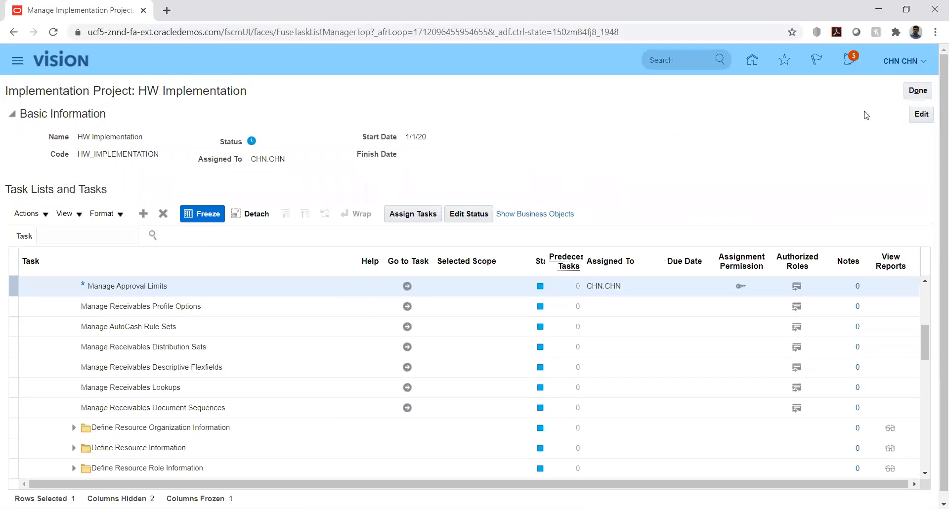
click(915, 97)
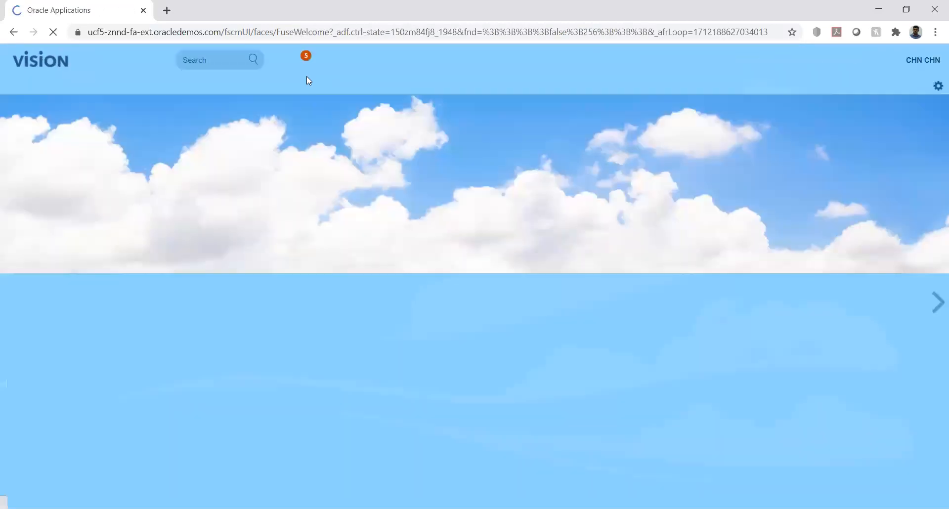
Open the Receivables Billing work area and its Manage Transactions search page
scroll(157, 350, down, 5)
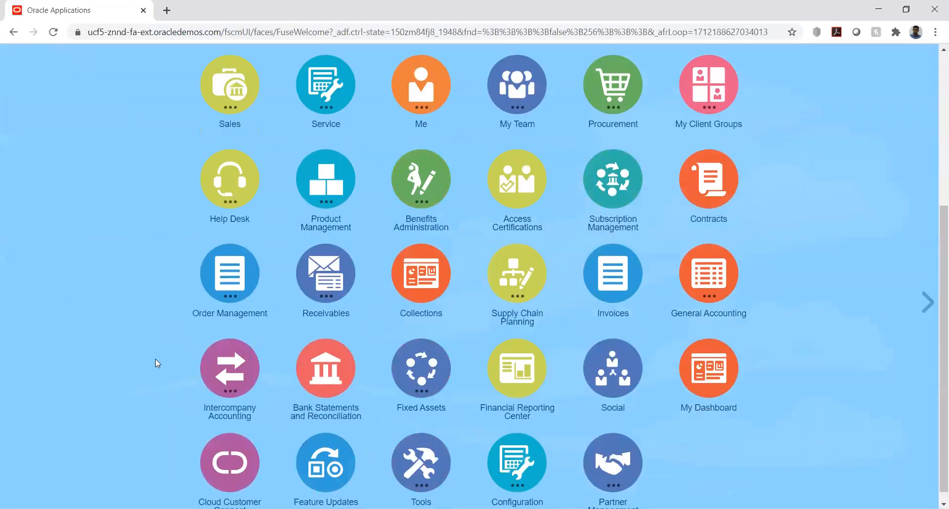
click(322, 275)
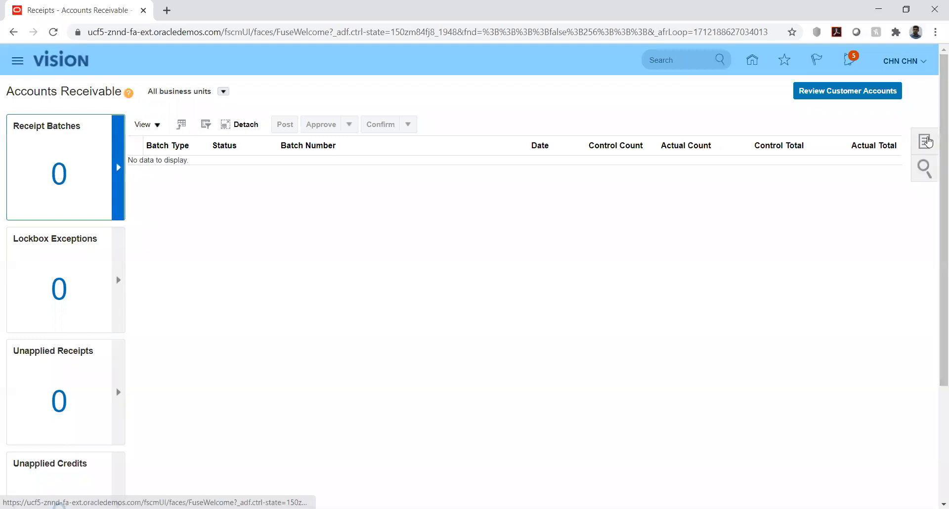
click(752, 61)
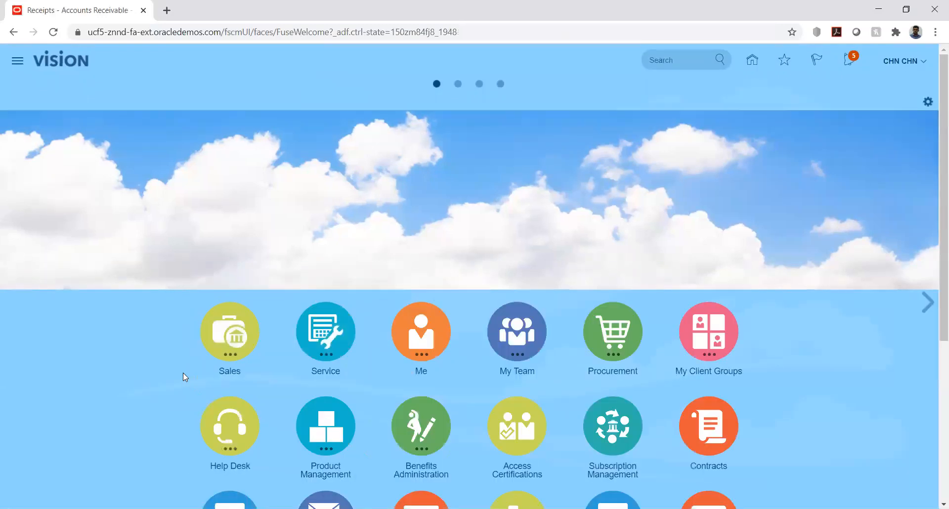
scroll(184, 370, down, 5)
click(341, 267)
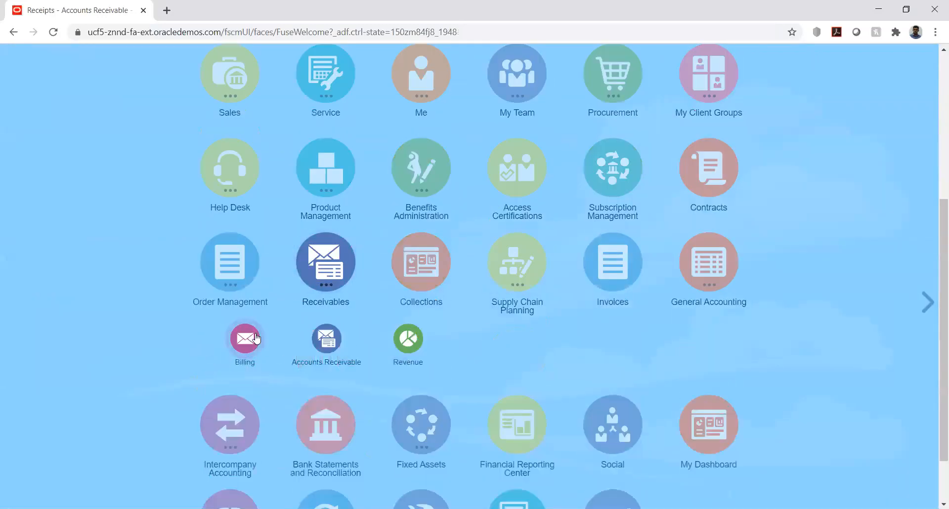
click(280, 384)
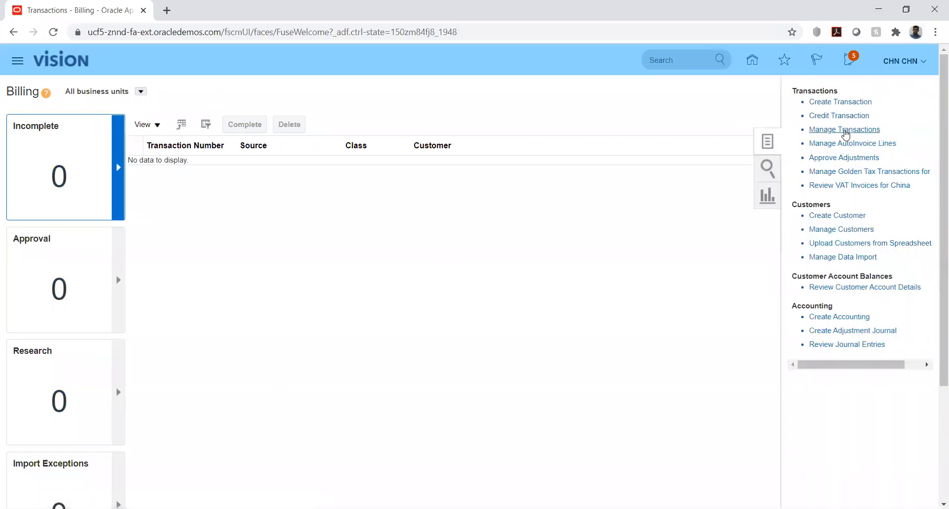
click(845, 130)
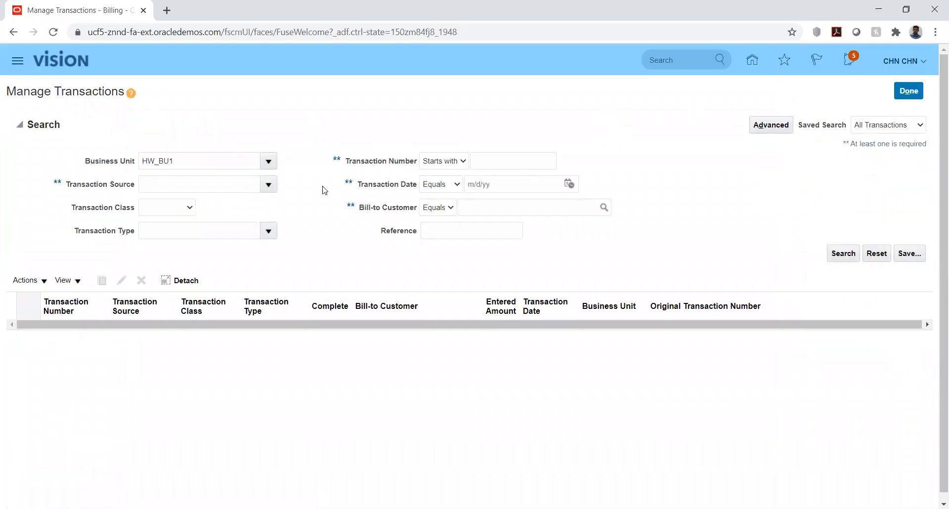
Search transactions and open Invoice 1 for review
click(501, 160)
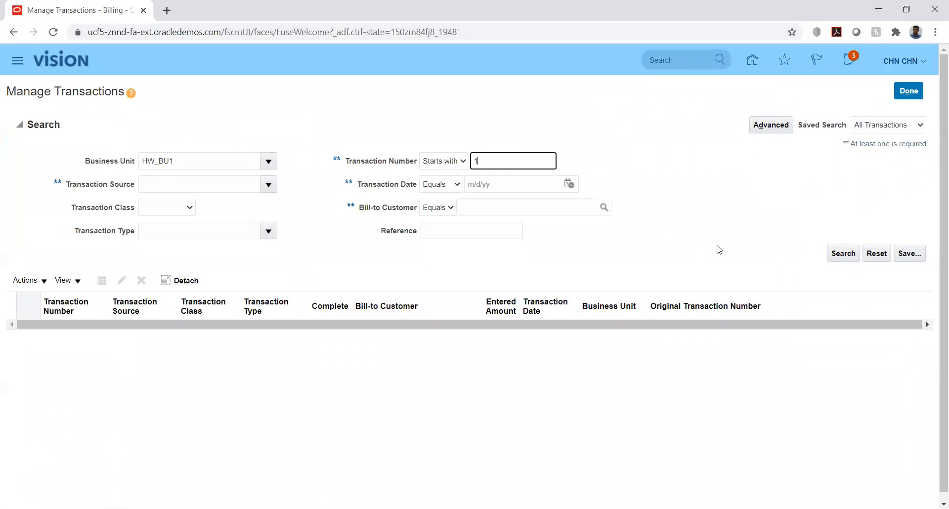
click(835, 257)
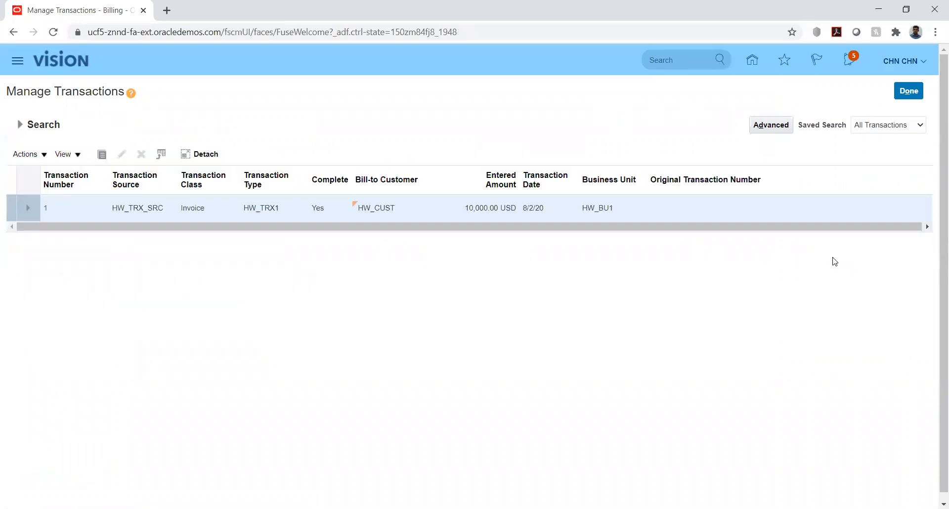
click(46, 210)
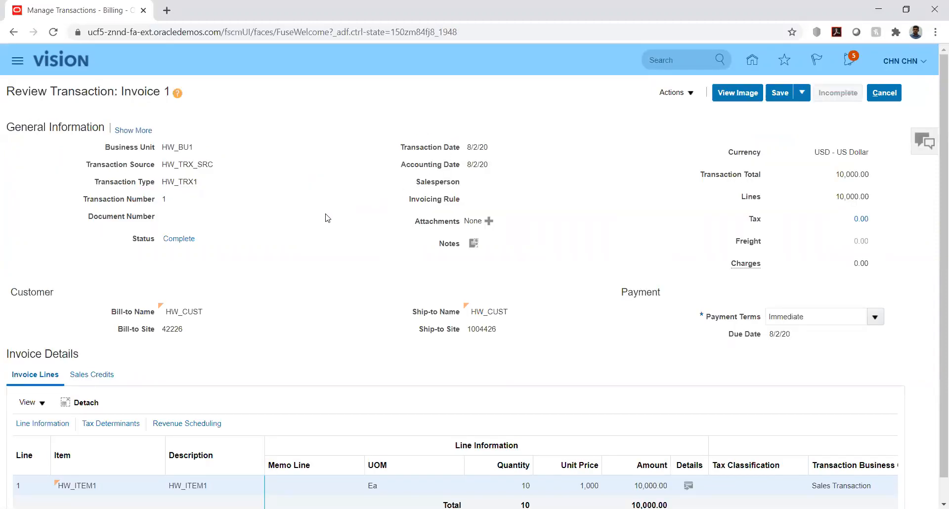
scroll(326, 218, down, 1)
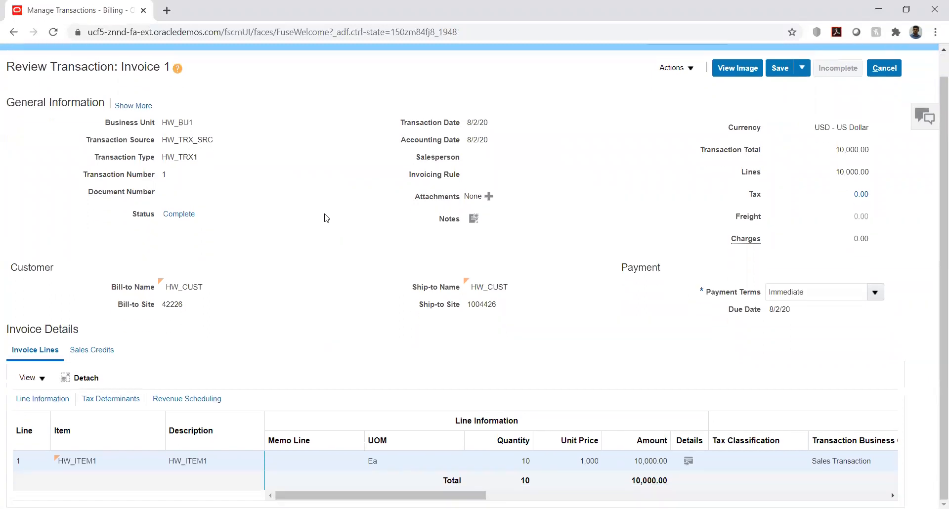
scroll(326, 218, up, 1)
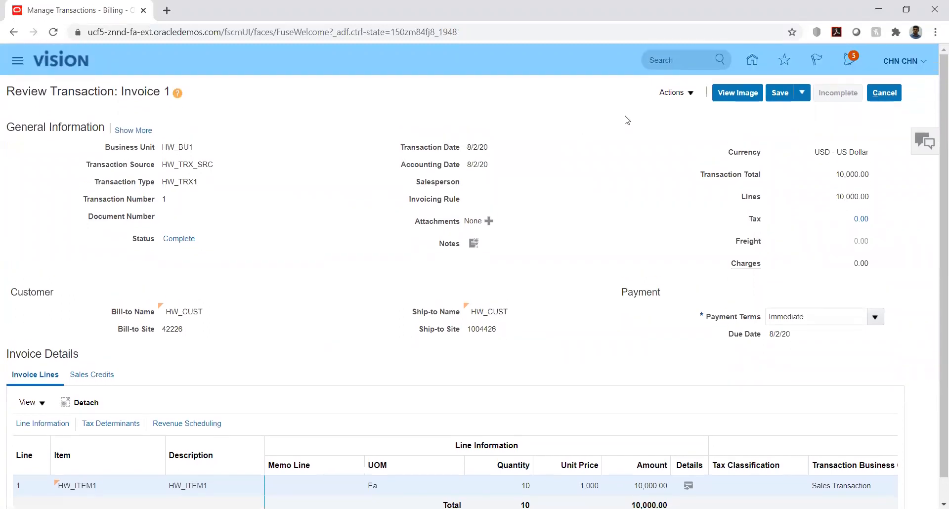
Check Invoice 1's balance details, then bring up its adjustments showing 2144 pending
click(689, 94)
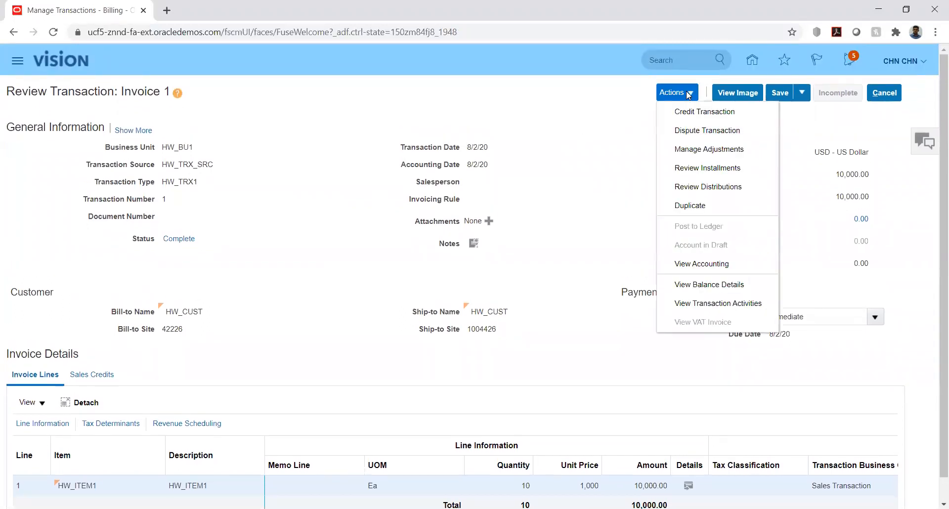
click(693, 284)
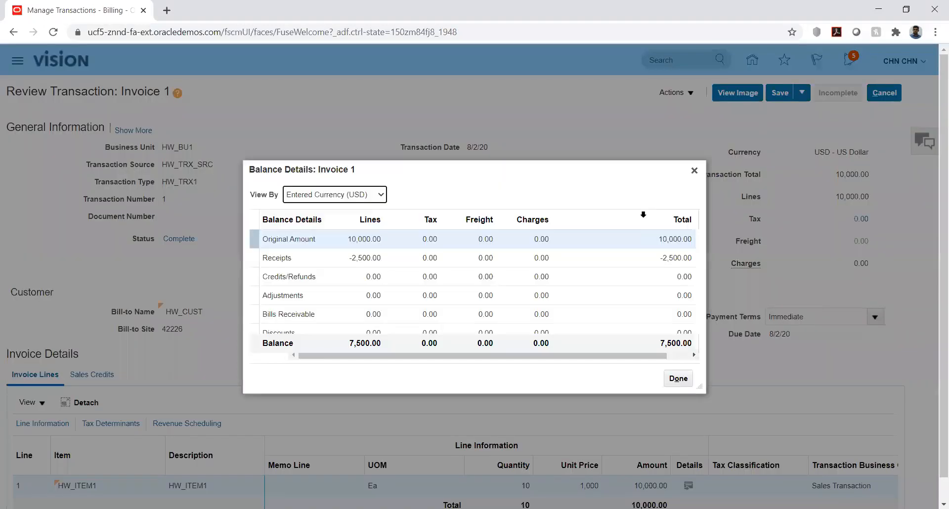
click(678, 378)
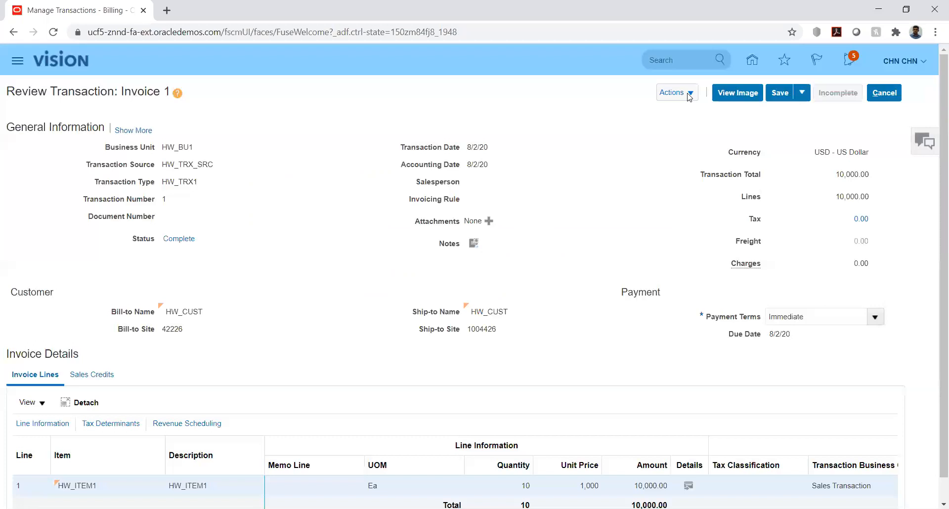
click(688, 94)
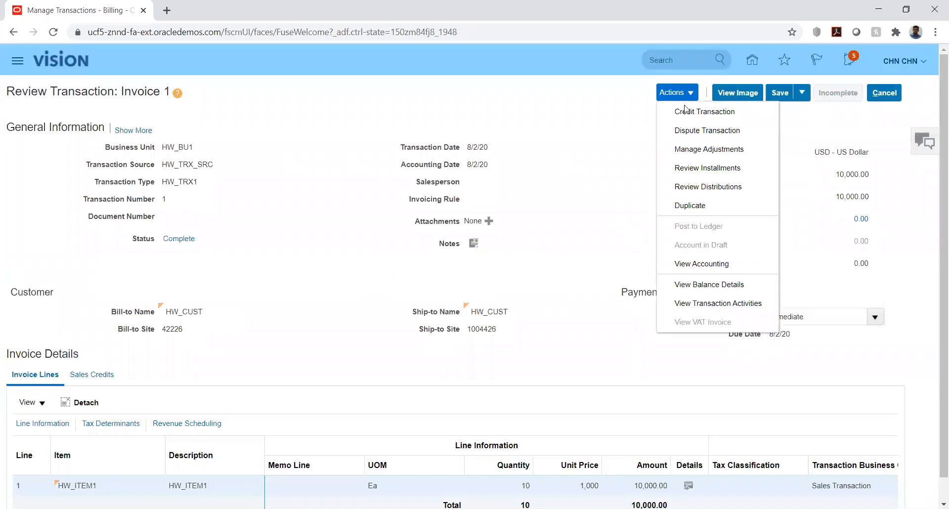
click(701, 149)
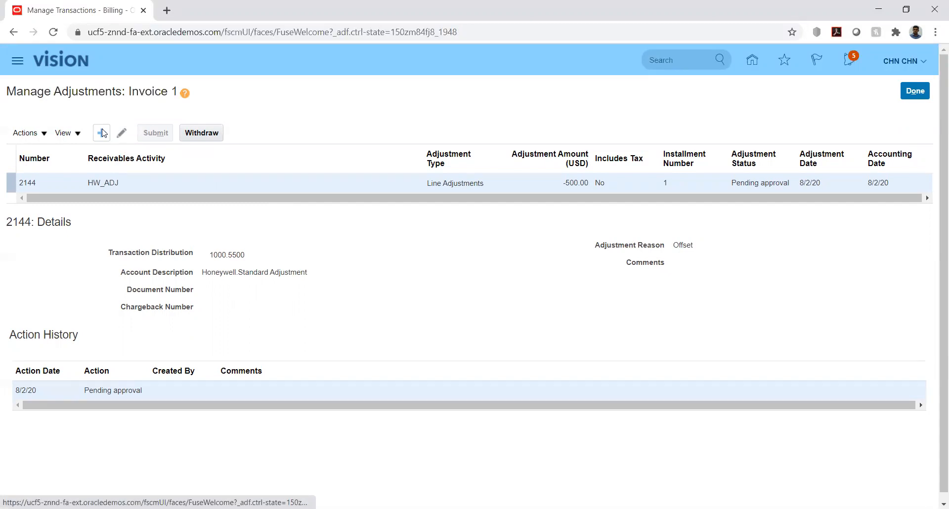
Withdraw adjustment 2144, resubmit it for approval, and return to Invoice 1
click(203, 135)
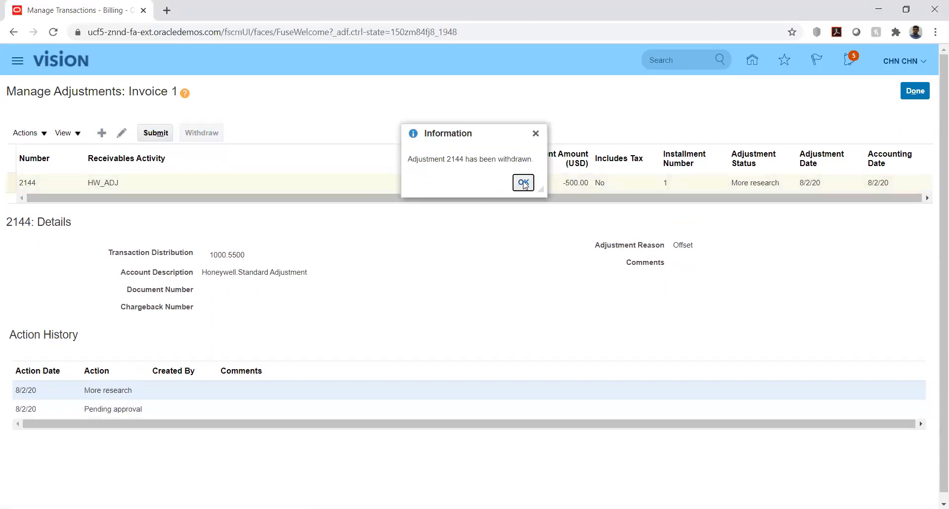
click(524, 182)
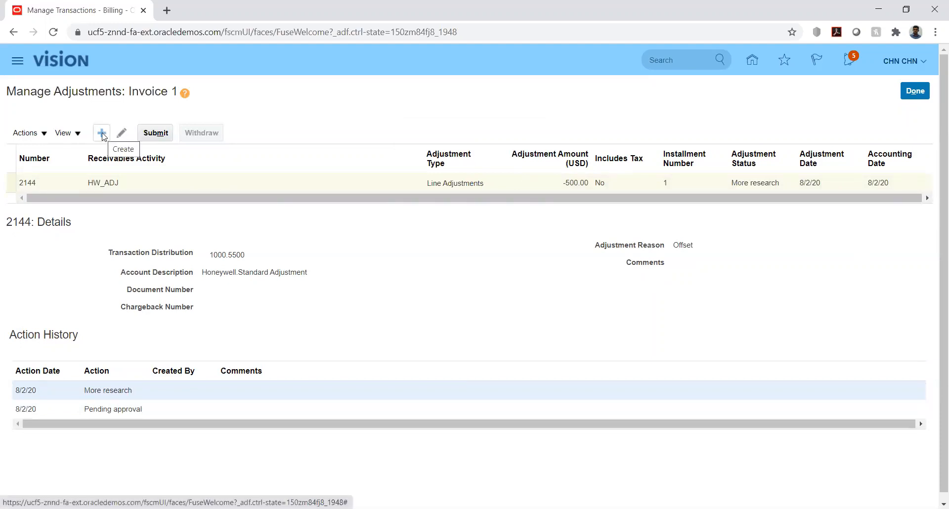
click(156, 133)
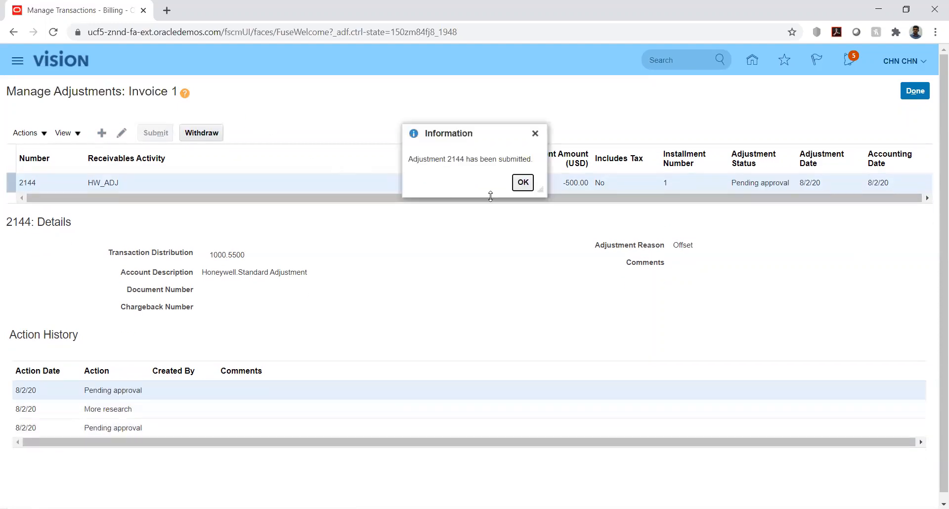
click(533, 182)
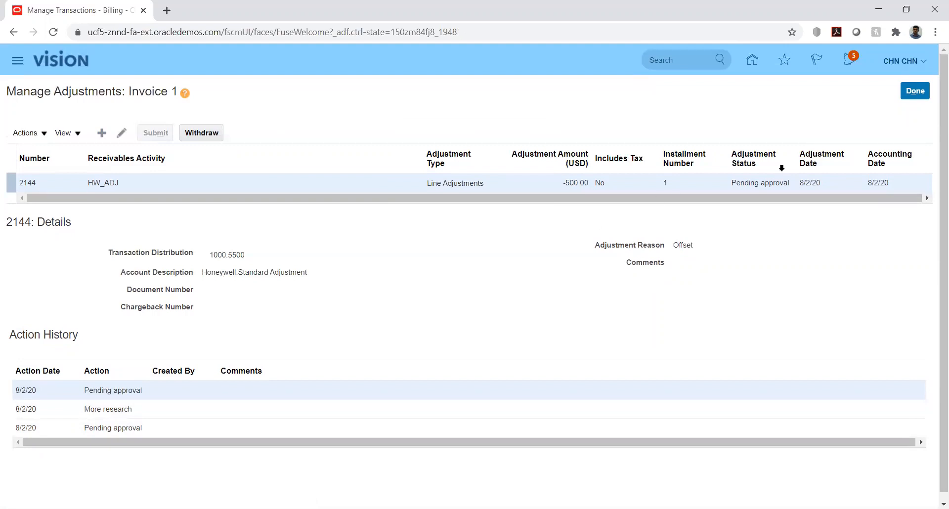
click(915, 93)
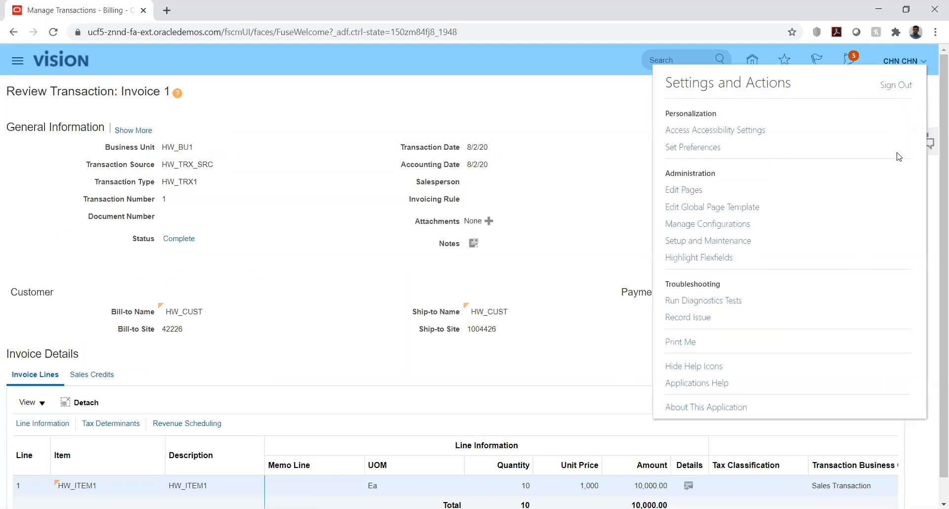
Sign out, then sign back in with the new receivables user's ID and password
click(894, 85)
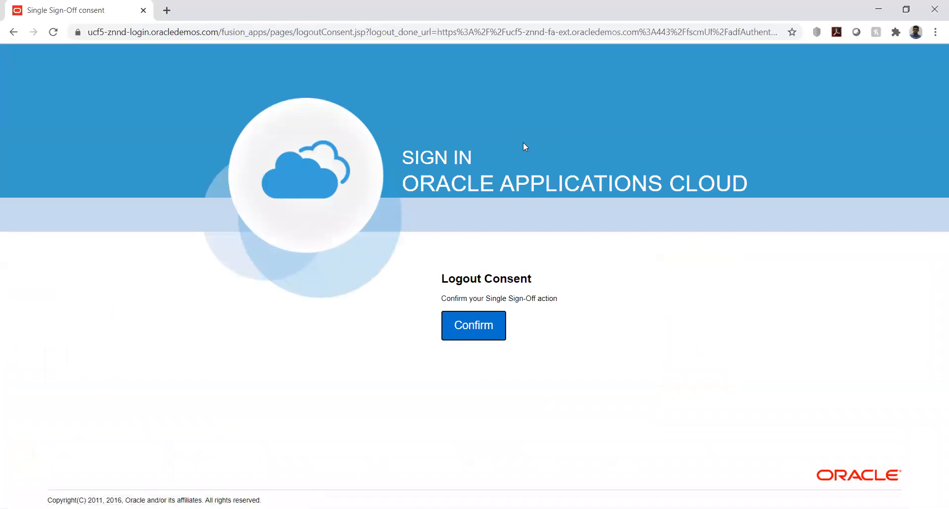
click(481, 335)
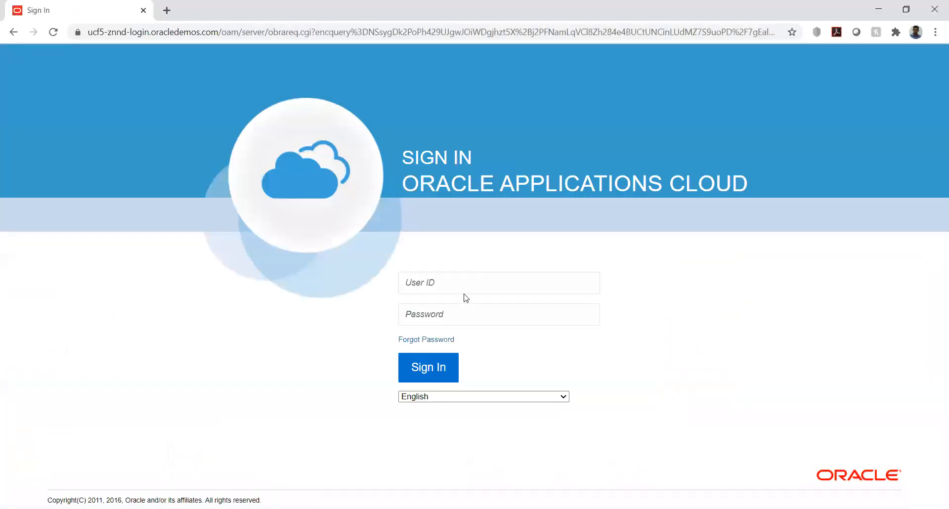
click(461, 280)
text(A)
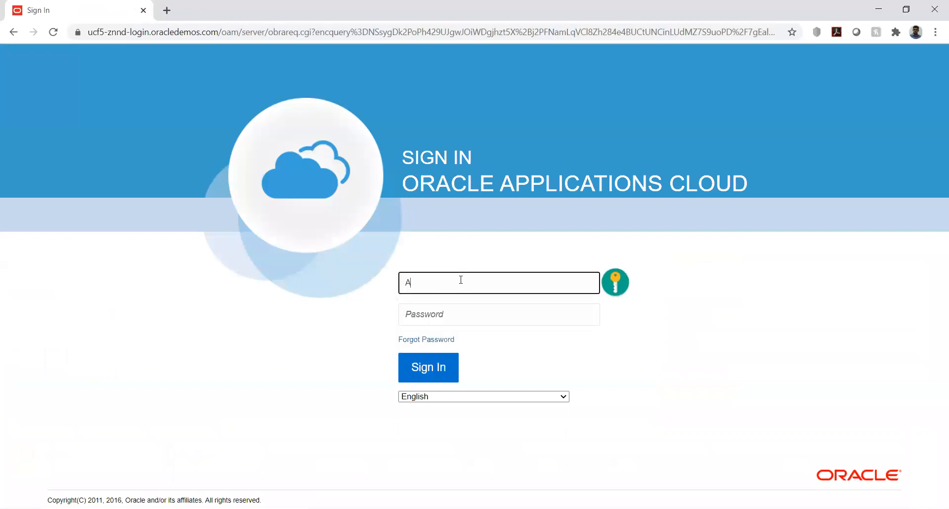
text(run)
key(Tab)
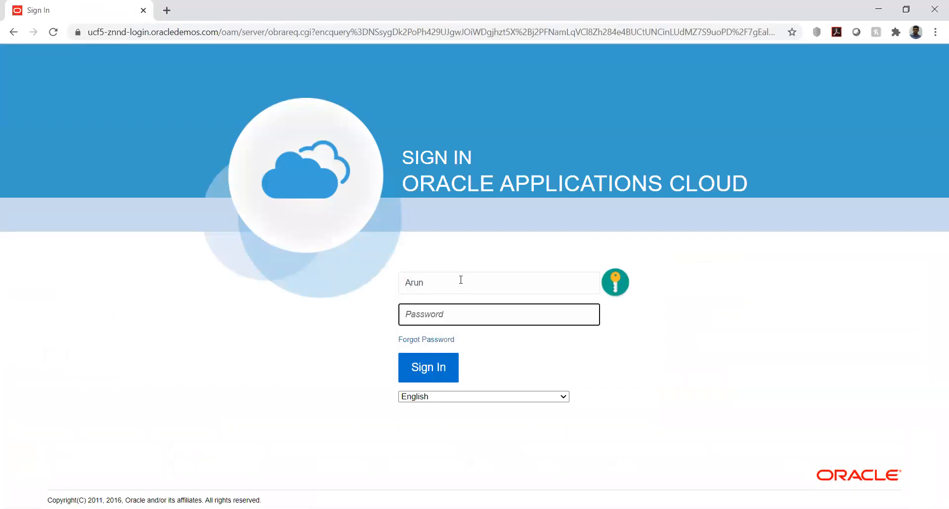
text(*)
click(435, 370)
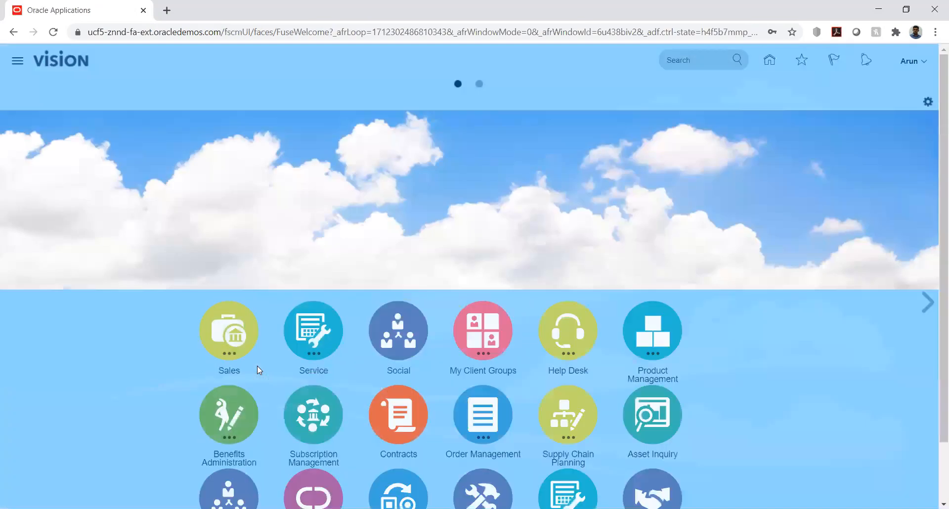
Launch the Security Console from the Tools group in the Navigator
scroll(152, 336, down, 2)
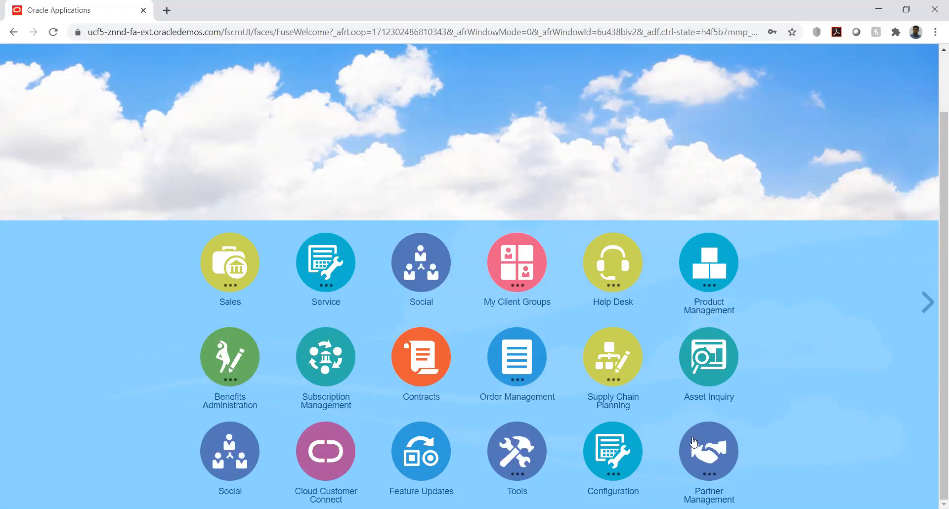
scroll(124, 400, up, 2)
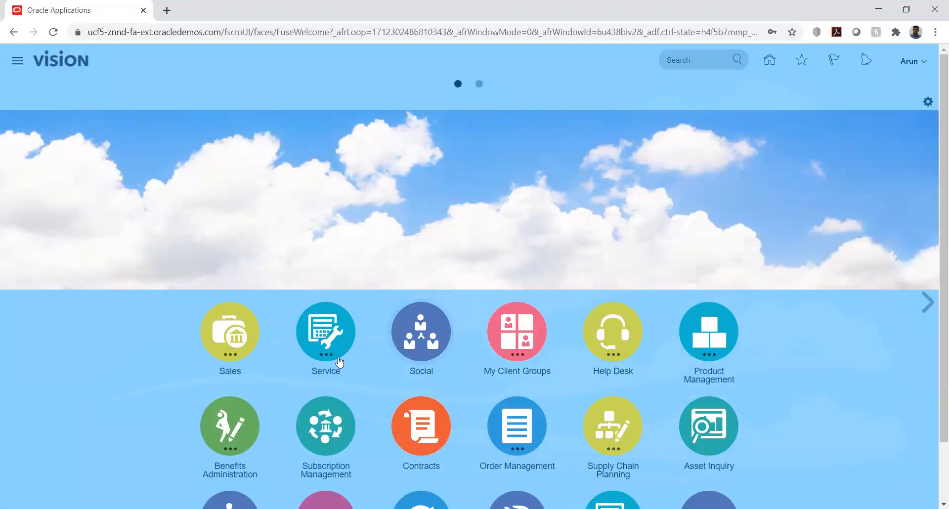
scroll(201, 386, down, 2)
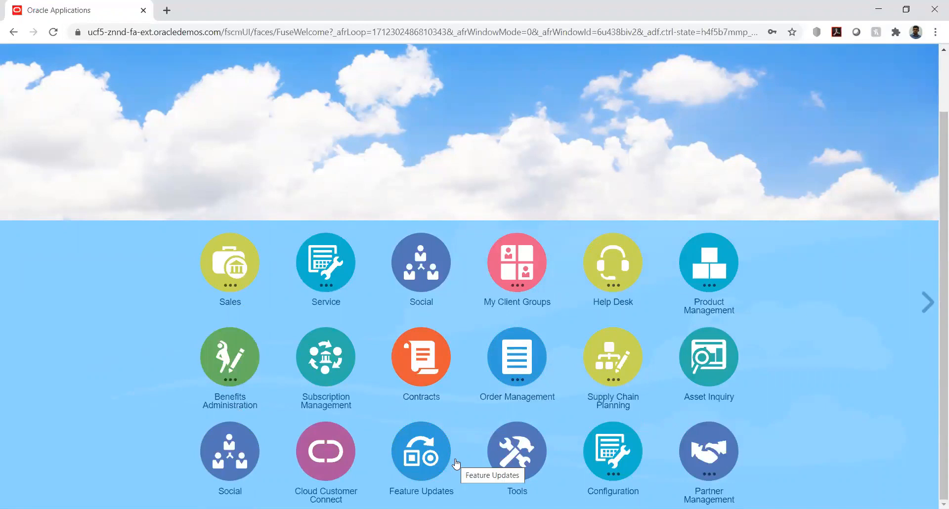
scroll(83, 295, up, 2)
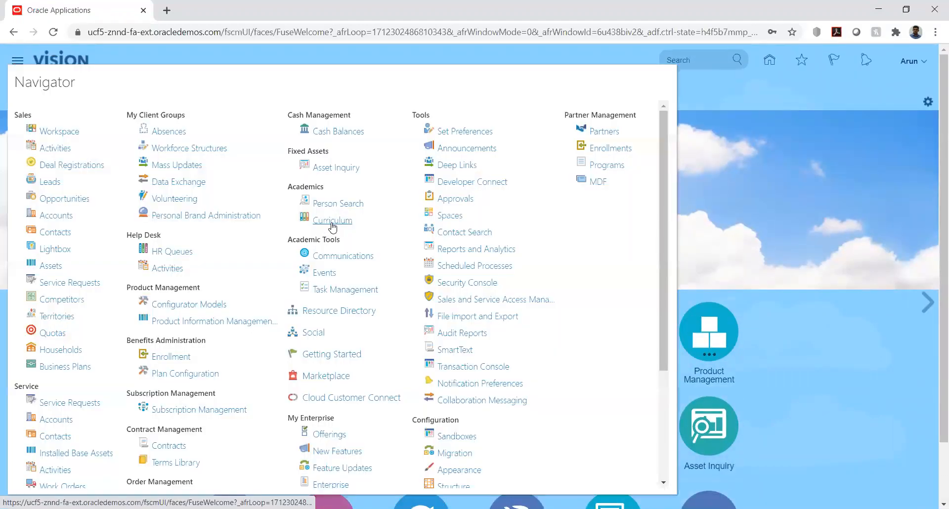
scroll(537, 317, down, 3)
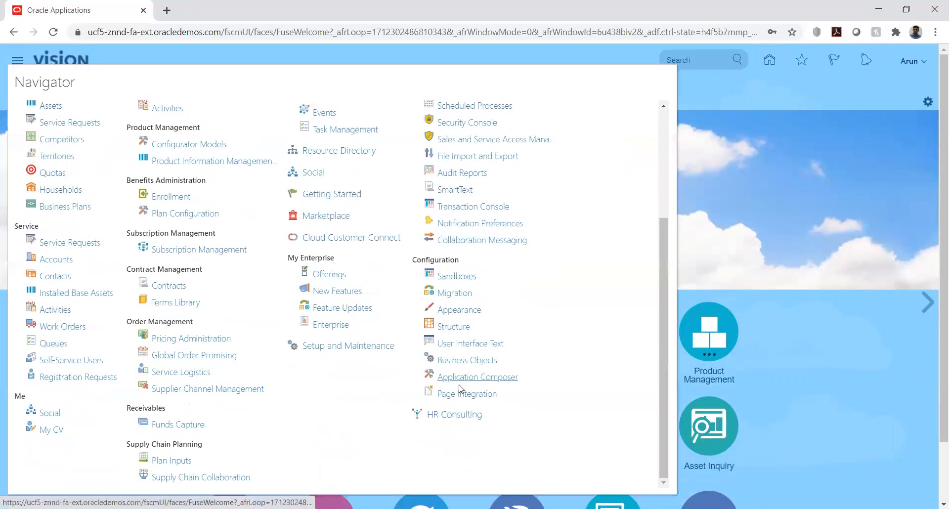
scroll(575, 341, up, 3)
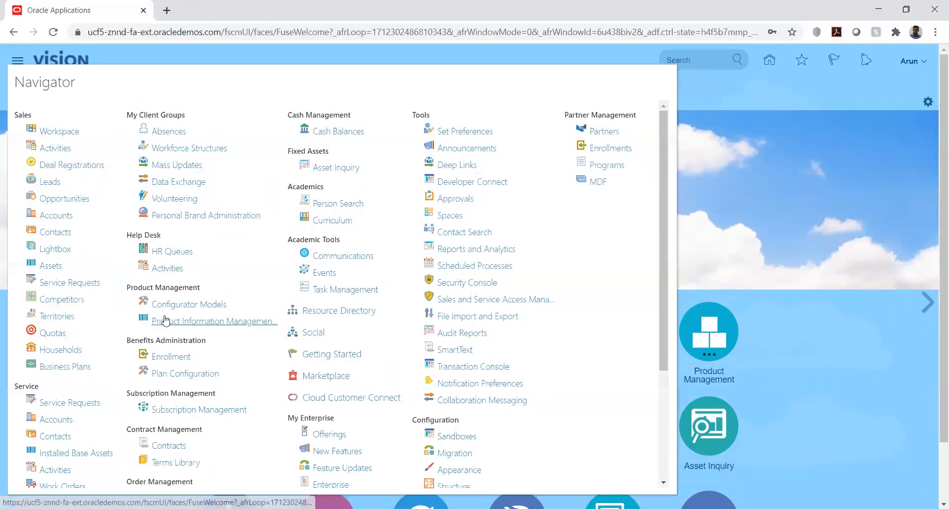
scroll(208, 321, down, 2)
click(462, 220)
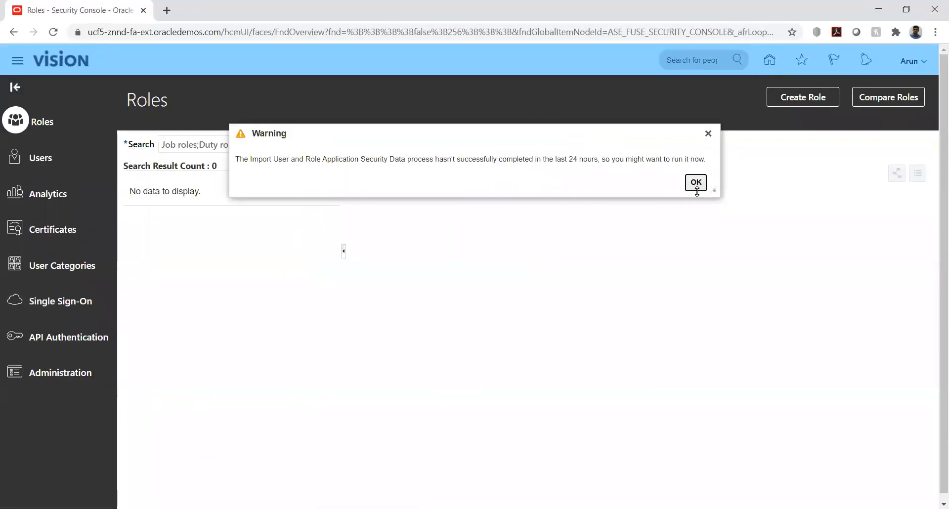
Find the new user on the Users page and open the account to review its roles
click(696, 183)
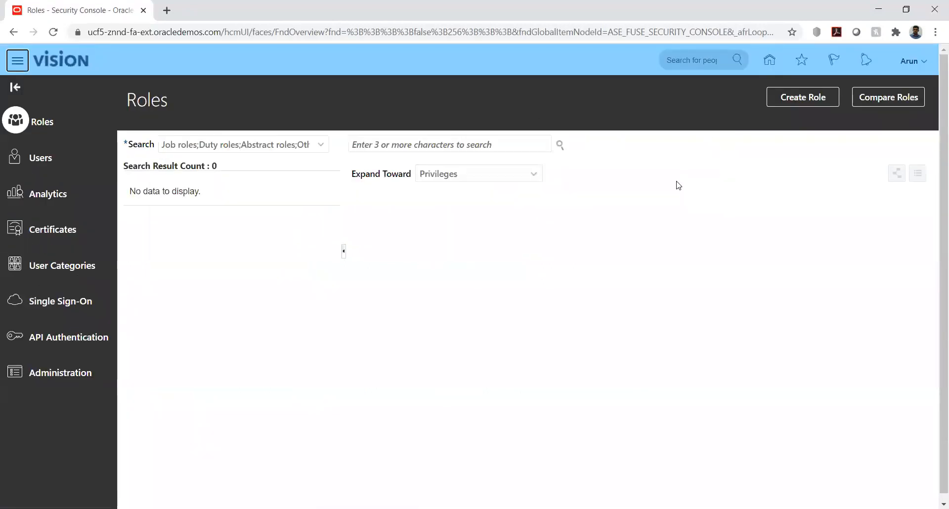
click(44, 161)
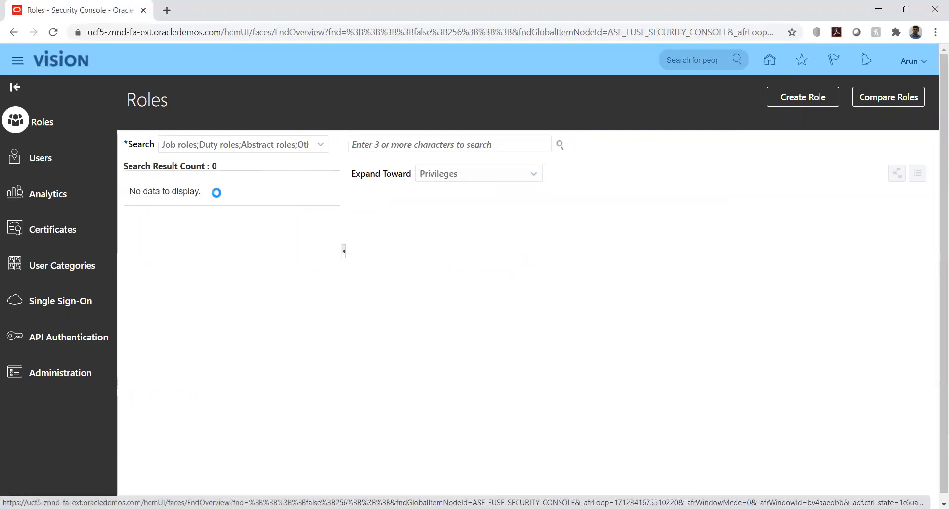
click(367, 142)
text(Arun)
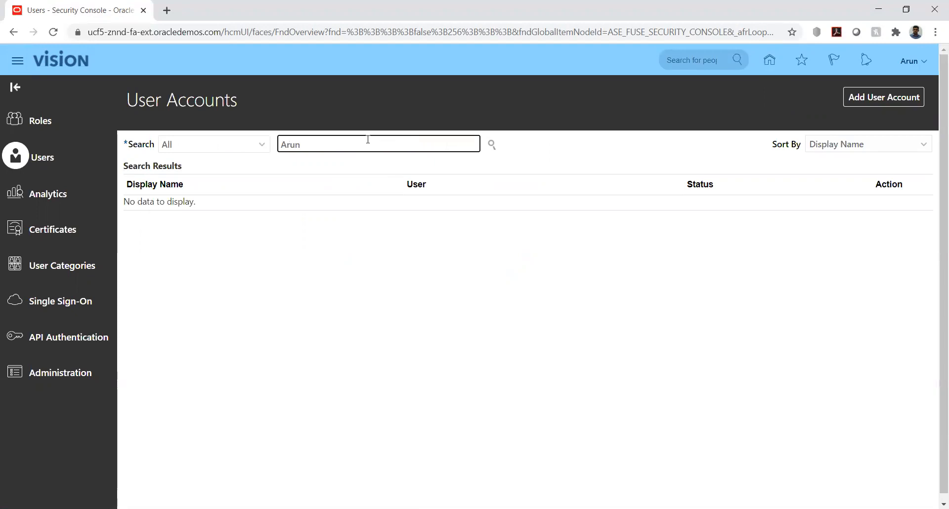
click(491, 145)
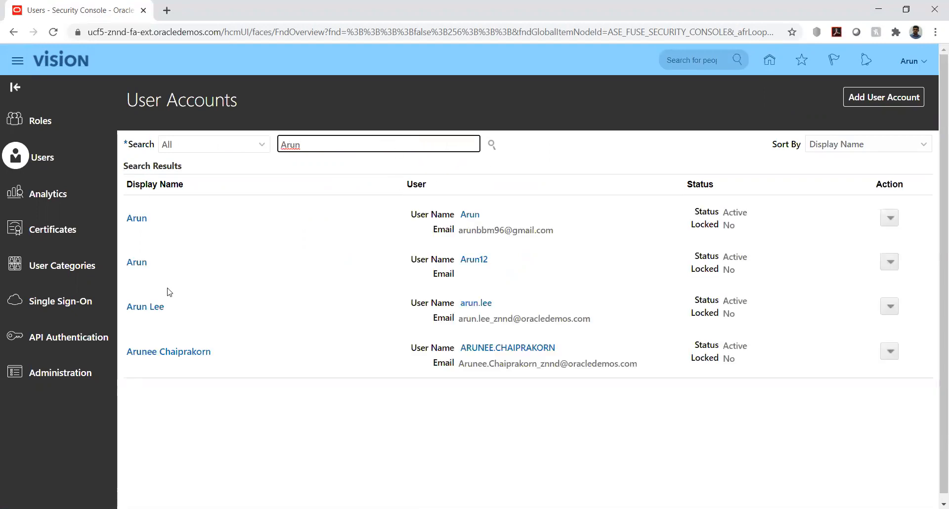
click(139, 262)
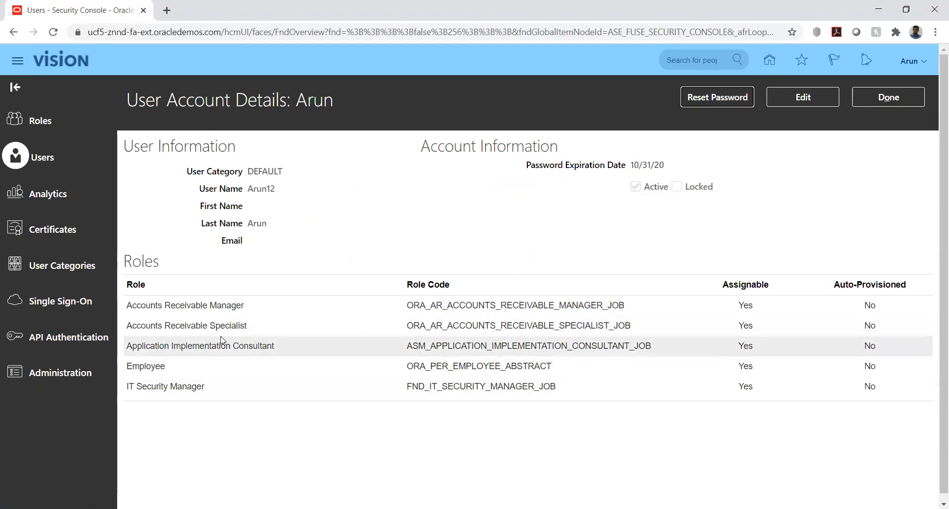
Close the account details and return to the home springboard
click(874, 98)
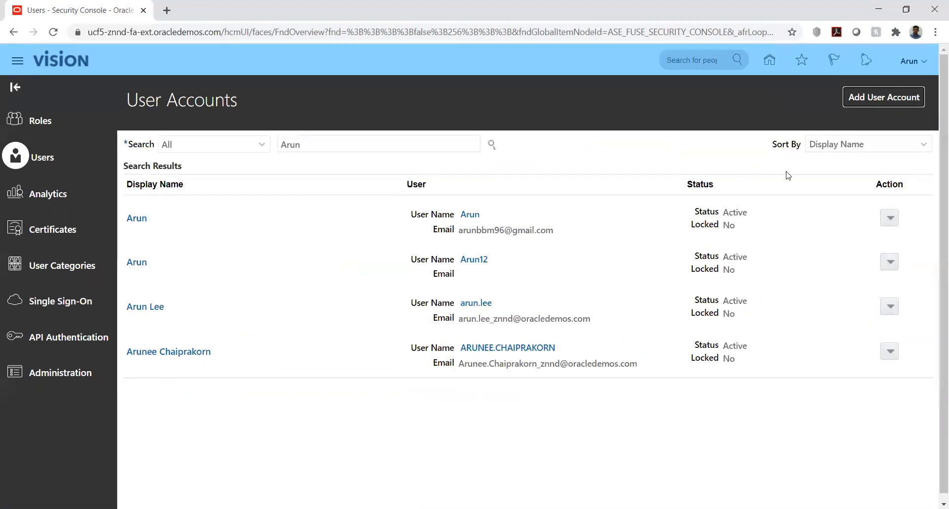
click(770, 62)
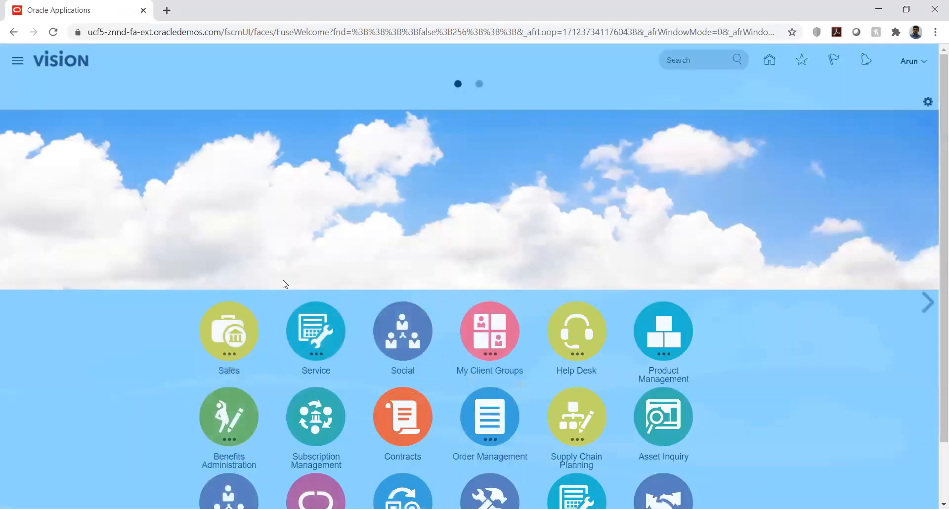
scroll(206, 364, down, 2)
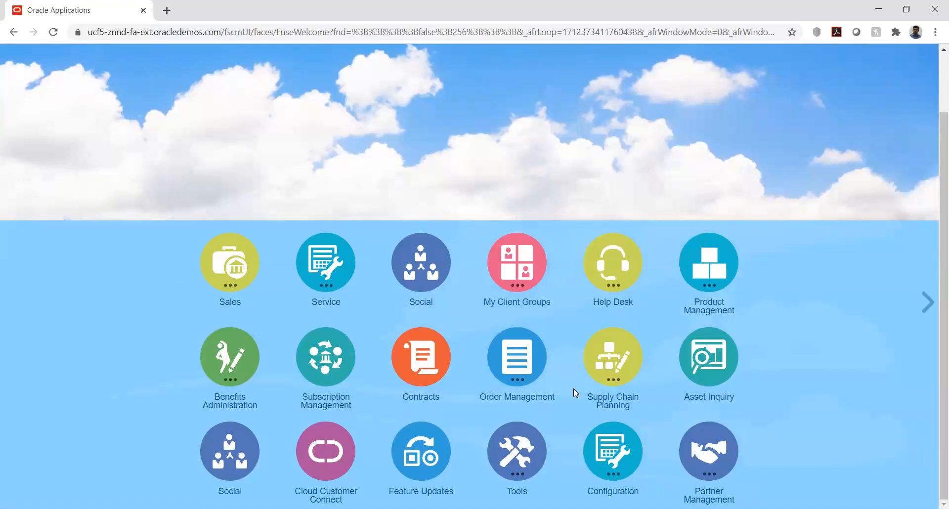
Sign out of the current session from the user menu and confirm
scroll(770, 213, up, 2)
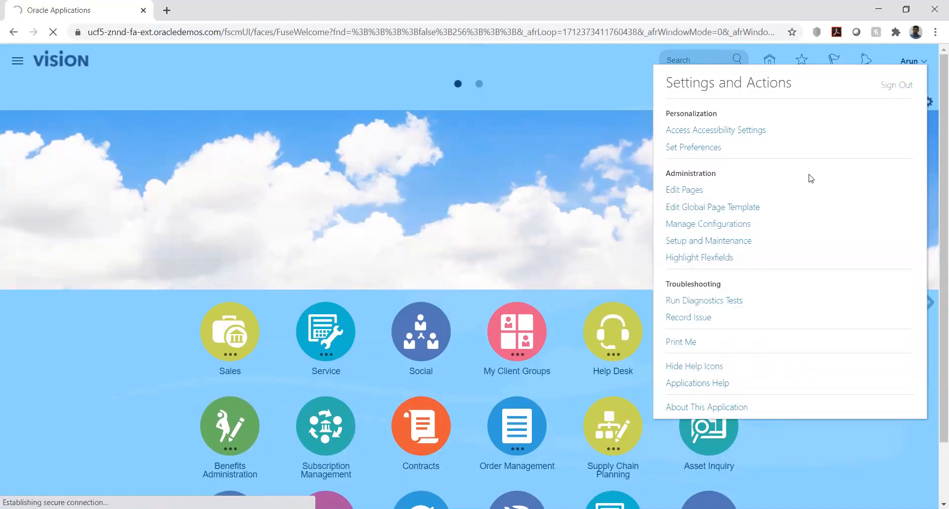
click(888, 86)
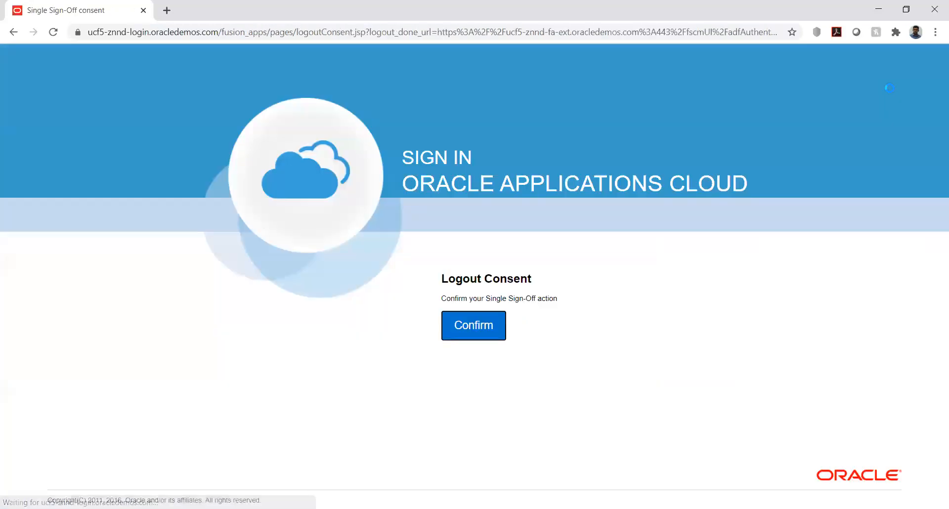
click(463, 325)
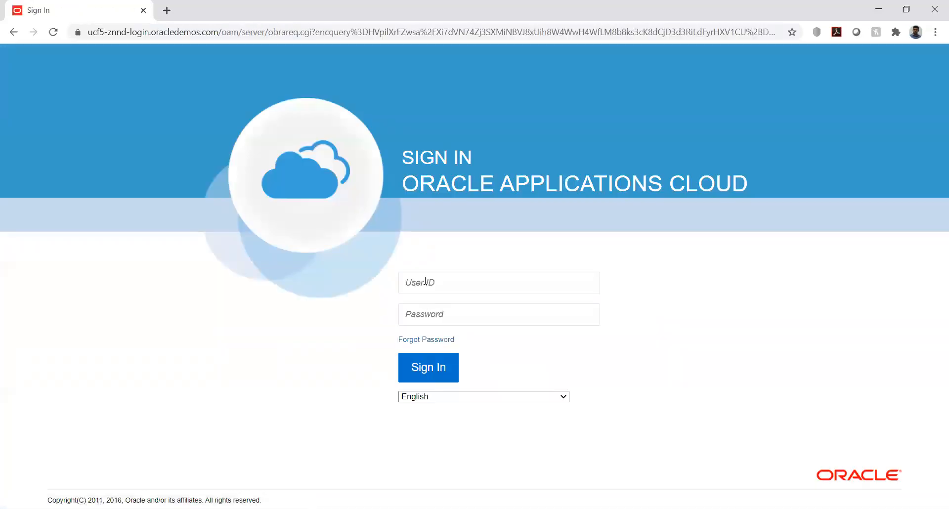
Sign back in with the other user's ID and password
click(425, 281)
text(A)
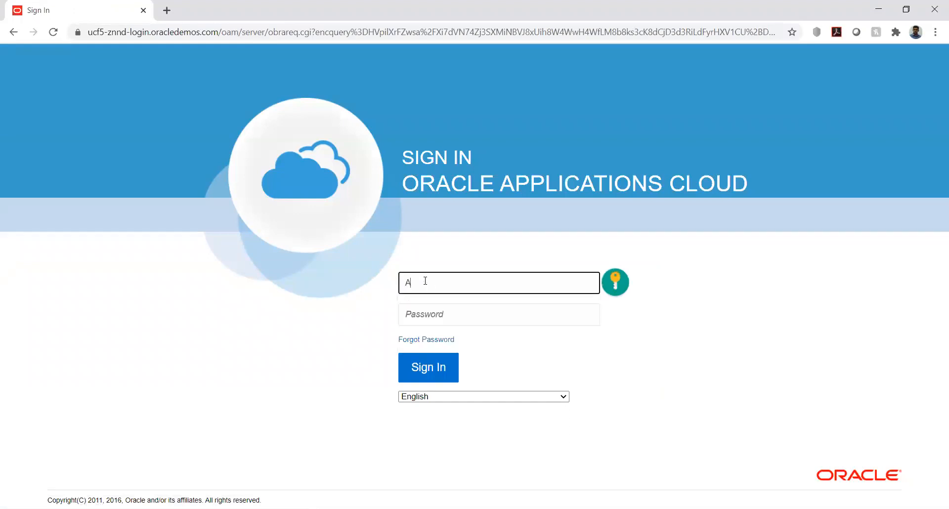
text(run2)
key(Tab)
text(••)
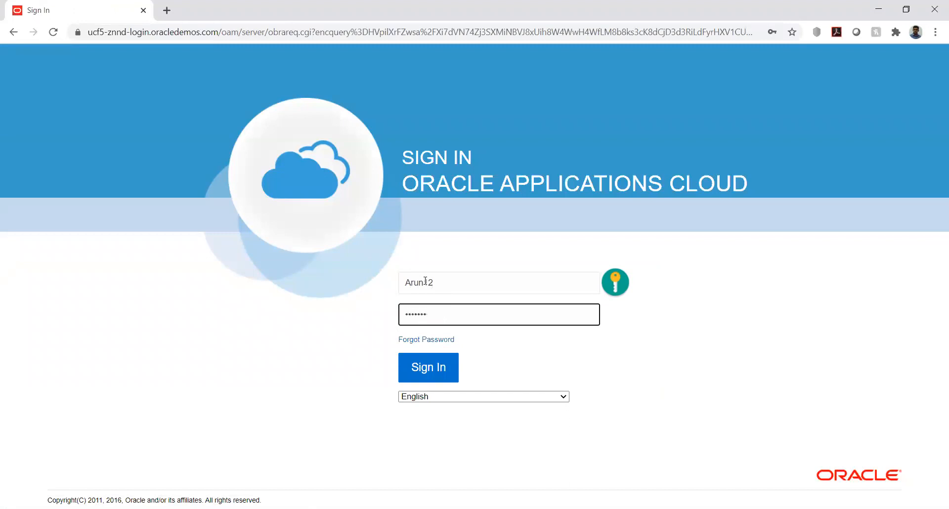
key(Return)
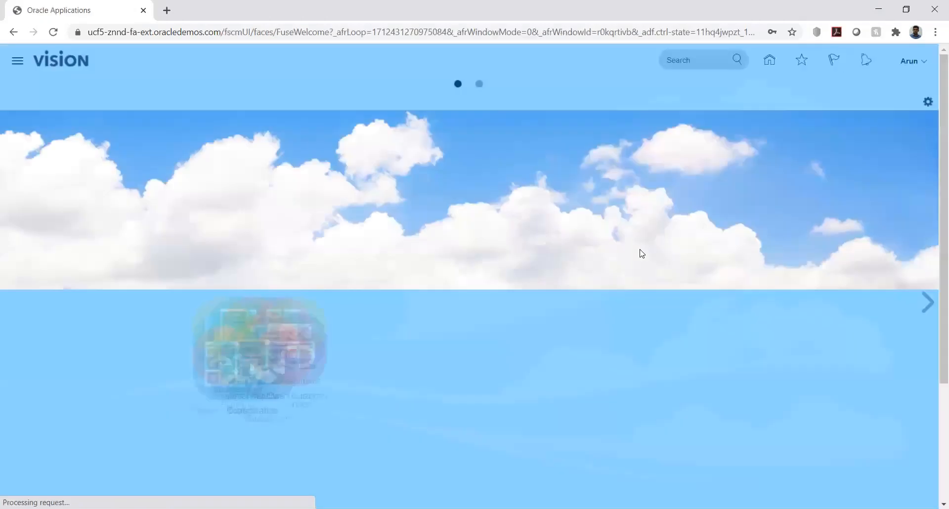
Open Receivables > Billing > Approve Adjustments, see no pending adjustments, and return to Billing
scroll(319, 335, down, 3)
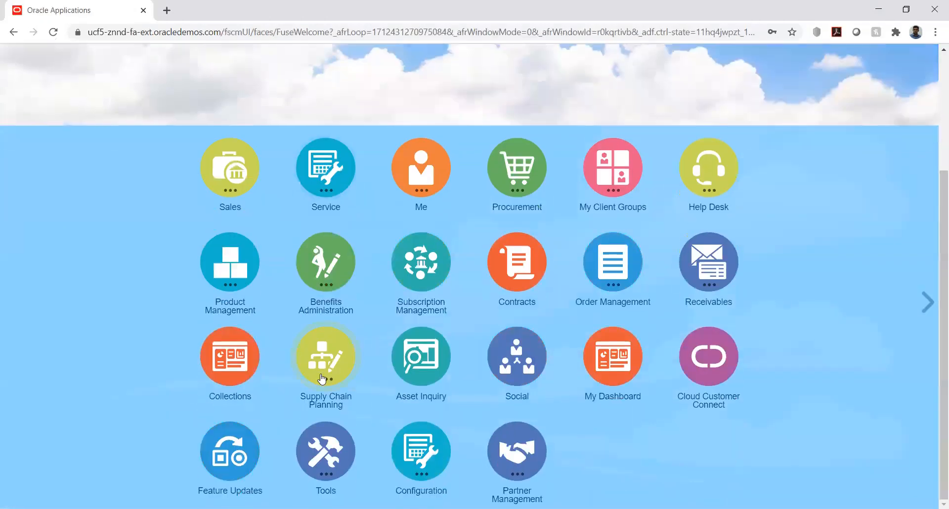
click(712, 306)
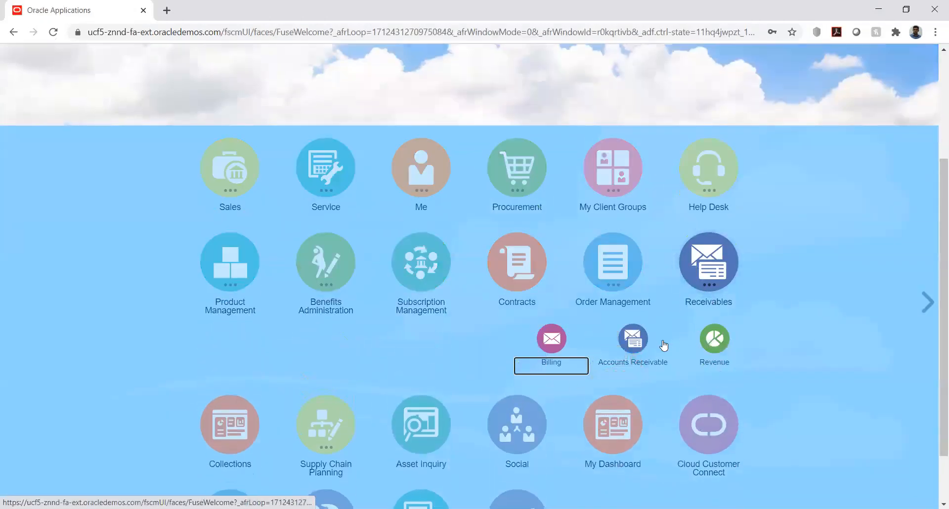
click(552, 341)
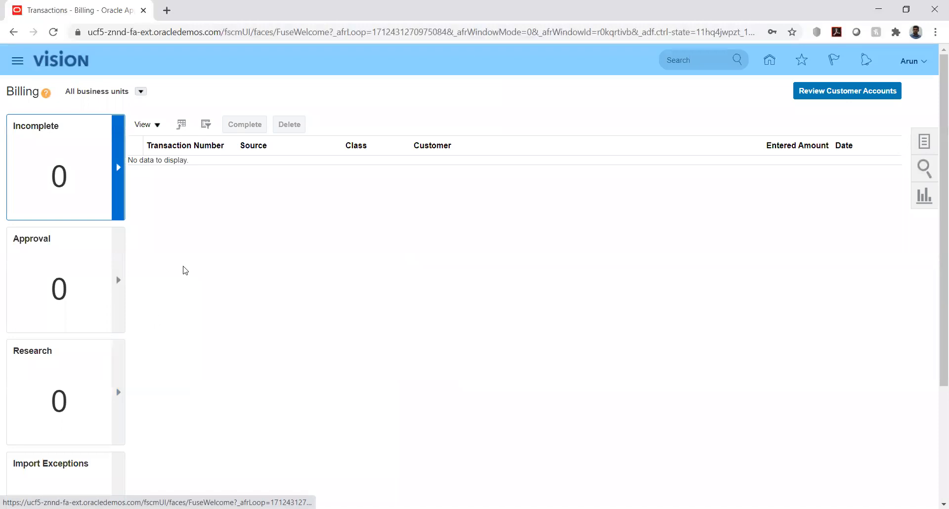
click(923, 142)
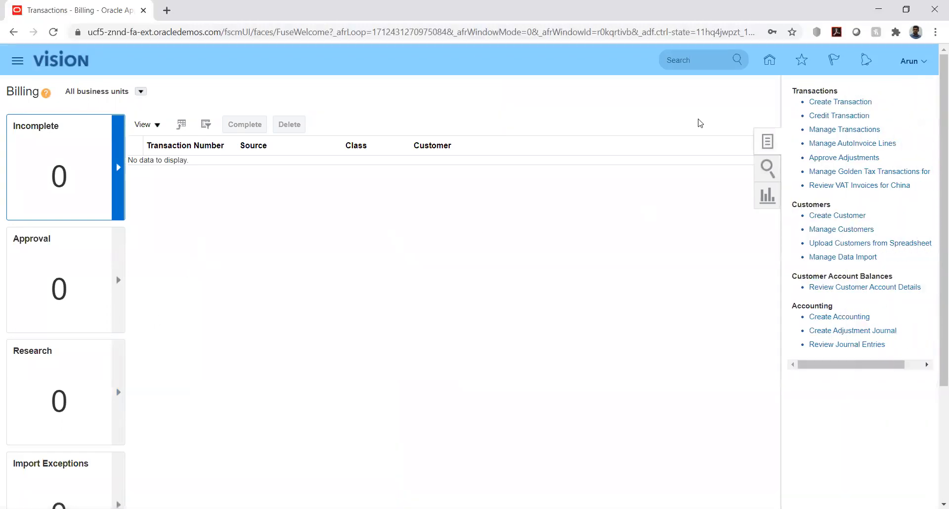
click(828, 156)
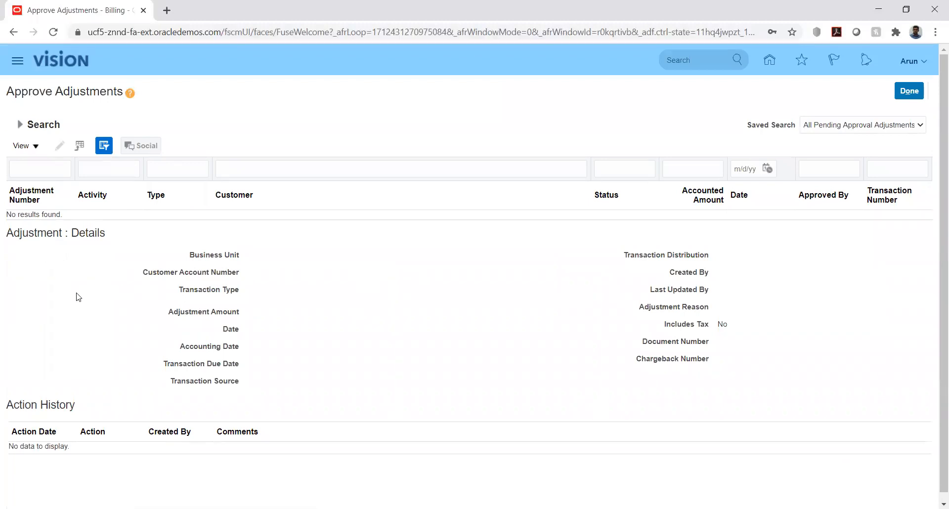
scroll(77, 299, down, 1)
scroll(500, 303, up, 1)
click(910, 88)
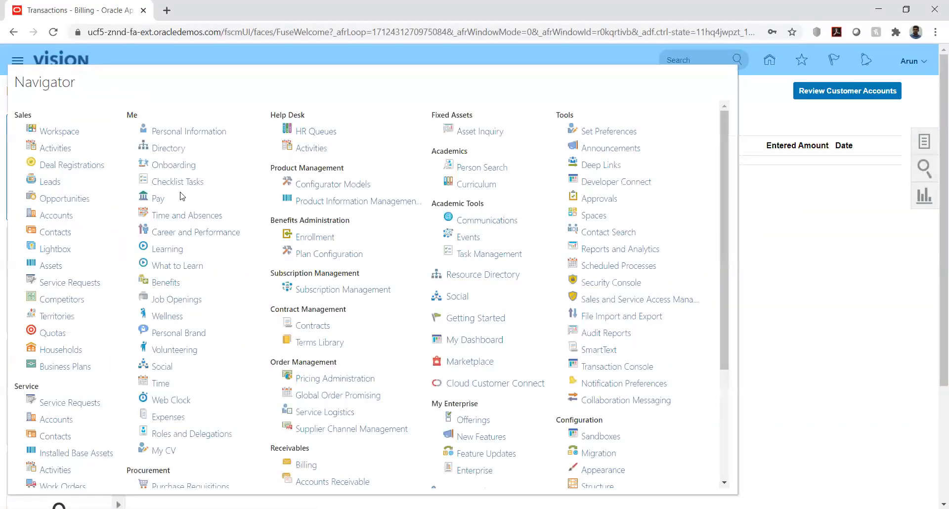
Open the Security Console from the Navigator's More list and dismiss the synchronization warning
scroll(553, 299, down, 3)
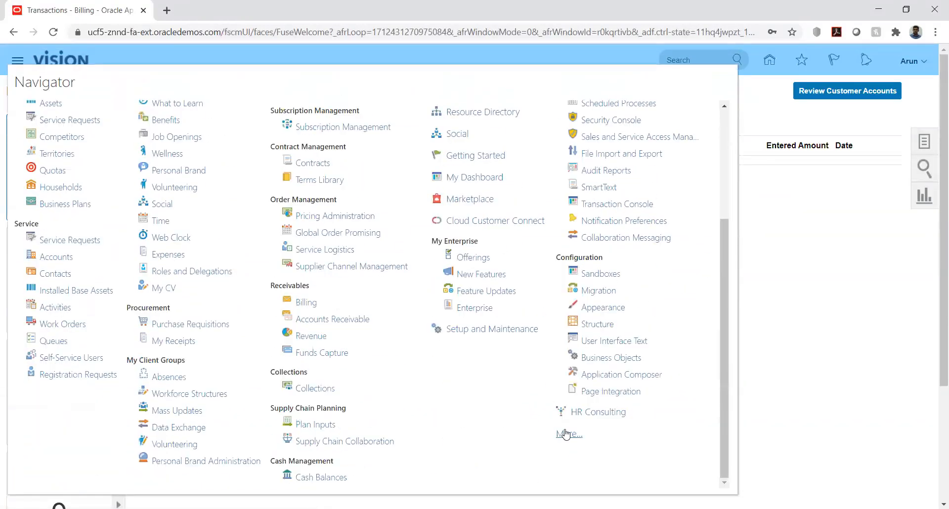
click(566, 434)
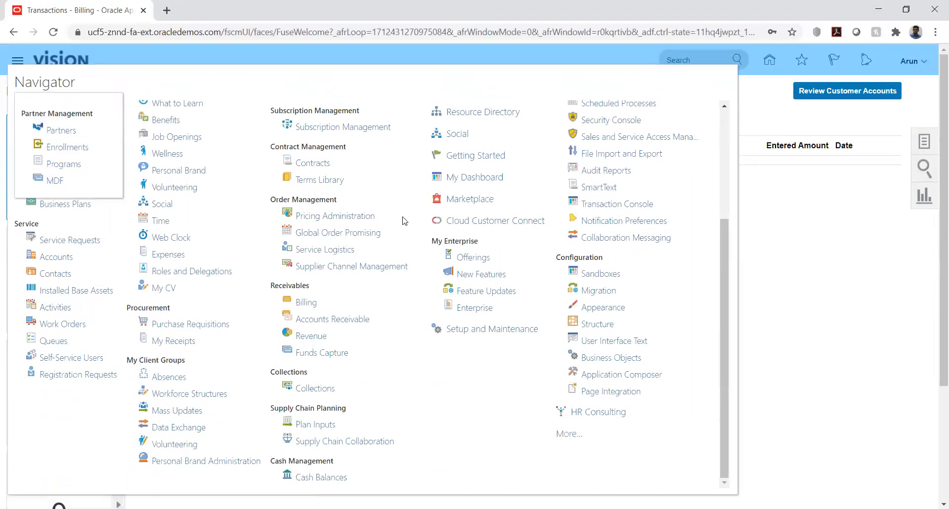
click(564, 433)
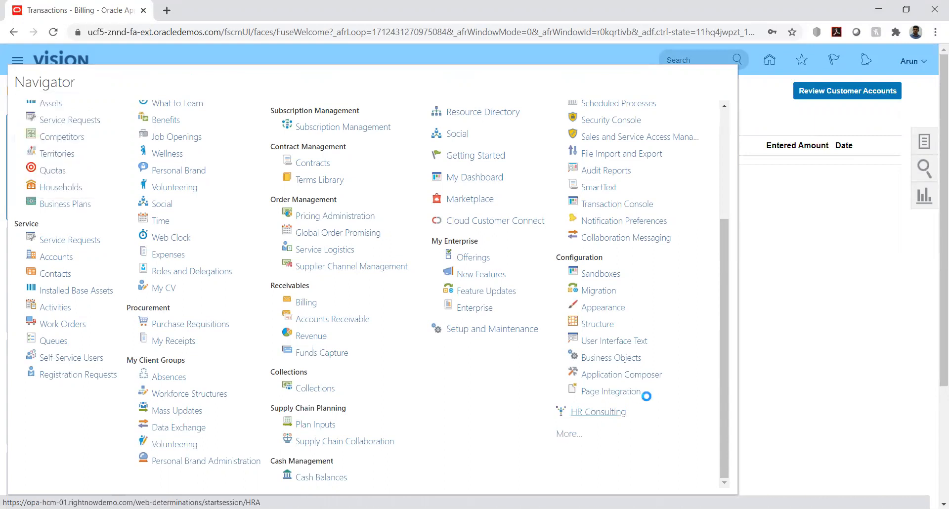
click(607, 122)
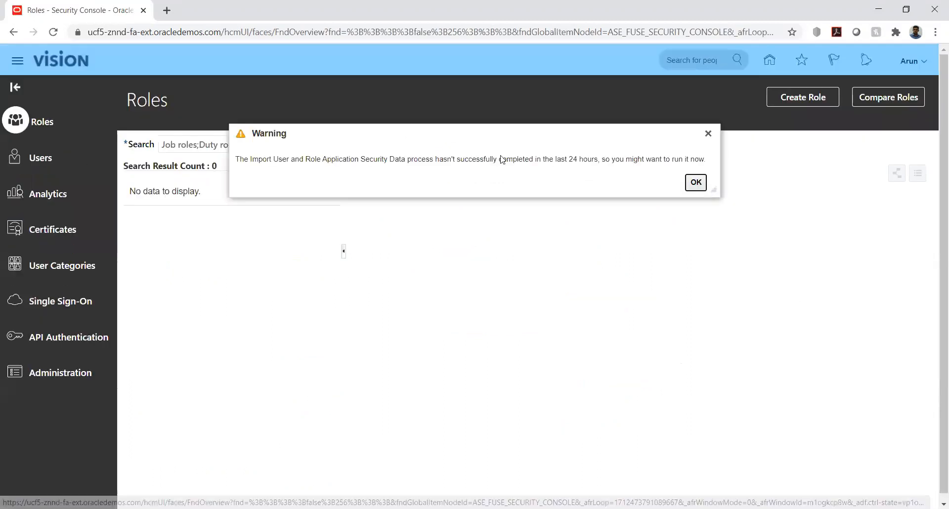
click(696, 182)
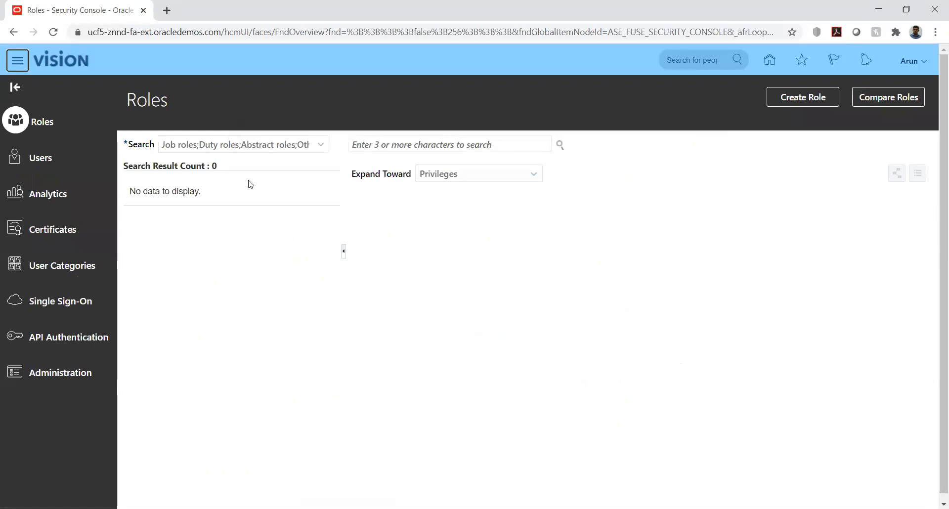
Search Users for the signed-in account, review its five roles, then close it
click(38, 158)
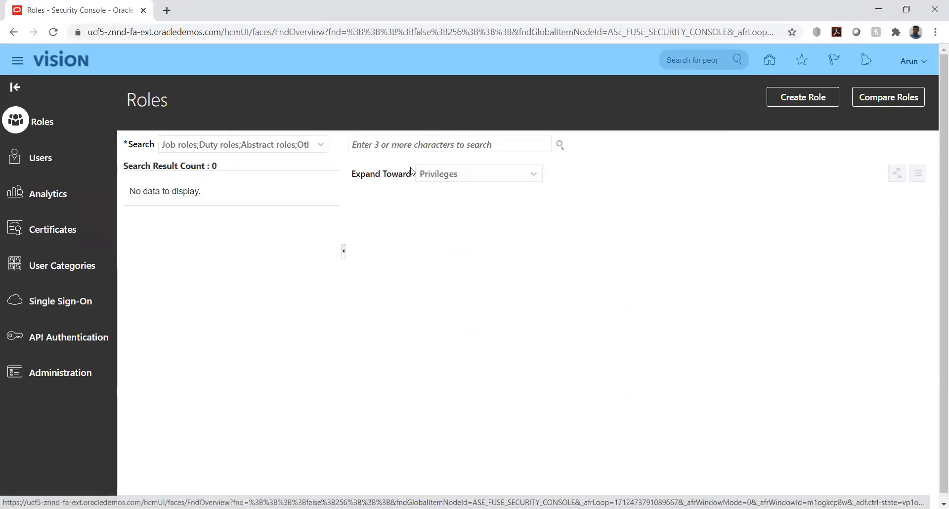
click(447, 145)
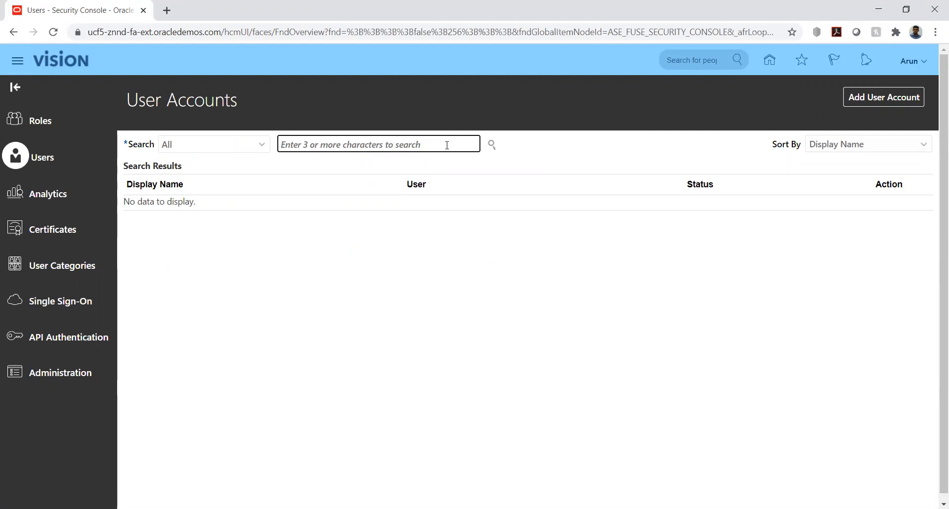
text(Arun12)
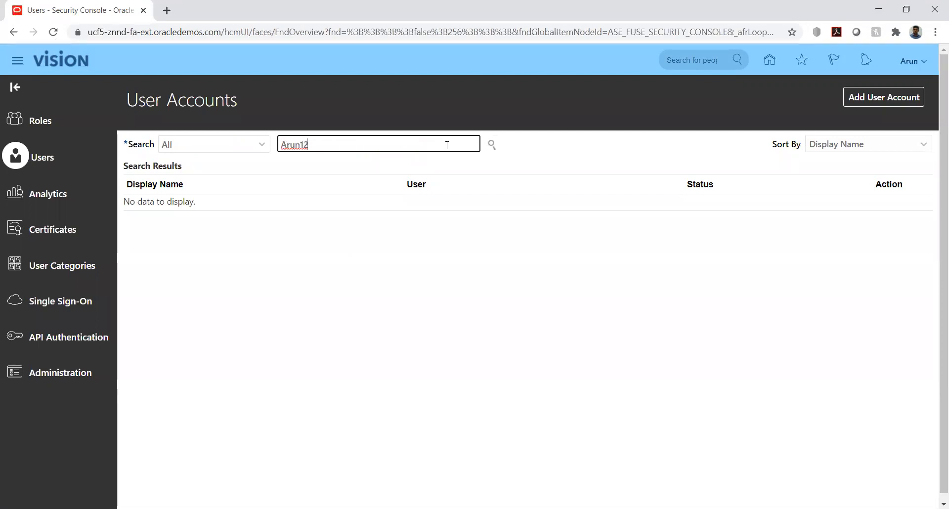
key(Return)
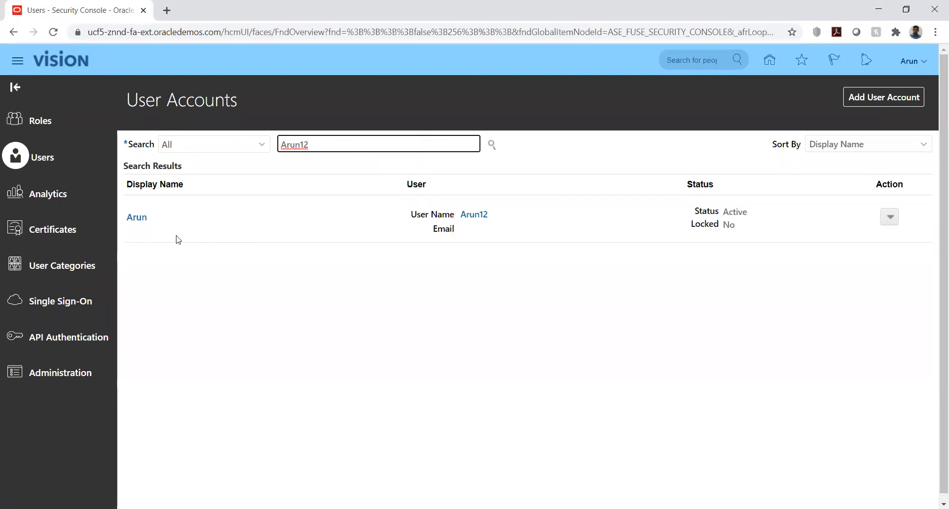
click(138, 216)
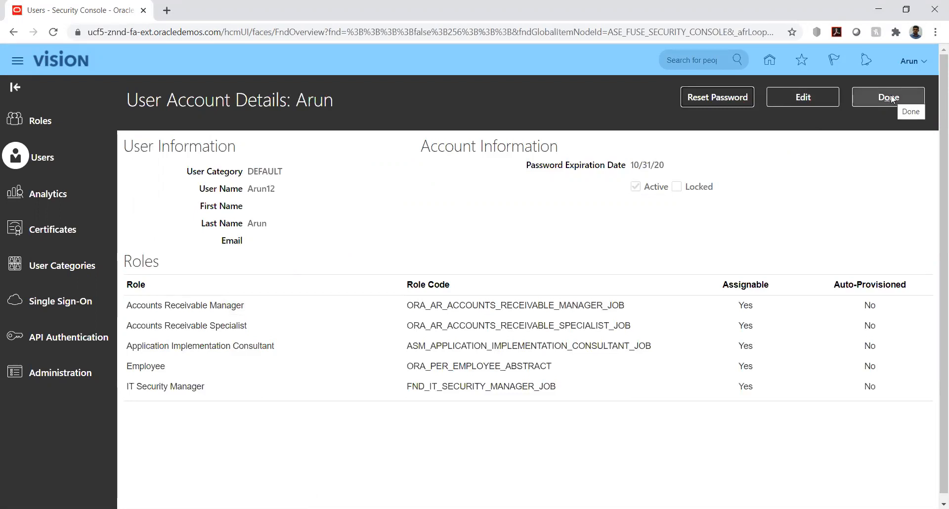
click(892, 98)
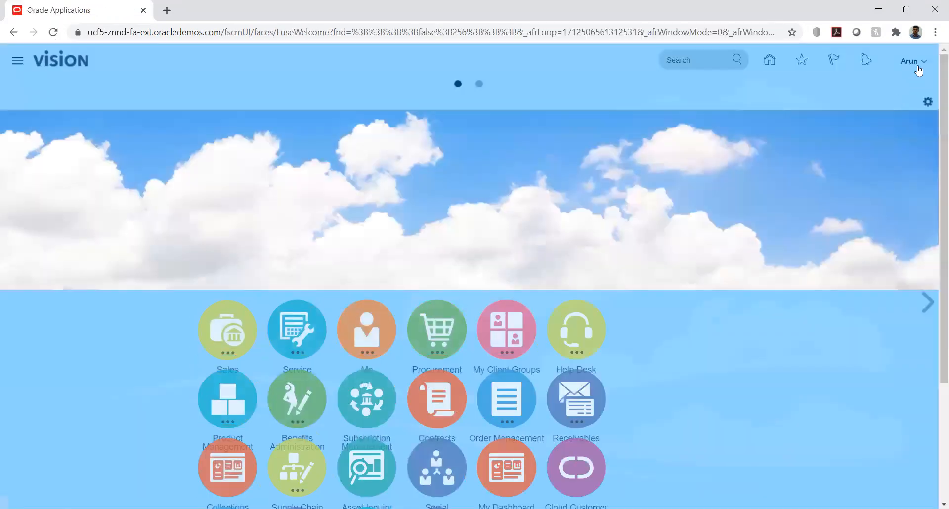
Go to Setup and Maintenance and open the setup task search
click(926, 63)
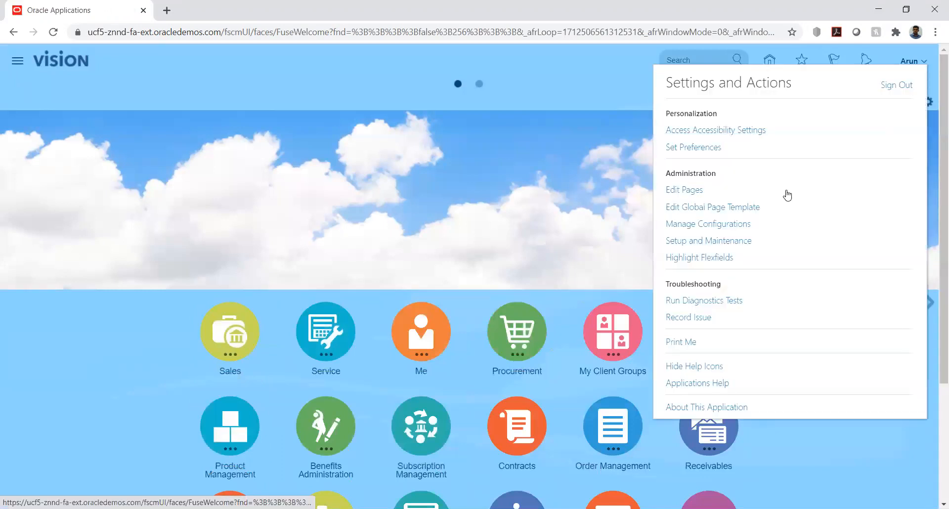
click(707, 244)
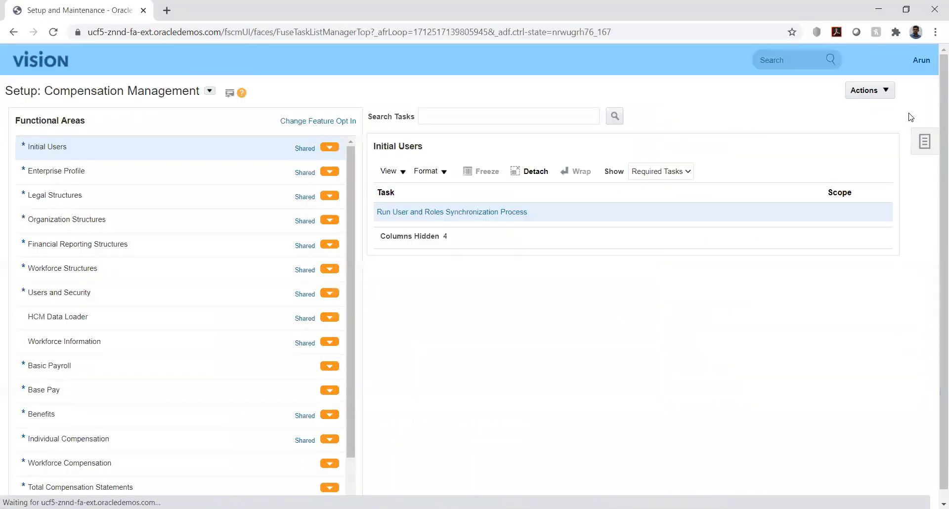
click(922, 142)
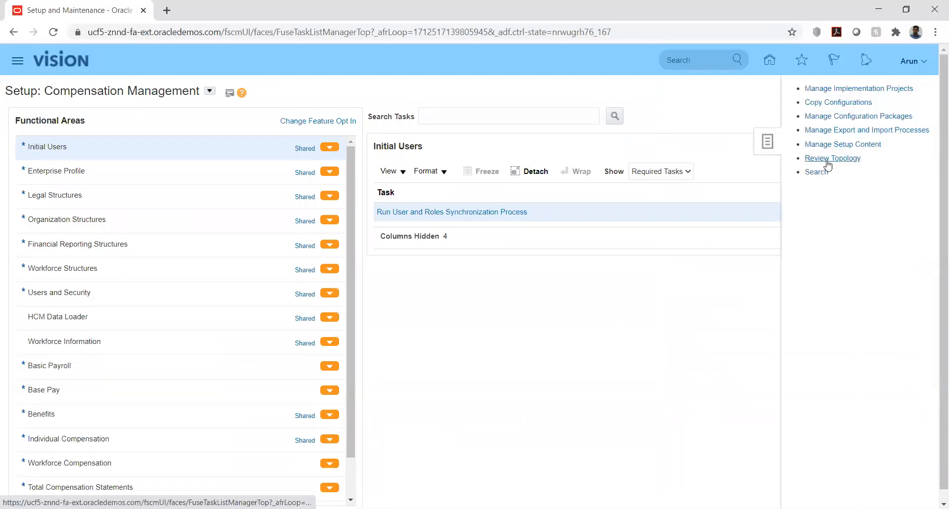
click(816, 173)
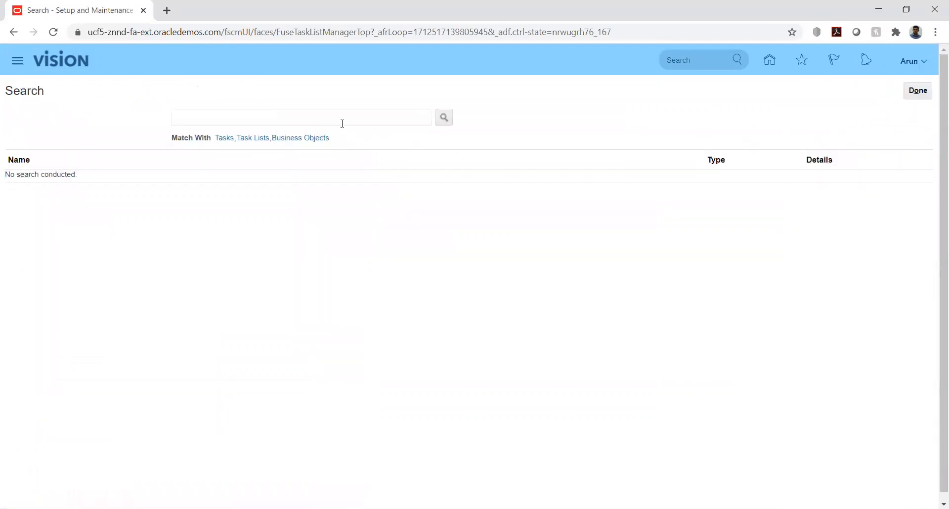
Search tasks for 'Manage use' and open the Manage Users task
click(342, 124)
text(Mana)
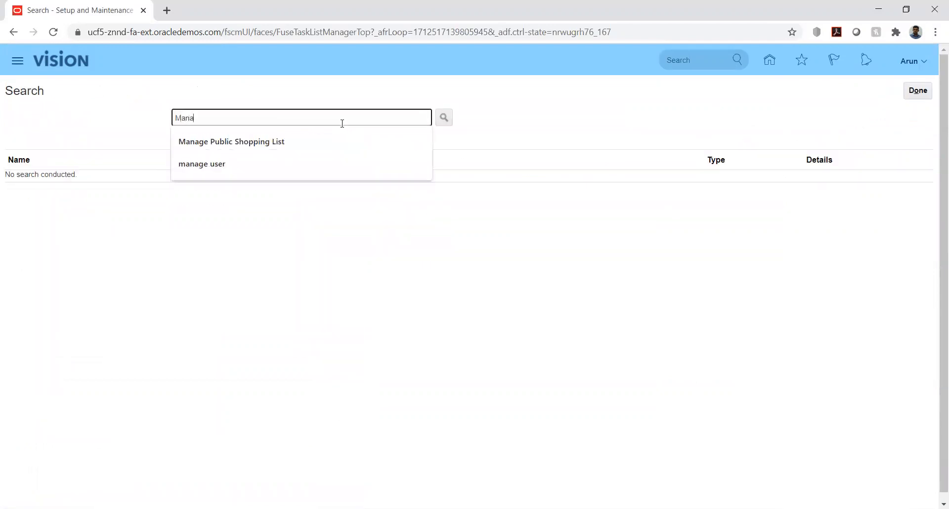
text(ge user)
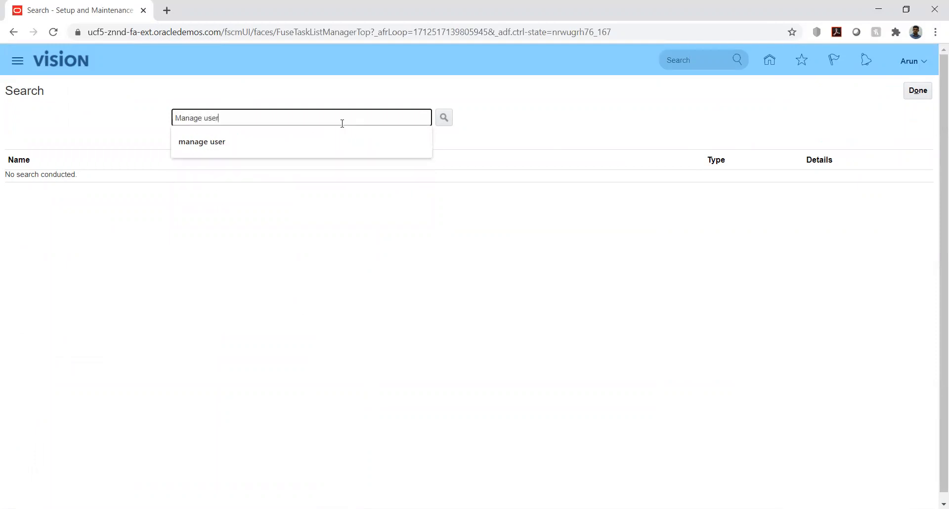
key(Return)
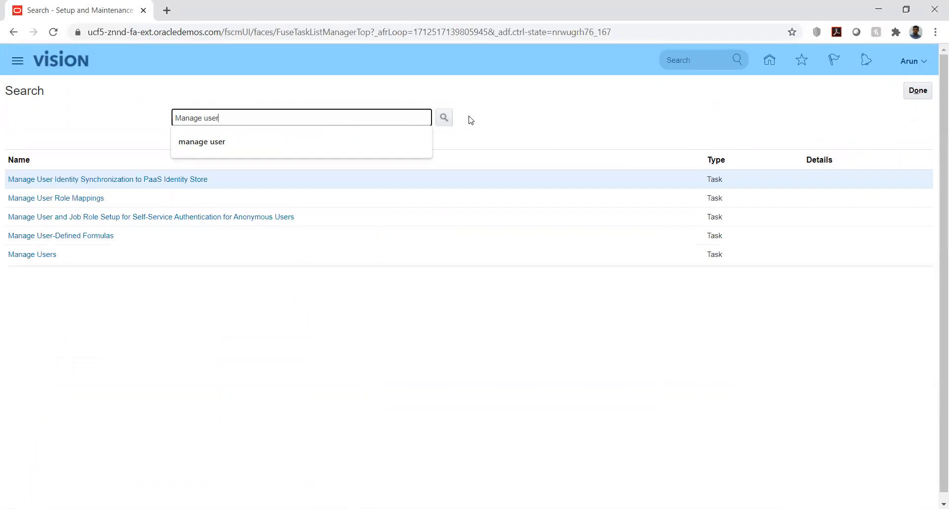
click(33, 254)
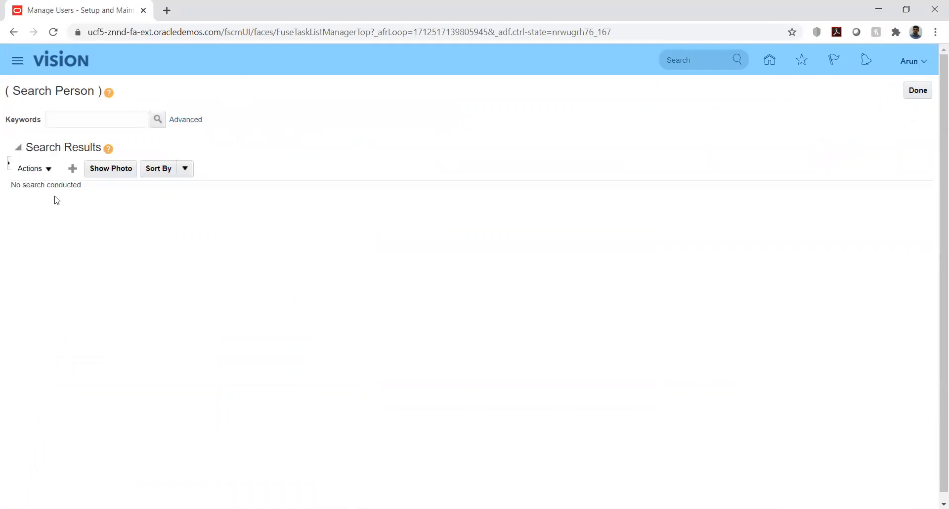
Search people by the user name, find no results, and start a new user record
click(89, 119)
text(Arun)
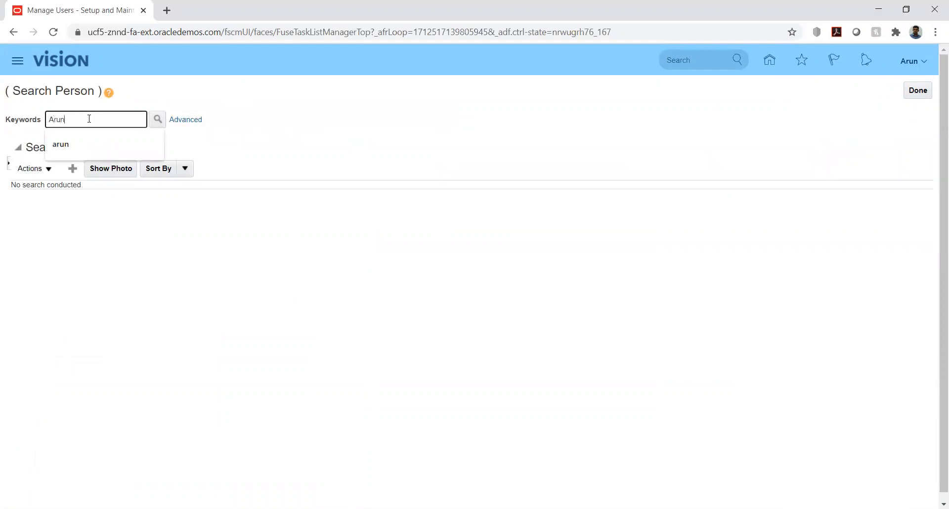
text(12)
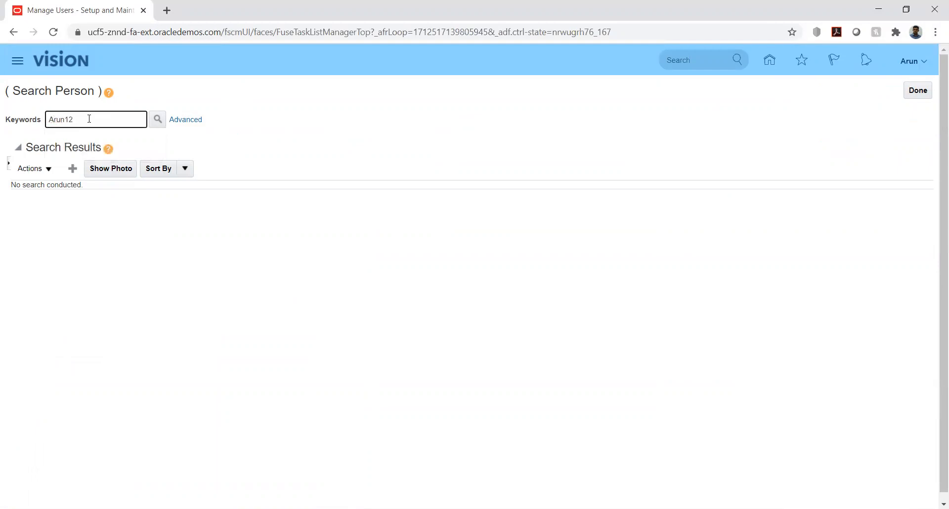
click(158, 119)
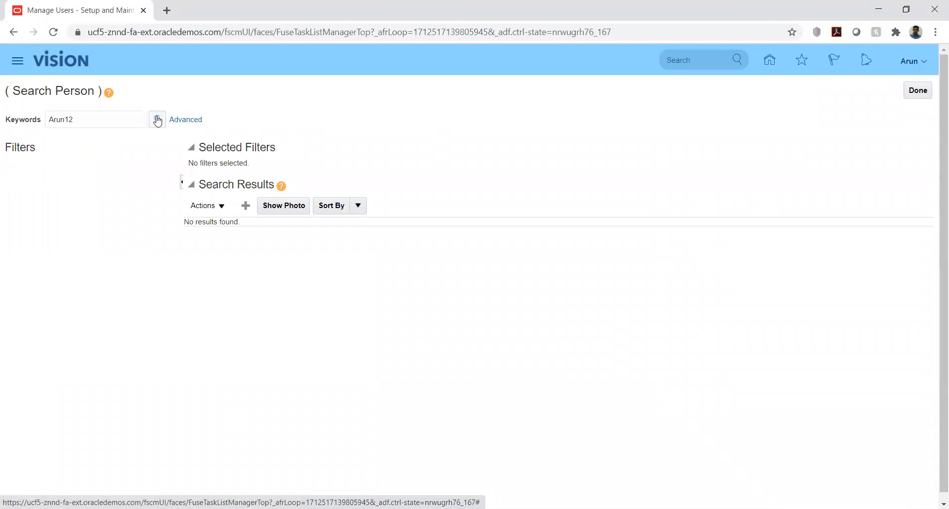
click(246, 206)
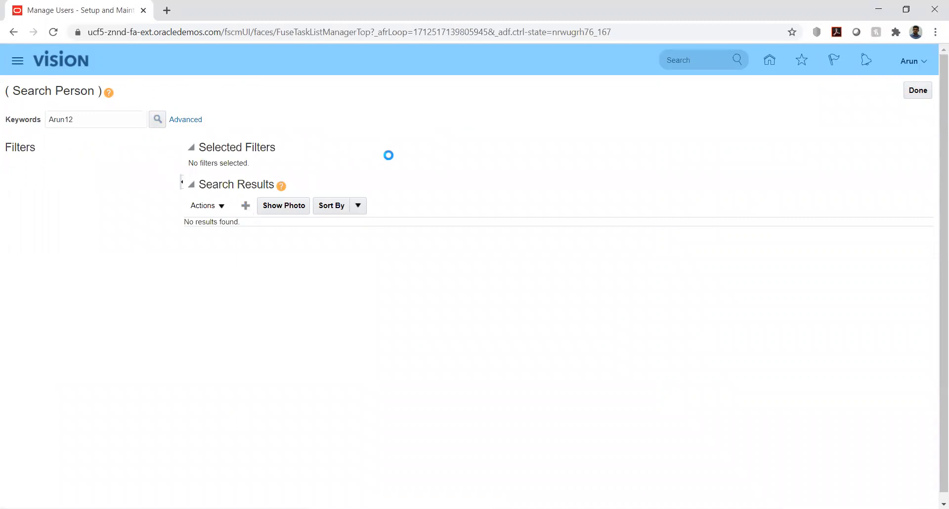
click(193, 170)
Enter the new user's last name and e-mail address
text(Arun12)
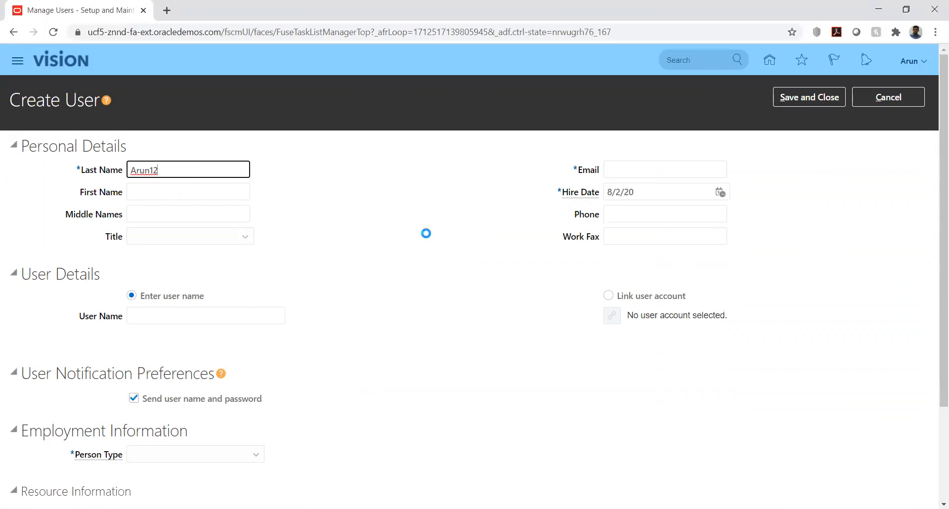
click(623, 172)
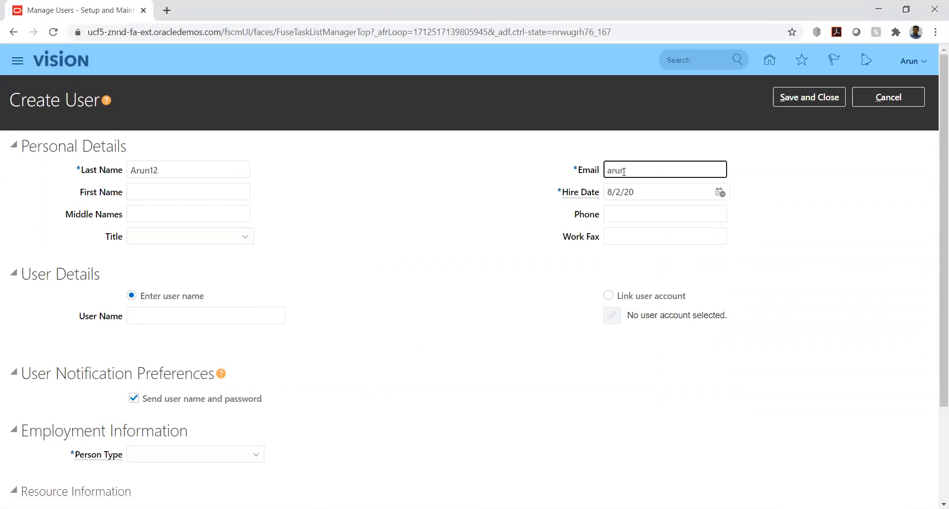
click(823, 277)
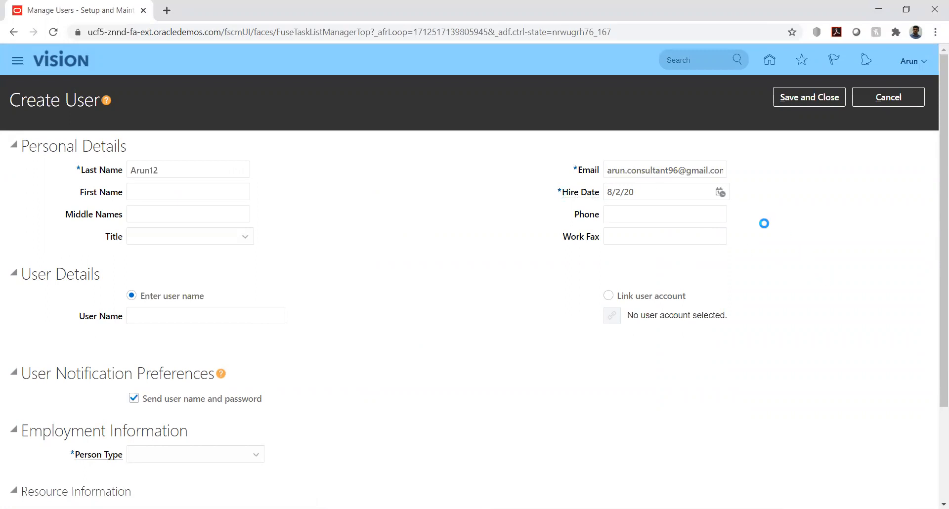
Set the hire date to 1/1/20 using the calendar
click(720, 191)
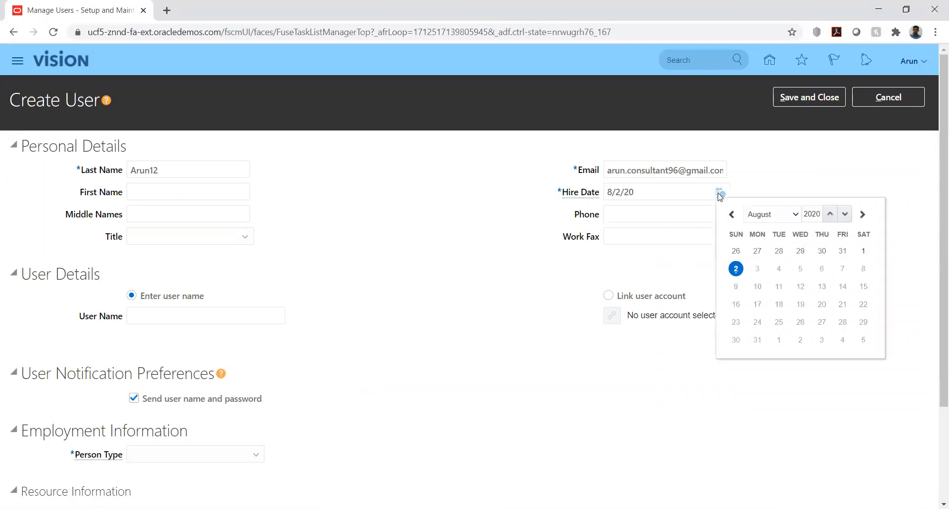
click(766, 215)
click(766, 228)
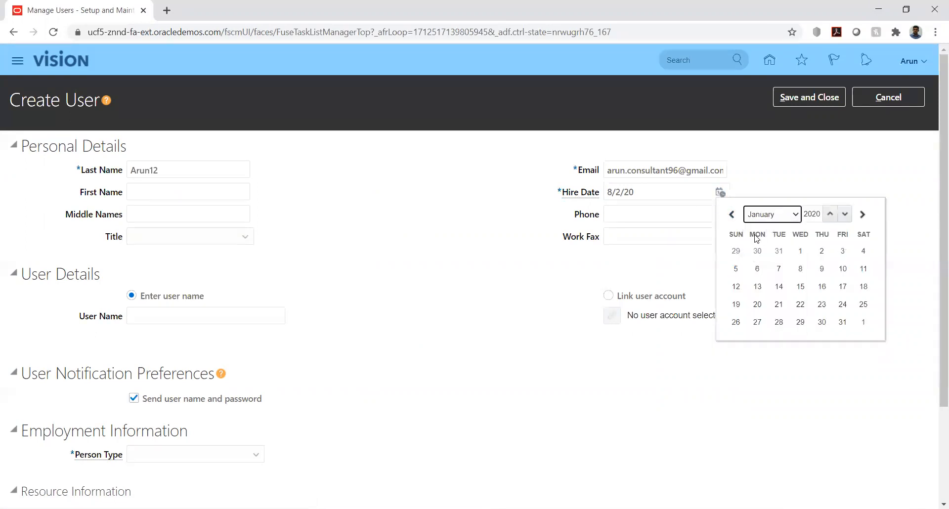
click(801, 251)
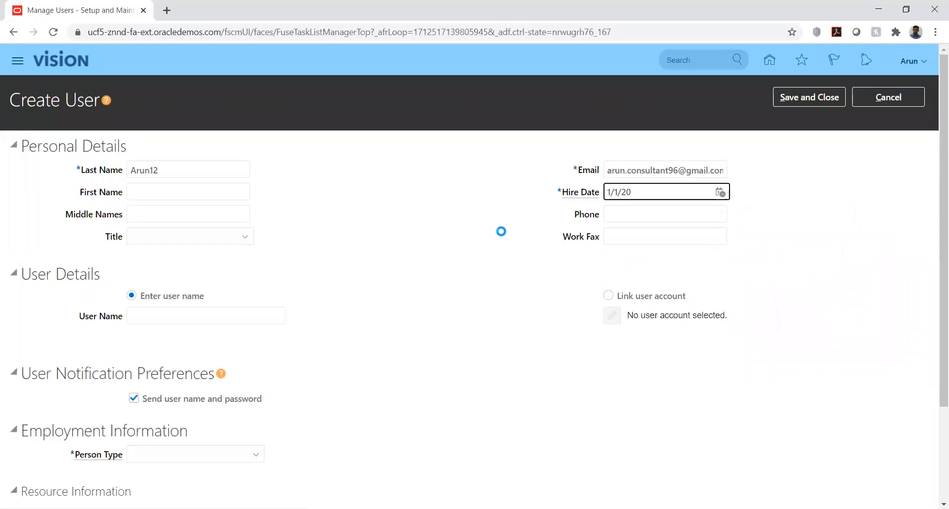
Choose Link user account, search for 'A', and link the single active account found
scroll(380, 233, down, 2)
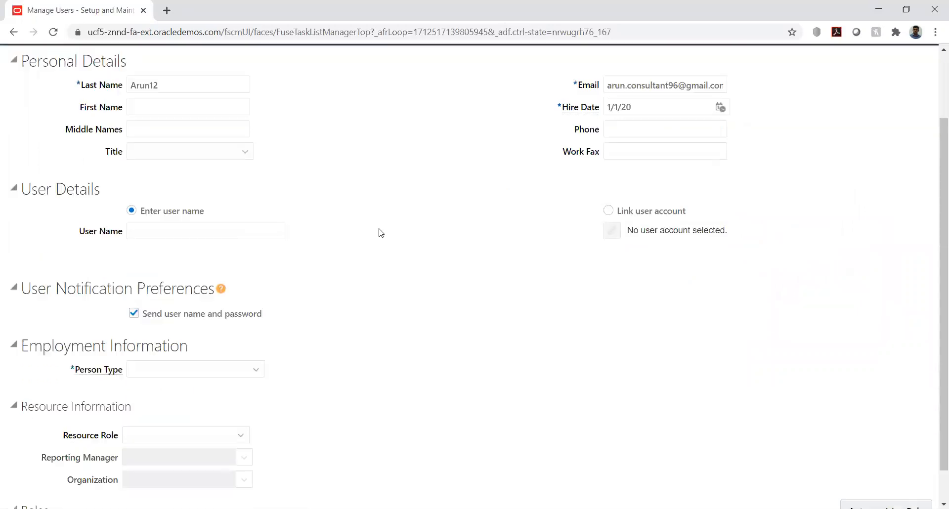
click(608, 172)
click(612, 193)
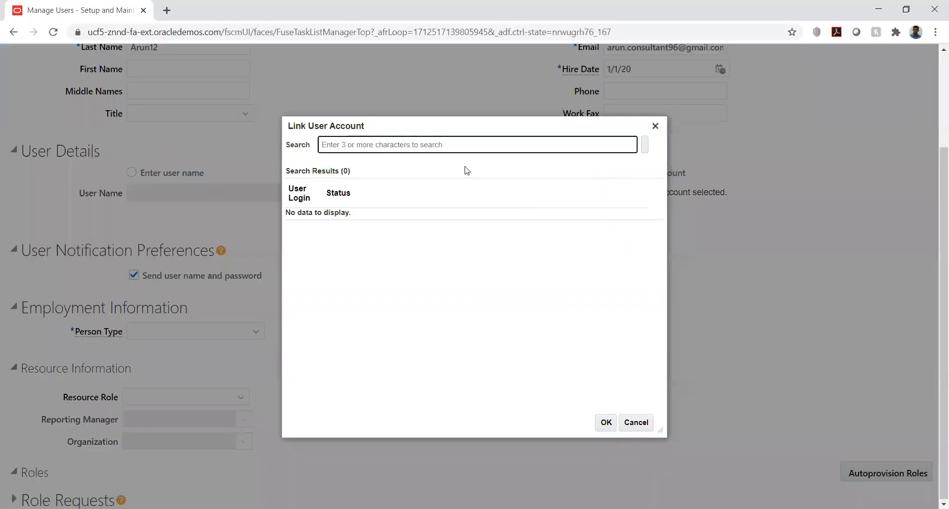
text(Arun12)
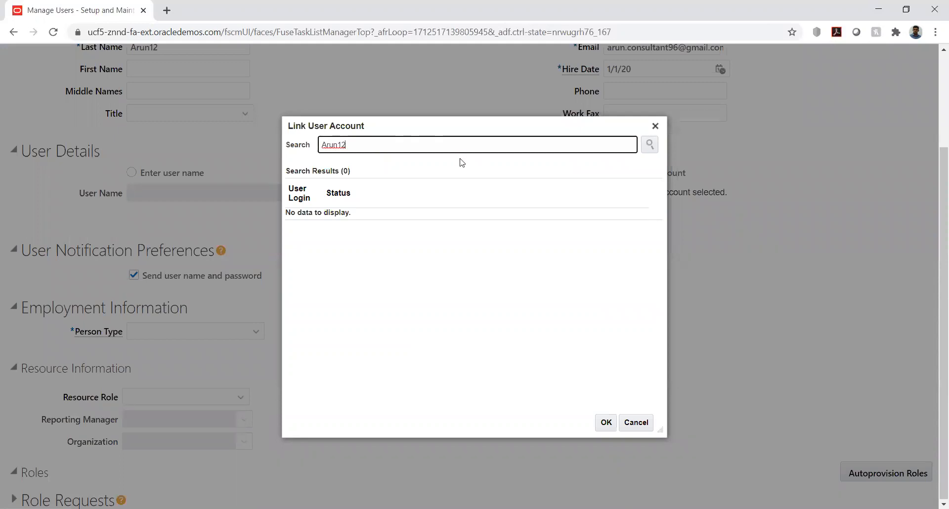
click(650, 146)
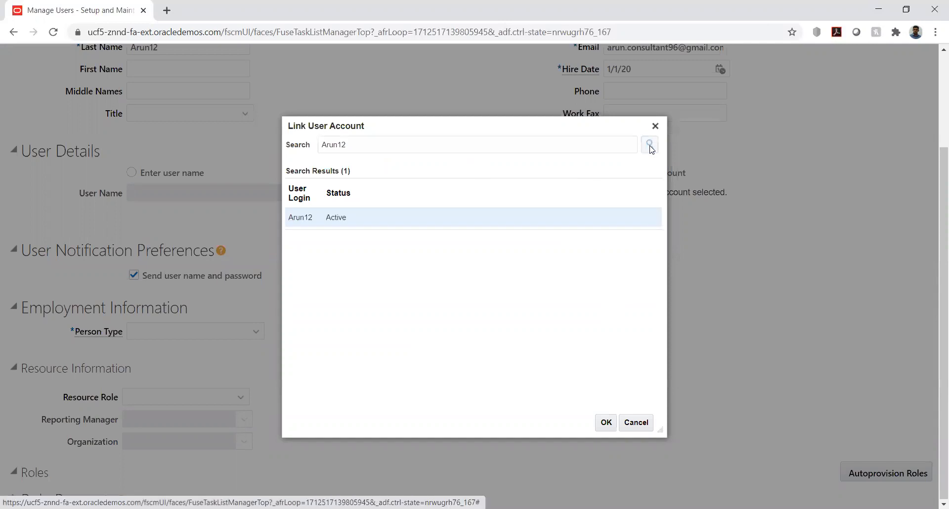
click(300, 217)
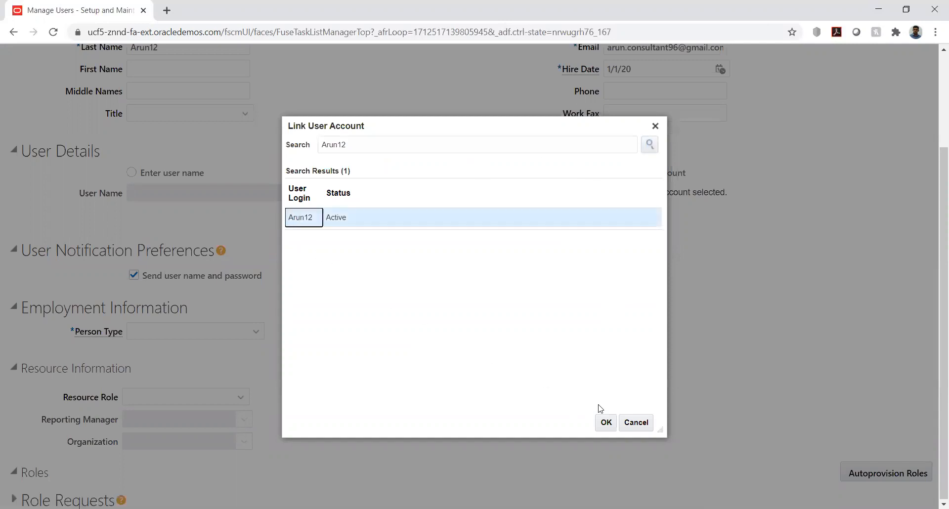
click(606, 424)
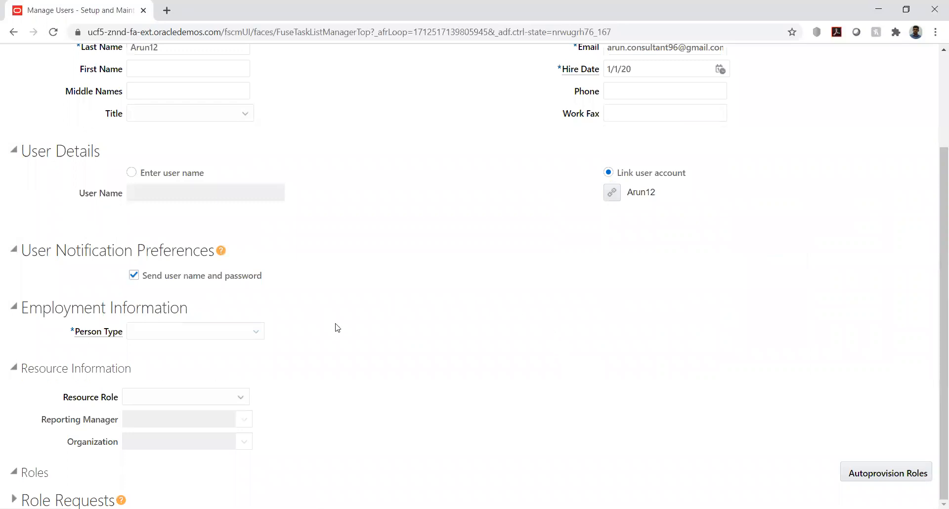
Set the person type to Employee and the legal employer to HW_LE
click(239, 331)
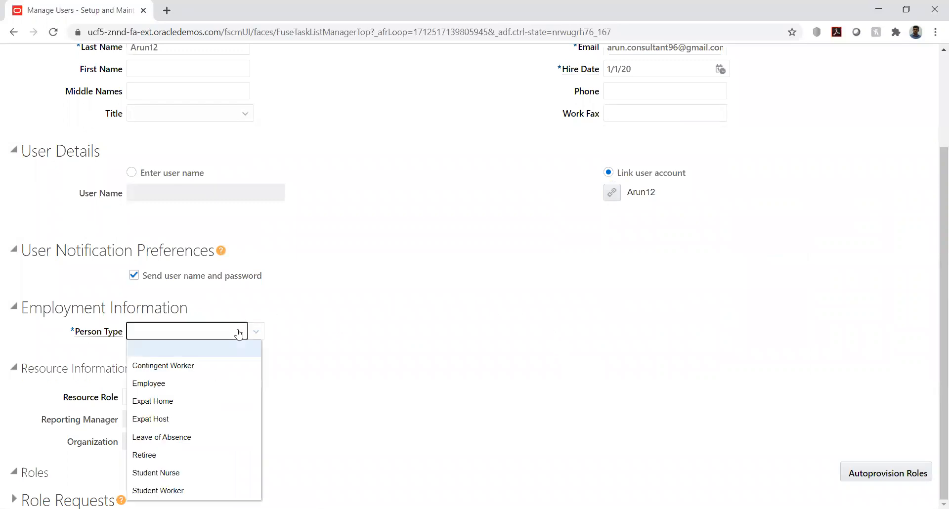
click(200, 390)
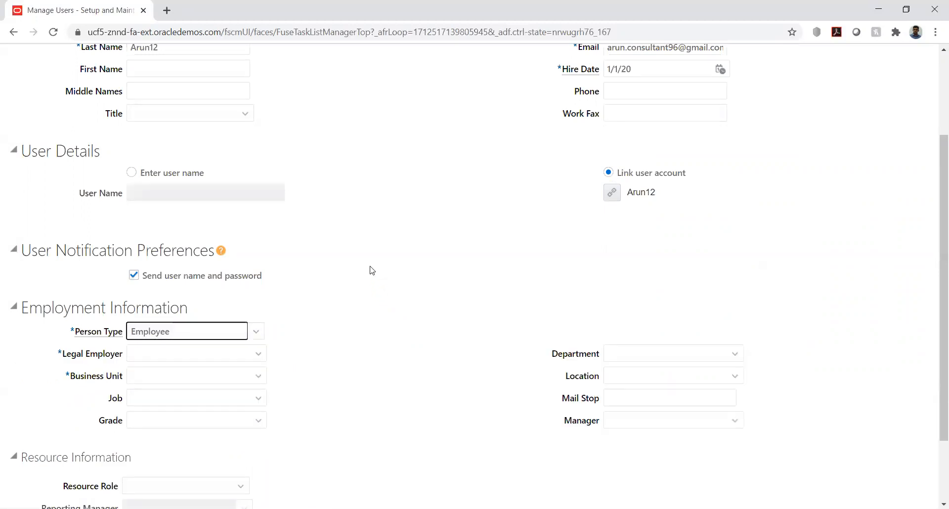
click(257, 353)
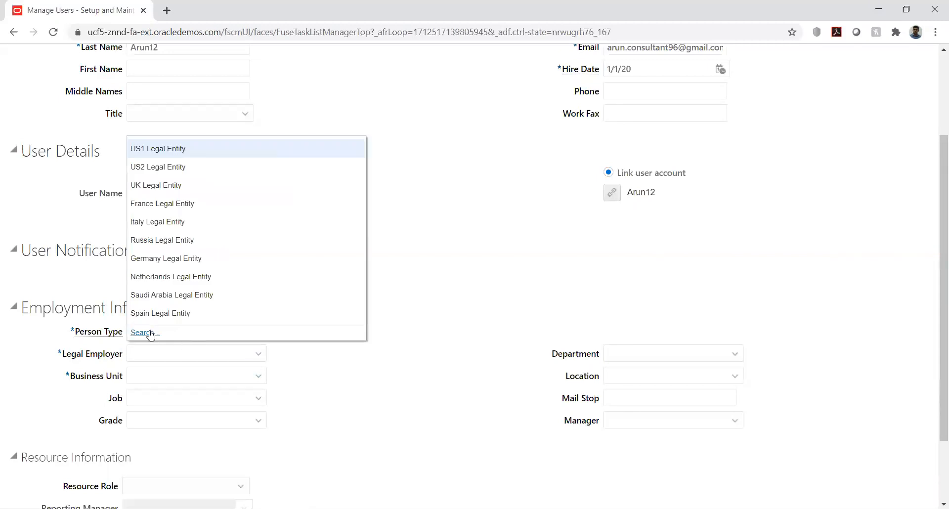
click(143, 333)
click(396, 251)
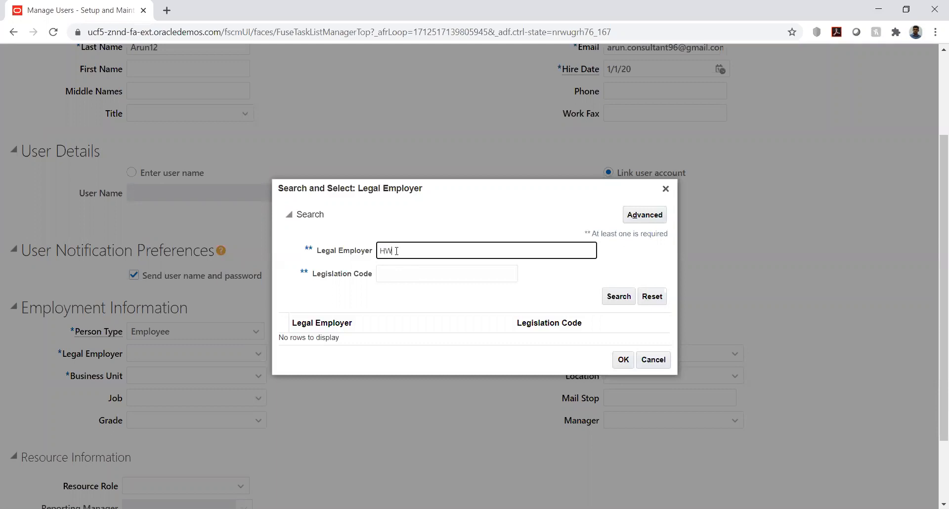
text(HW)
click(618, 296)
click(388, 339)
click(624, 366)
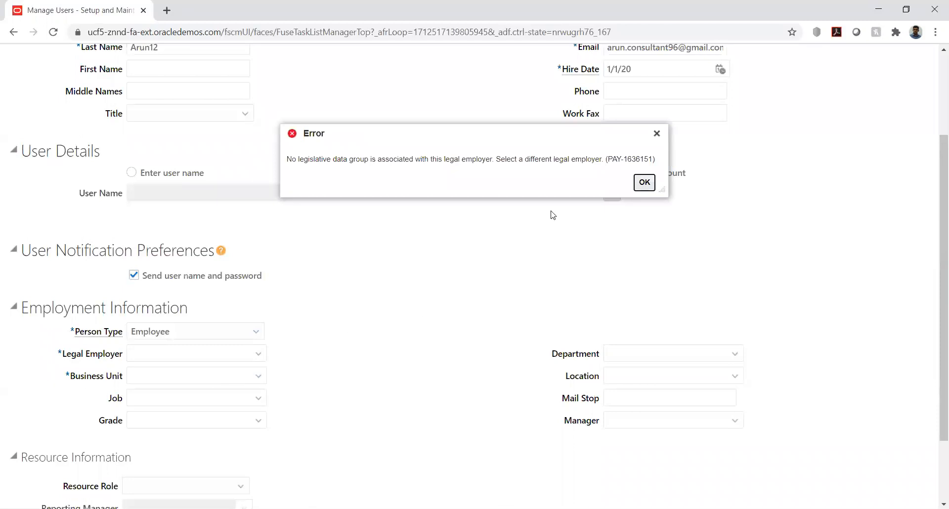
Dismiss the legislative data group error and abandon the new user, back to Search Person
click(644, 183)
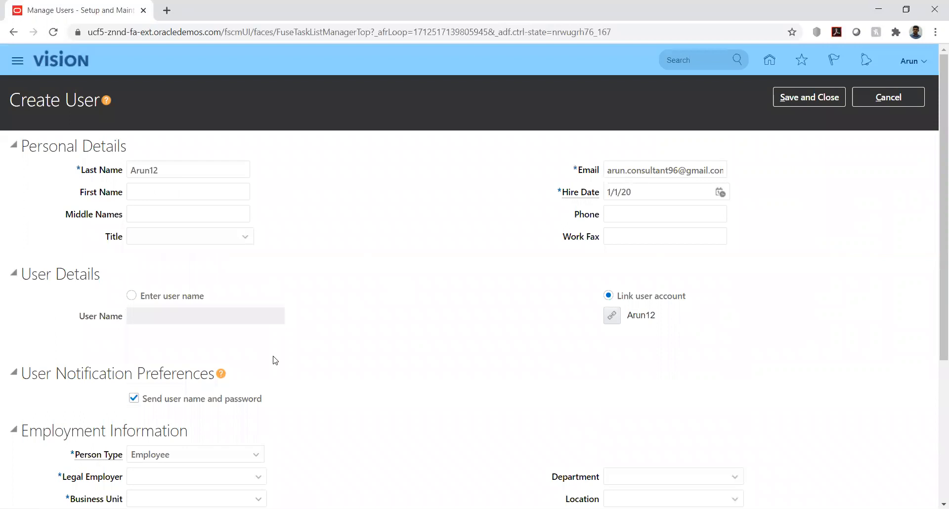
scroll(500, 288, down, 4)
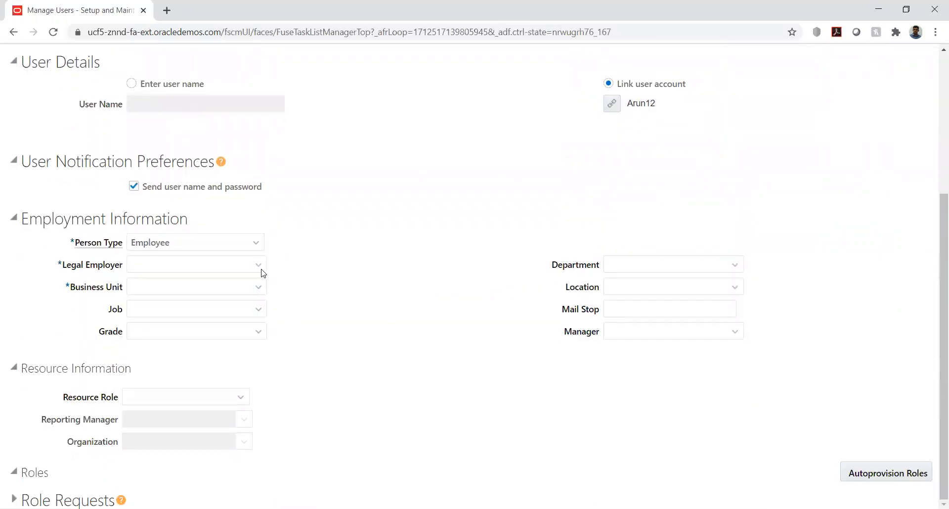
click(258, 266)
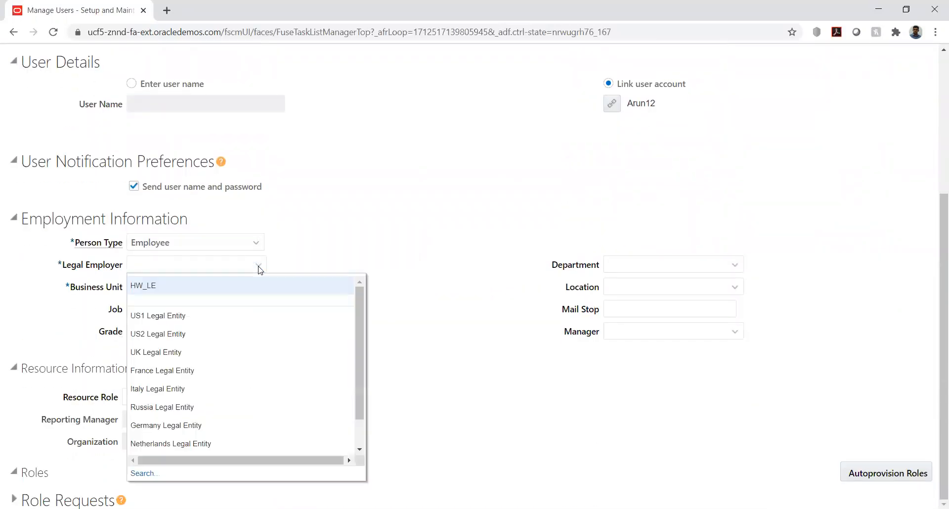
click(411, 216)
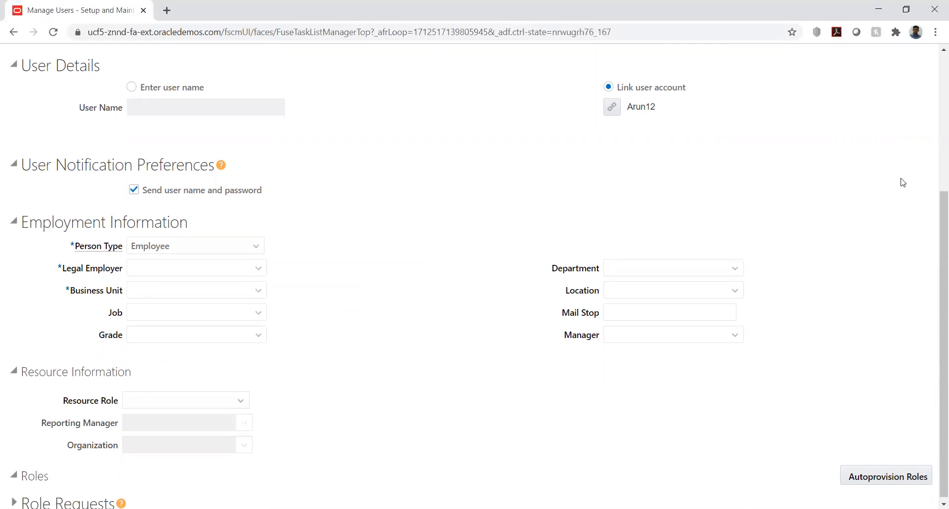
scroll(895, 148, up, 4)
click(880, 103)
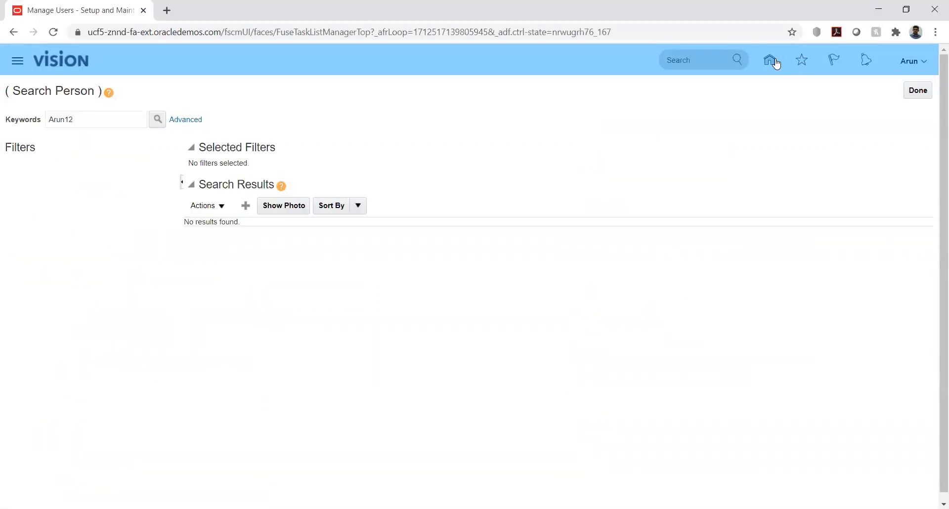
Search setup tasks for '%HCM' and open Manage Legal Entity HCM Information
click(918, 90)
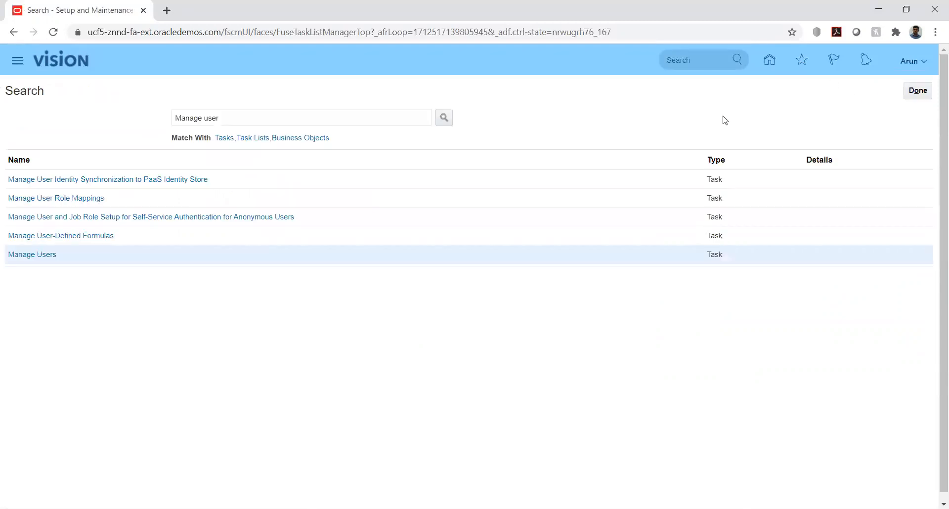
click(285, 119)
triple_click(284, 119)
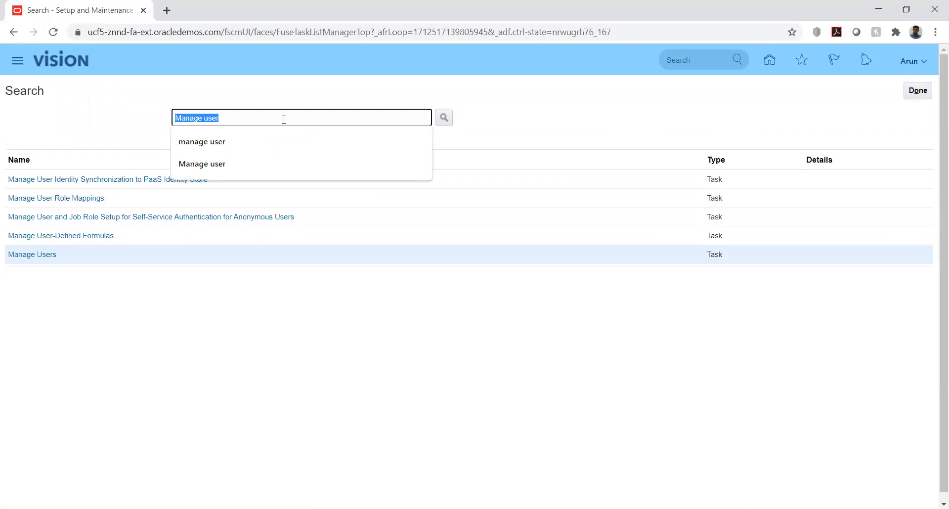
text(%HCM%inf%)
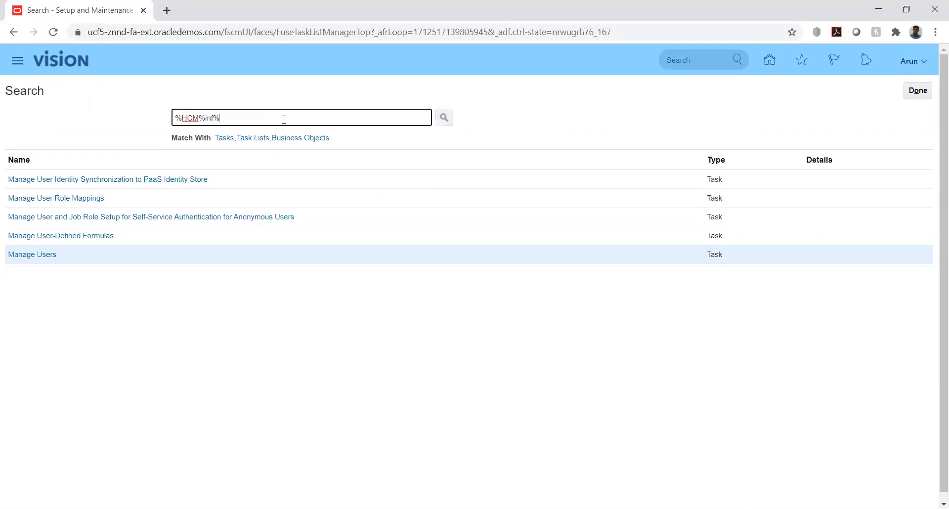
key(Return)
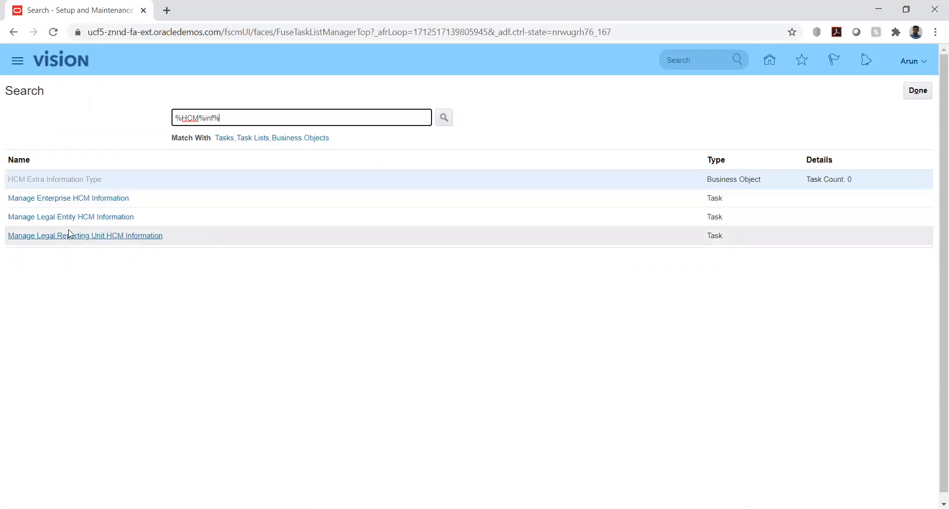
click(57, 218)
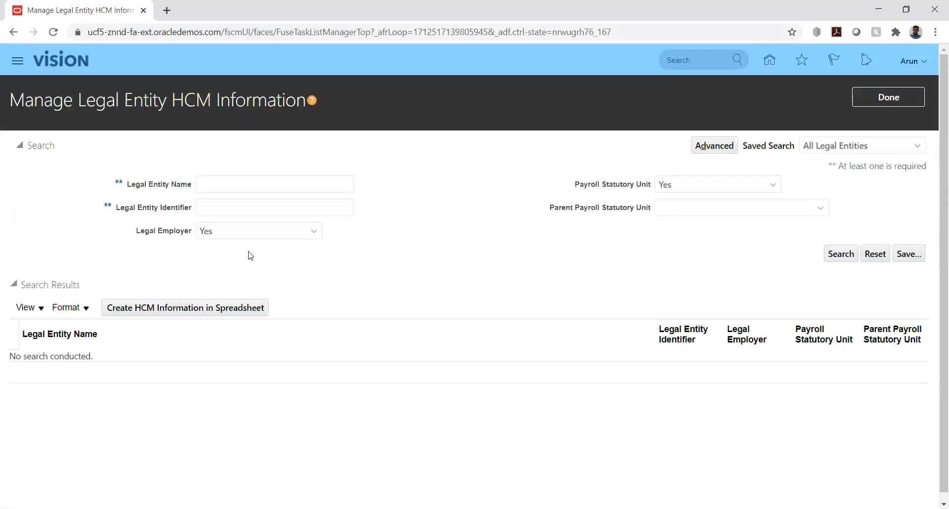
Search legal entities named 'HW' and open the HW_LE record
click(238, 186)
text(HW)
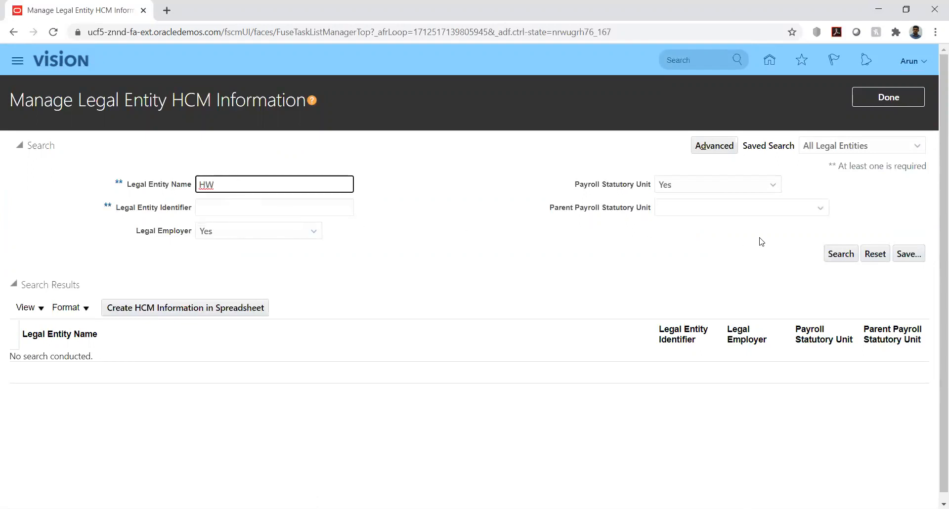
click(840, 254)
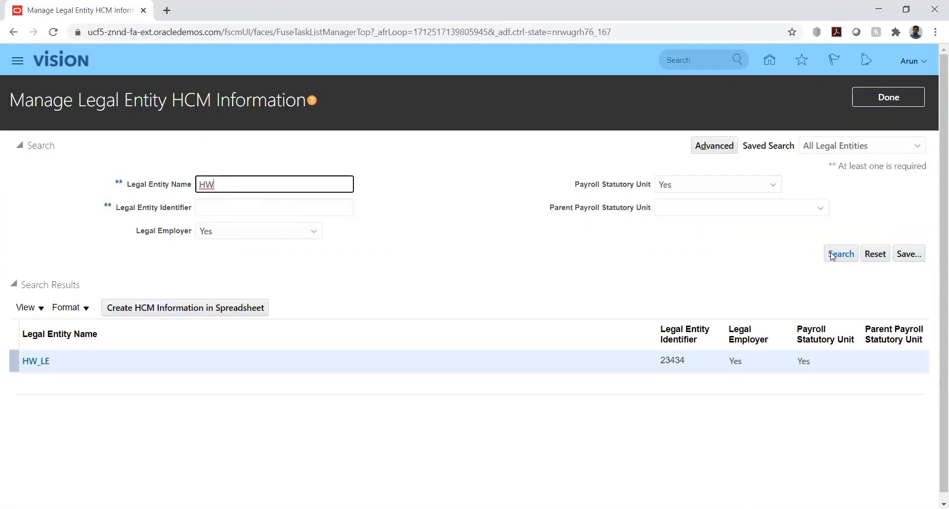
click(63, 371)
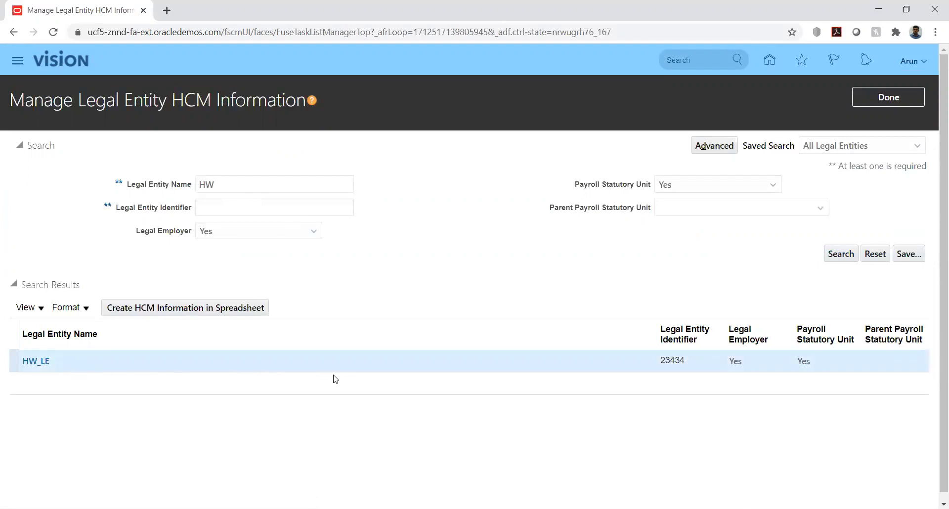
click(35, 361)
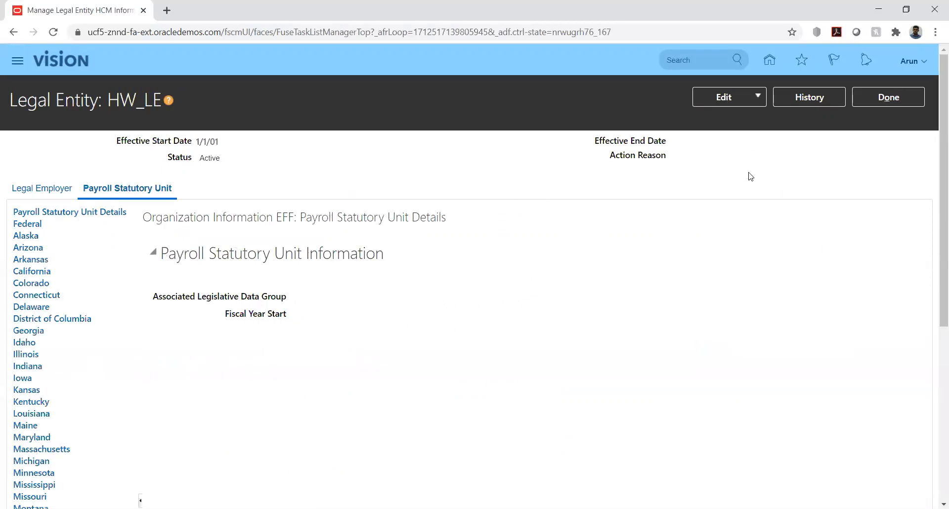
Start a correction on HW_LE and search the Associated Legislative Data Group lookup
click(748, 97)
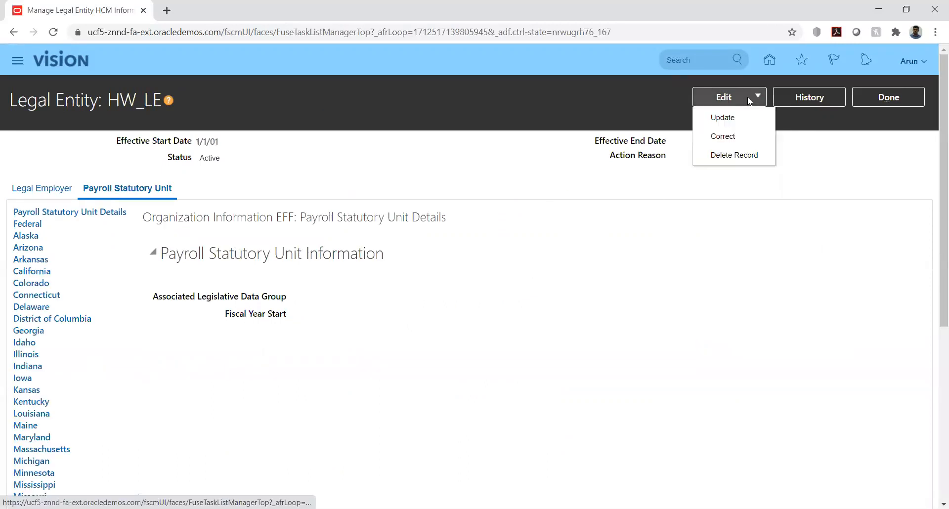
click(723, 136)
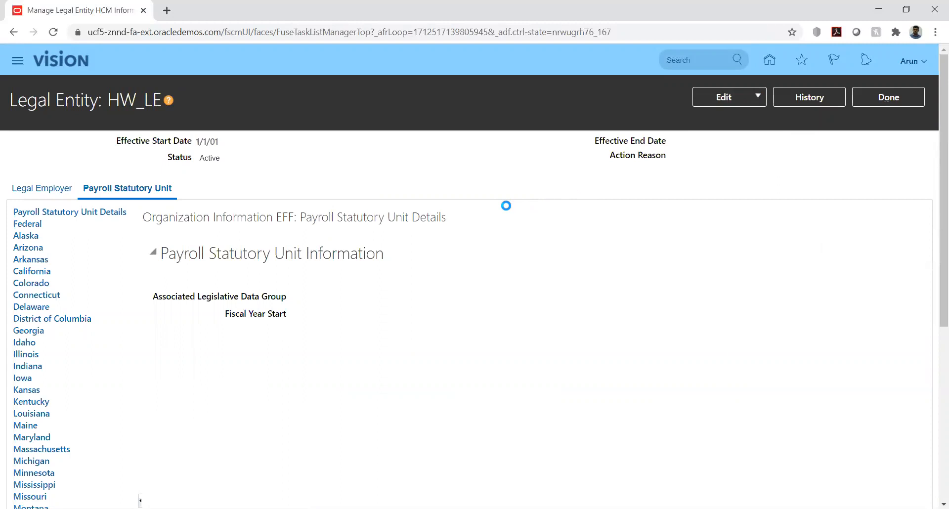
click(545, 303)
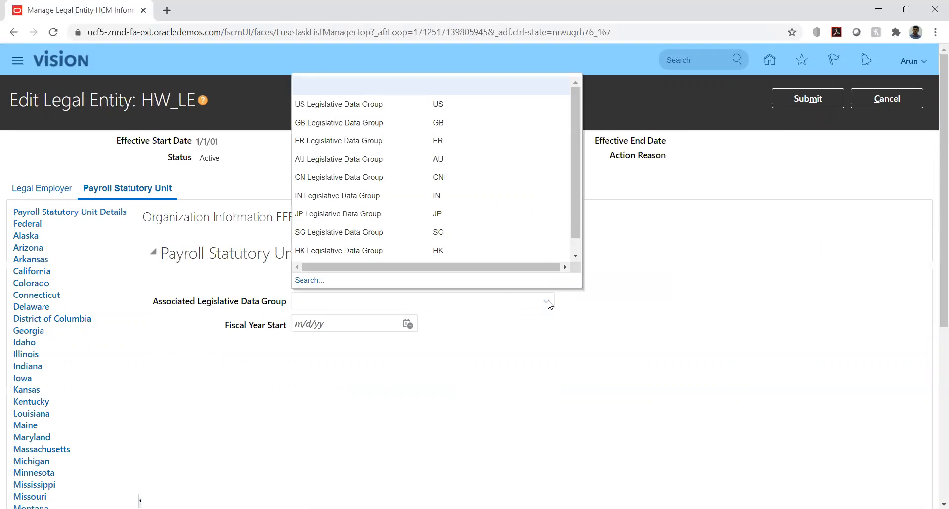
click(309, 280)
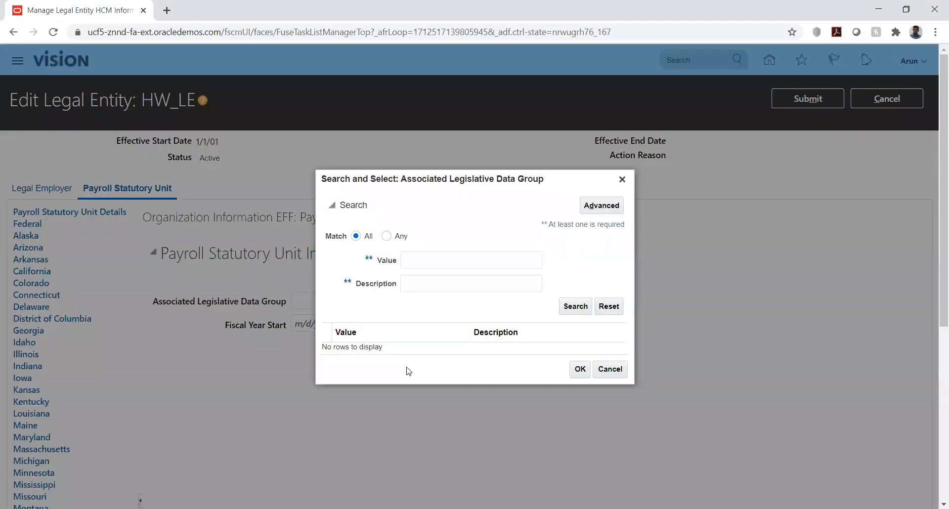
click(566, 306)
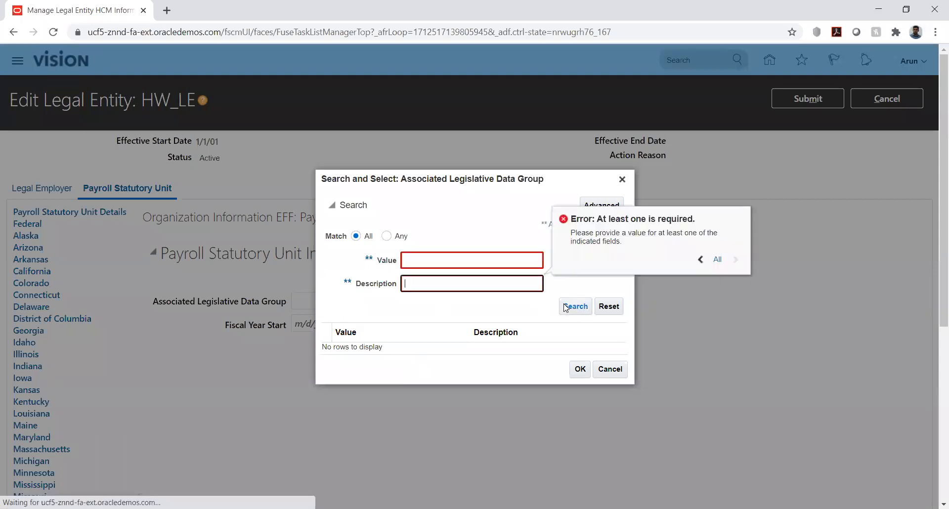
click(418, 258)
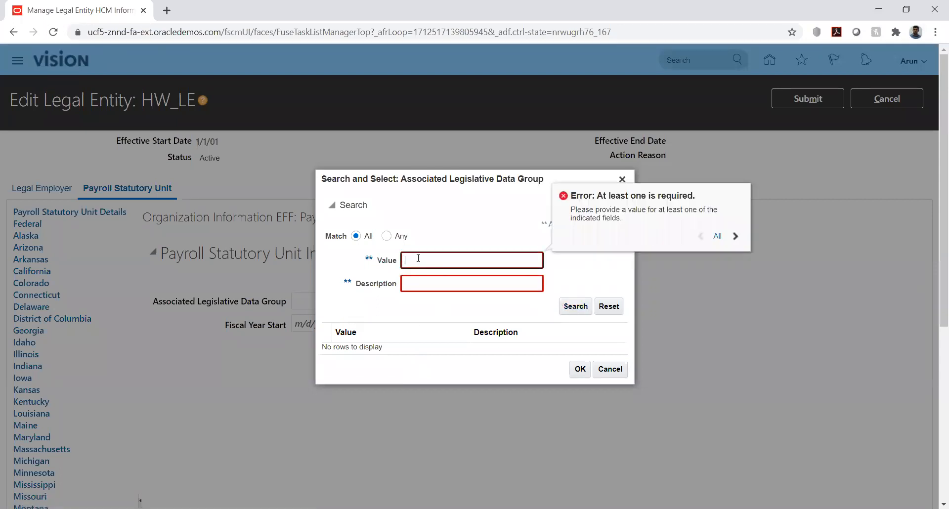
click(571, 307)
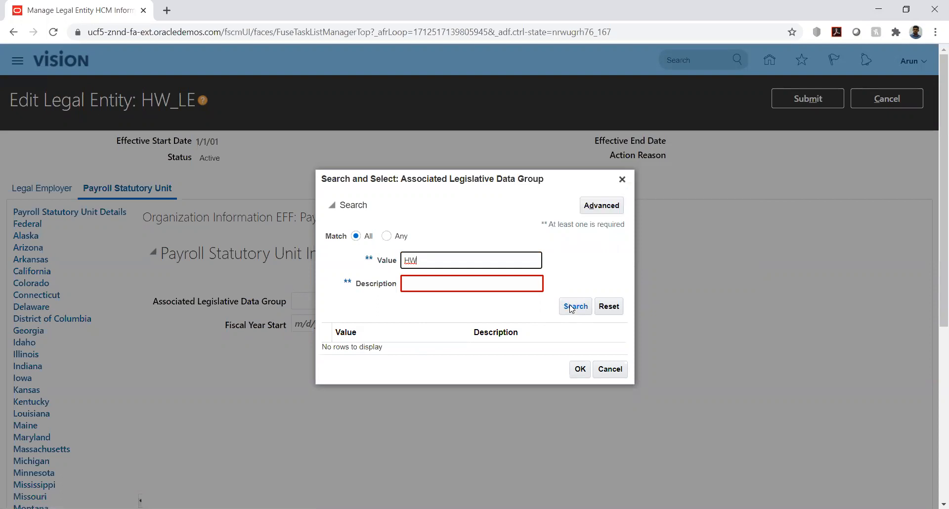
click(571, 307)
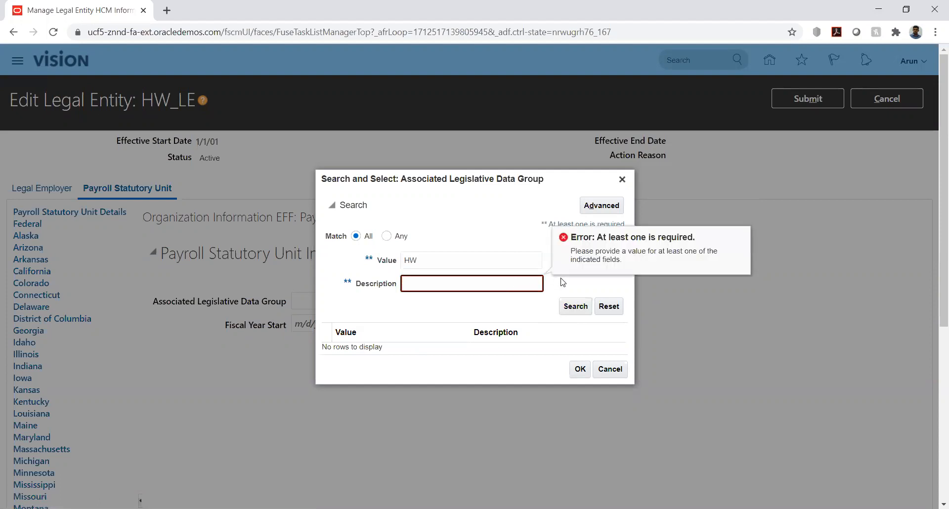
click(571, 307)
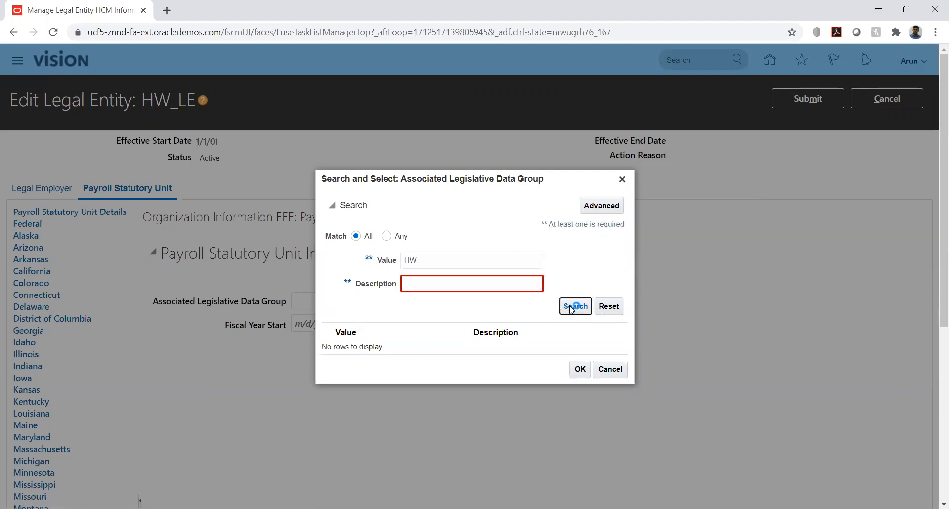
Search the lookup for 'US' and choose US Legislative Data Group
double_click(459, 256)
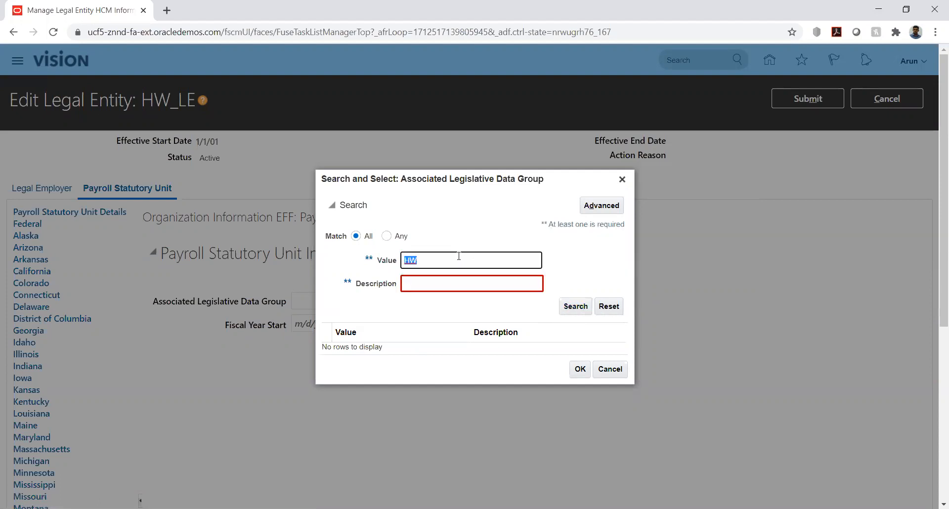
text(US)
click(578, 307)
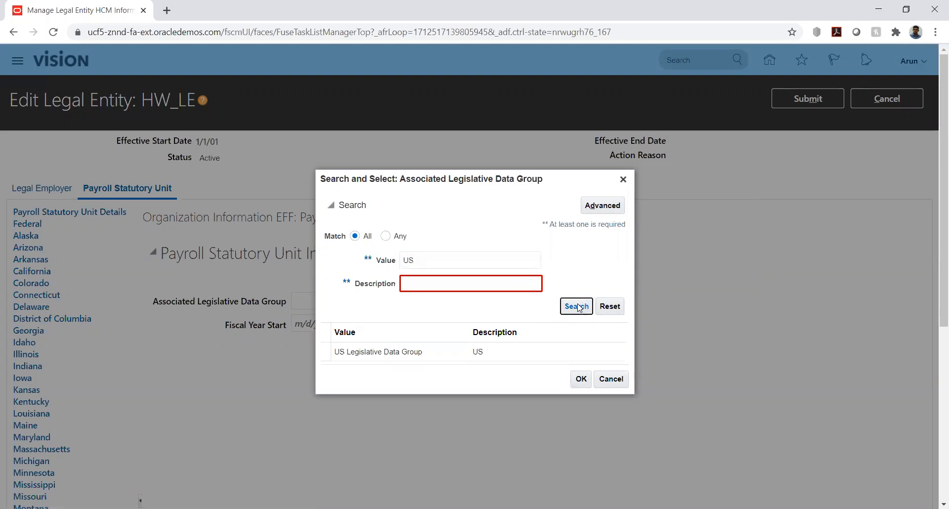
click(428, 355)
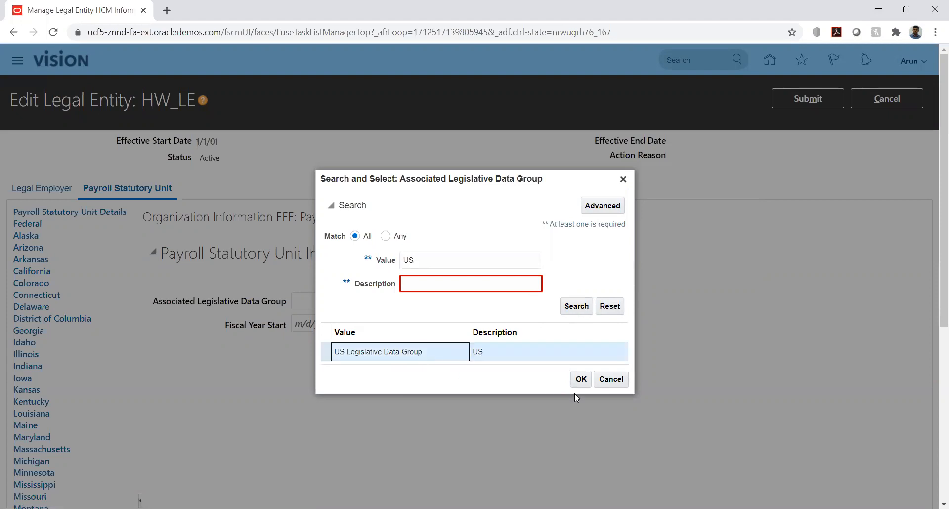
click(580, 381)
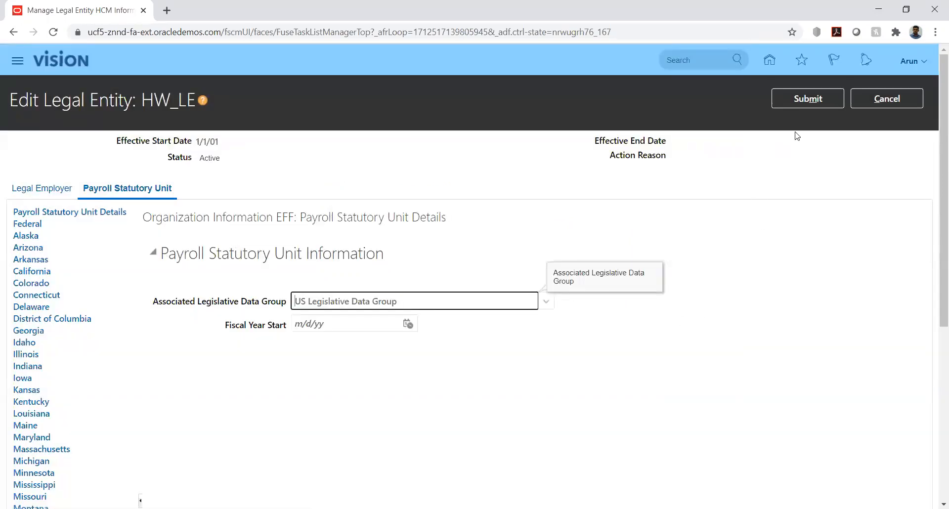
Submit the correction, acknowledge the confirmation, and return to the setup task search results
click(799, 101)
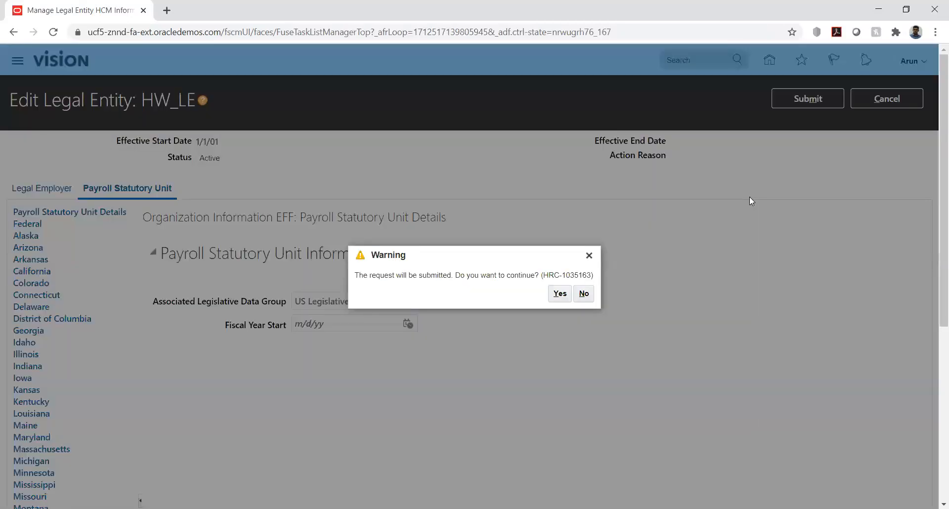
click(560, 294)
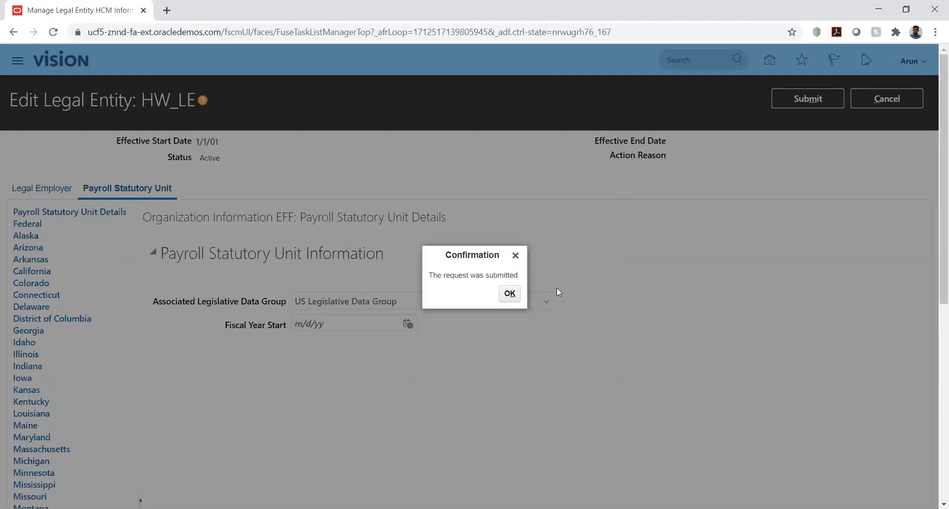
click(509, 294)
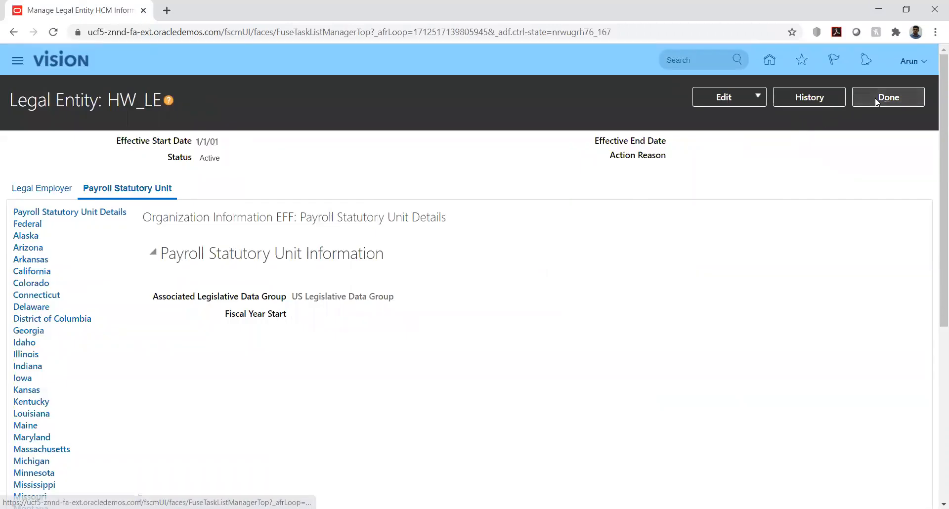
click(910, 97)
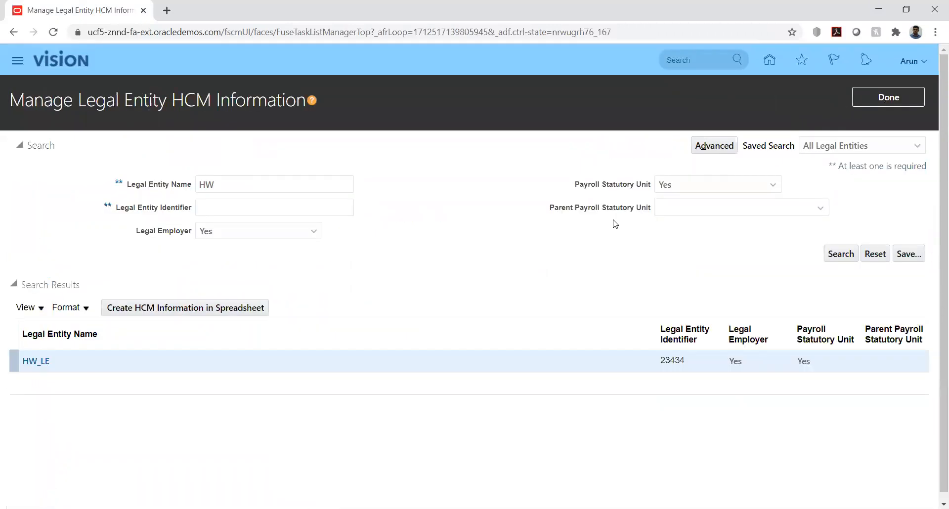
click(877, 101)
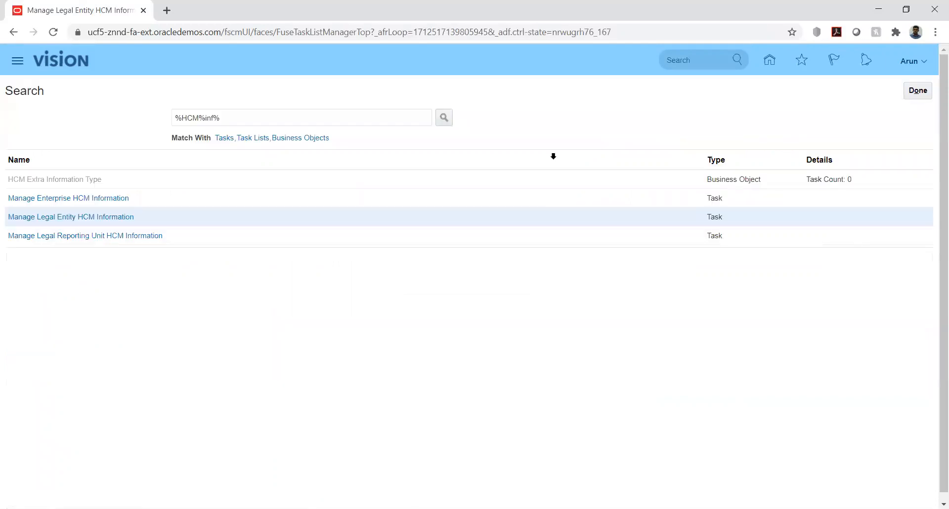
Search setup tasks for 'Manage user', open Manage Users, and start a blank Create User form
triple_click(241, 116)
text(m)
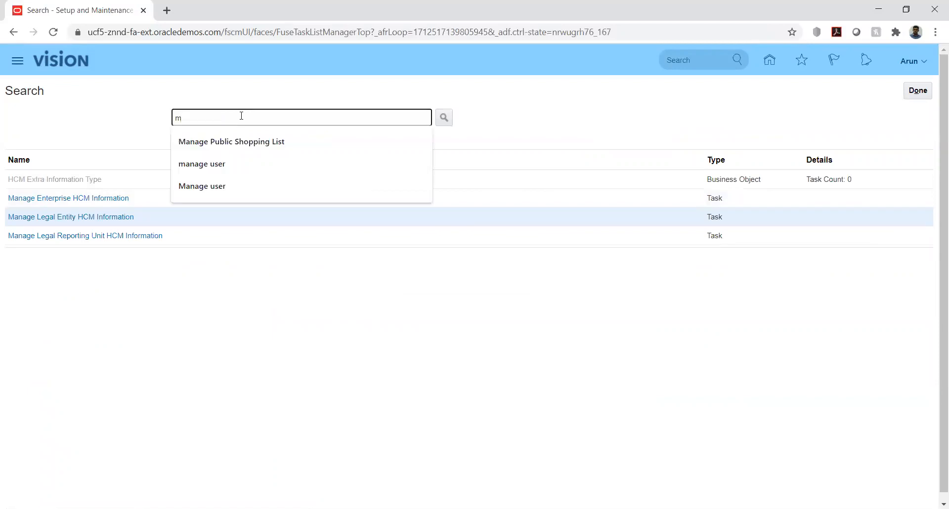
key(Down)
key(Down)
key(Down)
key(Return)
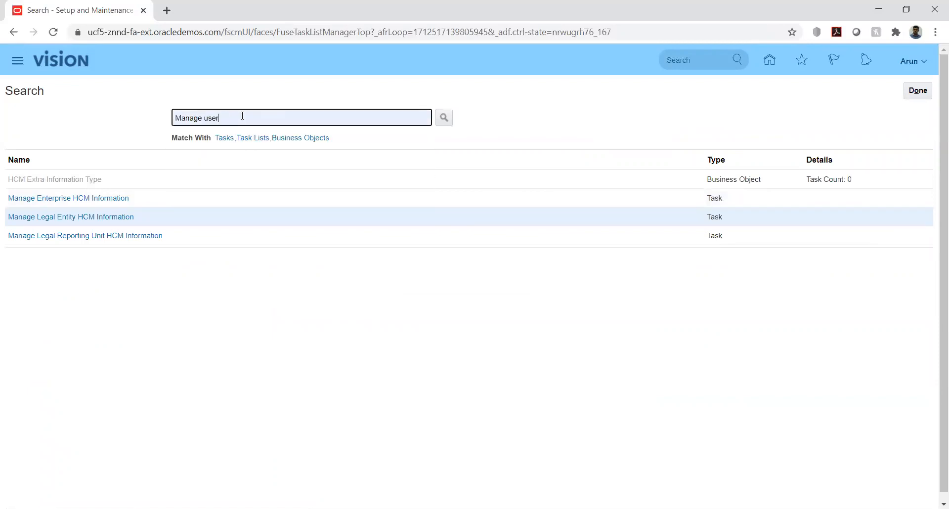
click(445, 118)
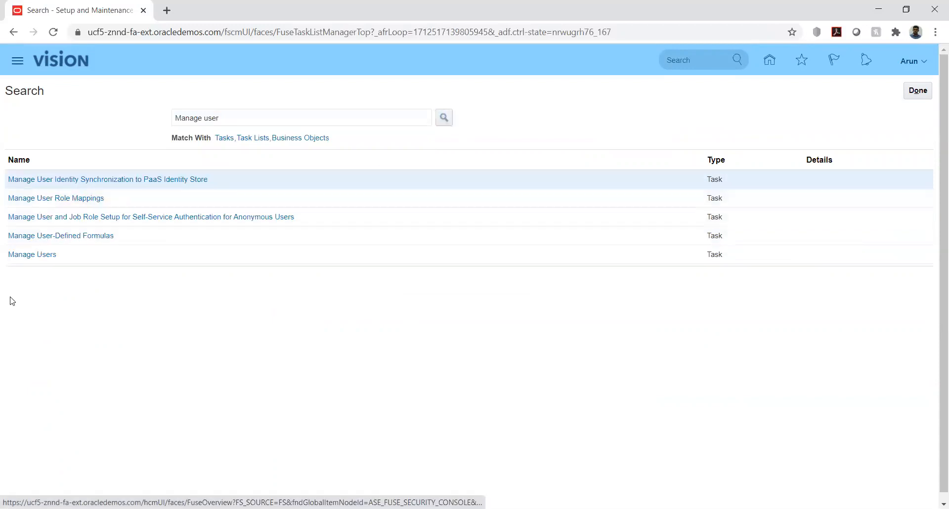
click(30, 255)
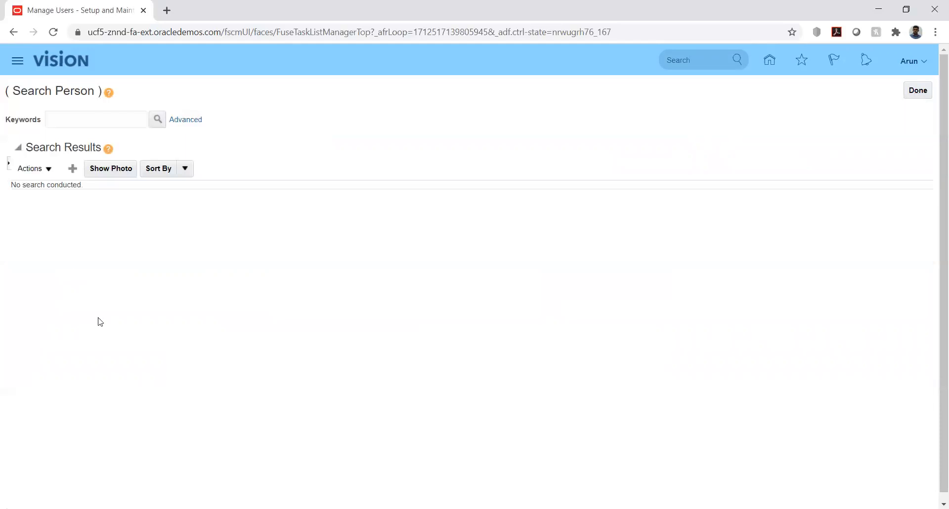
click(73, 169)
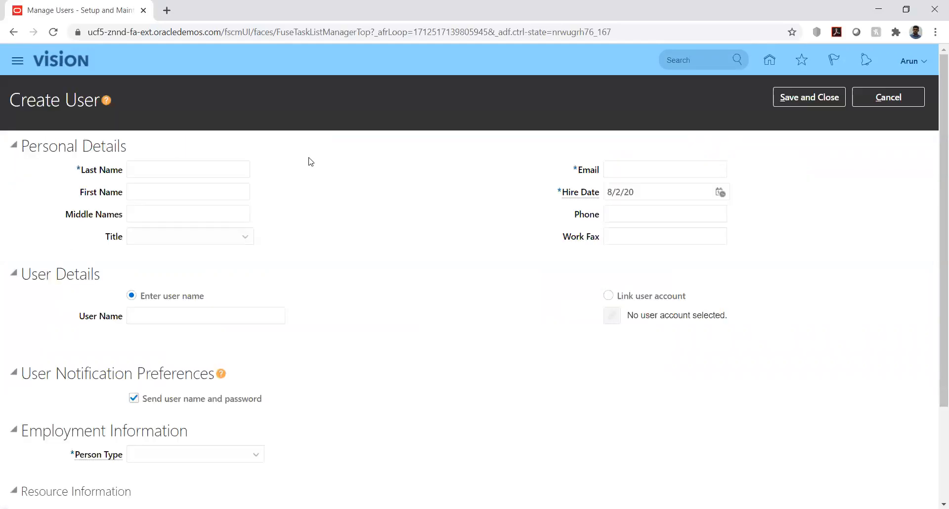
Enter the new user's last name and e-mail address, with hire date 1/1/20
click(170, 171)
text(Arun)
key(Tab)
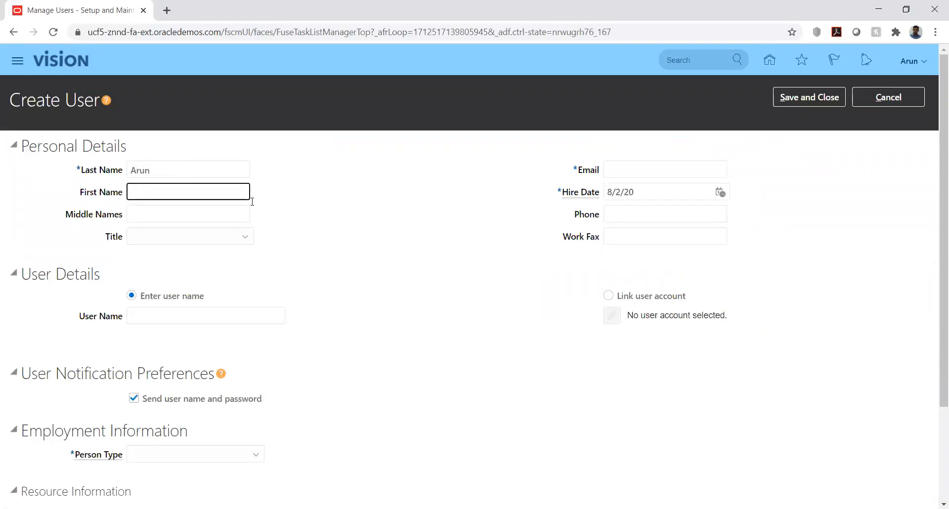
click(642, 172)
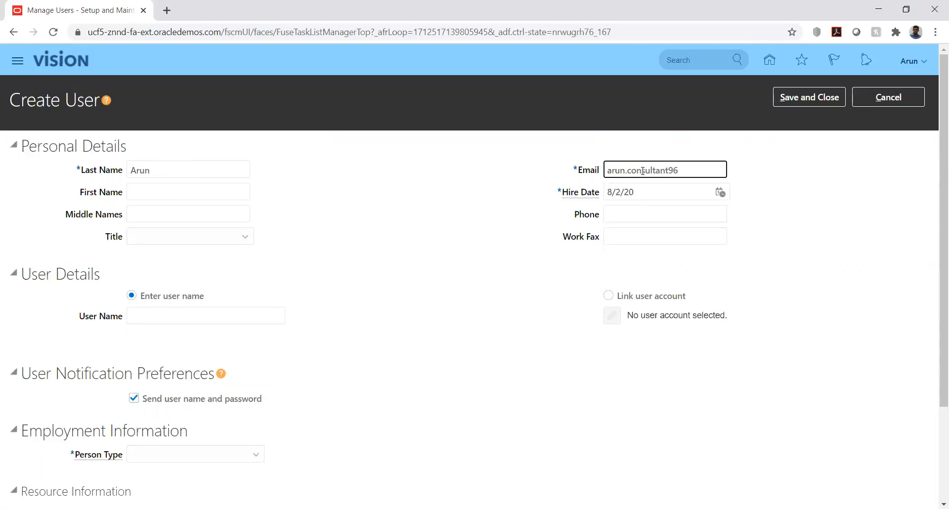
text(@gmail.com)
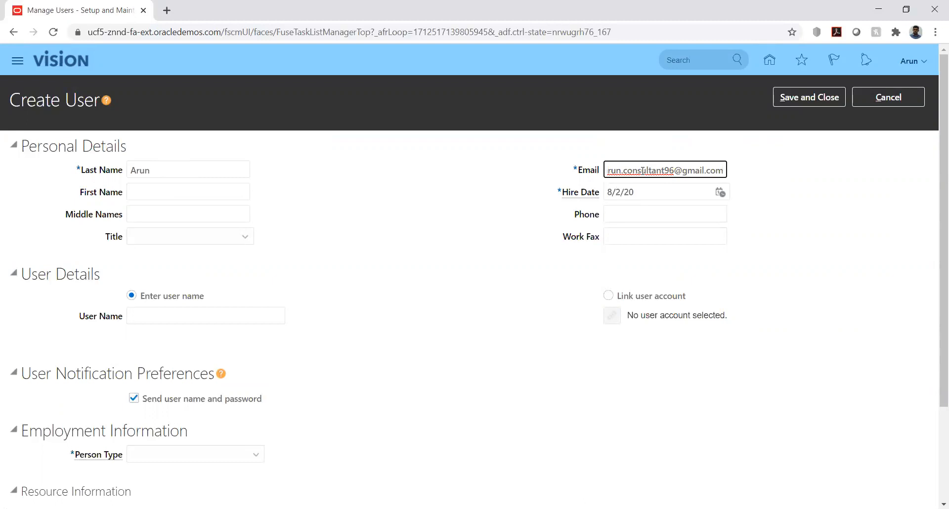
click(720, 192)
click(772, 216)
click(773, 227)
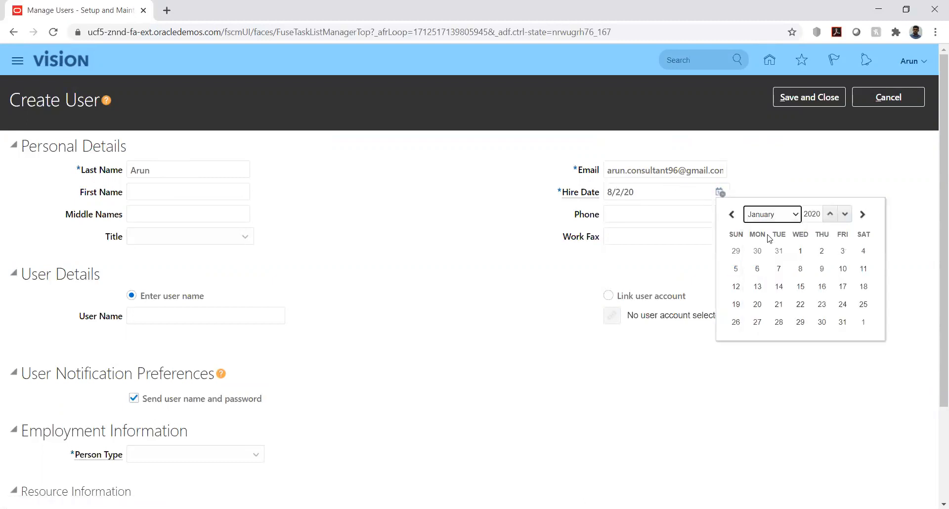
click(800, 251)
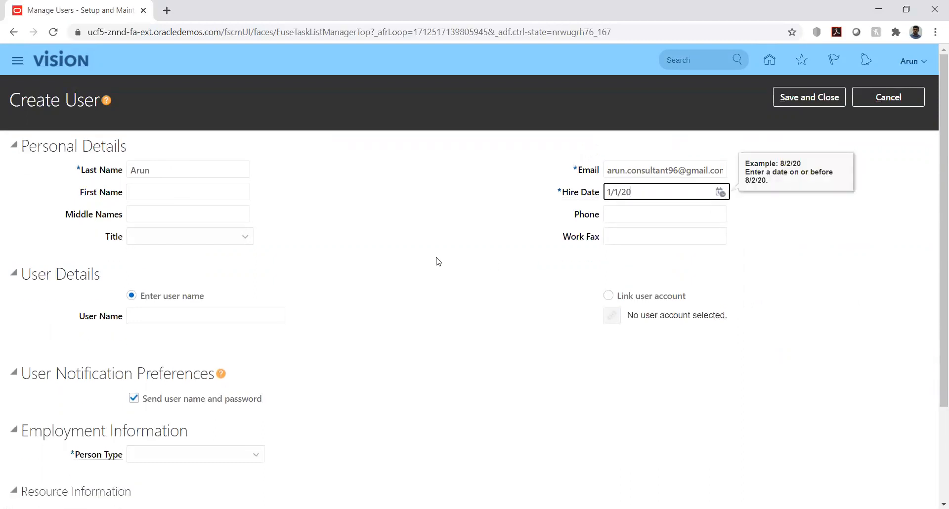
Link the user to the matching existing active user account found by login search
click(608, 296)
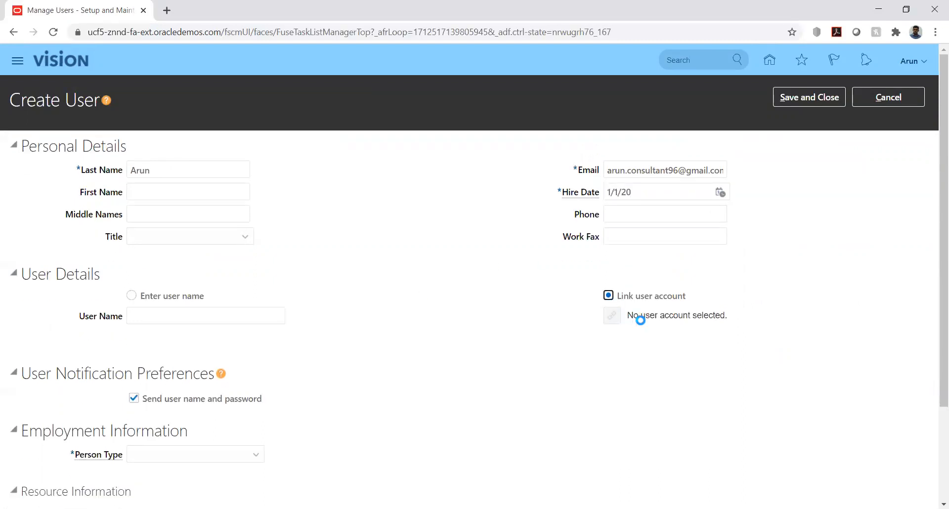
click(618, 318)
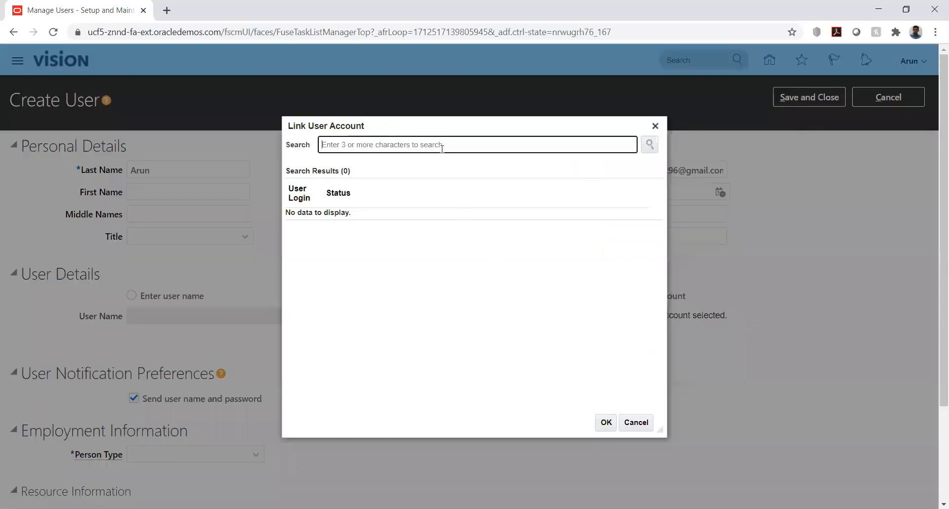
text(Arun12)
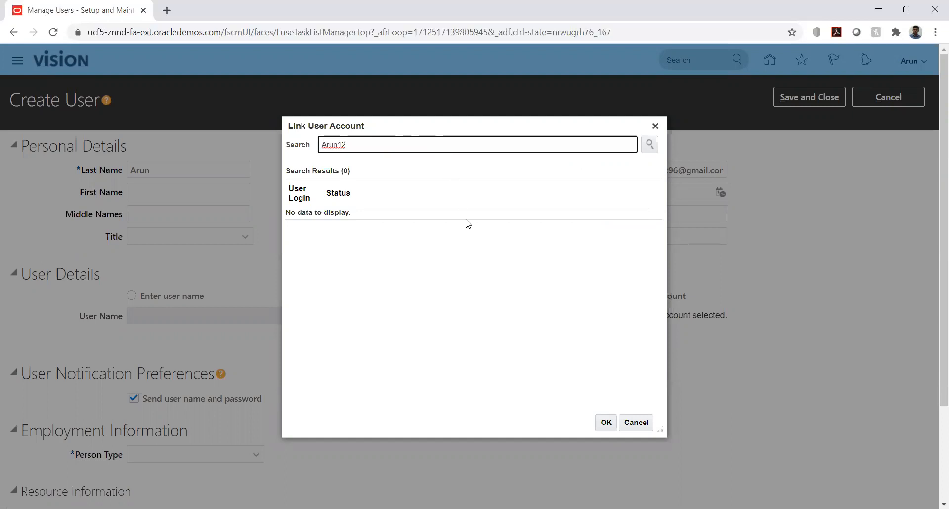
click(649, 146)
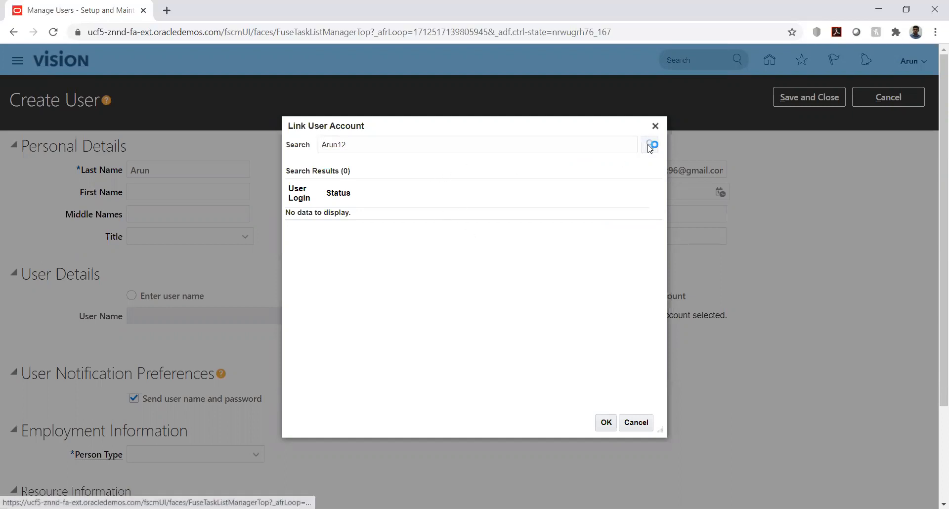
click(363, 220)
click(607, 422)
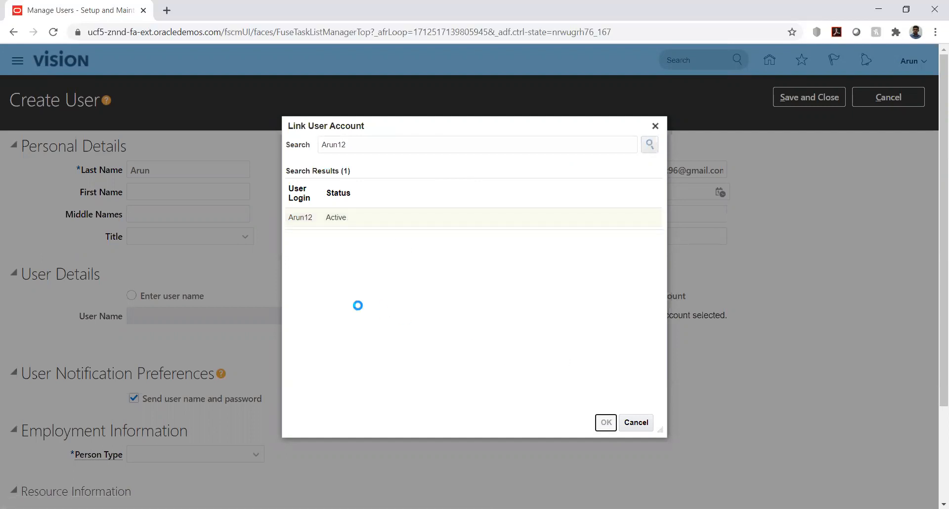
scroll(440, 313, down, 3)
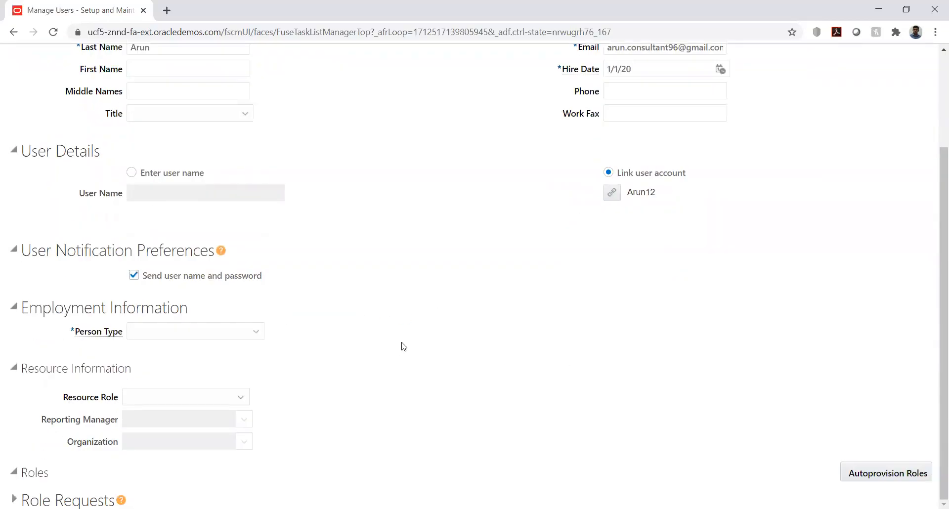
click(228, 332)
click(200, 381)
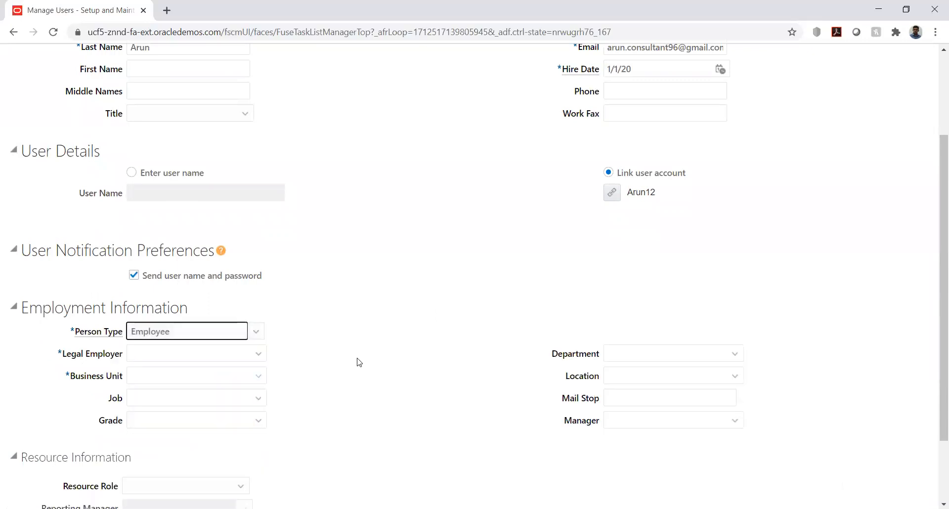
click(256, 331)
click(311, 345)
click(254, 355)
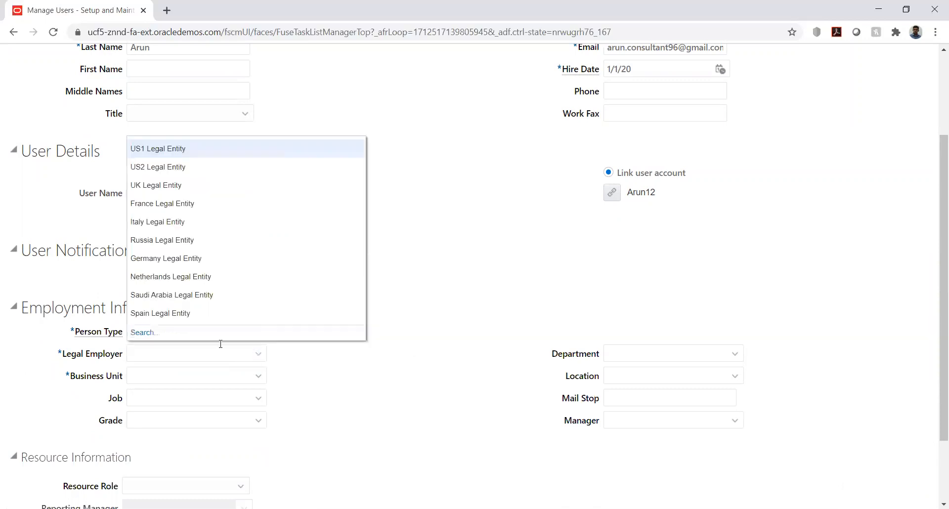
click(142, 333)
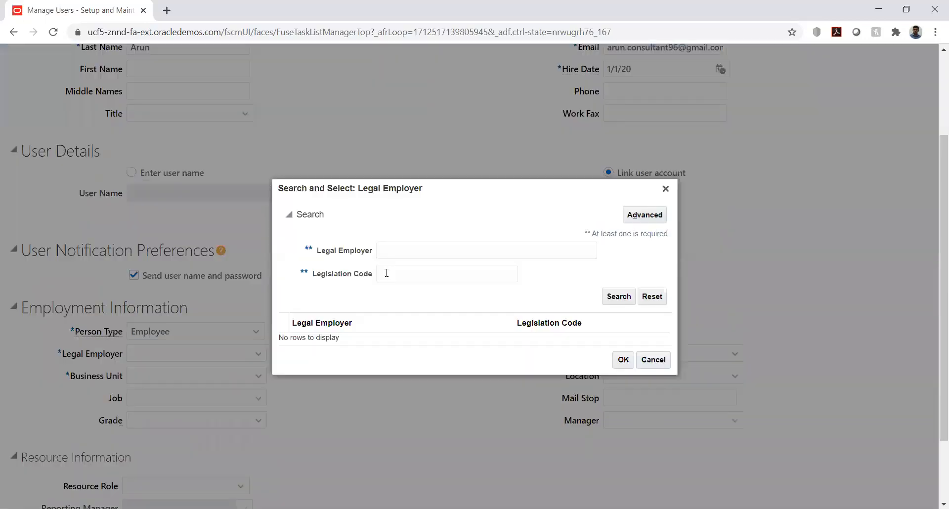
click(403, 250)
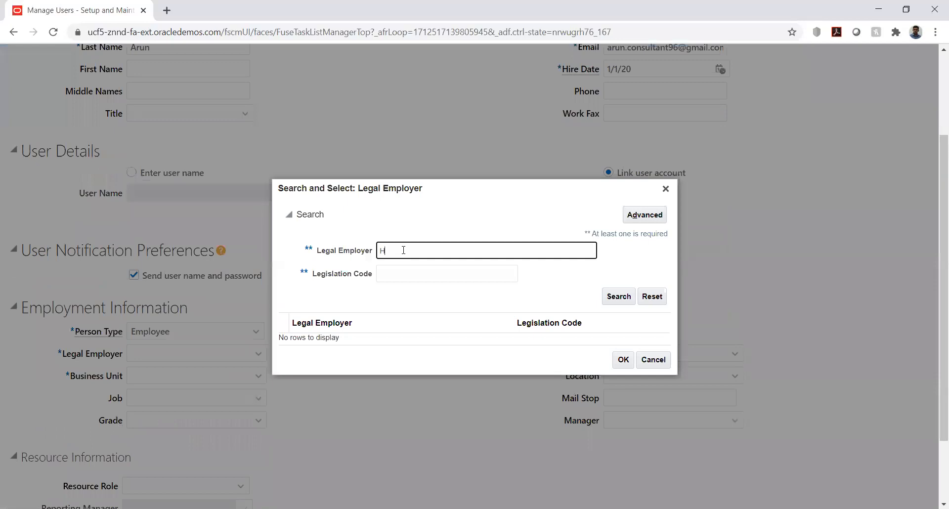
key(Return)
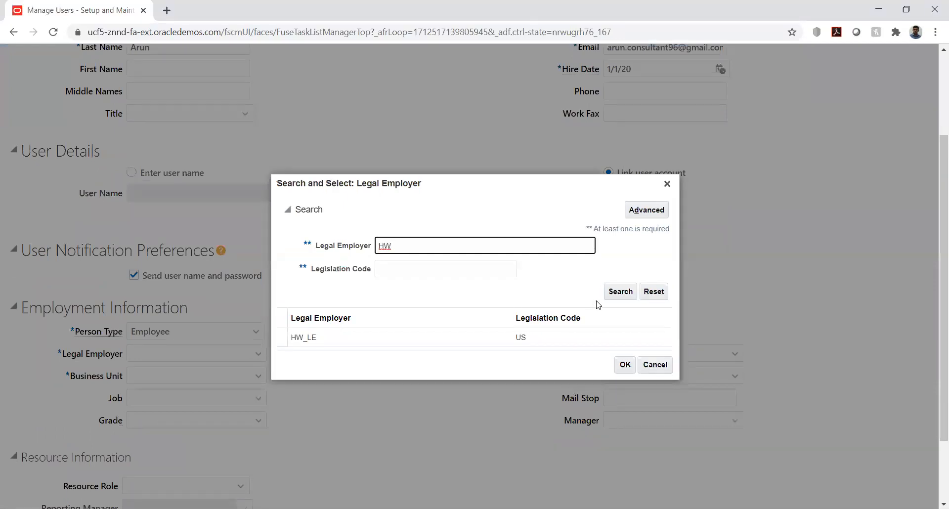
click(450, 340)
click(625, 365)
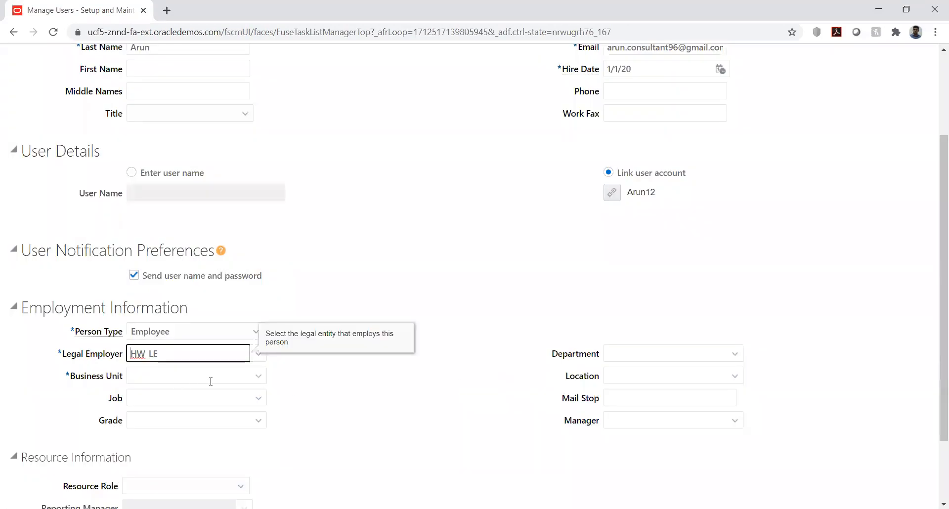
click(259, 377)
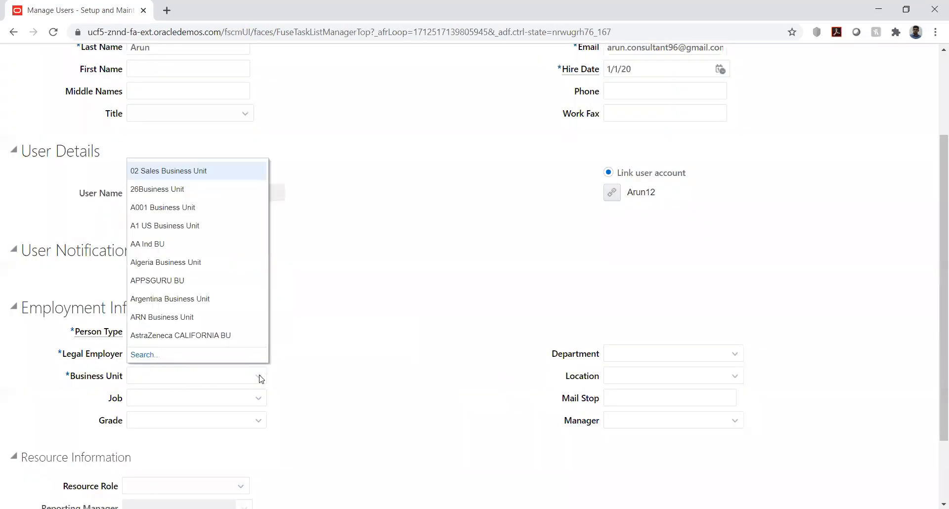
click(148, 354)
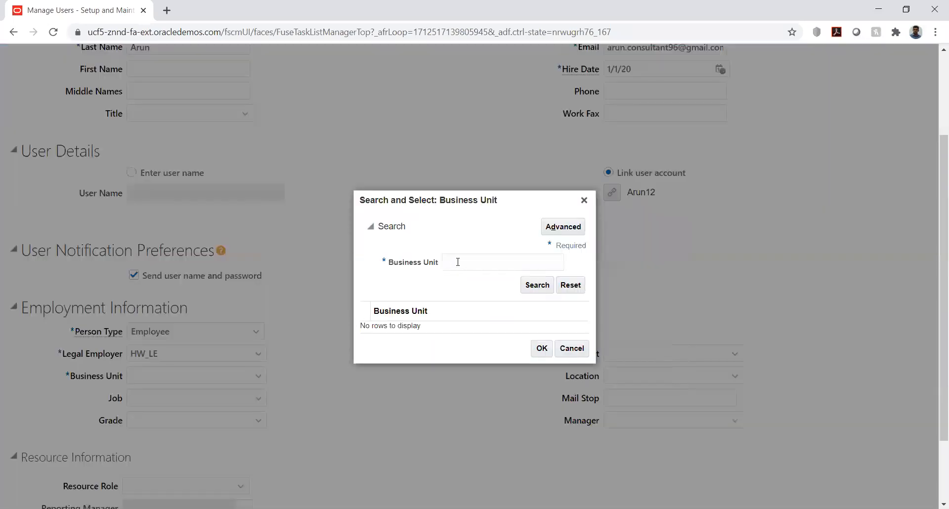
click(458, 262)
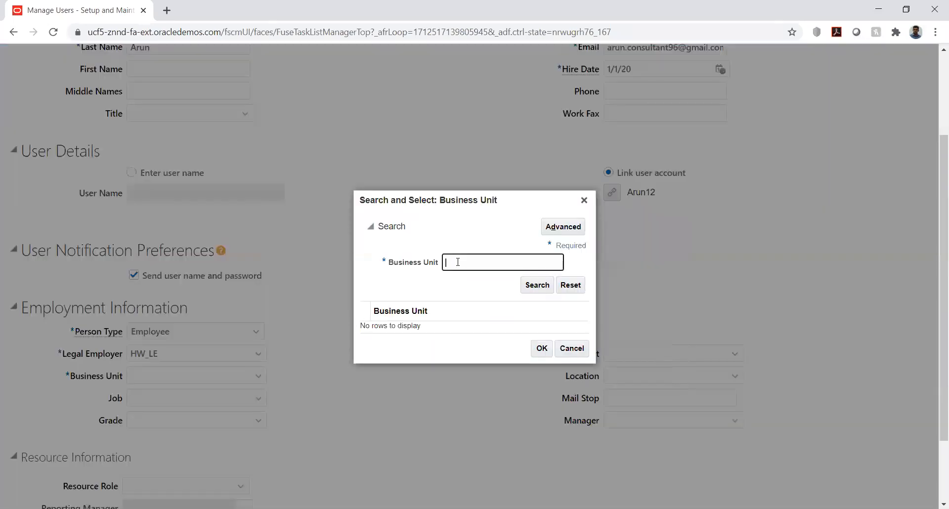
text(HW)
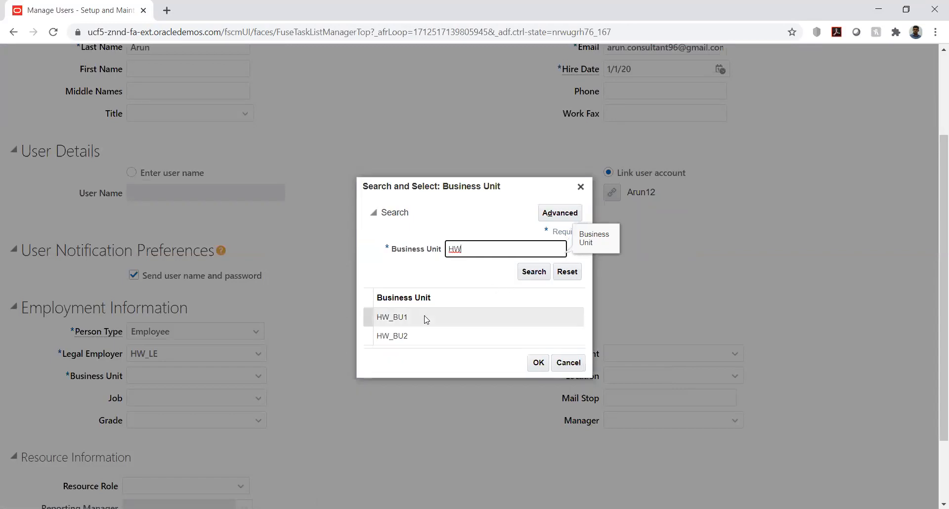
click(425, 318)
click(535, 363)
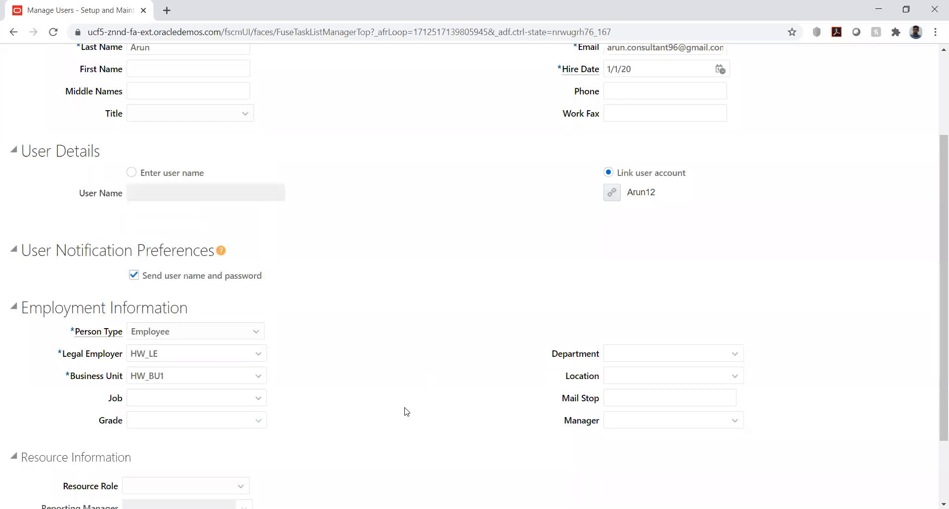
click(735, 420)
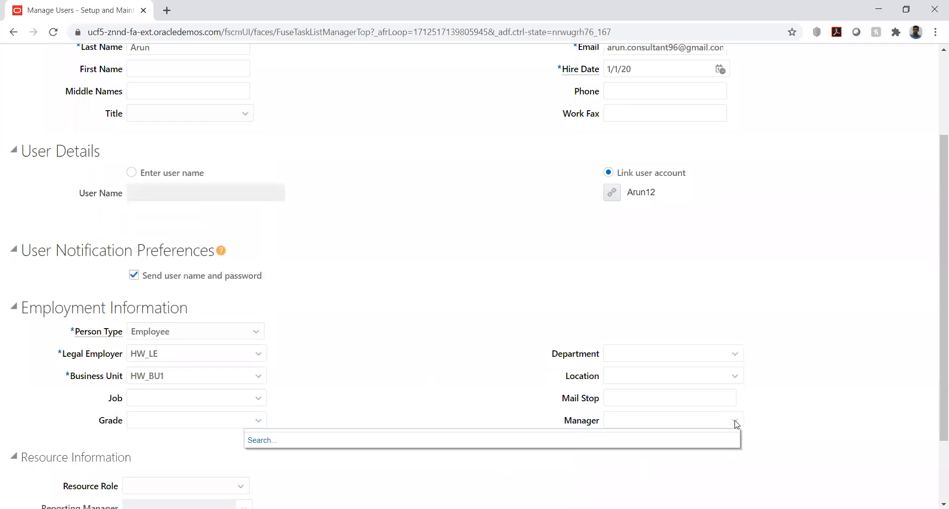
click(492, 372)
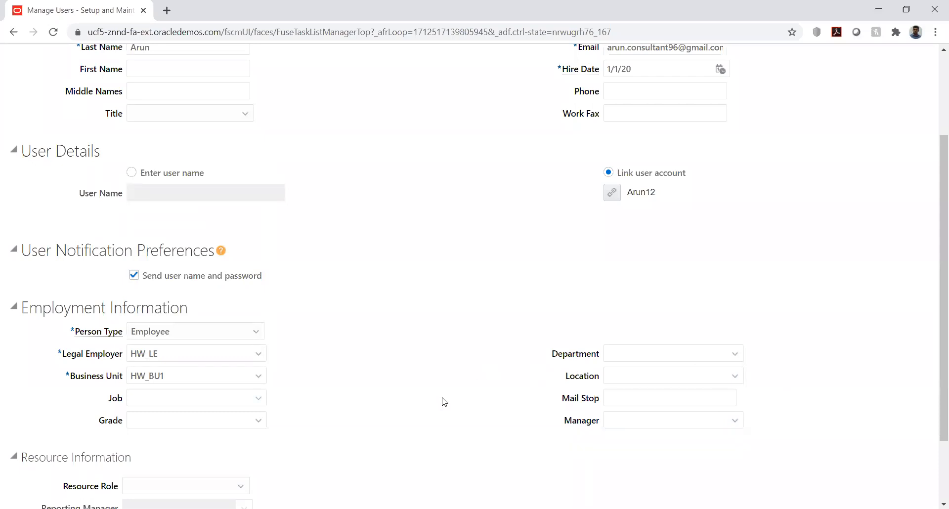
scroll(421, 315, down, 2)
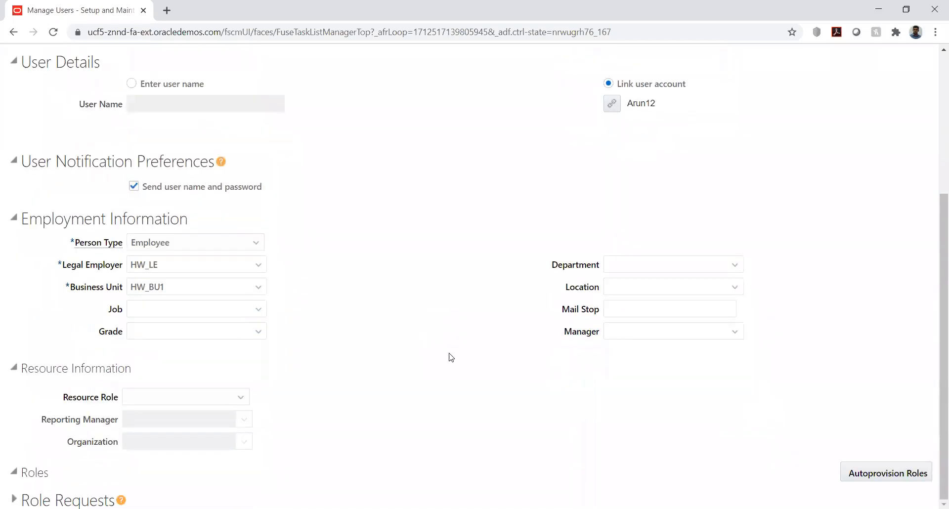
scroll(818, 344, up, 3)
scroll(818, 345, down, 1)
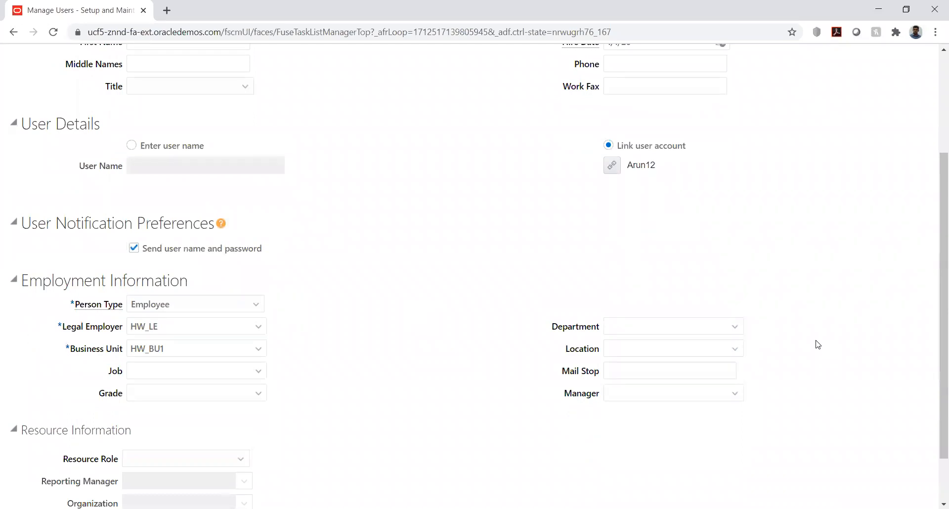
click(241, 464)
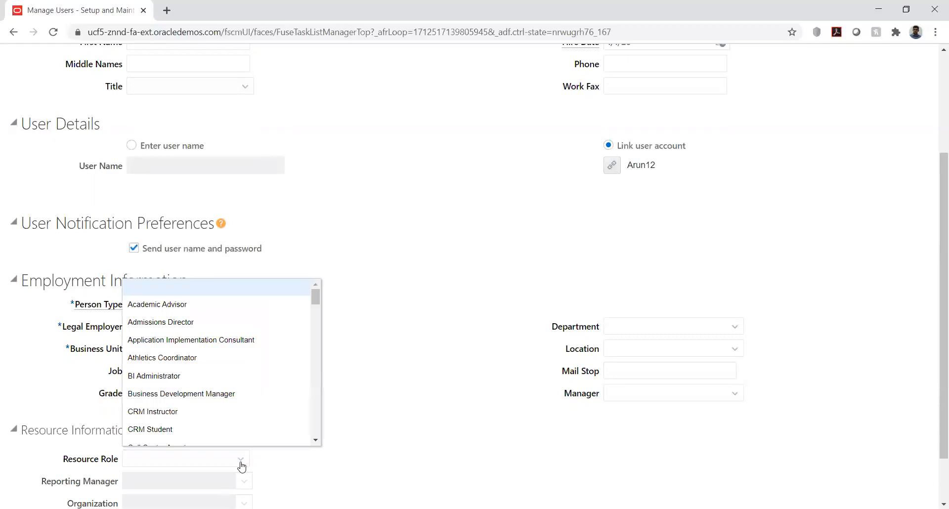
click(445, 436)
scroll(714, 392, up, 3)
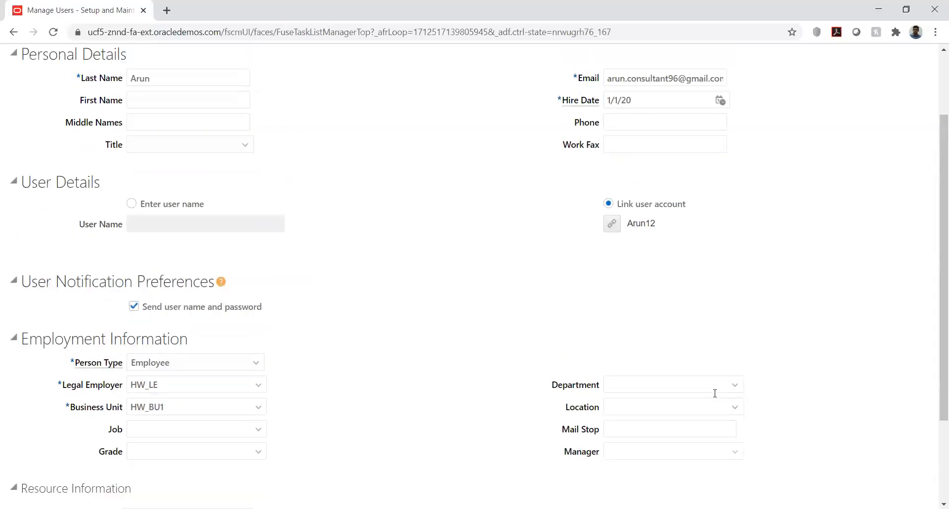
Save and close the user record, then exit the person and task searches
click(809, 97)
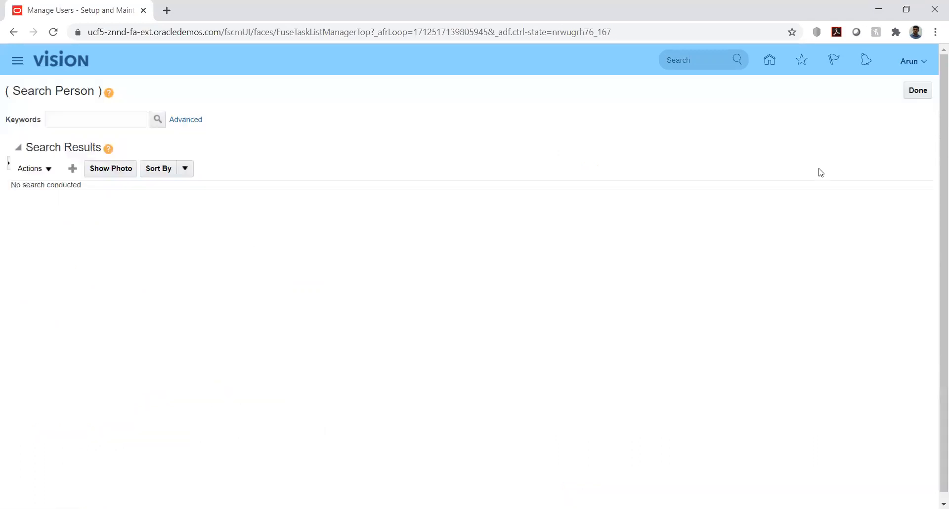
click(917, 92)
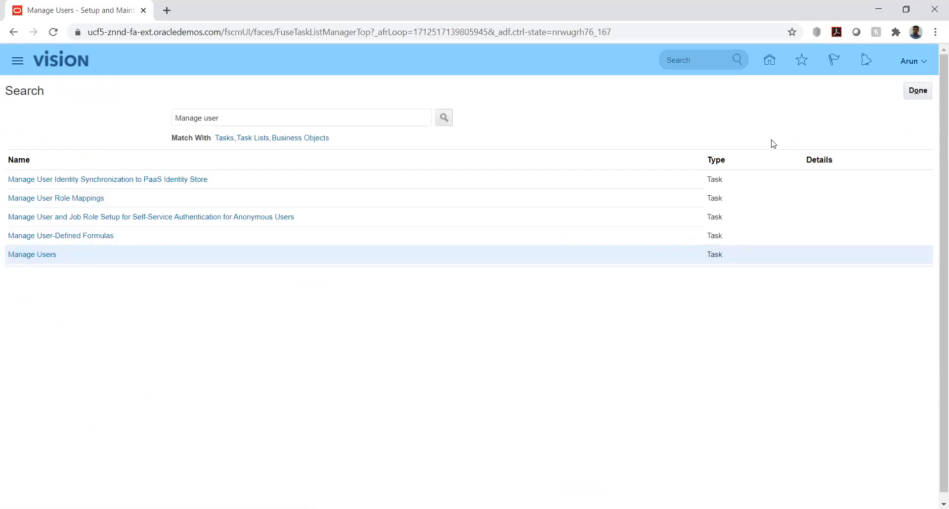
click(917, 92)
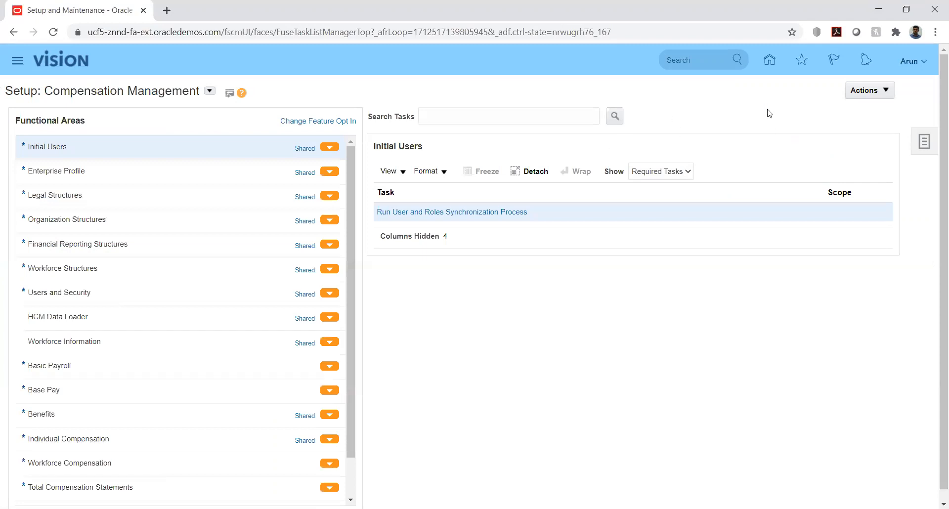
From the home page, open Receivables > Billing and show its task list
click(770, 60)
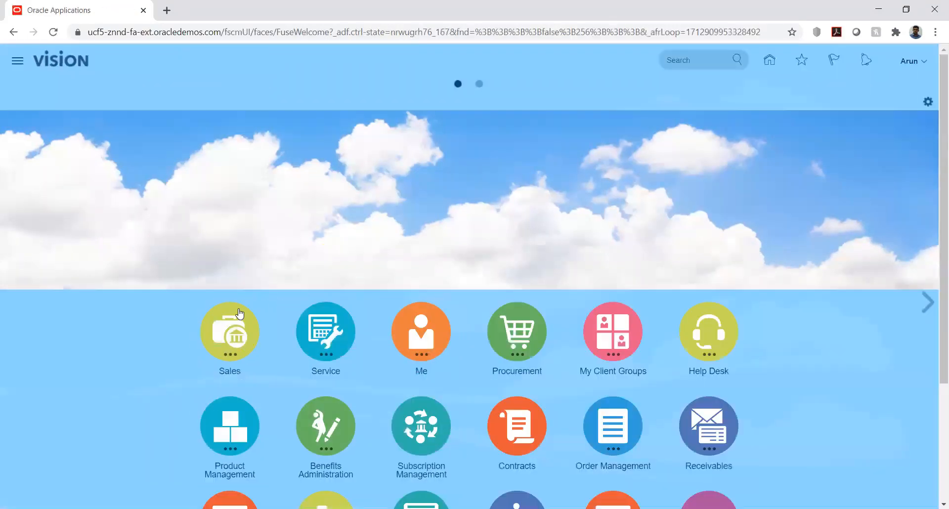
scroll(182, 344, down, 2)
scroll(183, 344, down, 1)
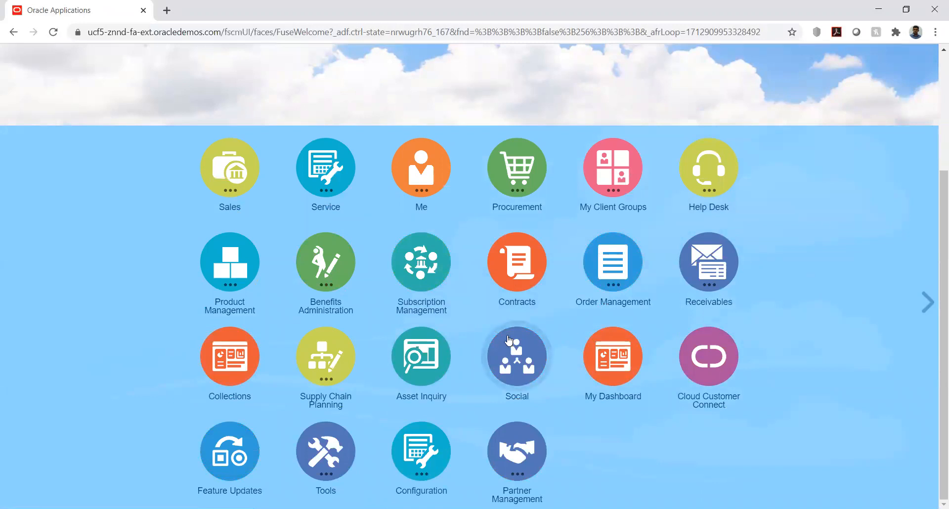
click(694, 264)
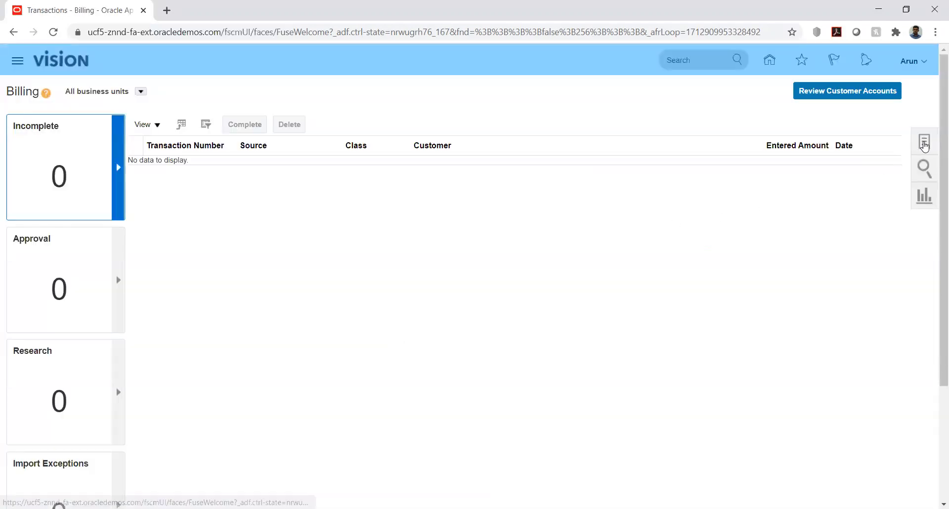
click(924, 144)
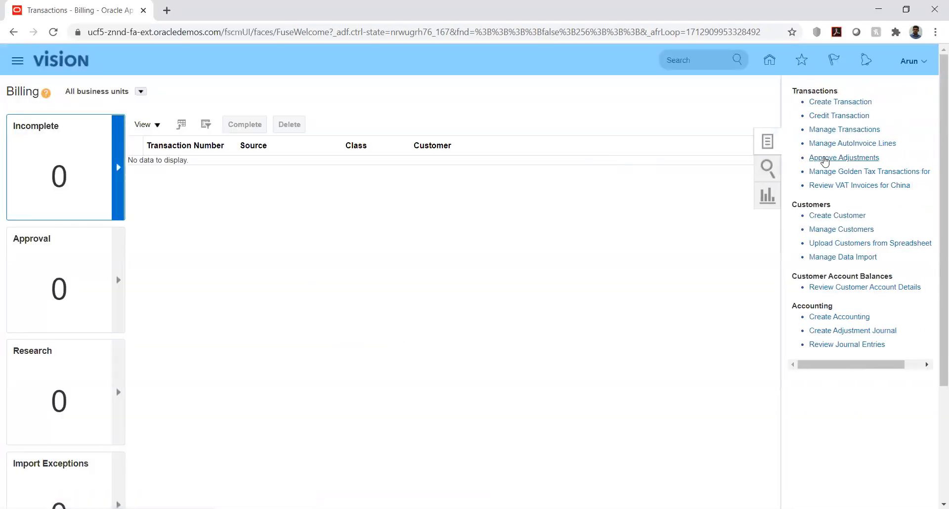
Open Approve Adjustments to confirm nothing is pending, then sign out from the user menu
click(827, 158)
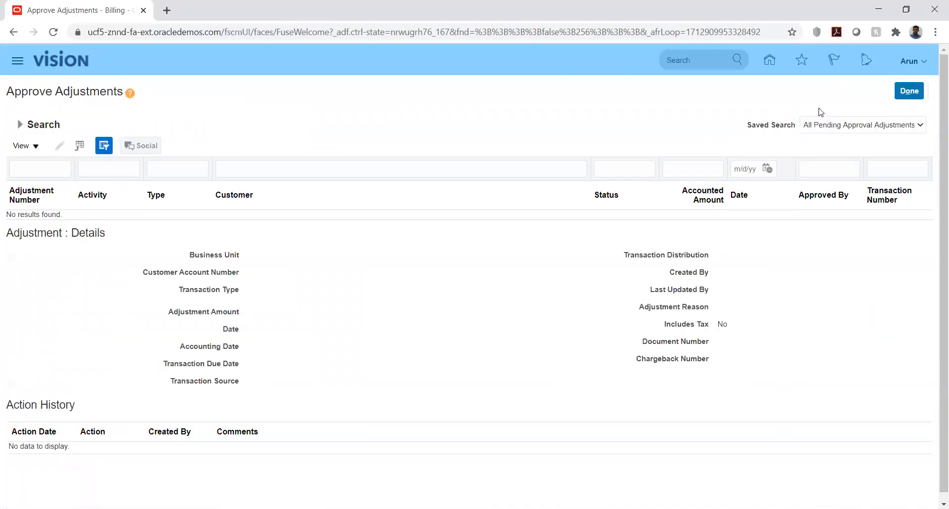
click(928, 68)
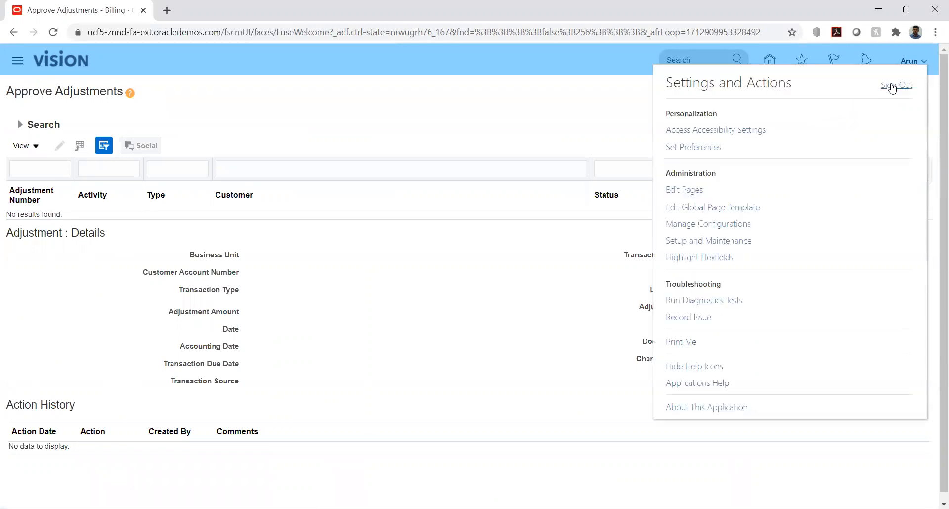
click(896, 85)
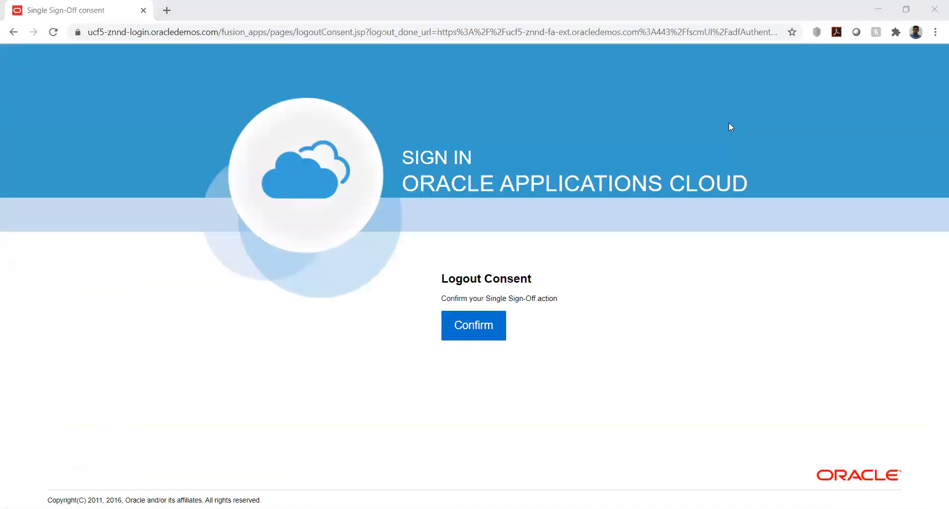
Confirm logout, then sign in with the other user's ID and password
click(472, 327)
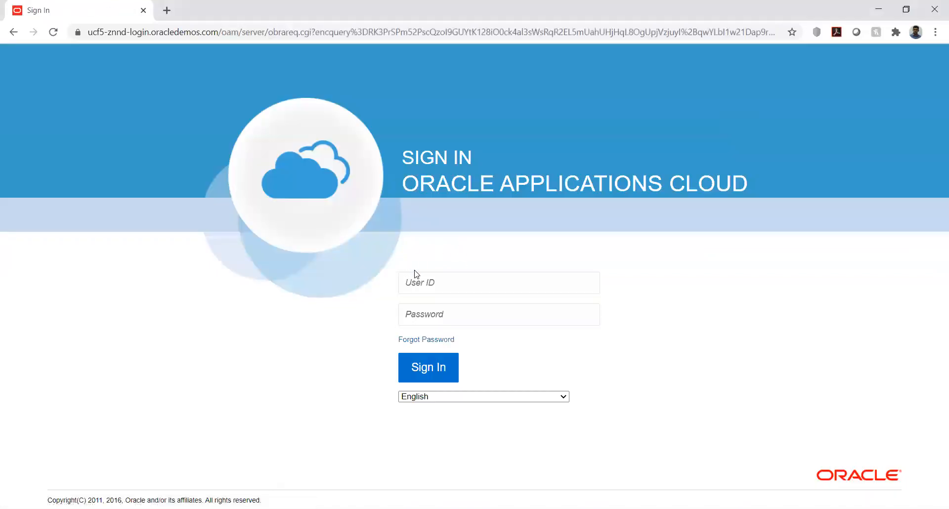
click(439, 283)
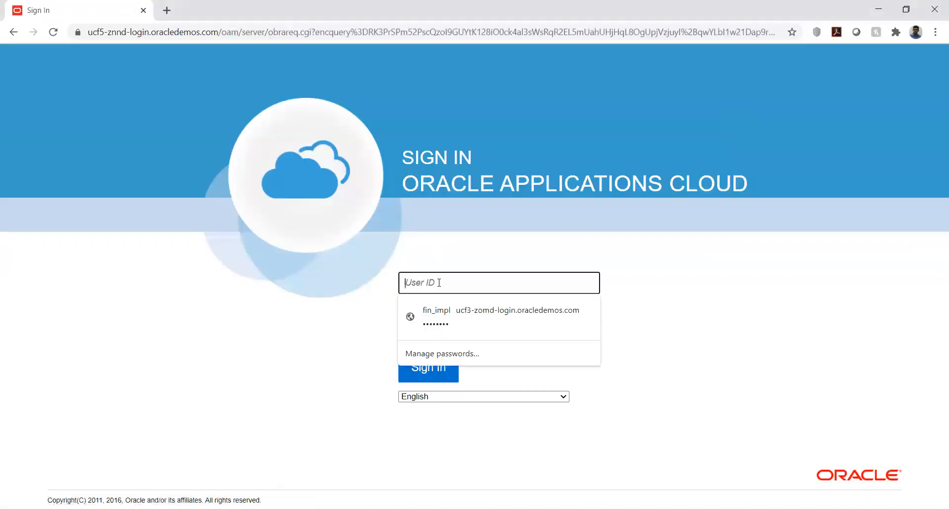
text(CHN)
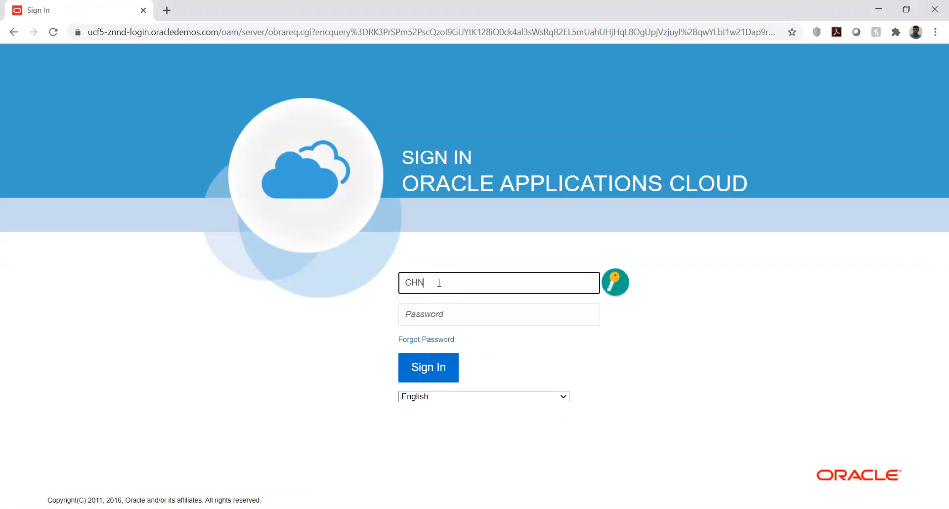
text(.CHN)
key(Tab)
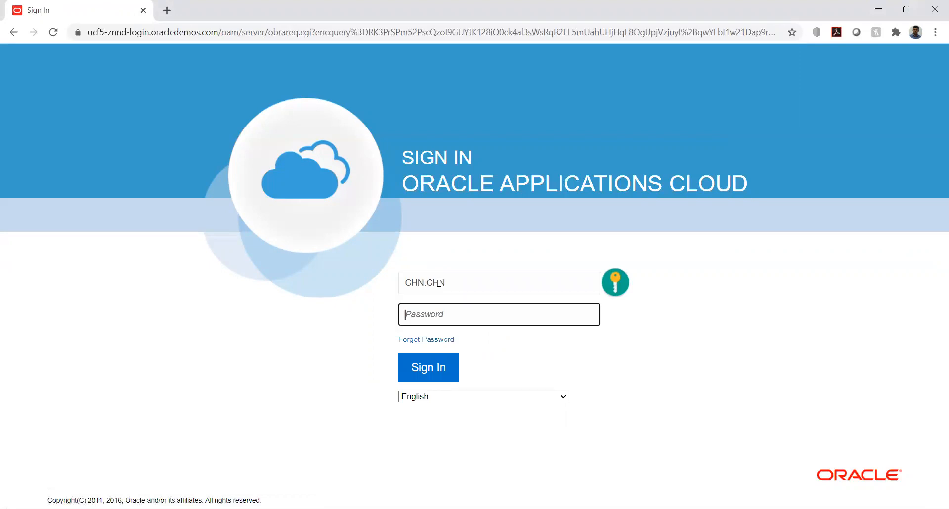
text(********)
click(431, 366)
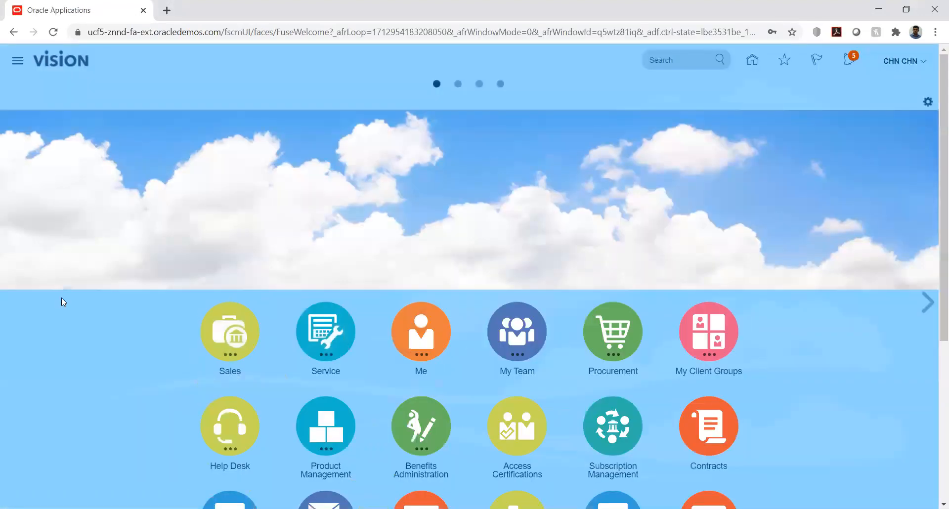
In Receivables Billing, open Manage Transactions and search for transaction number 1
scroll(134, 397, down, 5)
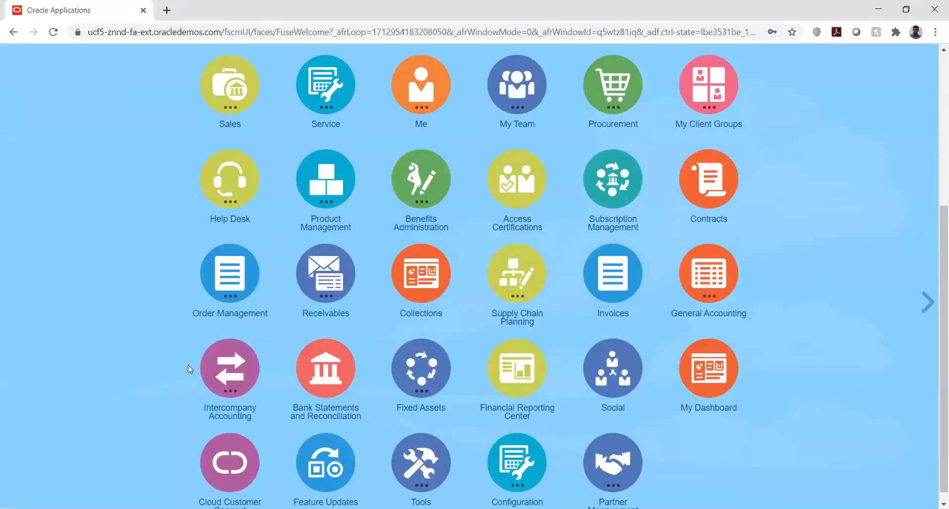
click(295, 316)
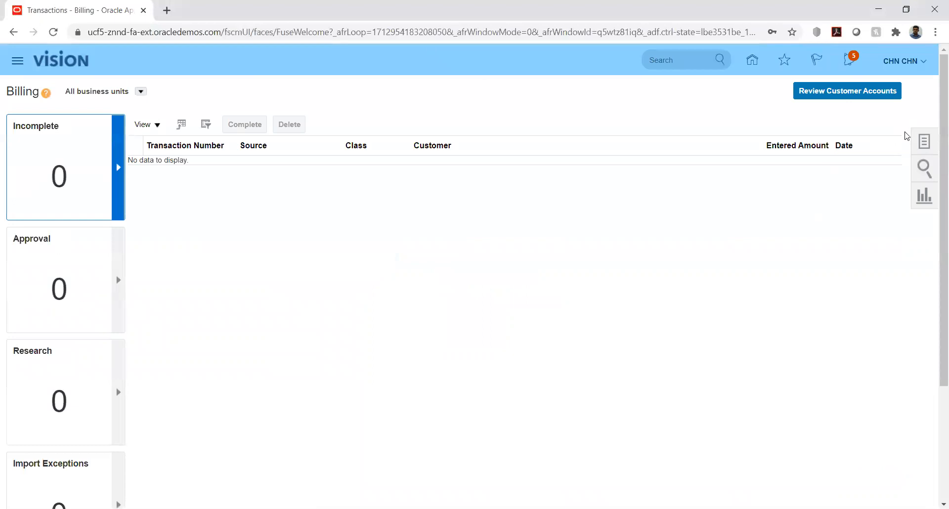
click(920, 145)
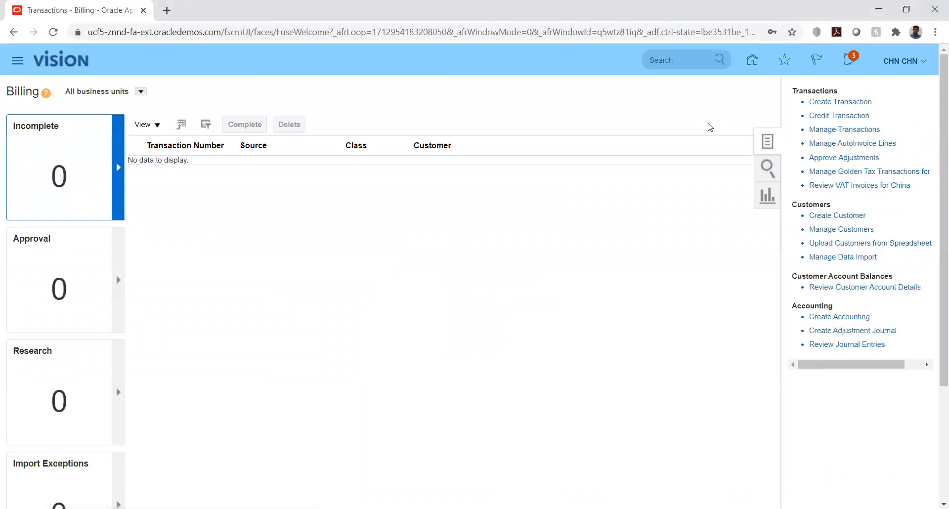
click(823, 130)
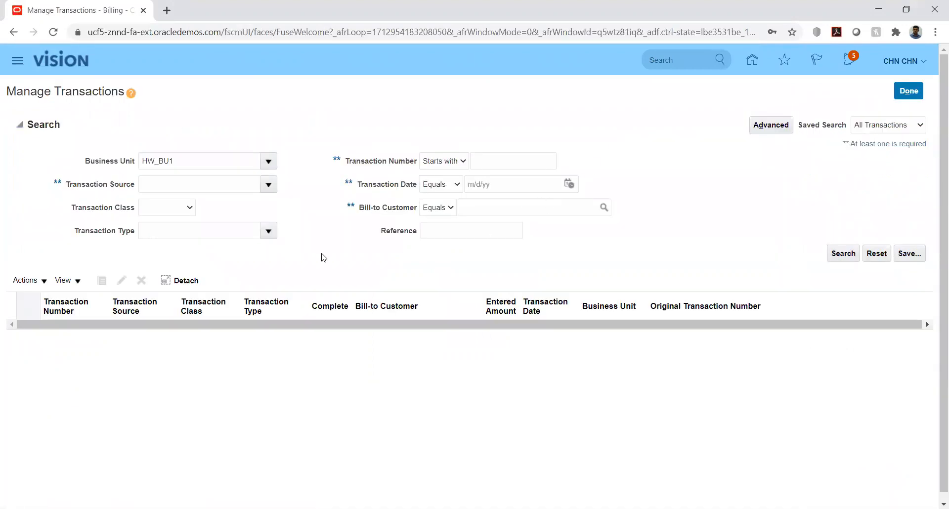
click(539, 168)
text(1)
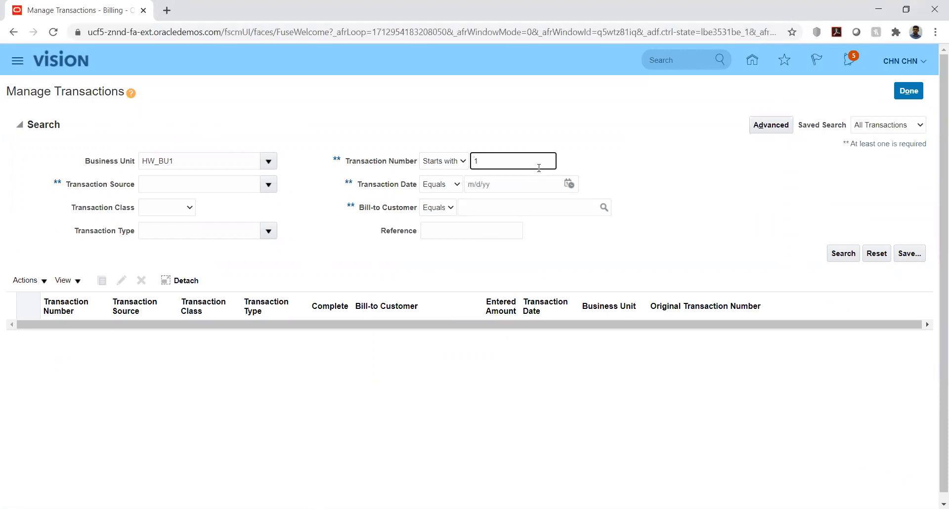
key(Return)
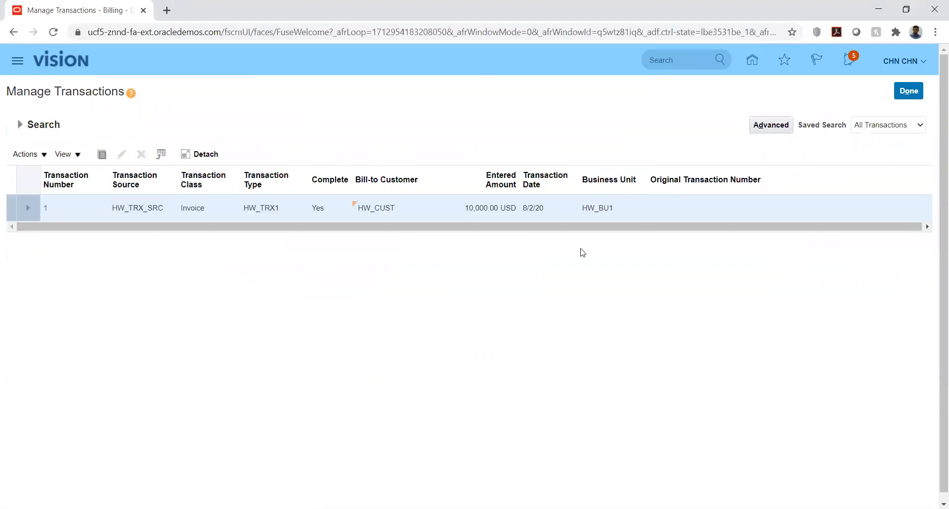
Open Invoice 1's adjustments and withdraw adjustment 2144, acknowledging the confirmation
click(46, 208)
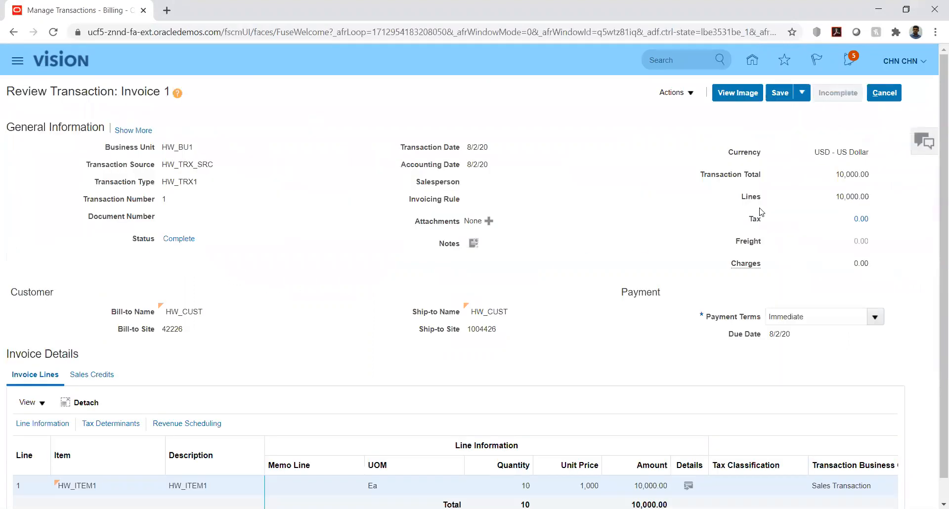
click(686, 93)
click(665, 150)
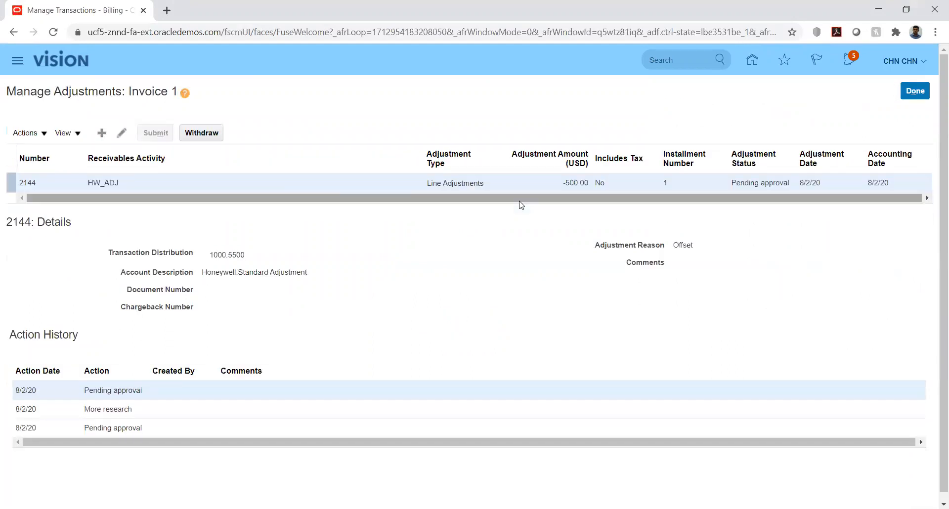
click(142, 187)
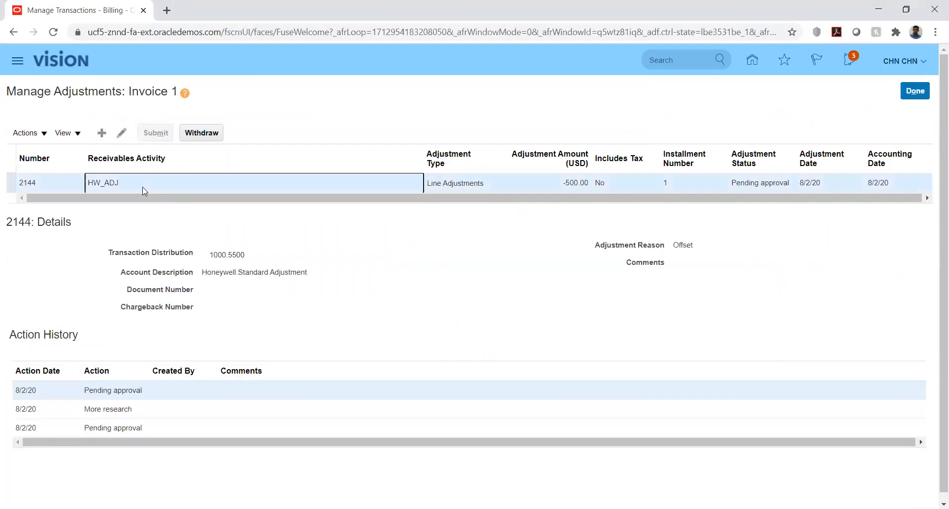
click(207, 135)
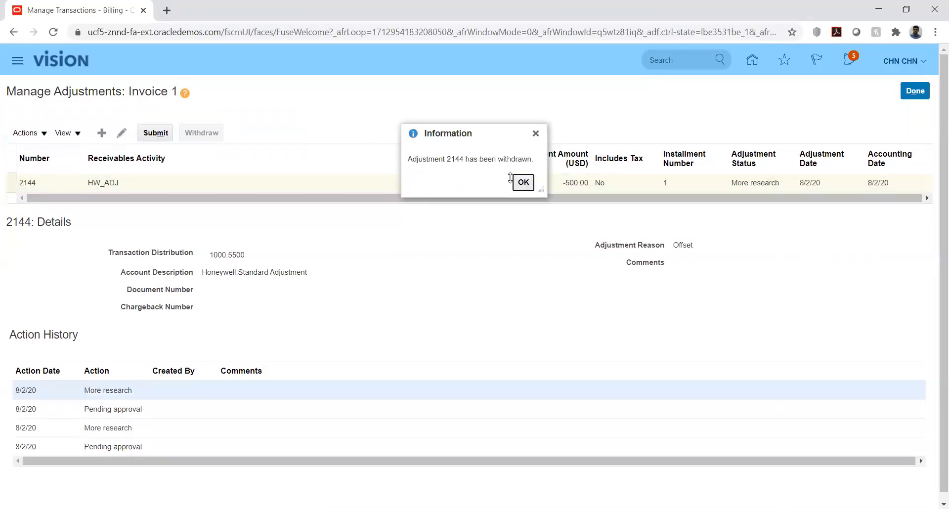
click(520, 184)
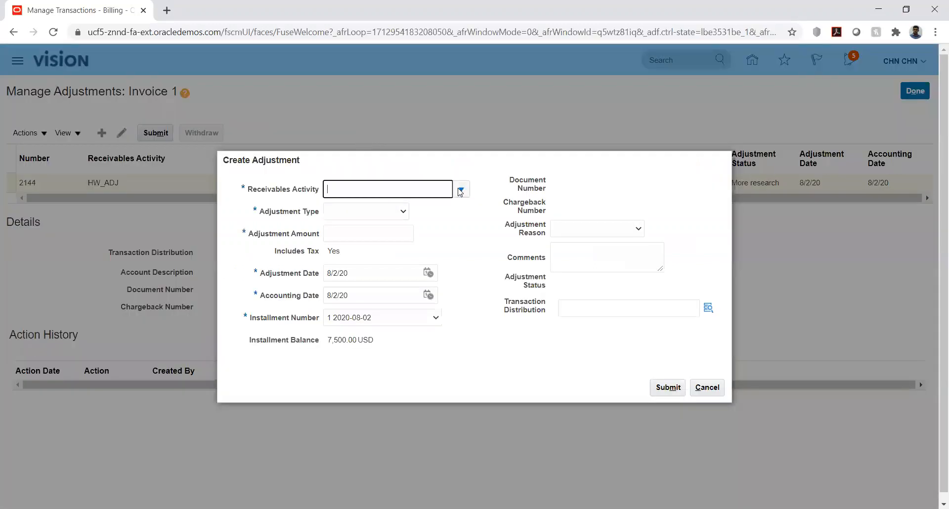
Submit an HW_ADJ Line Adjustments adjustment of 200 dated 8/2/20 on Invoice 1
click(461, 190)
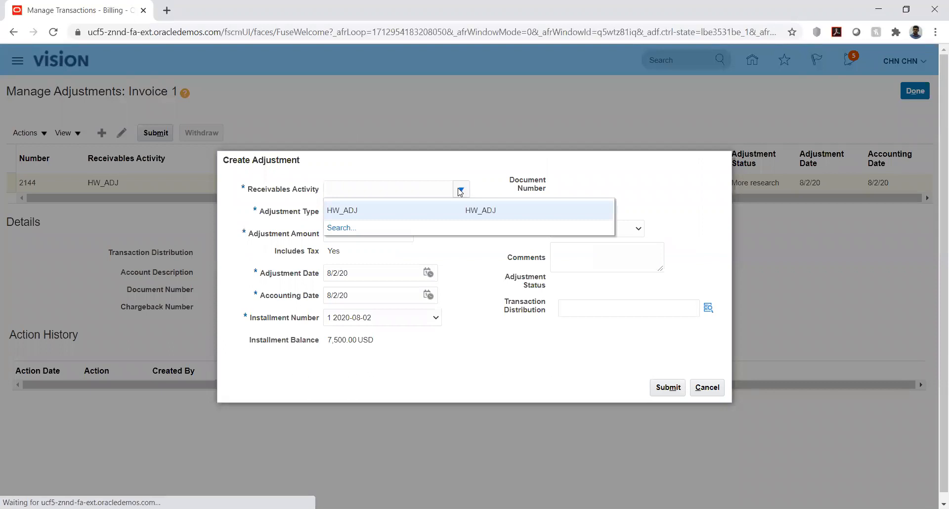
click(414, 208)
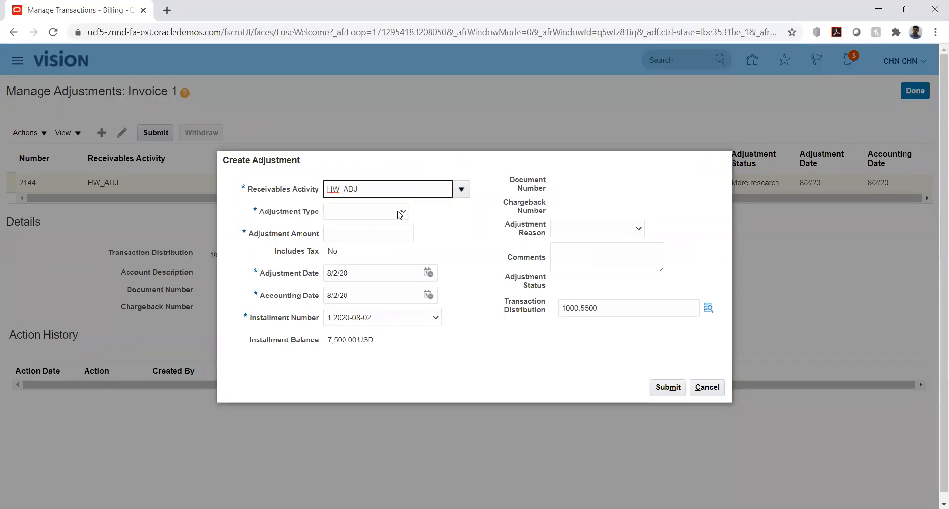
click(401, 212)
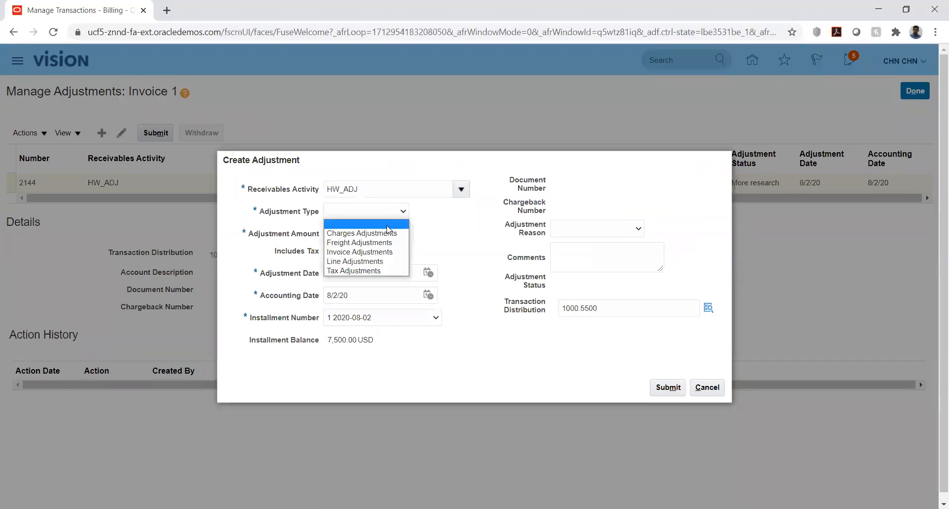
click(369, 261)
click(363, 236)
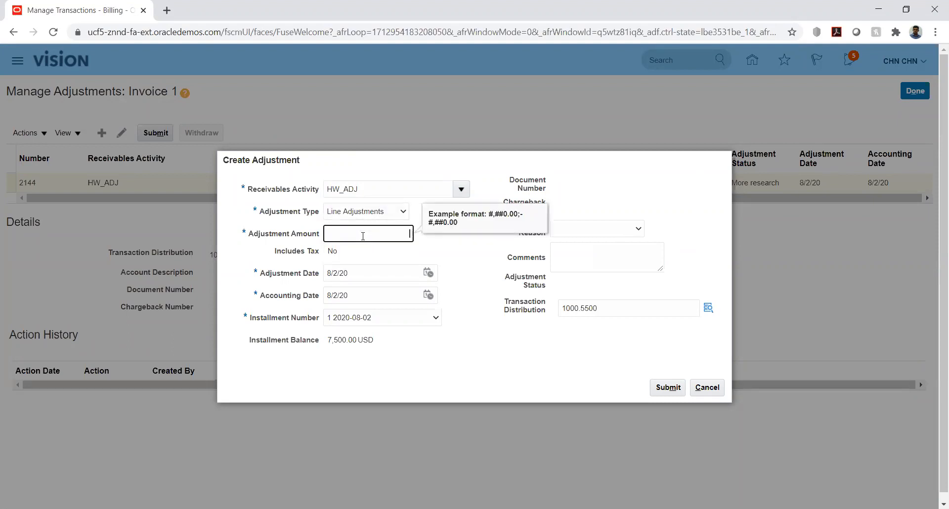
text(200)
key(Tab)
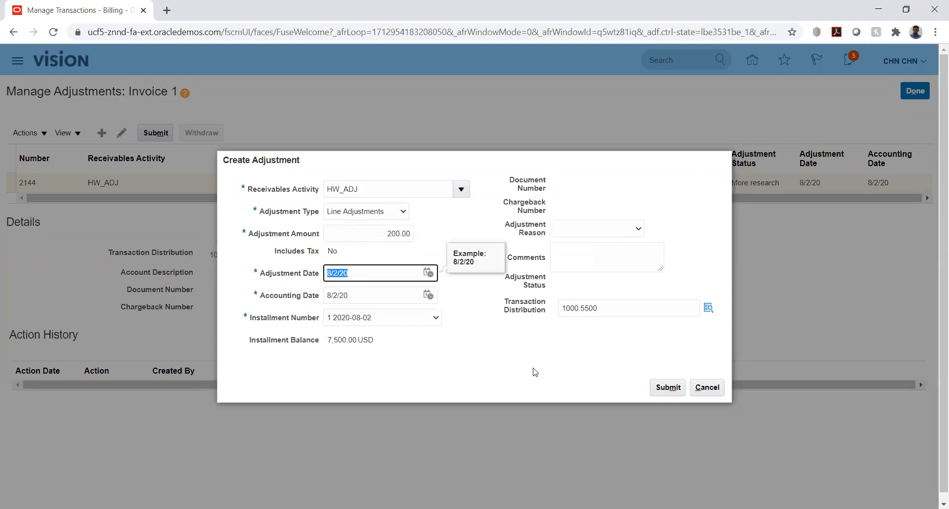
click(533, 360)
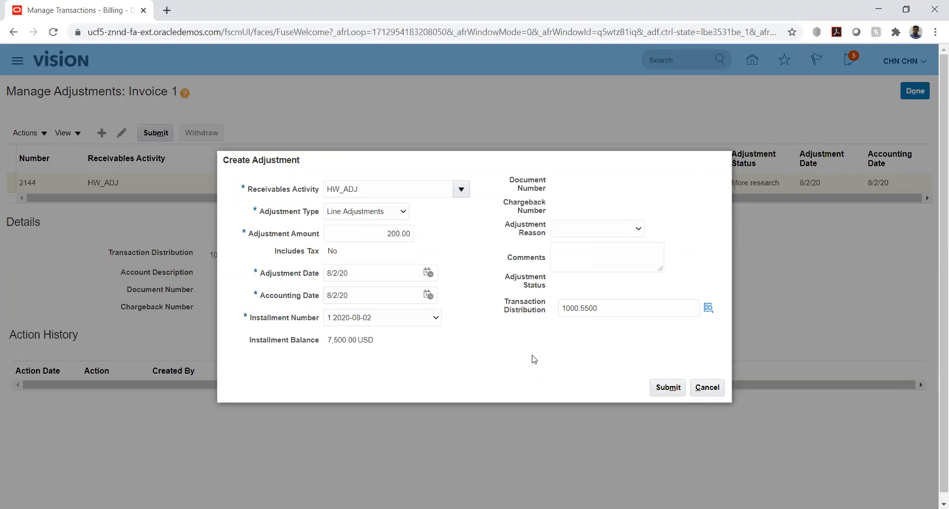
click(665, 387)
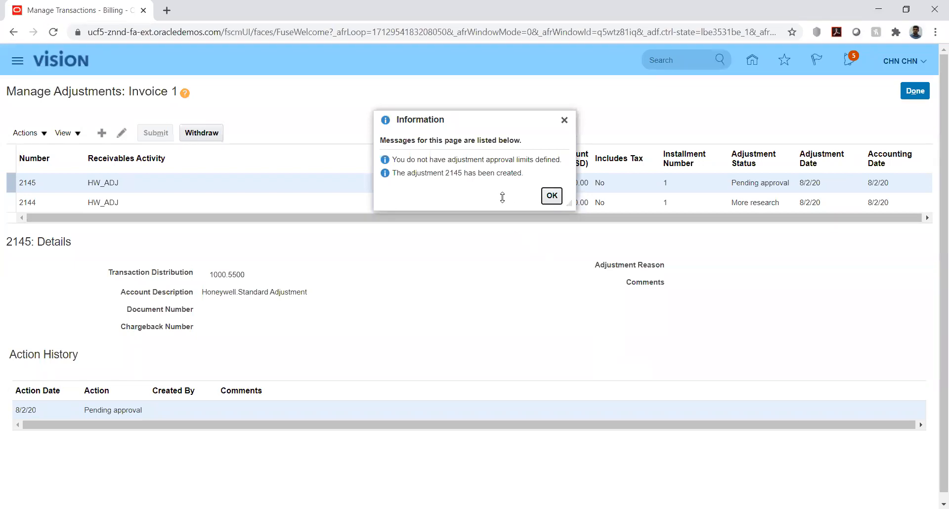
click(552, 197)
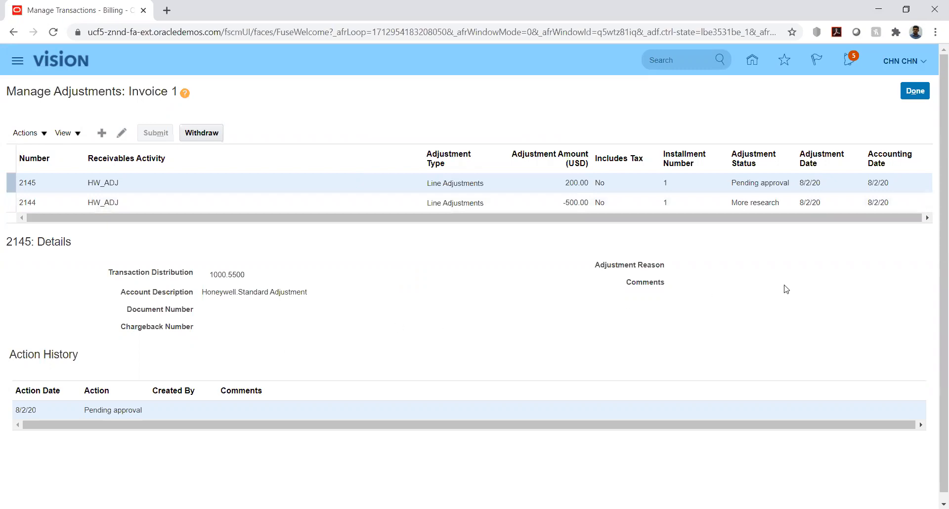
click(916, 91)
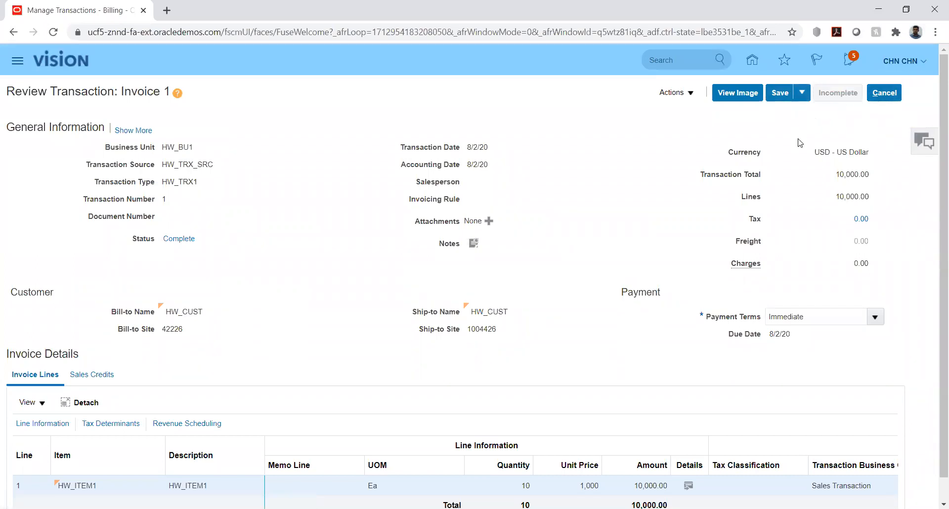
Sign out, confirm, and sign back in with the other user's ID and password
click(889, 90)
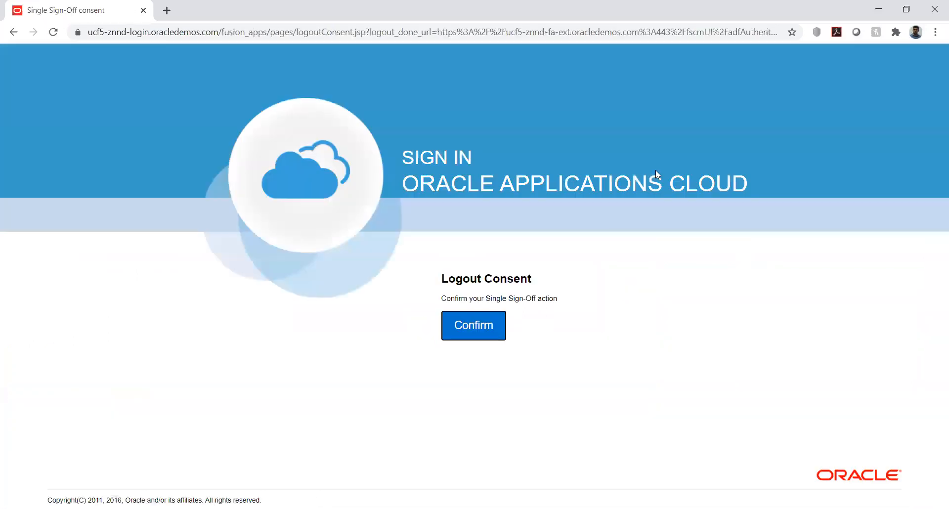
click(478, 324)
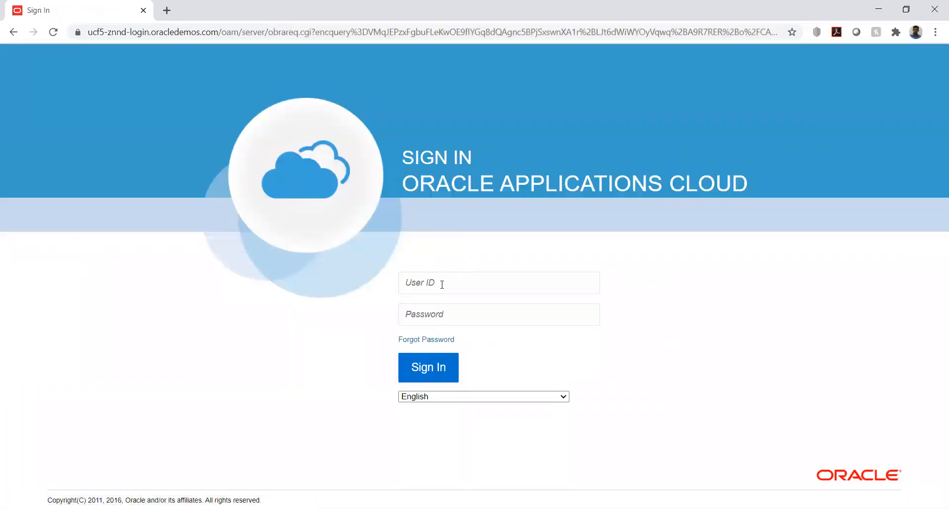
click(442, 285)
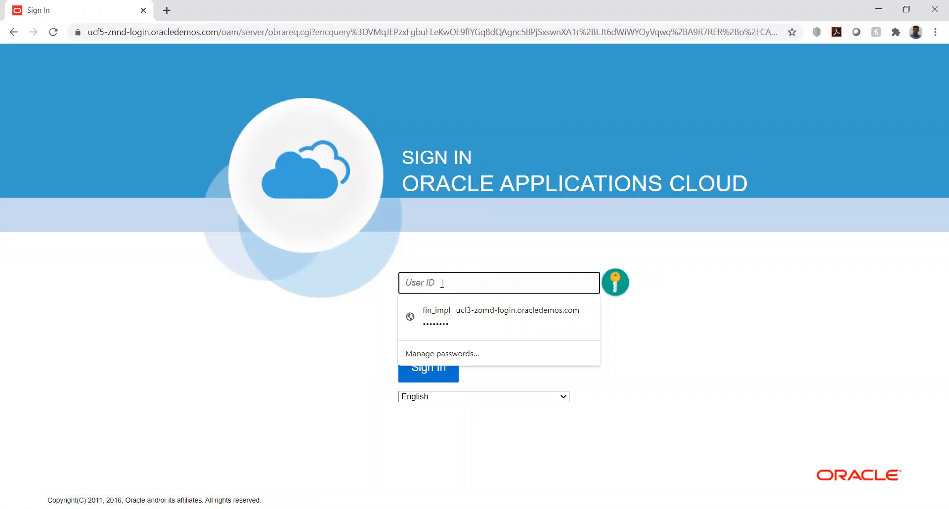
text(Arun12)
key(Tab)
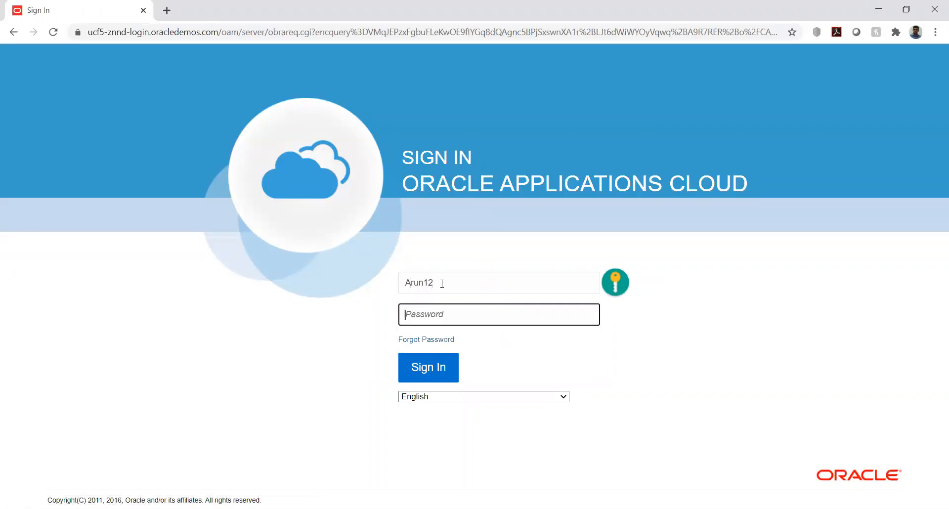
text(••)
text(**)
key(Return)
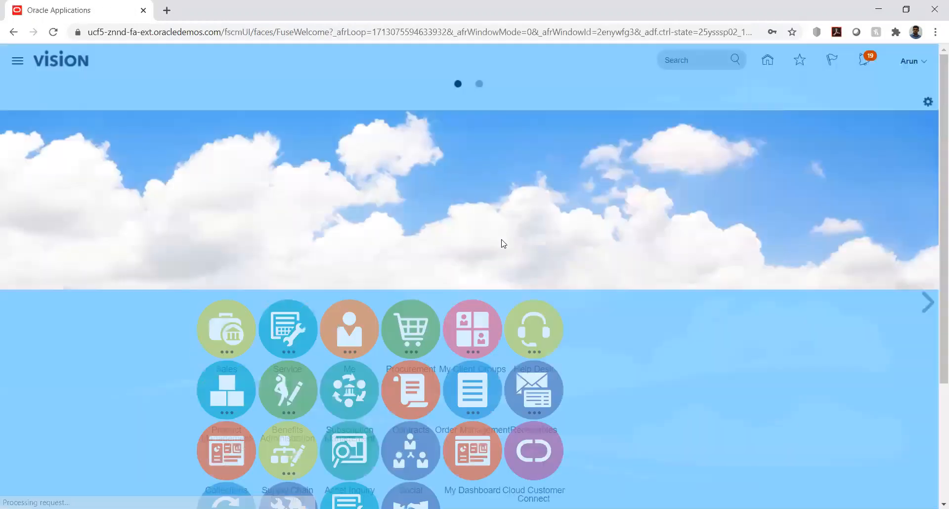
From Receivables > Billing, confirm the Approve Adjustments list is empty for this user, then return to Billing
scroll(748, 269, down, 3)
click(714, 264)
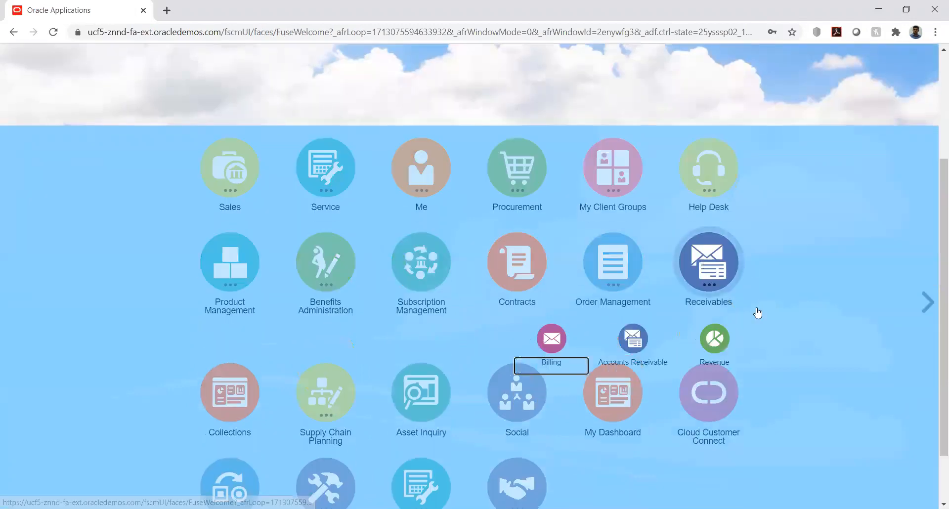
click(553, 340)
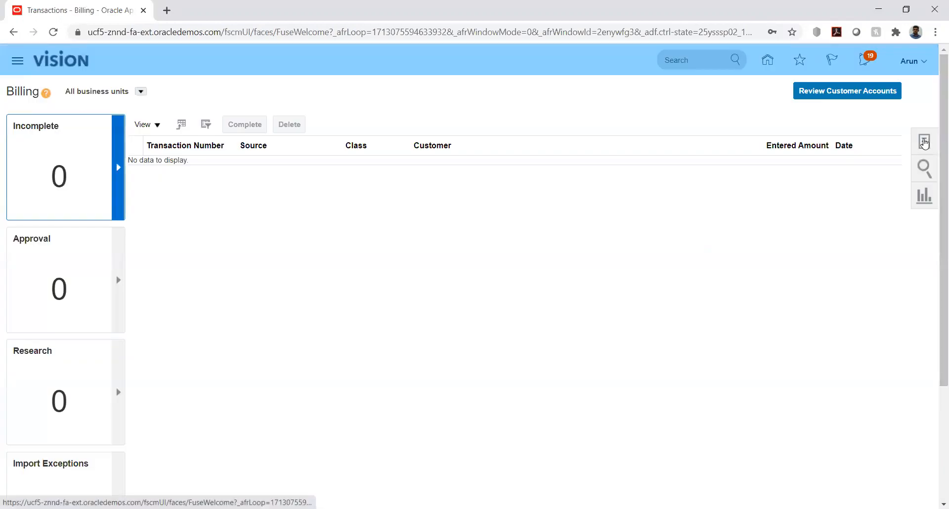
click(924, 143)
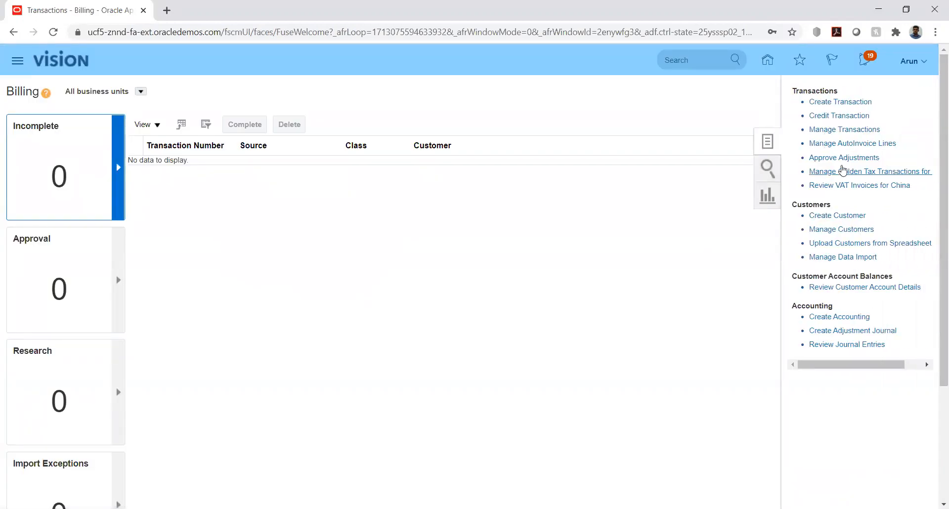
click(838, 157)
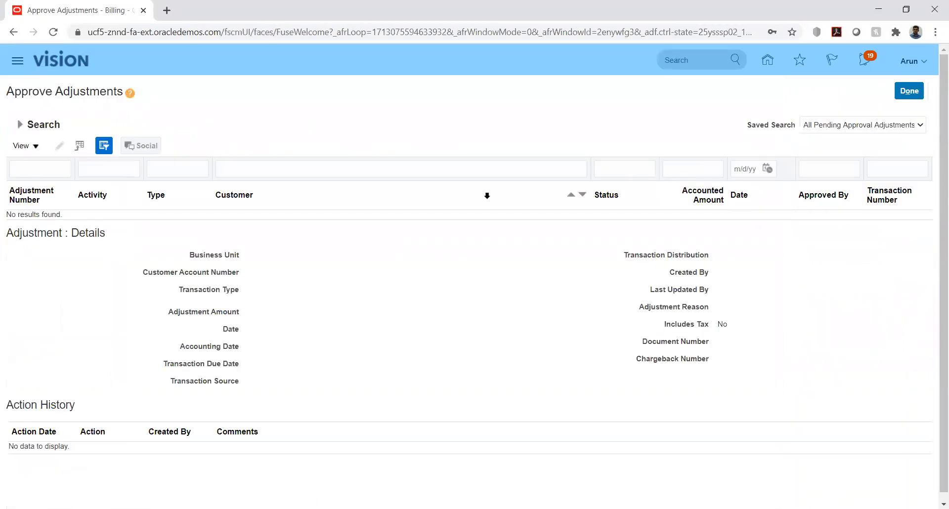
click(902, 91)
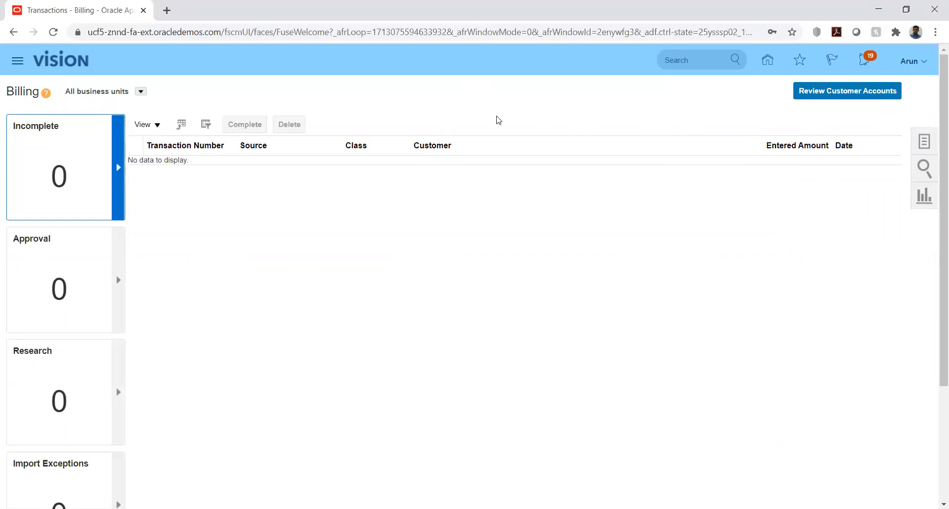
Return to the Vision home page and scroll down to show all work area icons, including Receivables
click(924, 140)
click(765, 65)
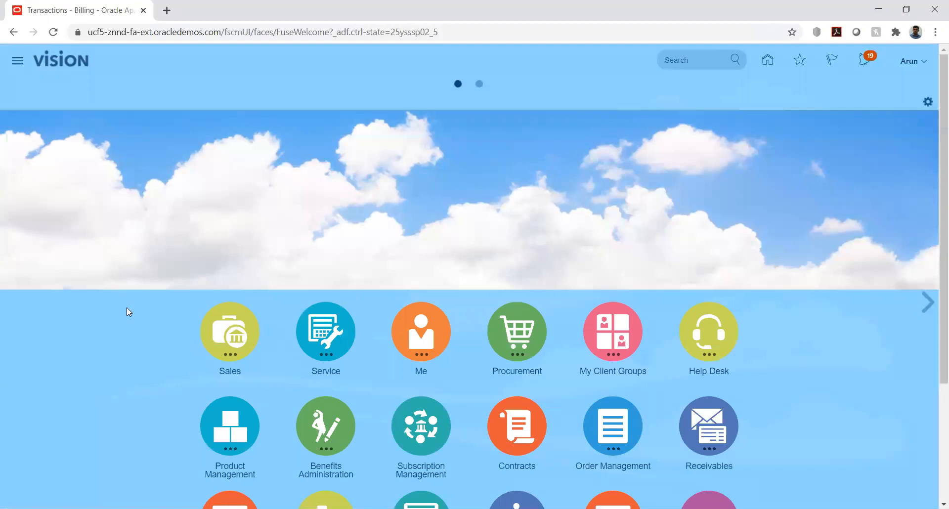
scroll(130, 321, down, 3)
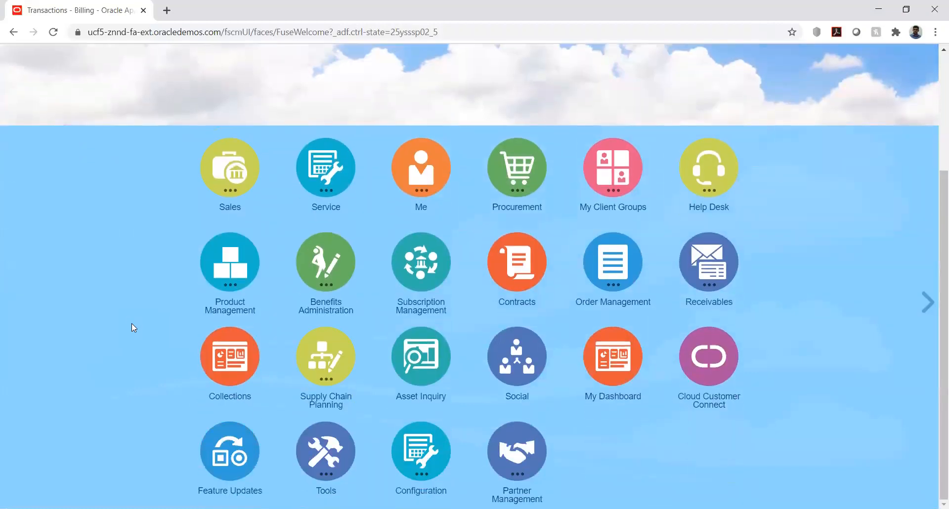